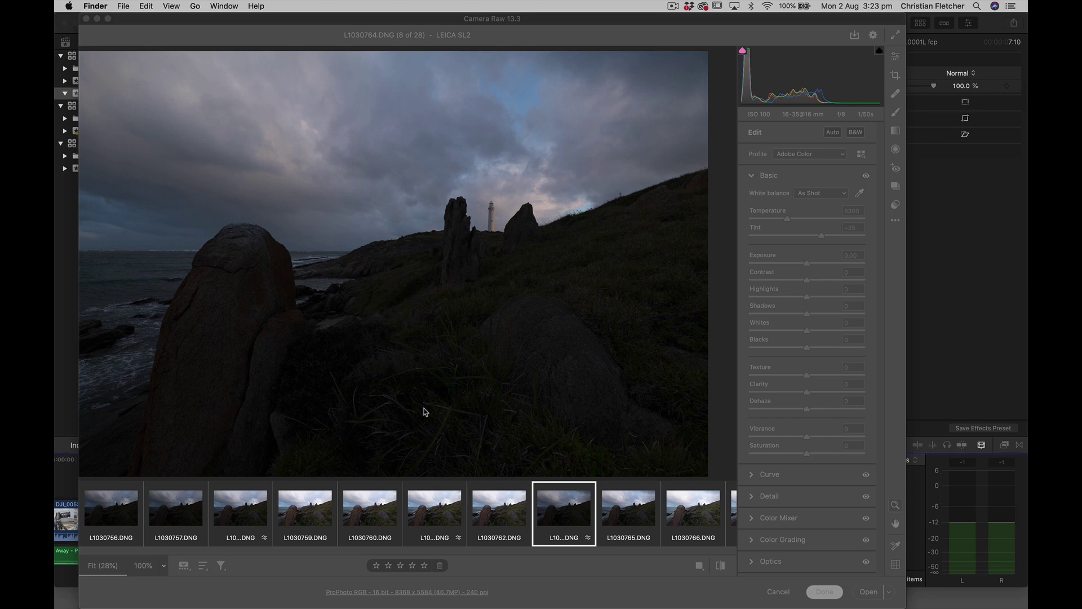
Step: Set the dark exposure L1030764.DNG to Exposure +0.25, Clarity +28 and Vibrance +25
{"action": "left_click", "coordinate": [622, 294]}
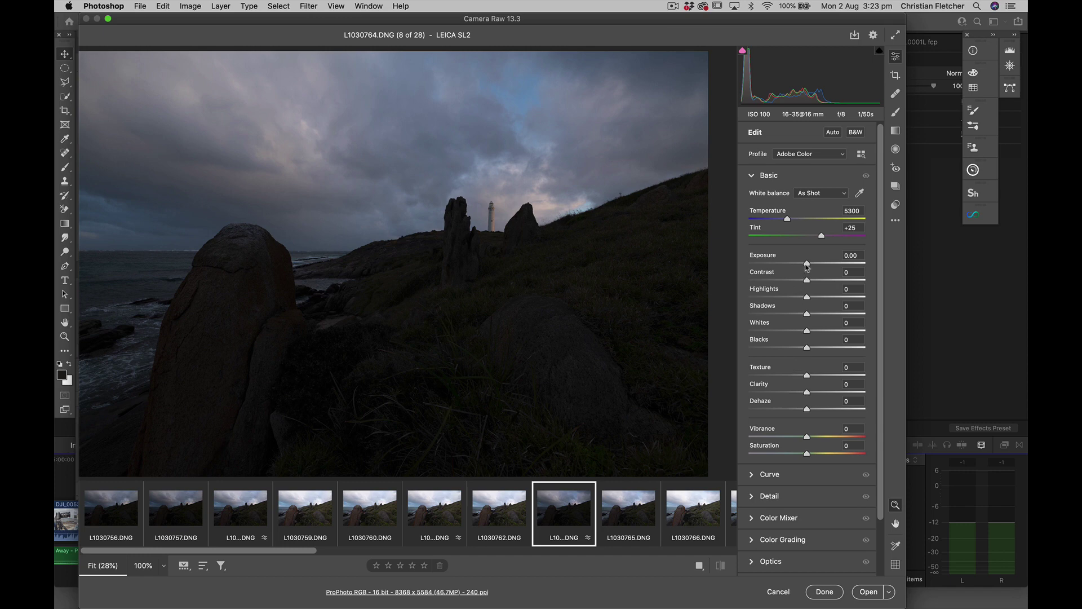
{"action": "left_click_drag", "start_coordinate": [807, 268], "coordinate": [810, 267]}
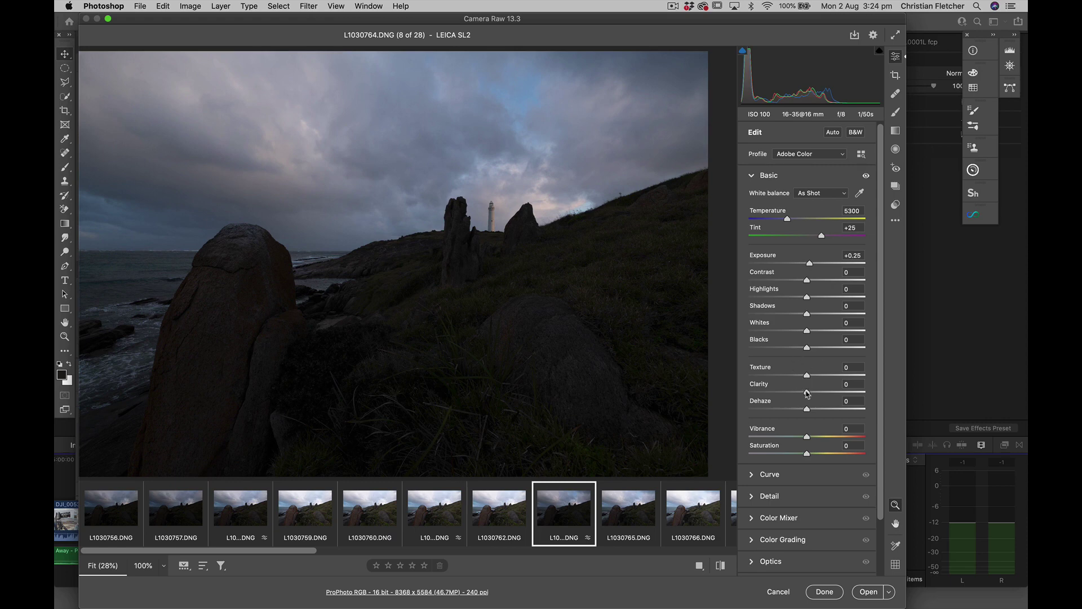
{"action": "left_click_drag", "start_coordinate": [807, 393], "coordinate": [824, 393]}
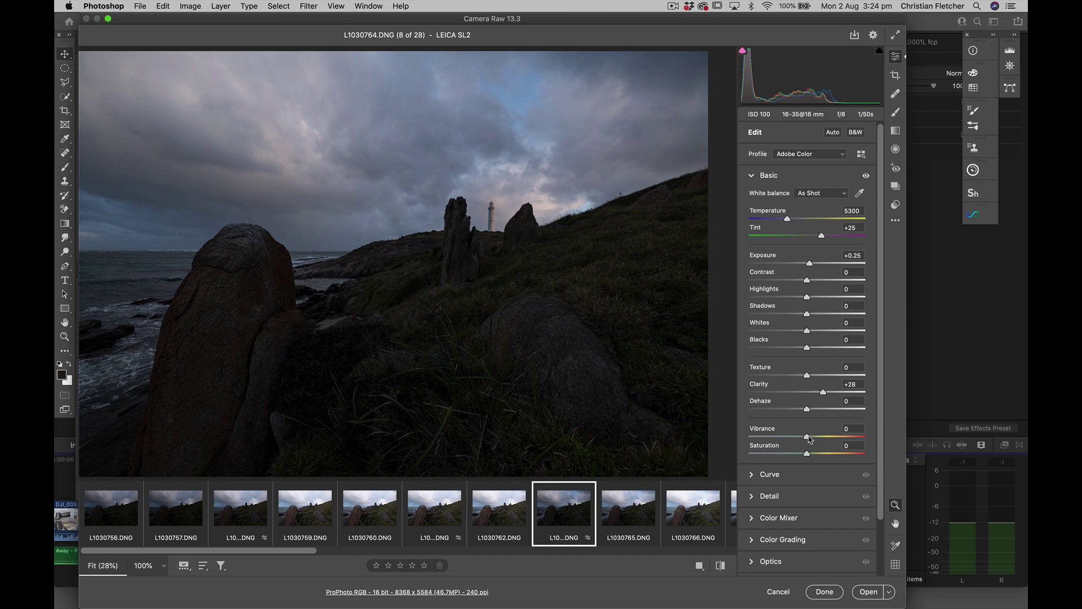
{"action": "left_click_drag", "start_coordinate": [809, 439], "coordinate": [824, 440]}
{"action": "mouse_move", "coordinate": [559, 506]}
{"action": "scroll", "coordinate": [559, 507], "scroll_direction": "right", "scroll_amount": 5}
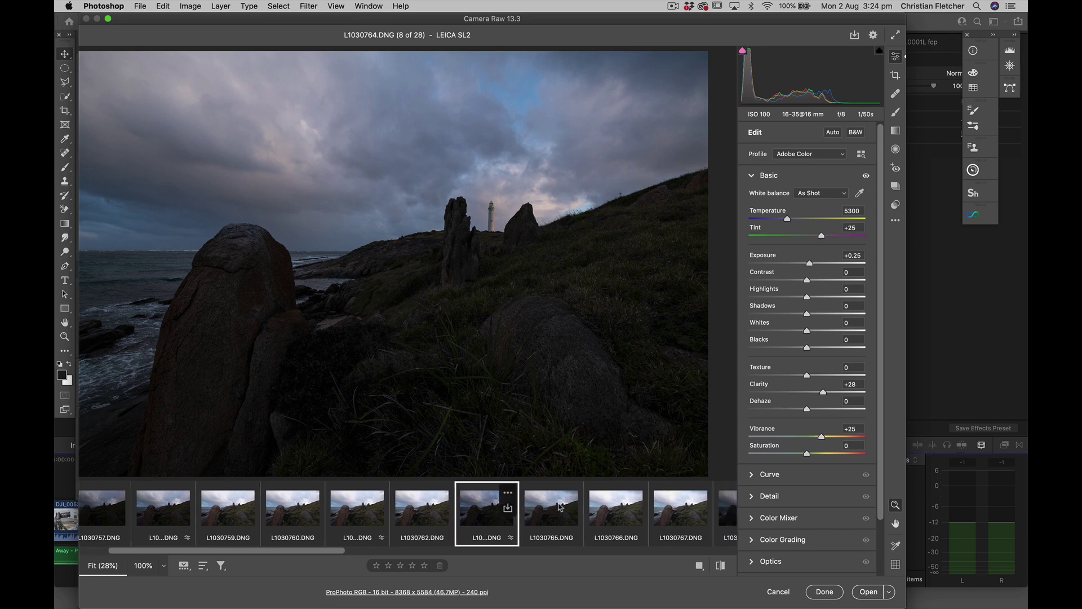
{"action": "scroll", "coordinate": [558, 506], "scroll_direction": "left", "scroll_amount": 4}
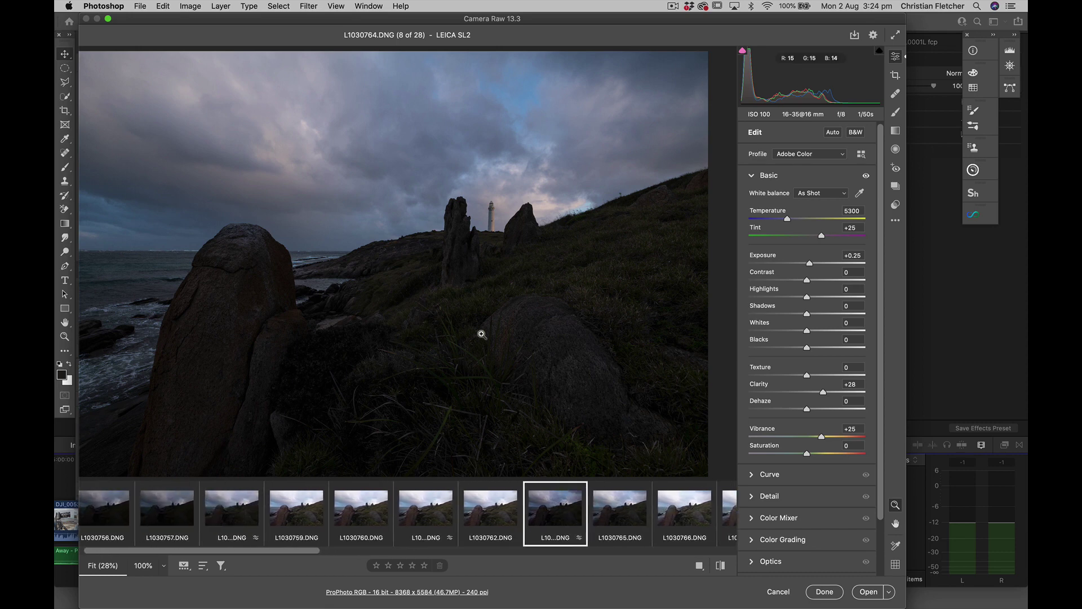
Step: Try a stronger sharpening amount on L1030764.DNG while viewing the lighthouse at 100%, and reset it to the default
{"action": "left_click", "coordinate": [490, 228]}
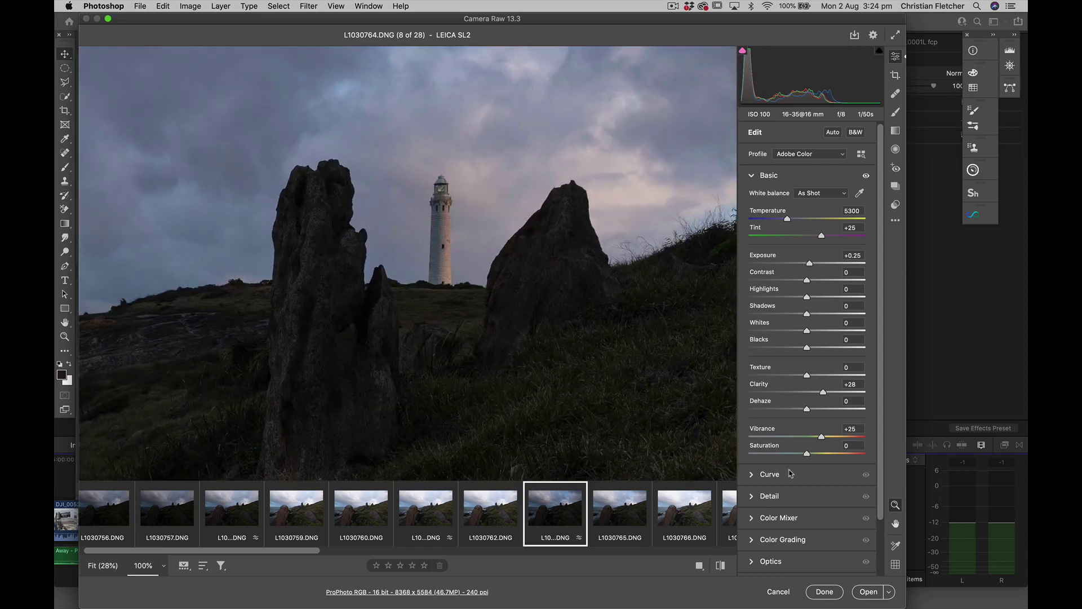
{"action": "left_click", "coordinate": [768, 497]}
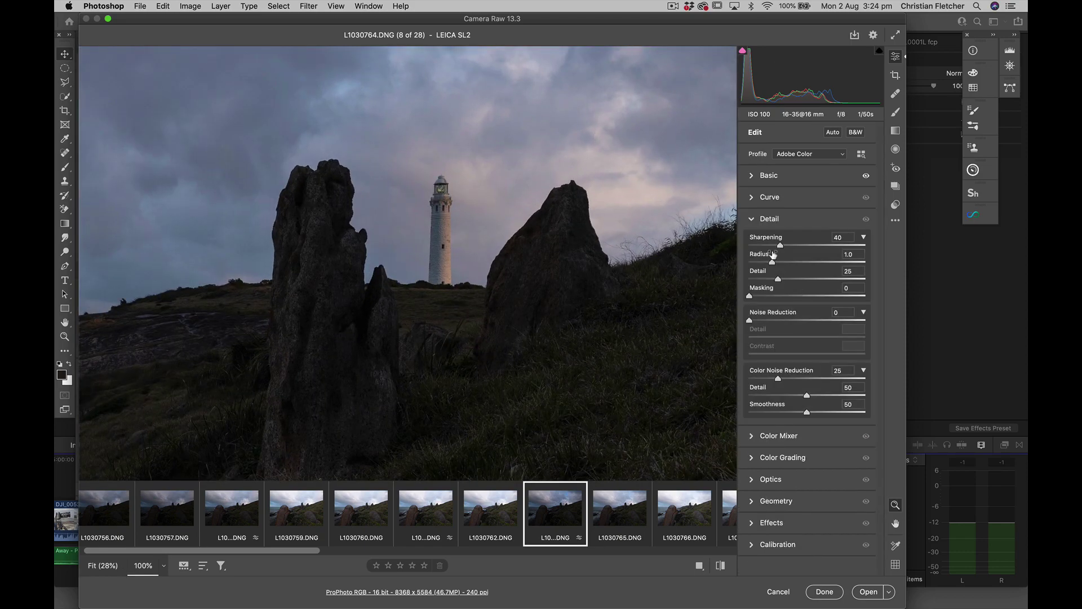
{"action": "mouse_move", "coordinate": [780, 247]}
{"action": "left_mouse_down"}
{"action": "mouse_move", "coordinate": [824, 249]}
{"action": "mouse_move", "coordinate": [793, 253]}
{"action": "left_mouse_up"}
{"action": "double_click", "coordinate": [790, 249]}
{"action": "scroll", "coordinate": [625, 512], "scroll_direction": "right", "scroll_amount": 2}
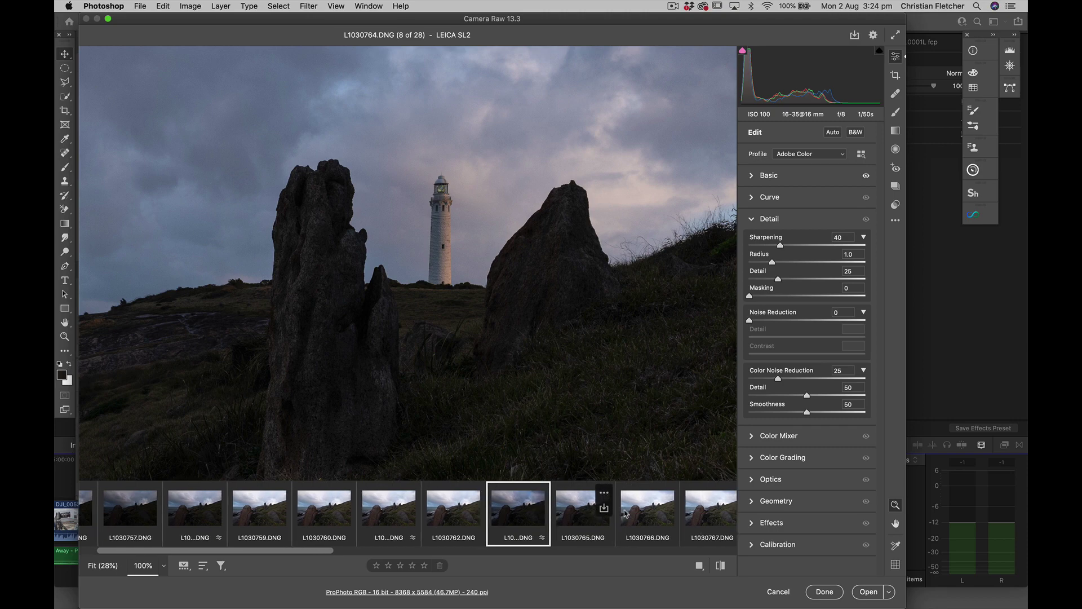
{"action": "key", "text": "super+0"}
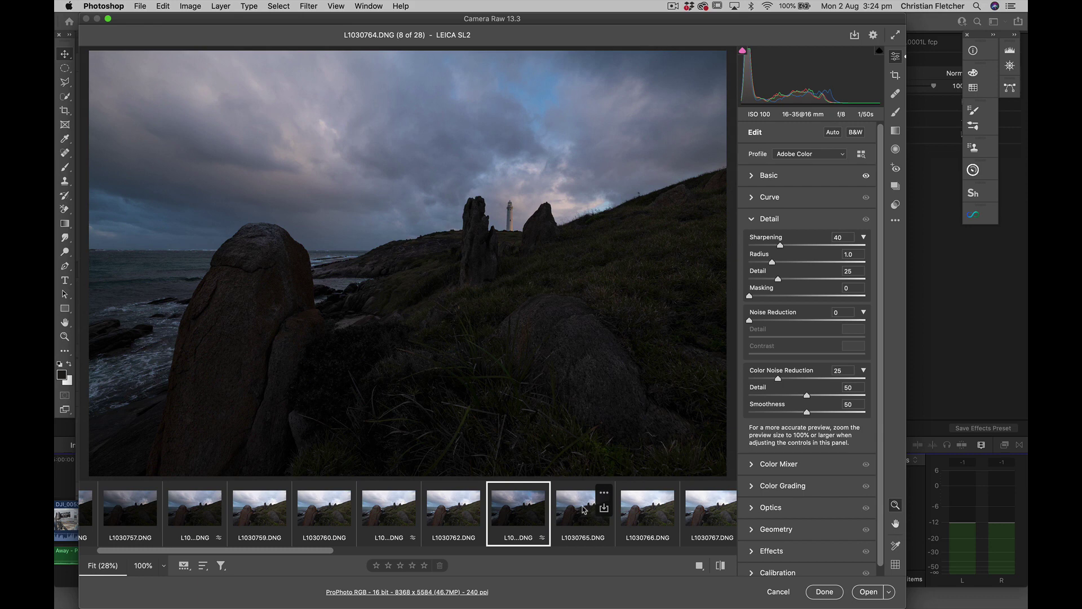
Step: Switch to the last photo in the filmstrip, L1030786.DNG, and set its Sharpening to 99
{"action": "scroll", "coordinate": [584, 510], "scroll_direction": "right", "scroll_amount": 6}
{"action": "scroll", "coordinate": [584, 510], "scroll_direction": "right", "scroll_amount": 10}
{"action": "scroll", "coordinate": [584, 510], "scroll_direction": "right", "scroll_amount": 8}
{"action": "scroll", "coordinate": [583, 510], "scroll_direction": "right", "scroll_amount": 5}
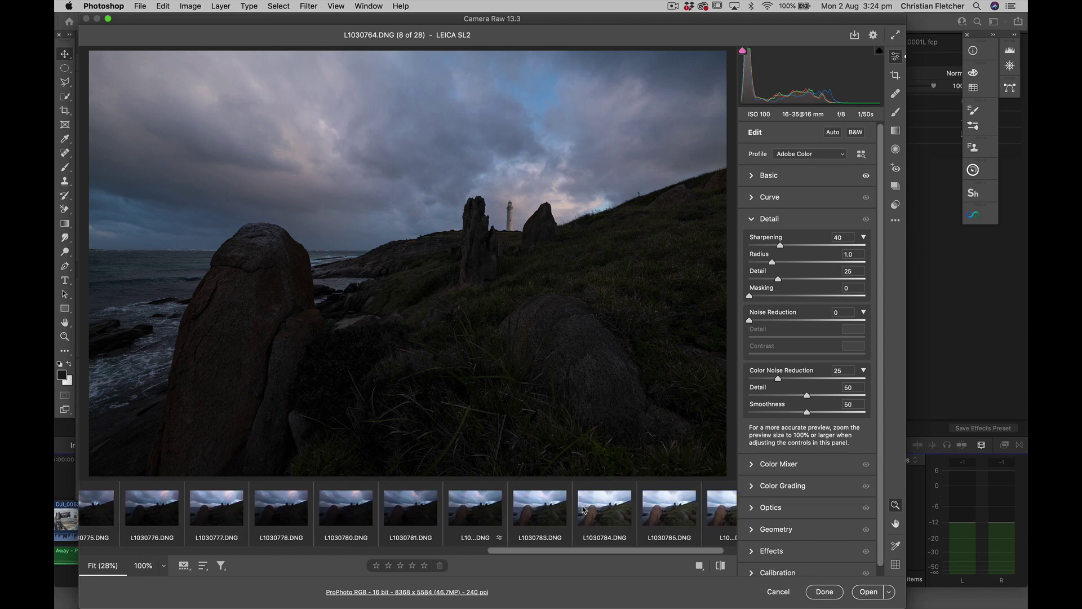
{"action": "scroll", "coordinate": [583, 510], "scroll_direction": "right", "scroll_amount": 1}
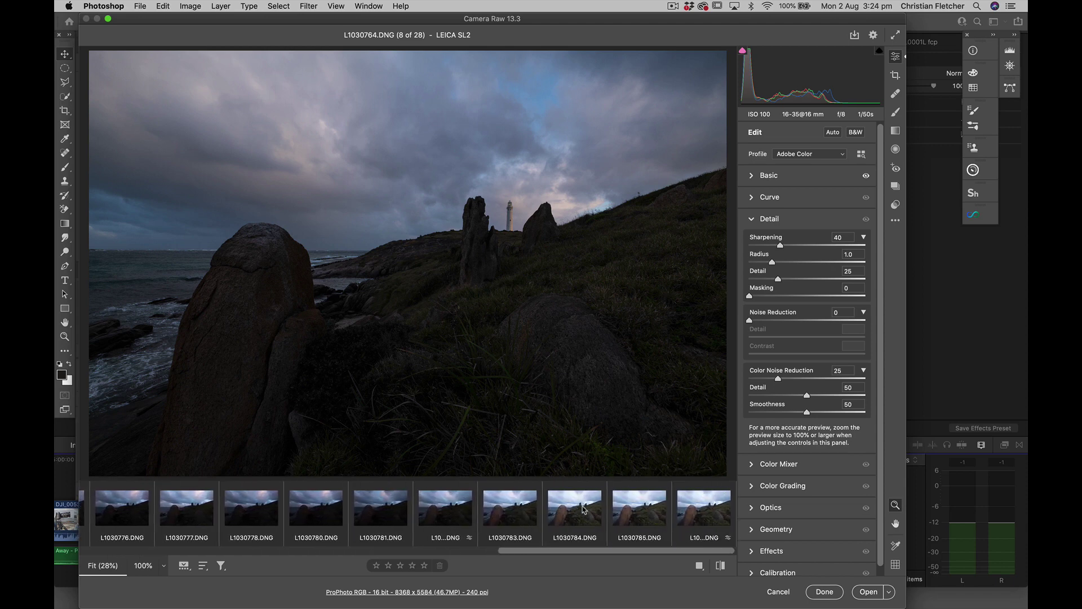
{"action": "left_click", "coordinate": [702, 511], "text": "super"}
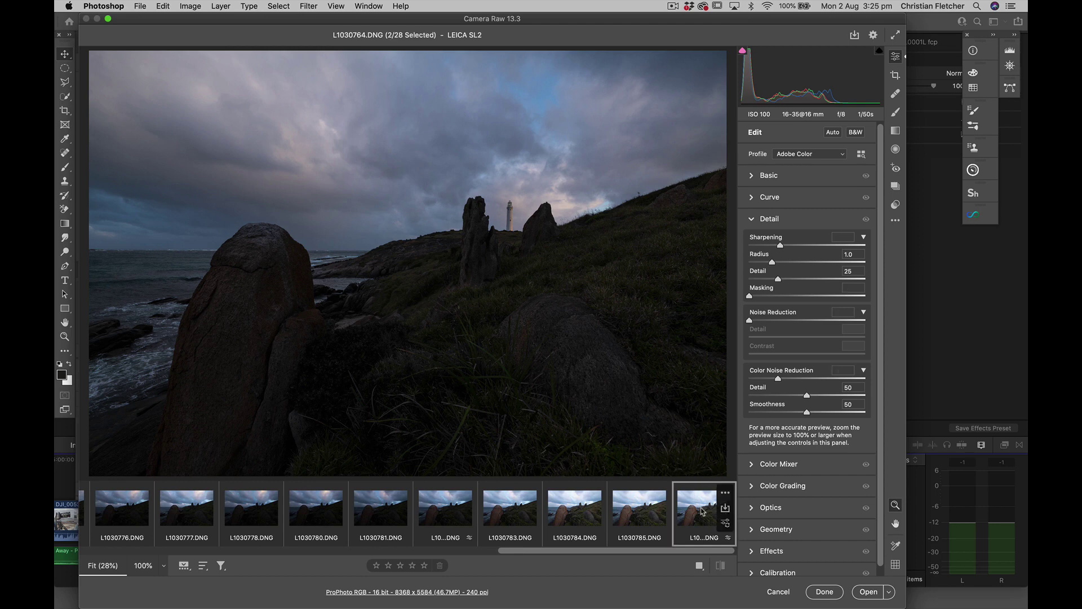
{"action": "left_click", "coordinate": [695, 512]}
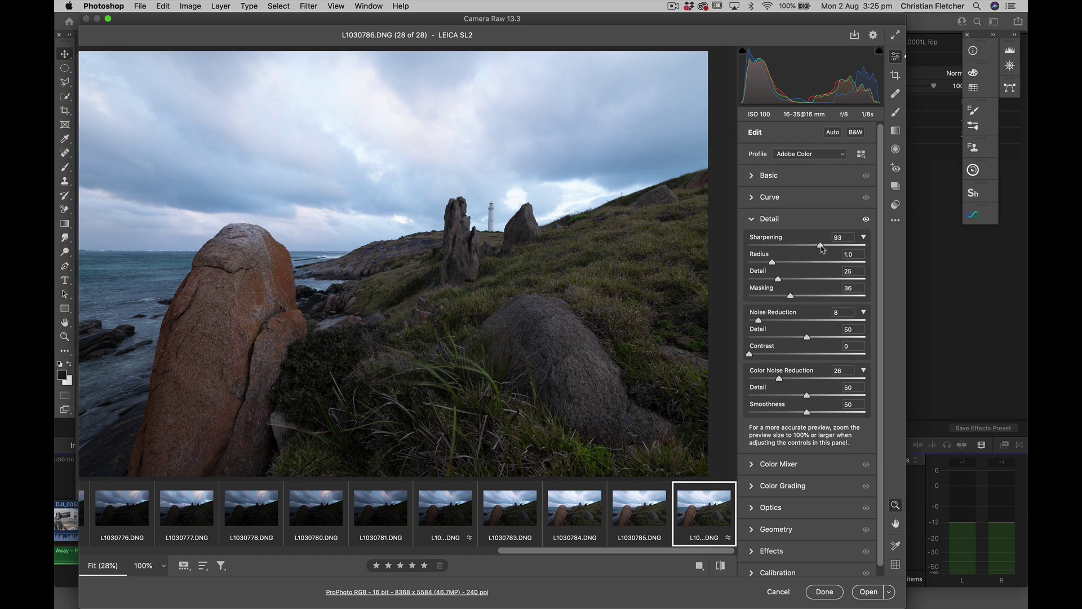
{"action": "left_click_drag", "start_coordinate": [820, 246], "coordinate": [826, 246]}
Step: Examine the sharpness and noise of the rocks, grass and lighthouse in L1030786.DNG at 100%
{"action": "left_click", "coordinate": [503, 260]}
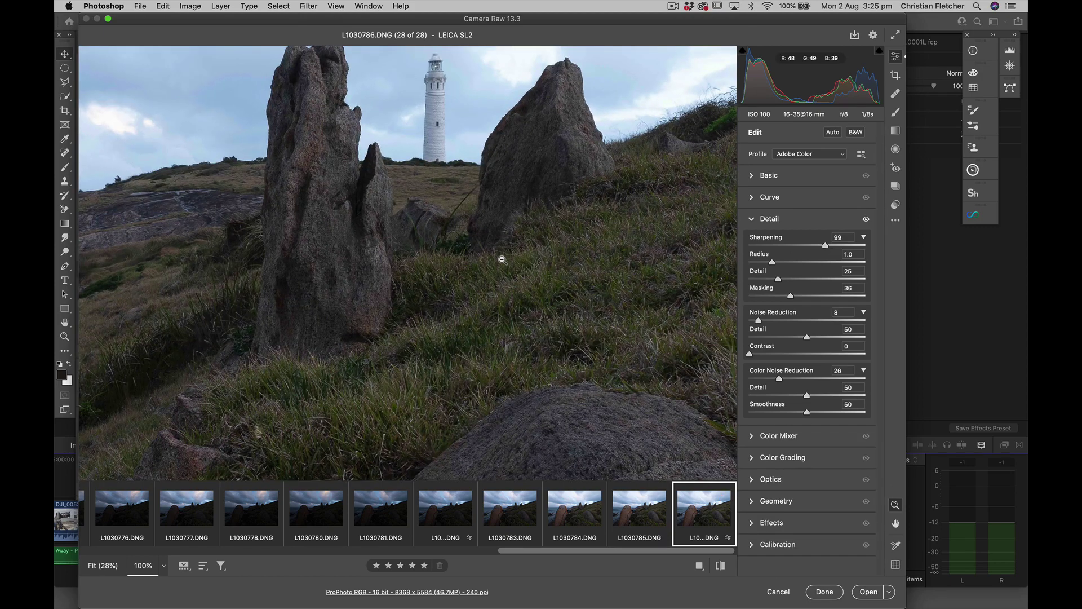
{"action": "left_click", "coordinate": [453, 364]}
{"action": "left_click", "coordinate": [280, 372]}
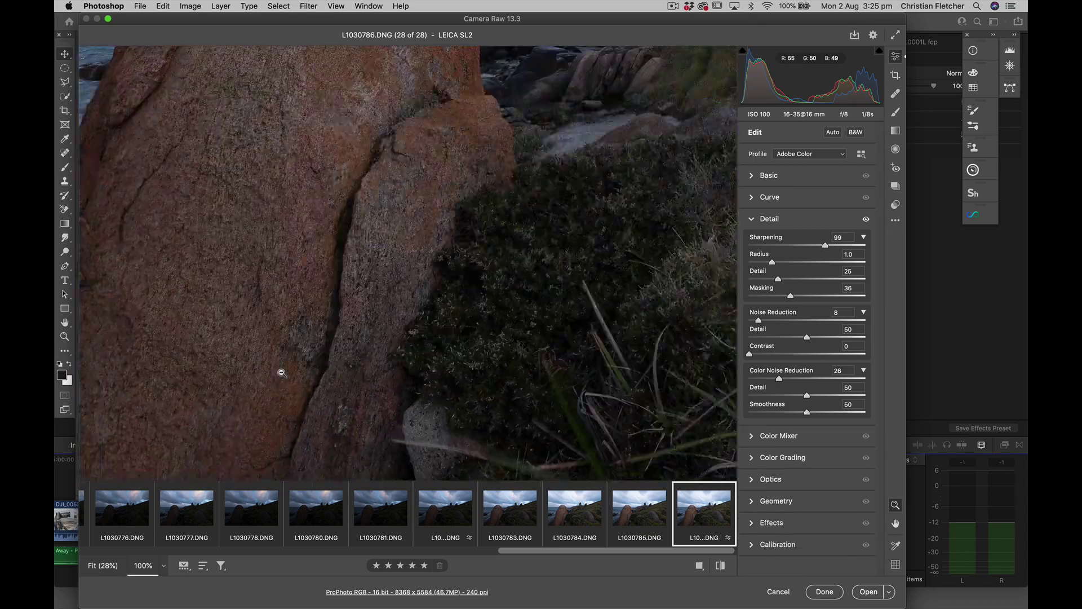
{"action": "left_click", "coordinate": [334, 321]}
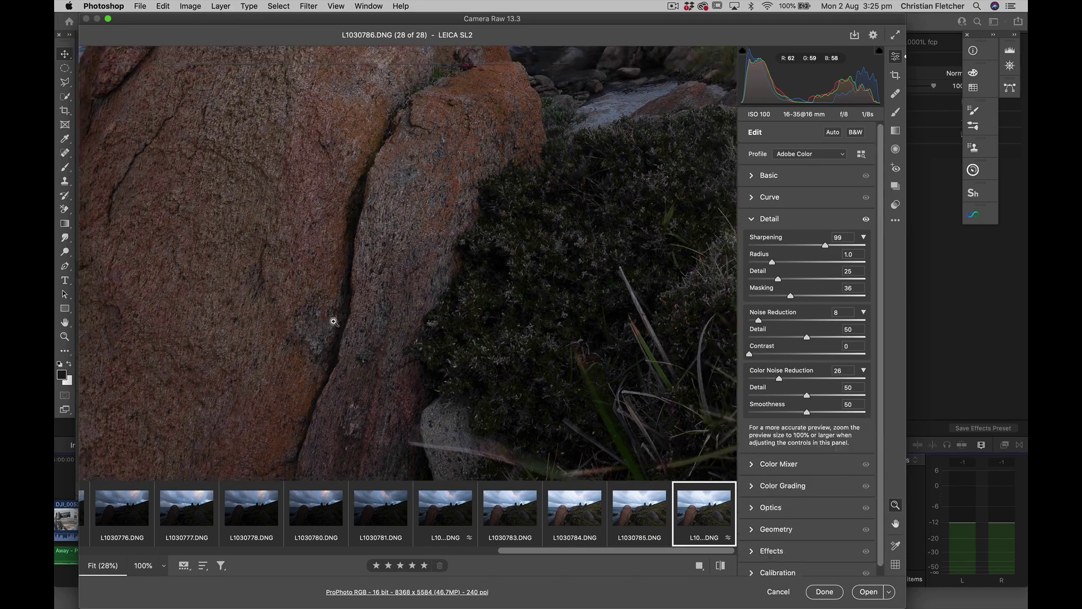
{"action": "left_click", "coordinate": [524, 393]}
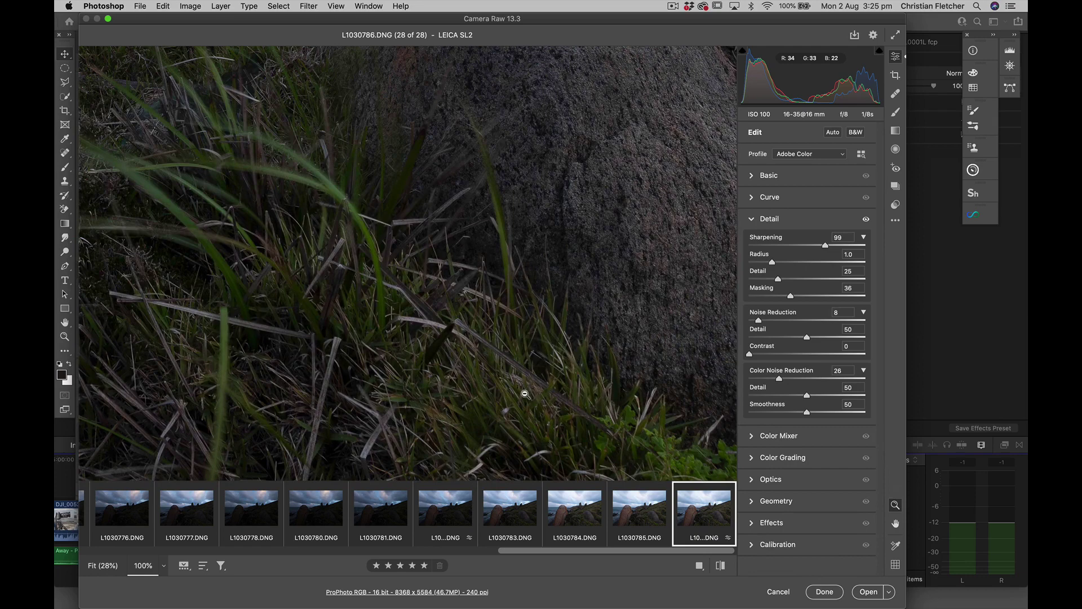
{"action": "left_click", "coordinate": [573, 335]}
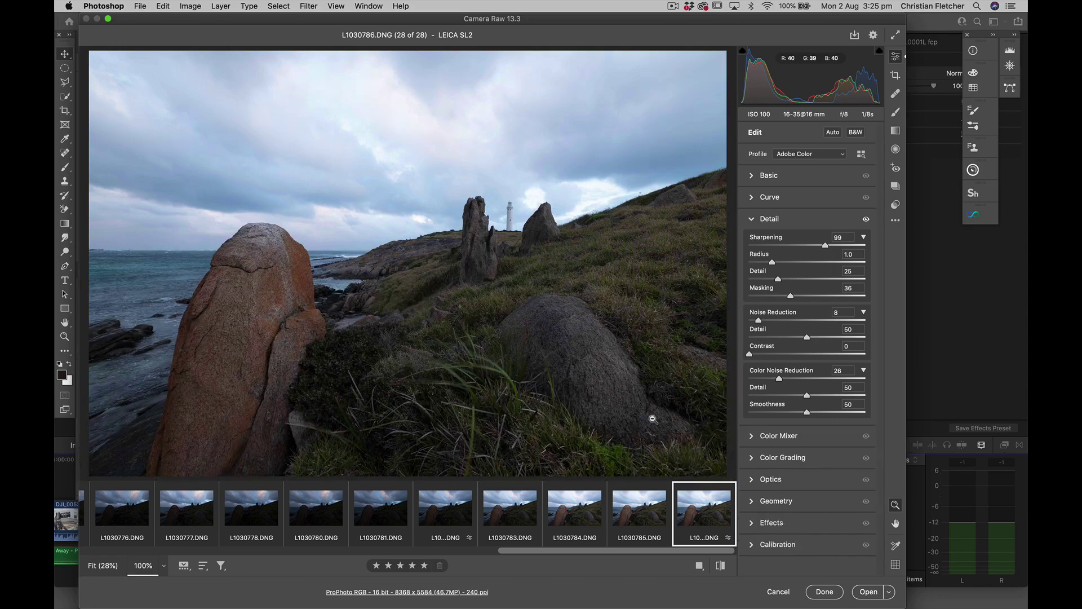
{"action": "left_click", "coordinate": [653, 419]}
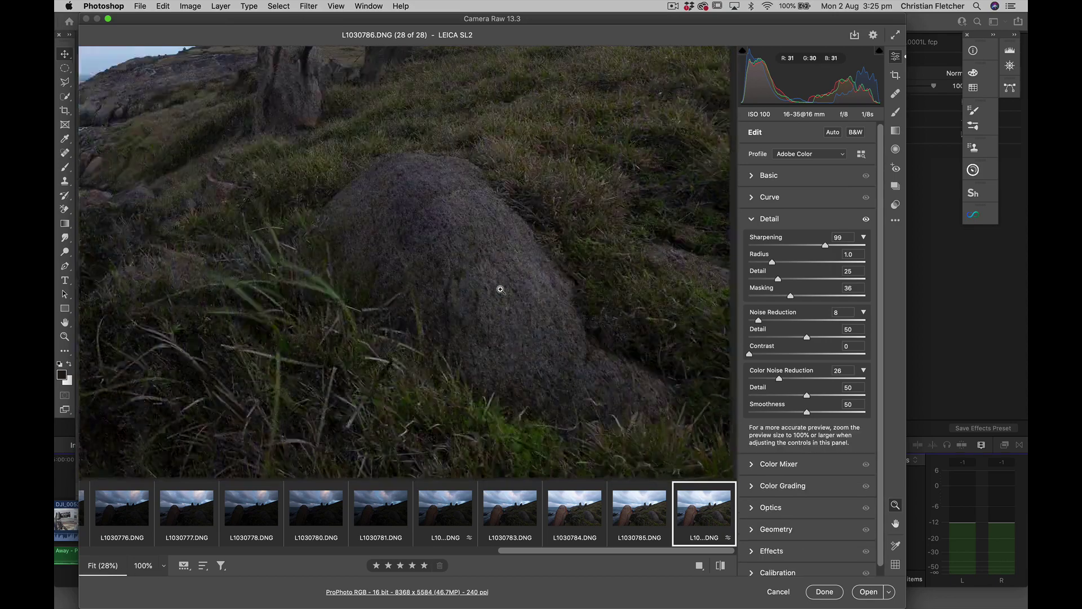
{"action": "left_click", "coordinate": [500, 289]}
{"action": "left_click", "coordinate": [520, 271]}
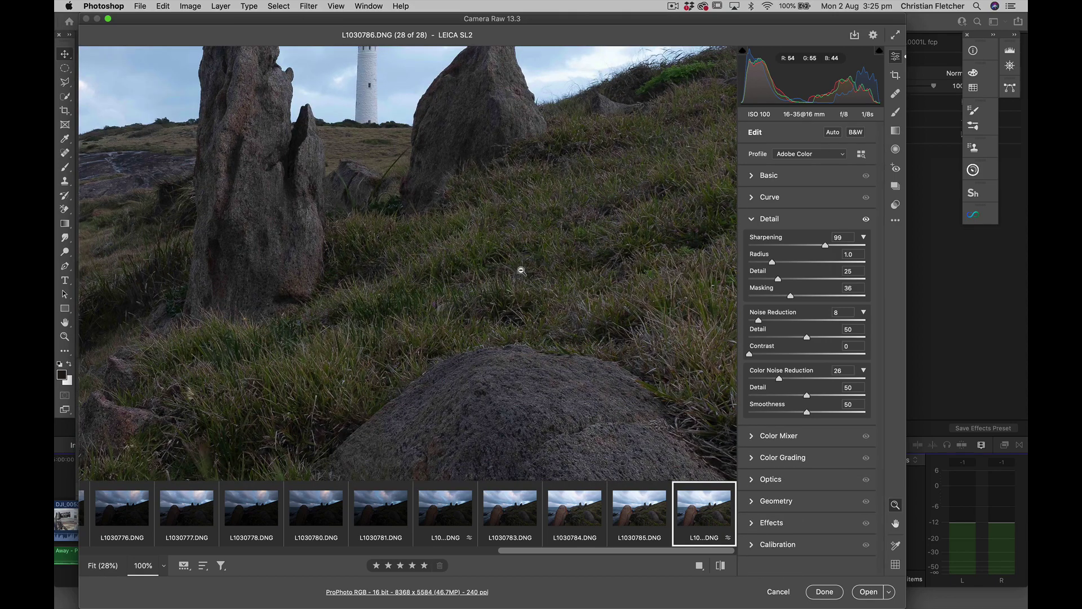
{"action": "left_click", "coordinate": [379, 155]}
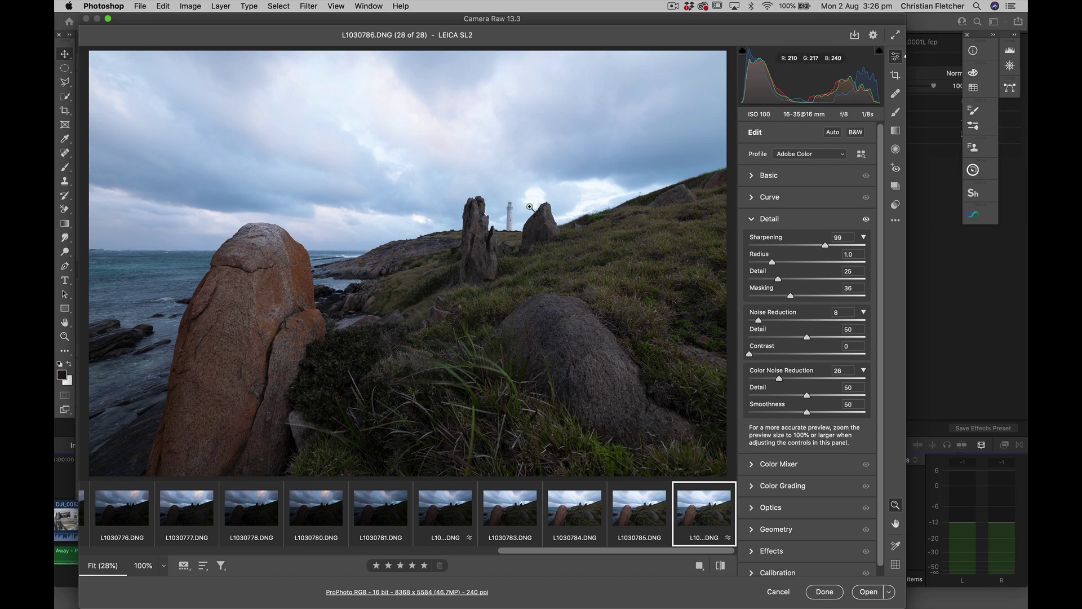
{"action": "left_click", "coordinate": [551, 210]}
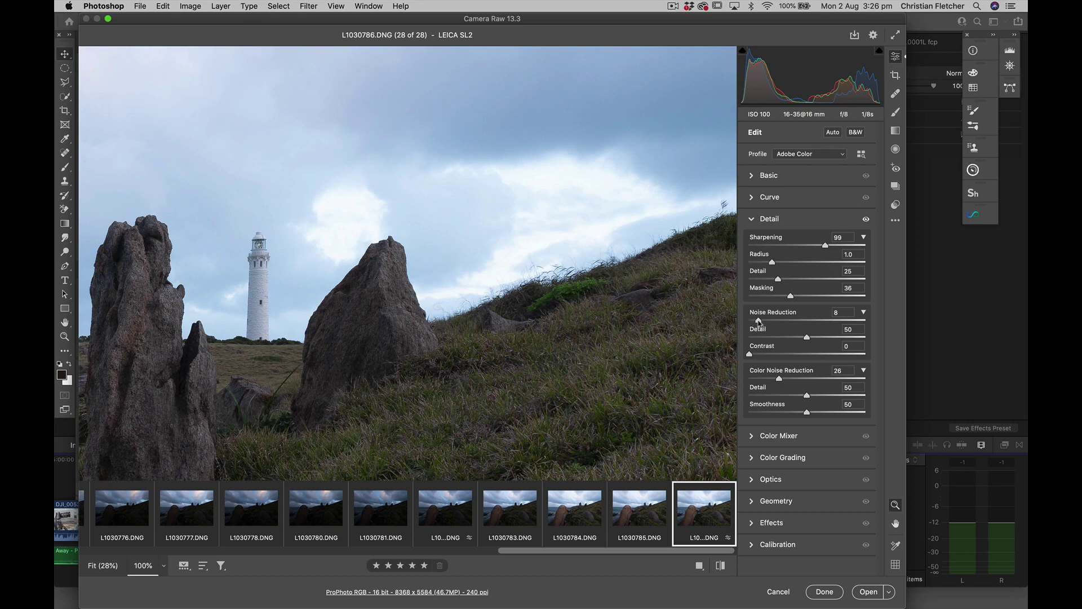
{"action": "left_click", "coordinate": [464, 336]}
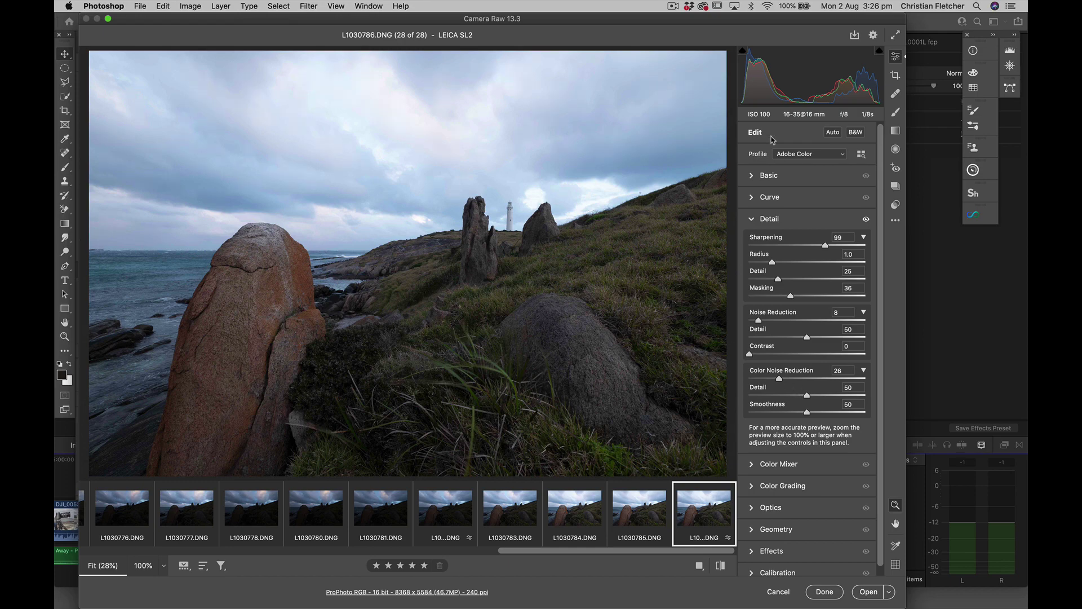
Step: Set Shadows to +53 and Clarity to +24 in the basic adjustments of L1030786.DNG
{"action": "left_click", "coordinate": [775, 178]}
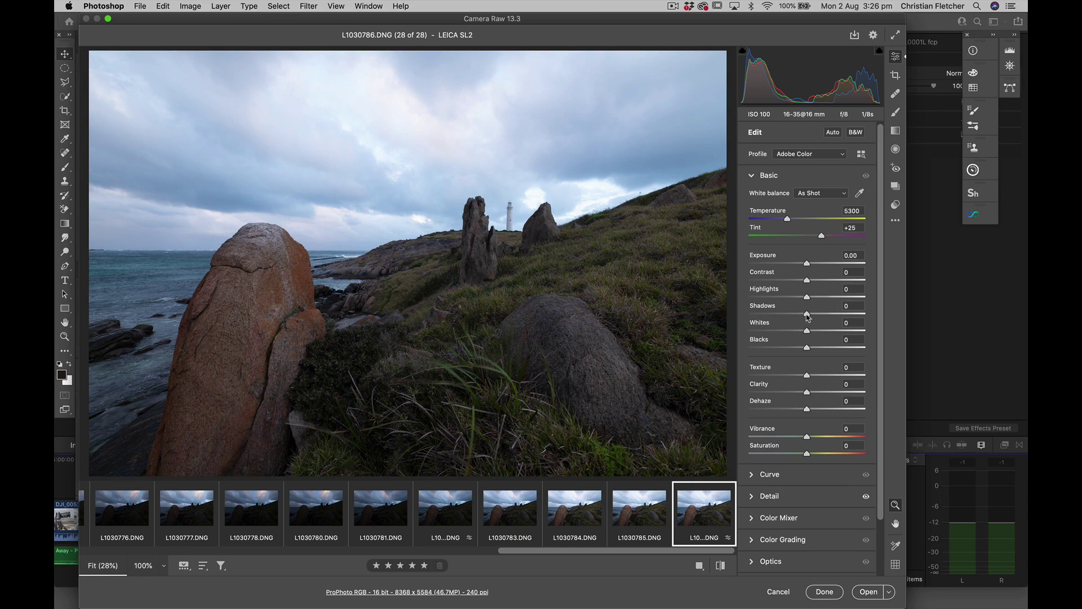
{"action": "left_click_drag", "start_coordinate": [807, 317], "coordinate": [838, 315]}
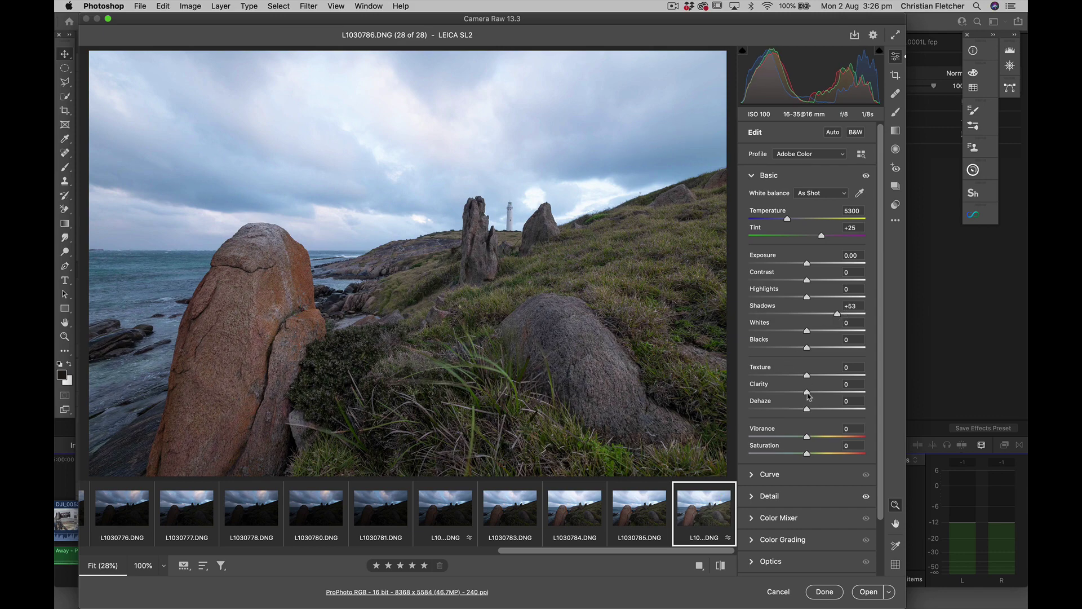
{"action": "left_click_drag", "start_coordinate": [807, 393], "coordinate": [821, 394]}
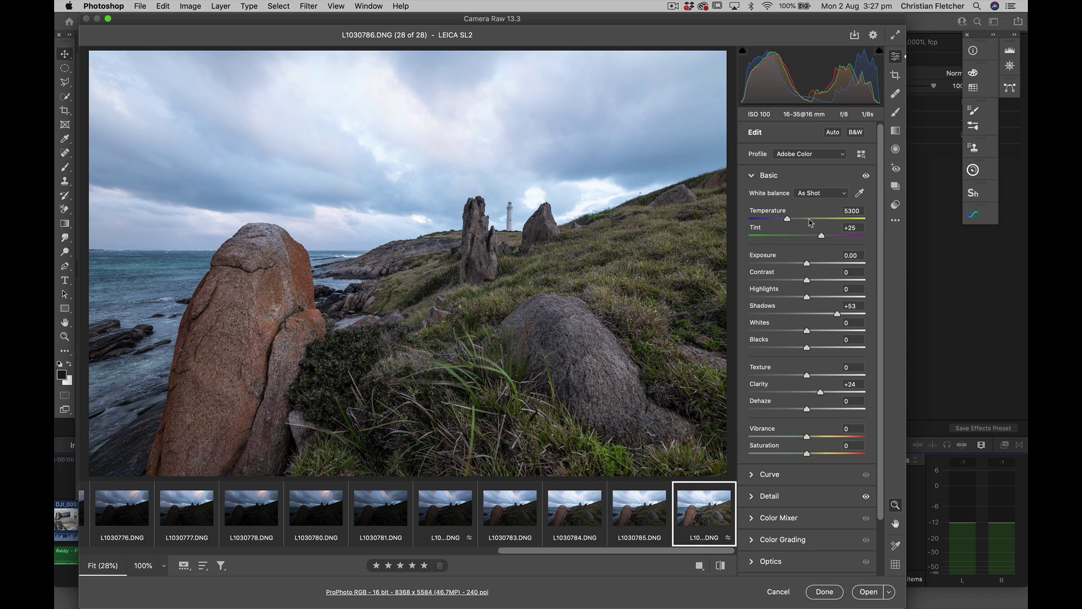
Step: Adjust the colour of L1030786.DNG to Temperature 5500, Vibrance +26 and Saturation +2
{"action": "left_click_drag", "start_coordinate": [791, 225], "coordinate": [791, 221]}
{"action": "left_click_drag", "start_coordinate": [807, 442], "coordinate": [822, 441]}
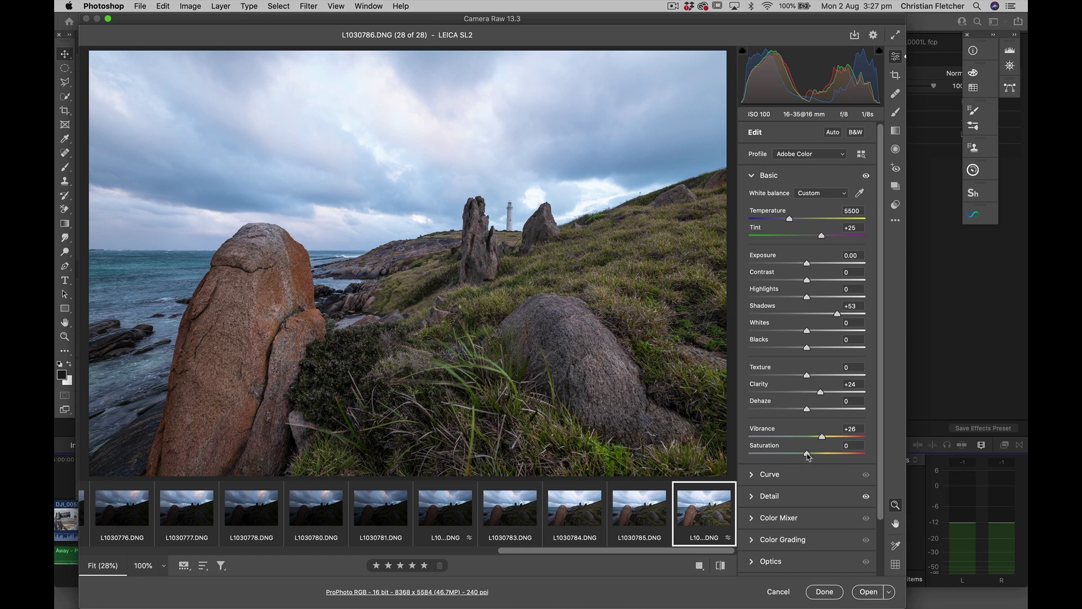
{"action": "left_click_drag", "start_coordinate": [807, 454], "coordinate": [810, 454]}
{"action": "left_click_drag", "start_coordinate": [810, 456], "coordinate": [809, 457]}
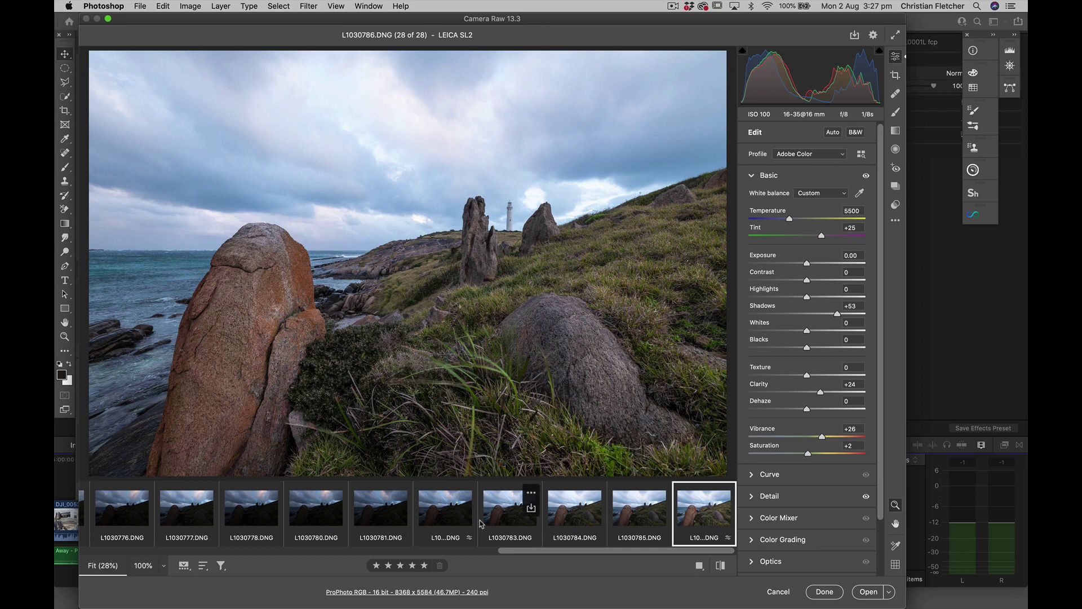
Step: Add the dark exposure L1030764.DNG to the selection and open both selected raw photos in Photoshop
{"action": "scroll", "coordinate": [480, 524], "scroll_direction": "left", "scroll_amount": 4}
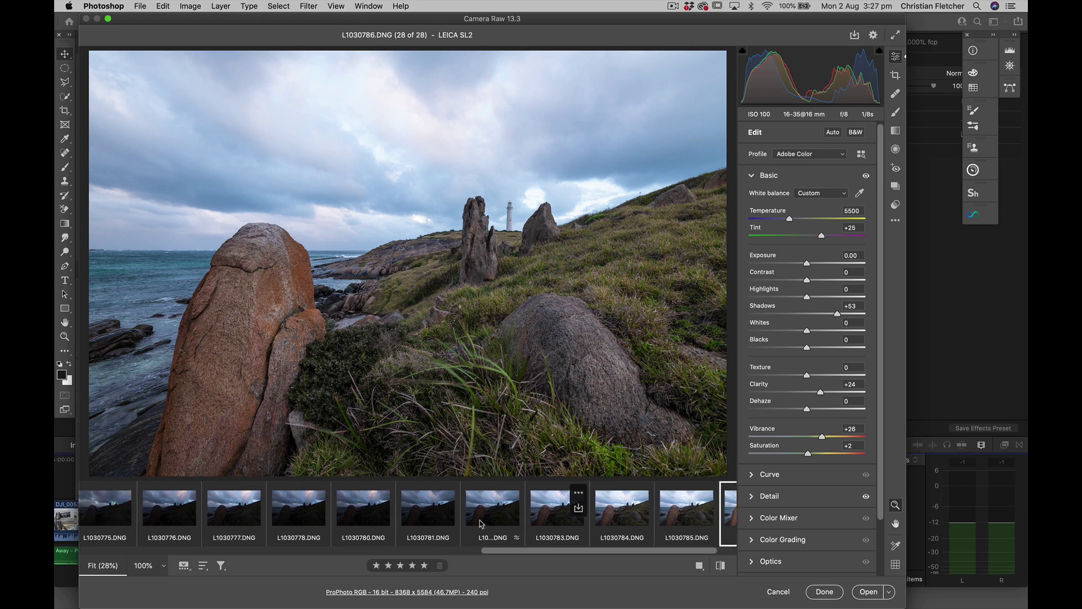
{"action": "scroll", "coordinate": [480, 524], "scroll_direction": "left", "scroll_amount": 9}
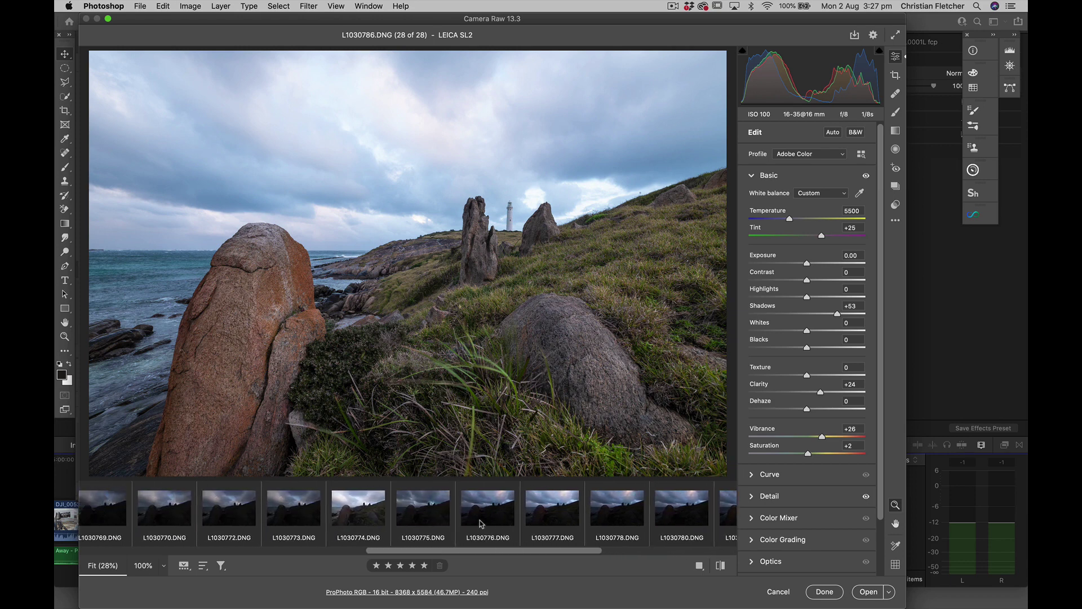
{"action": "scroll", "coordinate": [480, 524], "scroll_direction": "left", "scroll_amount": 7}
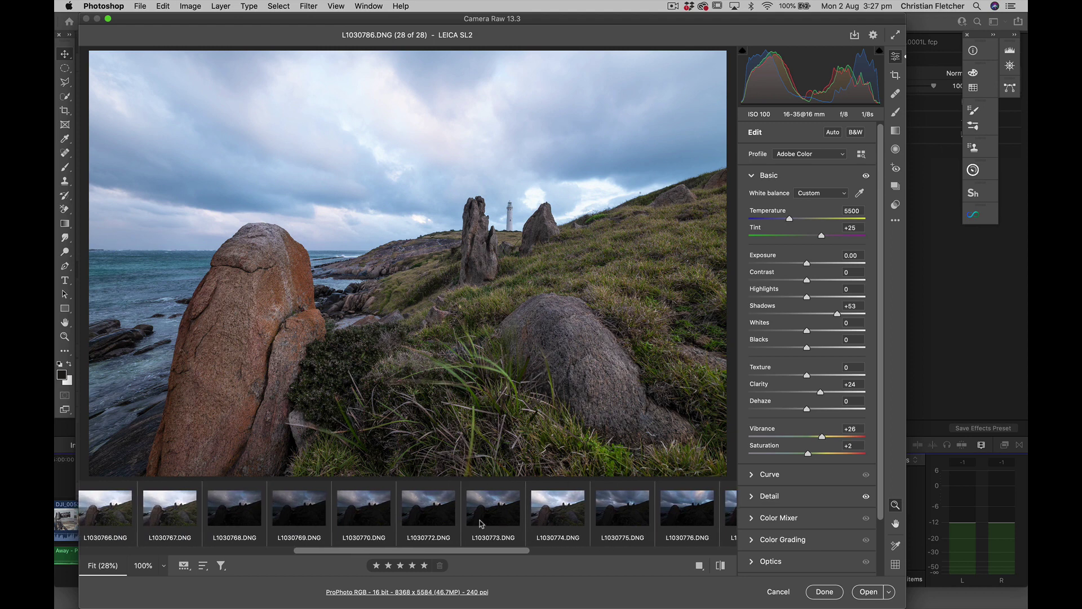
{"action": "scroll", "coordinate": [480, 524], "scroll_direction": "left", "scroll_amount": 4}
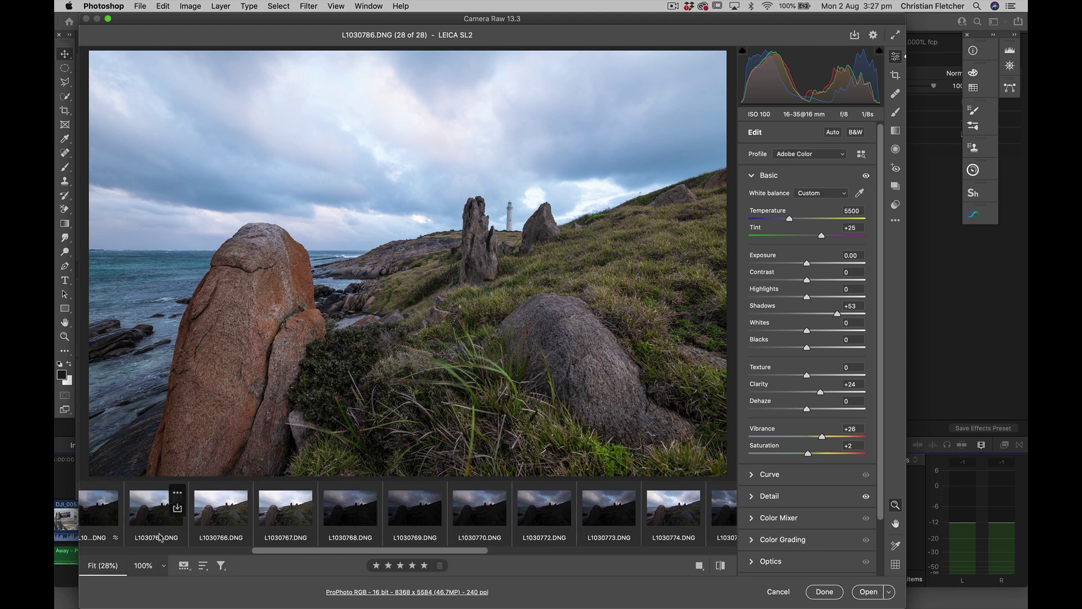
{"action": "scroll", "coordinate": [159, 537], "scroll_direction": "left", "scroll_amount": 2}
{"action": "scroll", "coordinate": [159, 537], "scroll_direction": "left", "scroll_amount": 2}
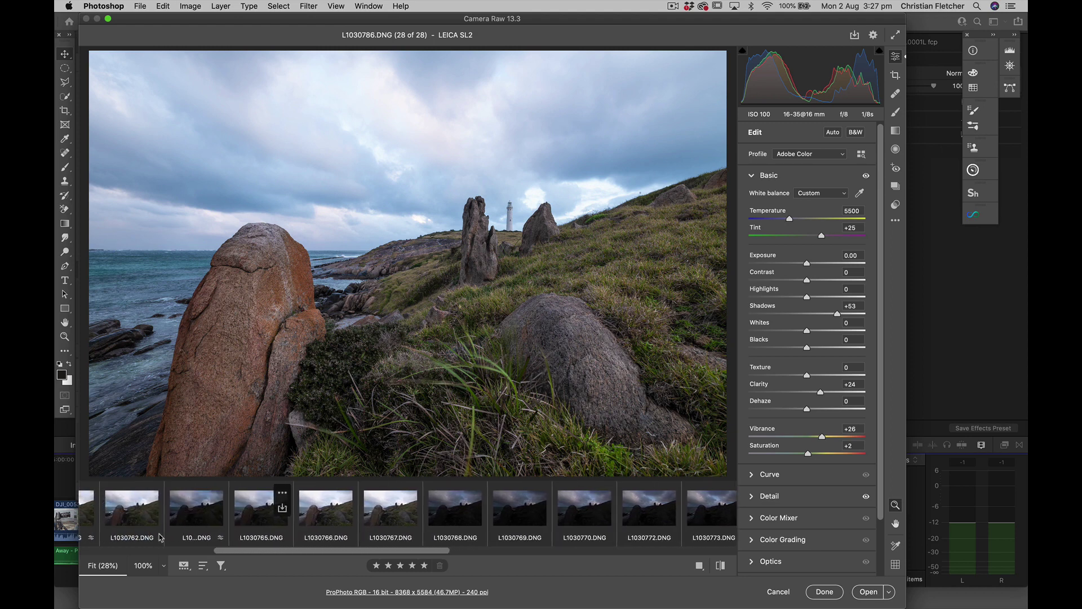
{"action": "left_click", "coordinate": [197, 516], "text": "super"}
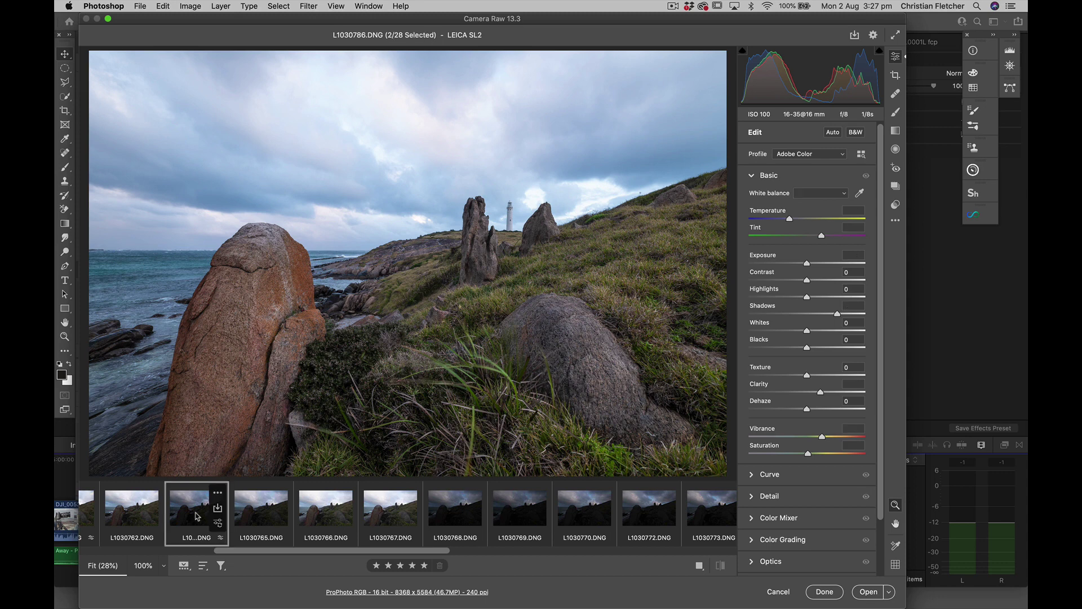
{"action": "left_click", "coordinate": [862, 589]}
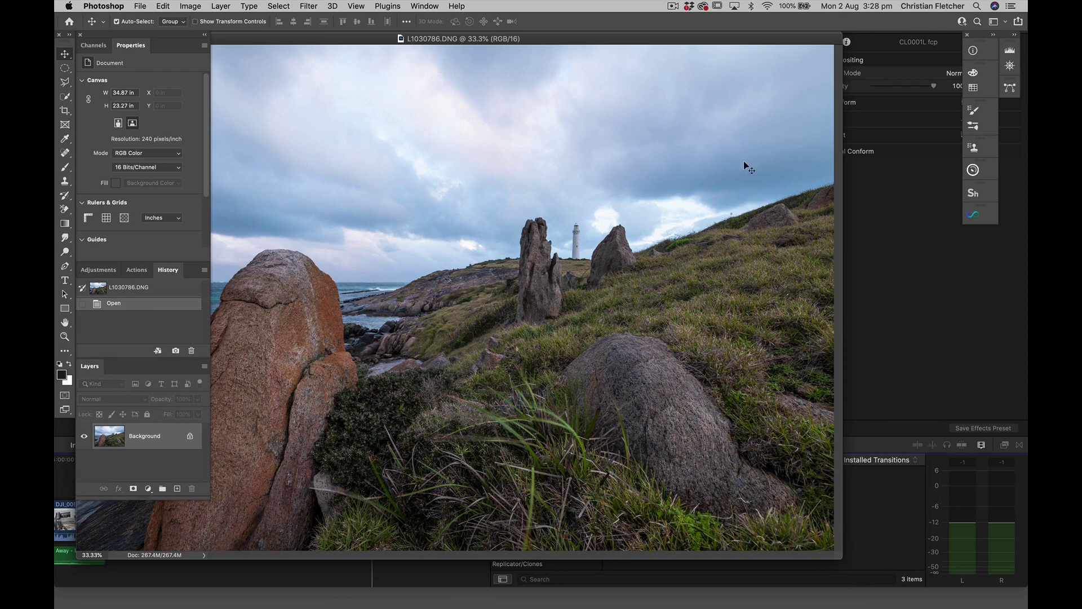
Step: Copy the bright L1030786.DNG image into the dark L1030764.DNG document as a layer registered exactly over the background
{"action": "left_click_drag", "start_coordinate": [732, 43], "coordinate": [796, 204]}
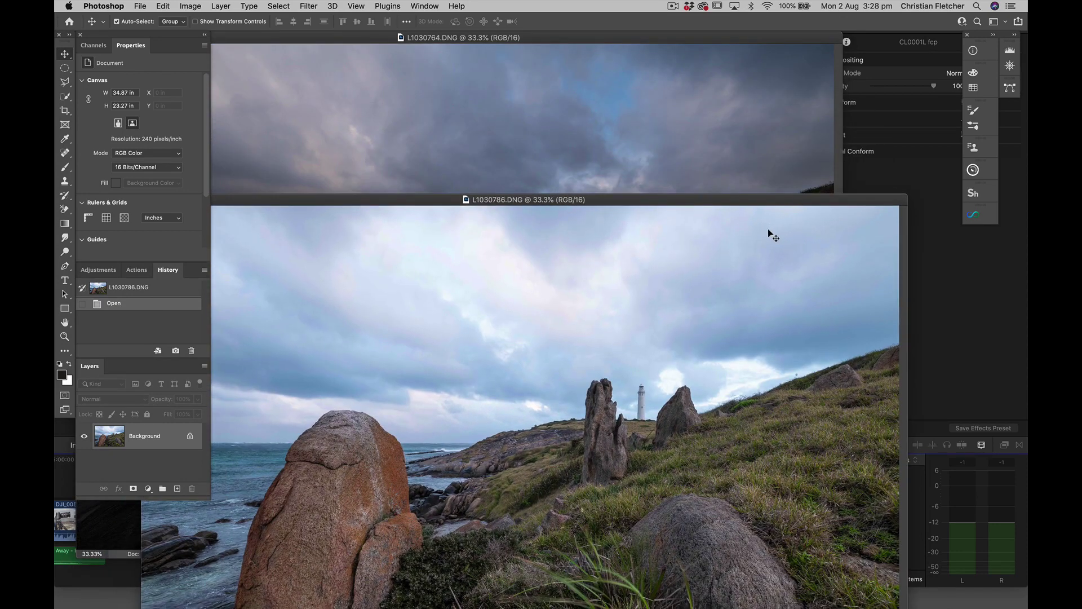
{"action": "left_click_drag", "start_coordinate": [709, 227], "coordinate": [664, 161]}
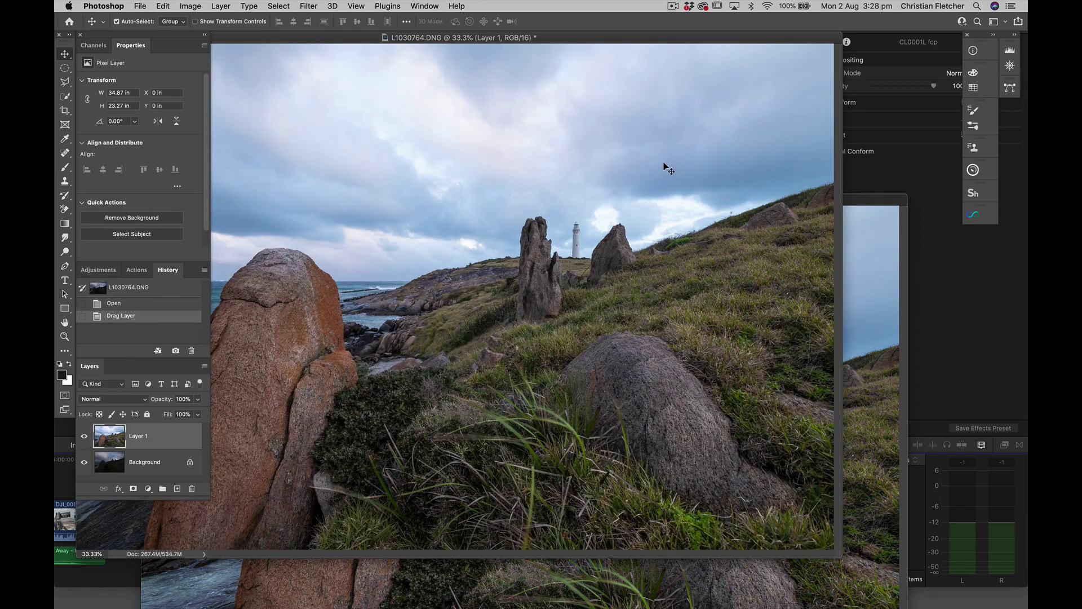
Step: Compare Layer 1 with the dark Background by switching its visibility, in the whole image and at 100%
{"action": "left_click", "coordinate": [85, 437]}
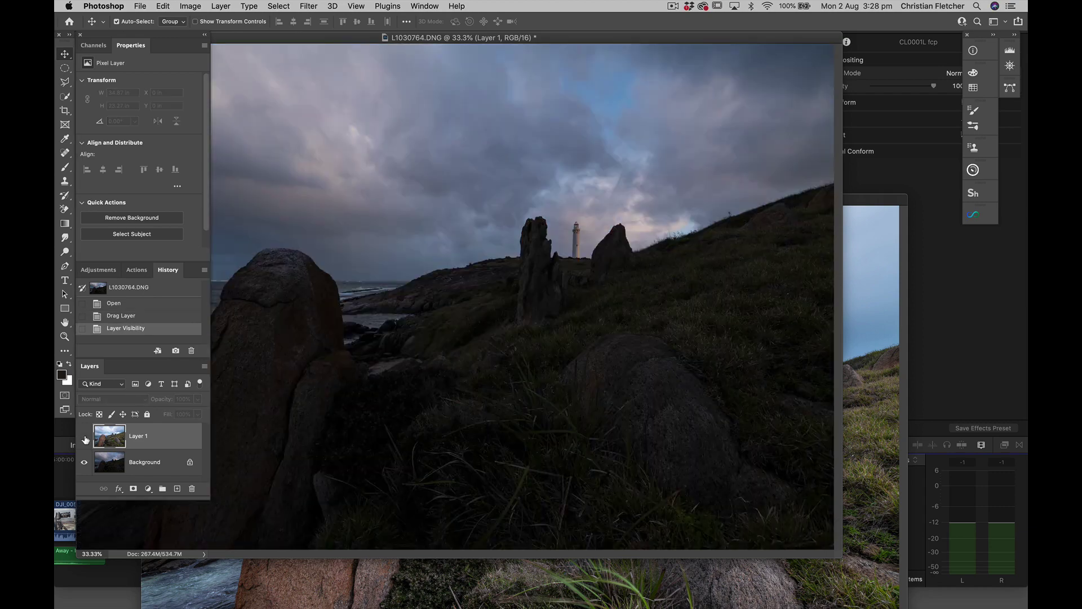
{"action": "left_click", "coordinate": [85, 436]}
{"action": "left_click", "coordinate": [85, 437]}
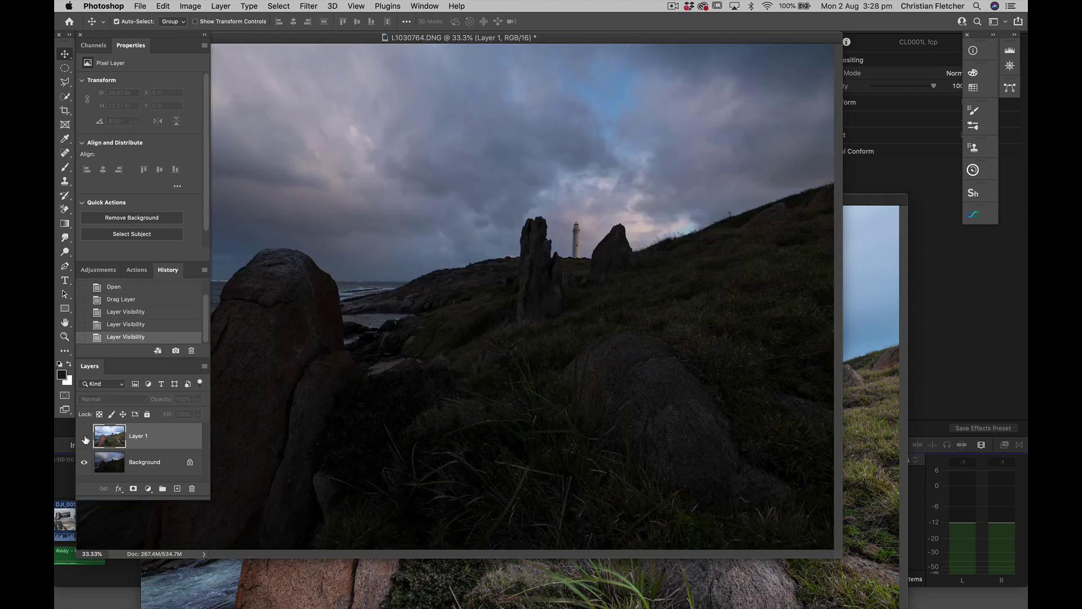
{"action": "key", "text": "super+1"}
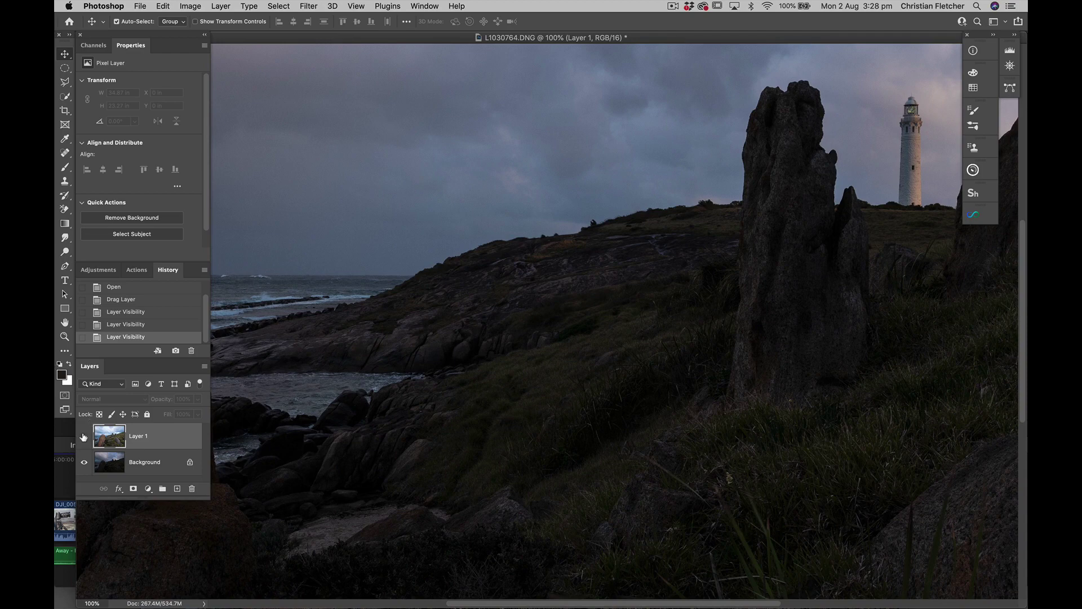
{"action": "left_click", "coordinate": [84, 436]}
{"action": "left_click", "coordinate": [83, 437]}
{"action": "left_click", "coordinate": [83, 437]}
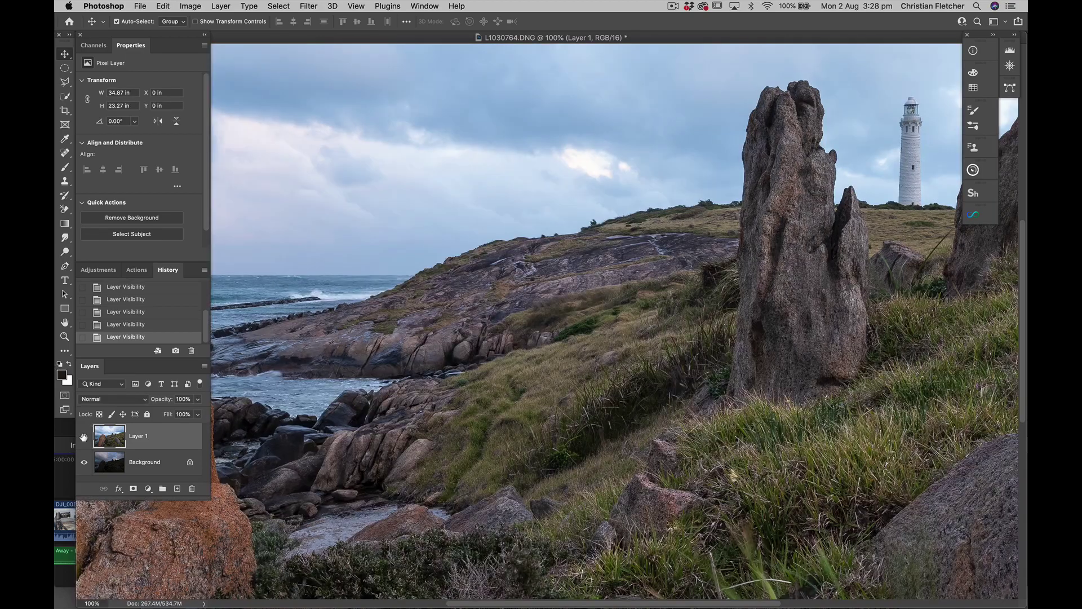
Step: Check the registration of Layer 1 against the Background at 300% around the tall standing rock by switching Layer 1's visibility
{"action": "key", "text": "super+equal"}
{"action": "key", "text": "super+equal"}
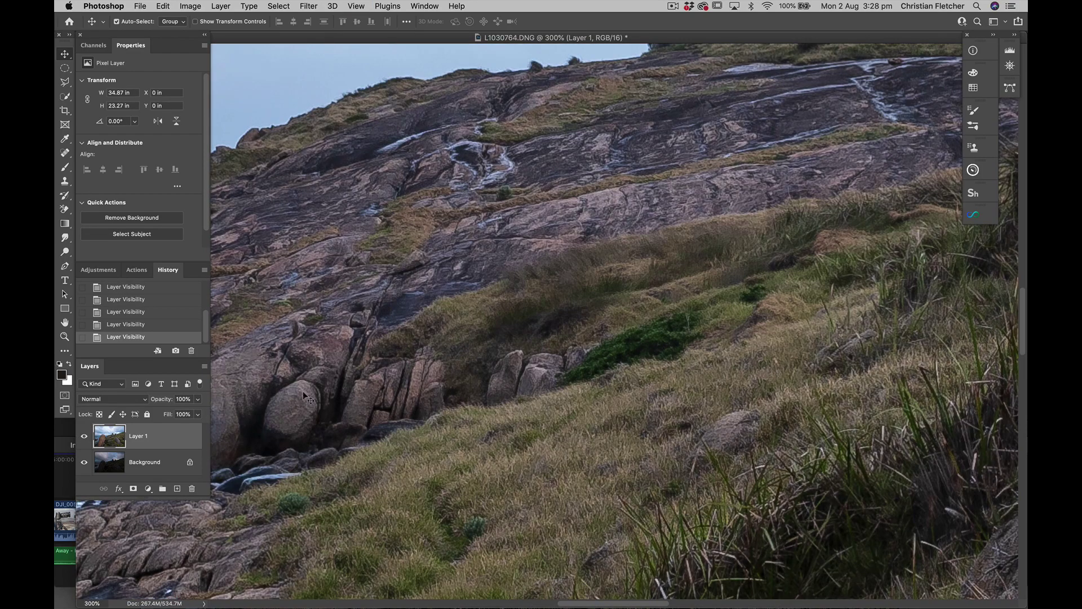
{"action": "left_click_drag", "start_coordinate": [661, 326], "coordinate": [688, 307]}
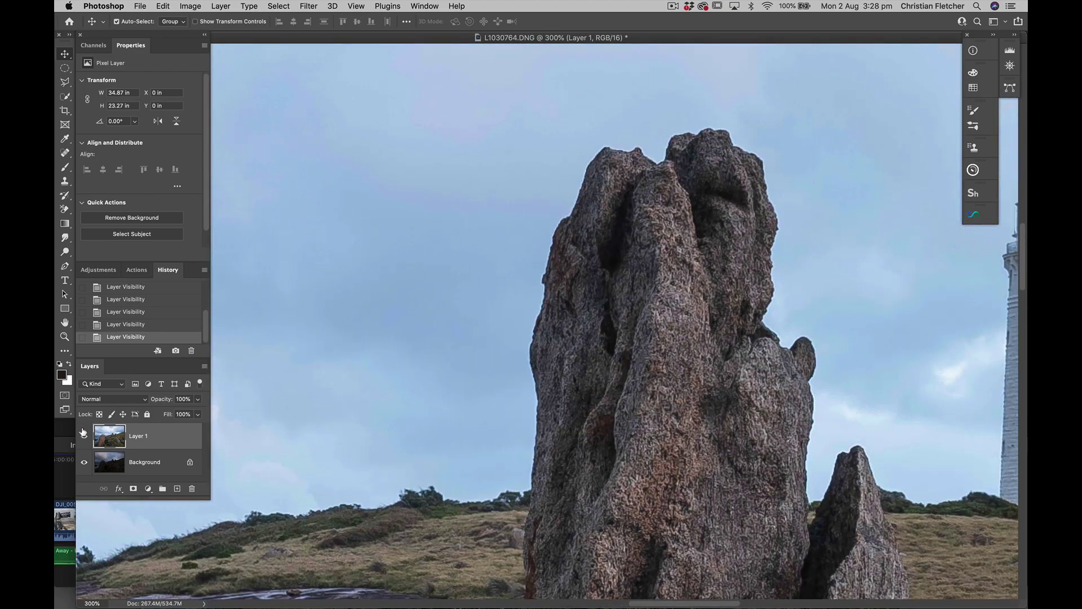
{"action": "left_click", "coordinate": [83, 437]}
{"action": "left_click", "coordinate": [84, 437]}
{"action": "left_click", "coordinate": [84, 437]}
{"action": "left_click", "coordinate": [82, 437]}
{"action": "left_click", "coordinate": [83, 437]}
{"action": "left_click", "coordinate": [83, 436]}
{"action": "left_click", "coordinate": [83, 437]}
{"action": "left_click", "coordinate": [83, 437]}
{"action": "left_click", "coordinate": [83, 437]}
{"action": "left_click", "coordinate": [83, 437]}
{"action": "left_click", "coordinate": [83, 437]}
{"action": "left_click", "coordinate": [83, 436]}
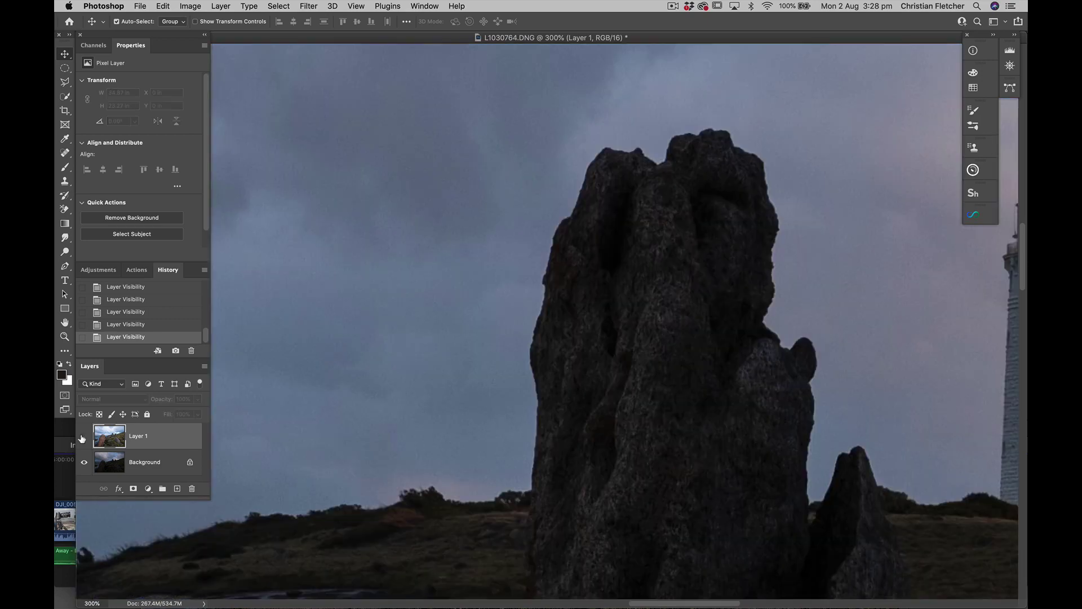
{"action": "left_click", "coordinate": [83, 437]}
{"action": "left_click", "coordinate": [83, 437]}
{"action": "left_click", "coordinate": [85, 436]}
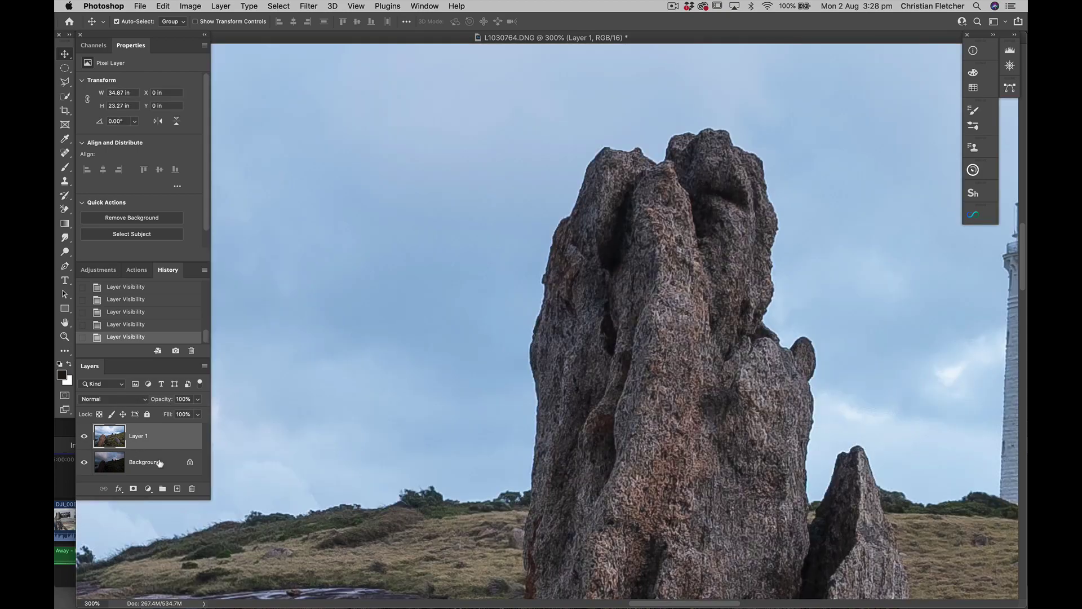
Step: Auto-align Layer 1 and the Background using the Auto projection
{"action": "left_click", "coordinate": [165, 463]}
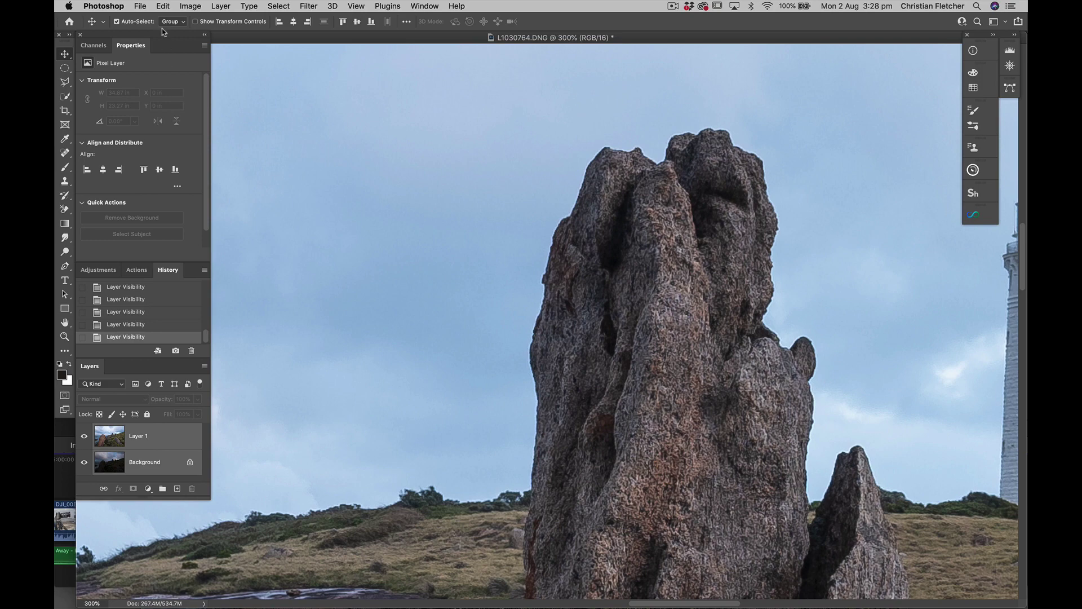
{"action": "left_click", "coordinate": [162, 8]}
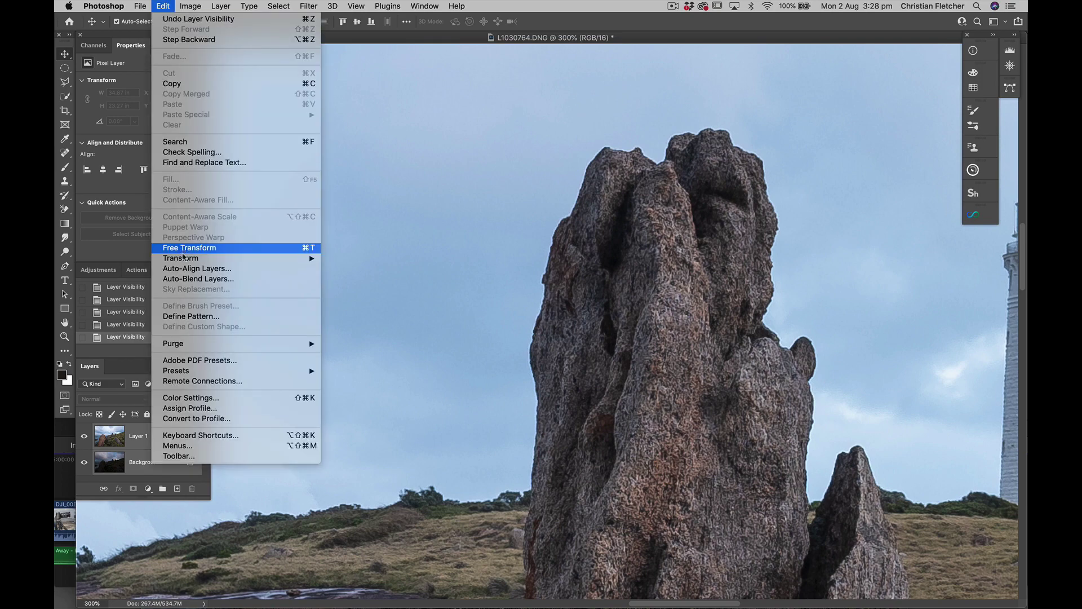
{"action": "left_click", "coordinate": [187, 270]}
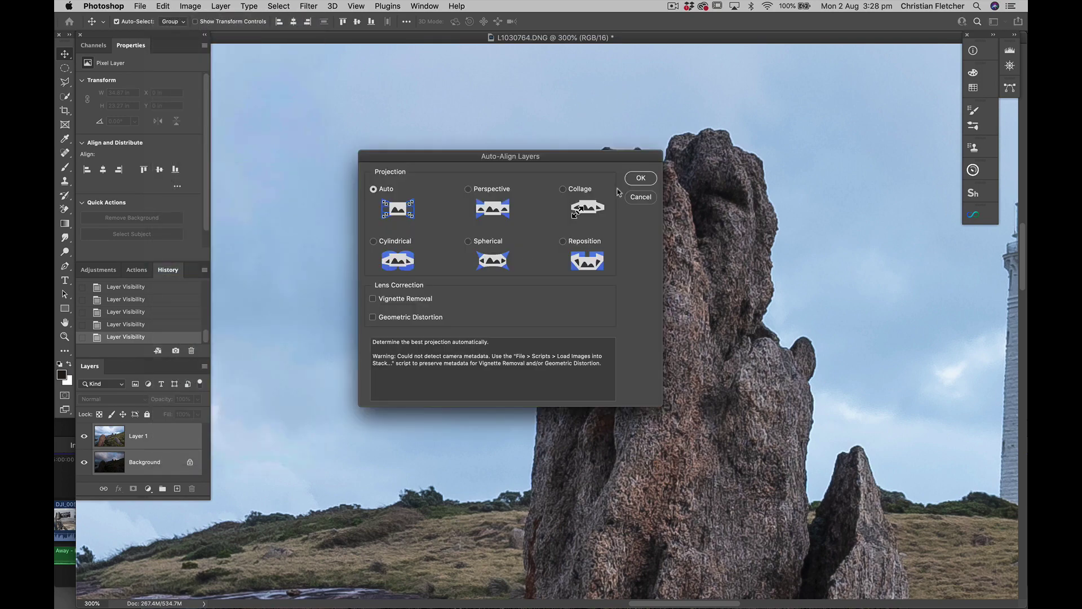
{"action": "left_click", "coordinate": [643, 179]}
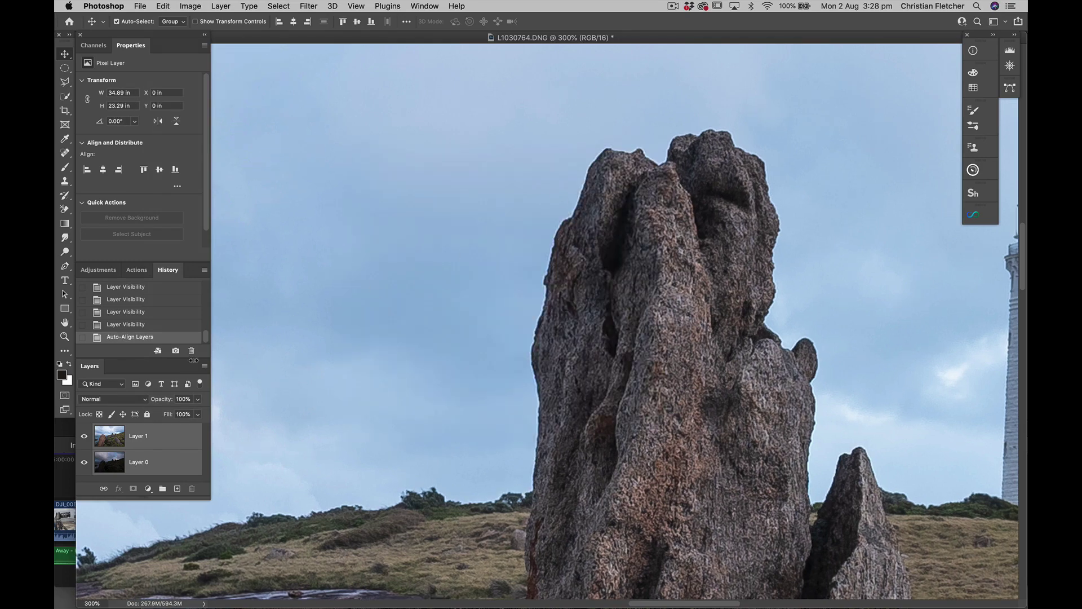
Step: Examine the auto-aligned layers for shifts along the standing rock's edges at 300%, showing and hiding Layer 1 repeatedly
{"action": "left_click", "coordinate": [83, 437]}
{"action": "left_click", "coordinate": [83, 437]}
{"action": "left_click", "coordinate": [84, 436]}
{"action": "left_click", "coordinate": [83, 437]}
{"action": "left_click", "coordinate": [83, 437]}
{"action": "left_click", "coordinate": [83, 437]}
{"action": "left_click", "coordinate": [84, 436]}
{"action": "left_click", "coordinate": [84, 437]}
{"action": "left_click", "coordinate": [83, 437]}
{"action": "left_click", "coordinate": [83, 437]}
{"action": "left_click", "coordinate": [83, 436]}
{"action": "left_click", "coordinate": [83, 437]}
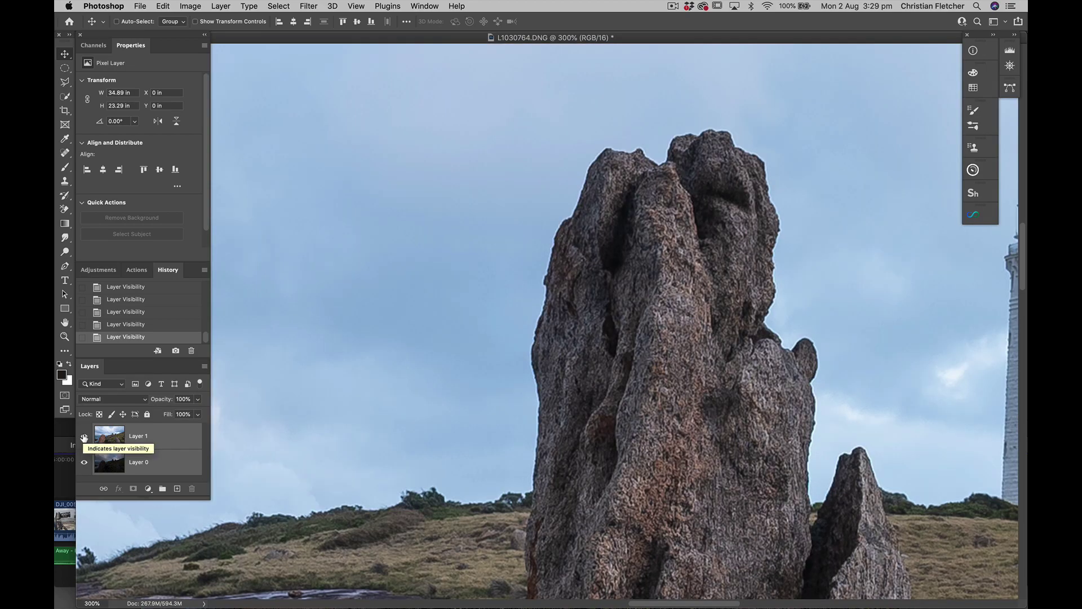
Step: Compare the auto-aligned layers at 100% around the lighthouse and the two rocks by switching Layer 1's visibility
{"action": "key", "text": "super"}
{"action": "key", "text": "super+0"}
{"action": "key", "text": "super+1"}
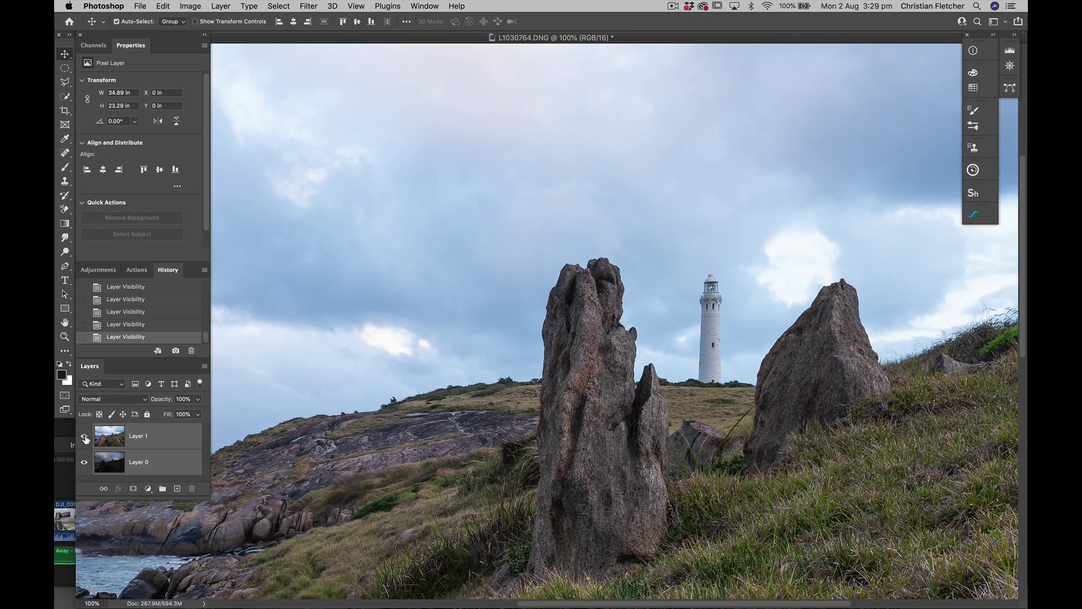
{"action": "left_click", "coordinate": [85, 438]}
{"action": "left_click", "coordinate": [84, 438]}
{"action": "left_click", "coordinate": [84, 438]}
{"action": "left_click", "coordinate": [84, 438]}
Step: Select only Layer 1 and show the document in full screen mode with the whole image in view
{"action": "left_click", "coordinate": [158, 440]}
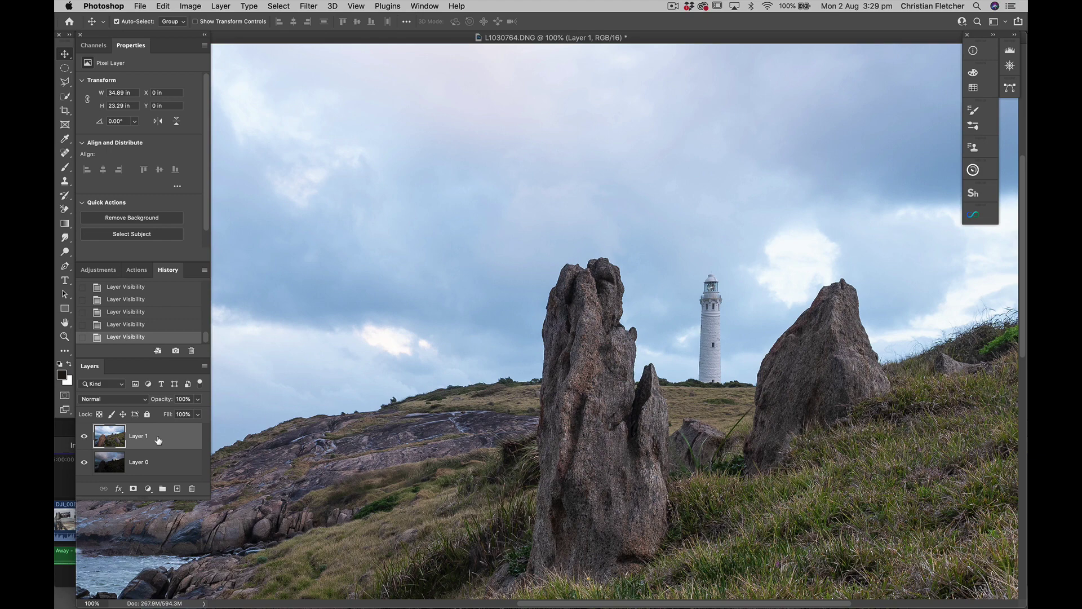
{"action": "key", "text": "super+minus"}
{"action": "key", "text": "super"}
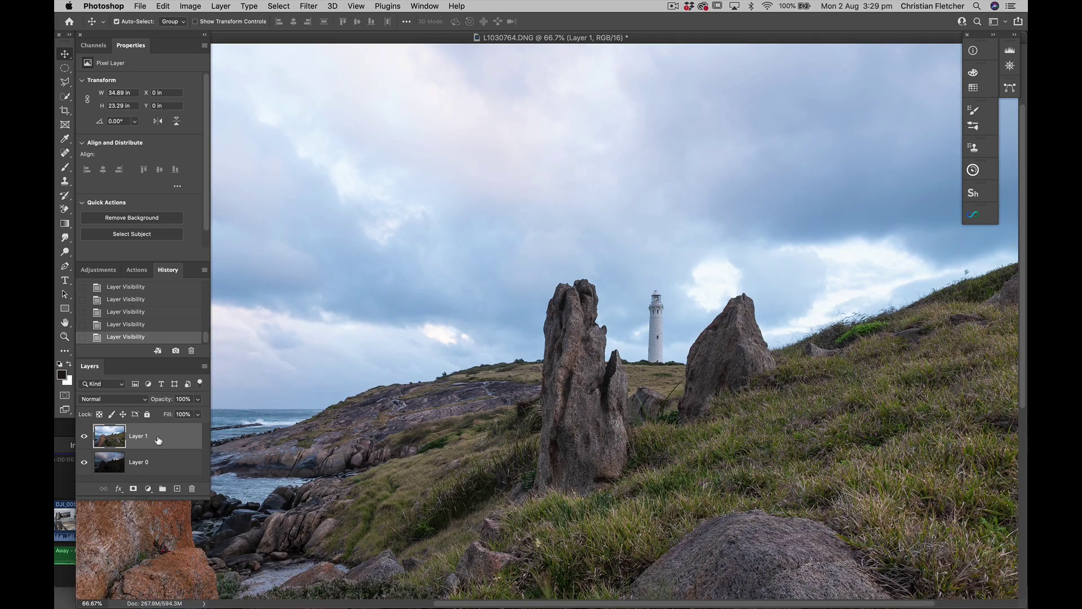
{"action": "key", "text": "super+minus"}
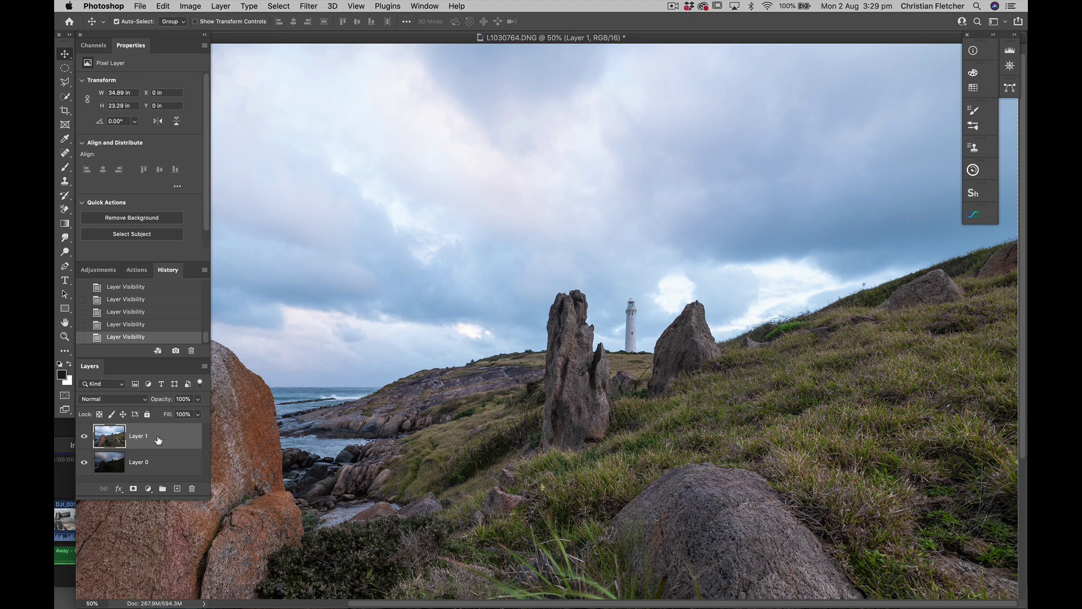
{"action": "key", "text": "f"}
{"action": "key", "text": "super+minus"}
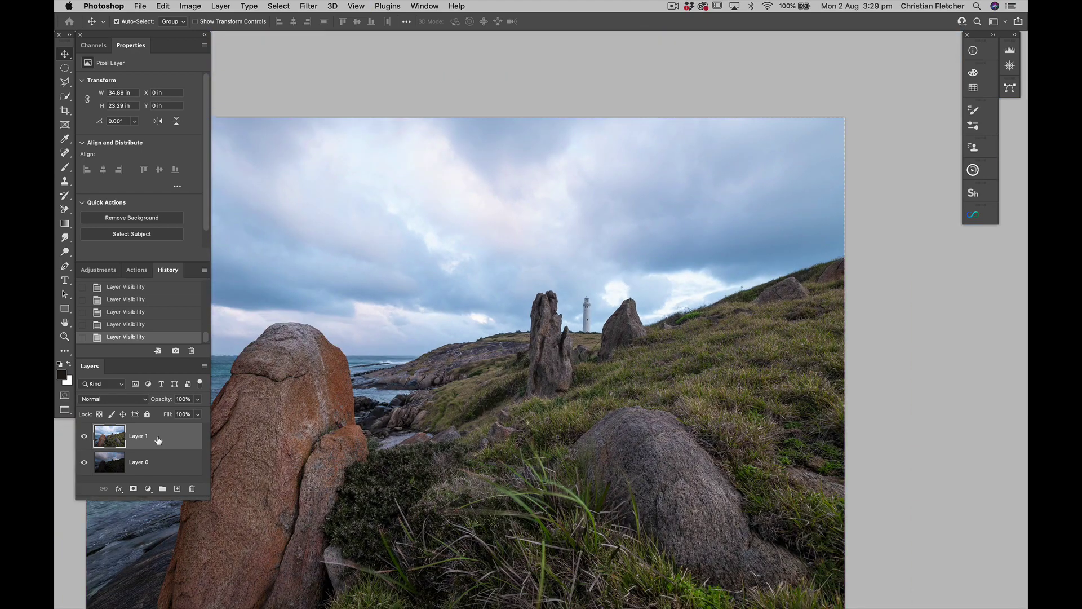
{"action": "scroll", "coordinate": [447, 338], "scroll_direction": "left", "scroll_amount": 5}
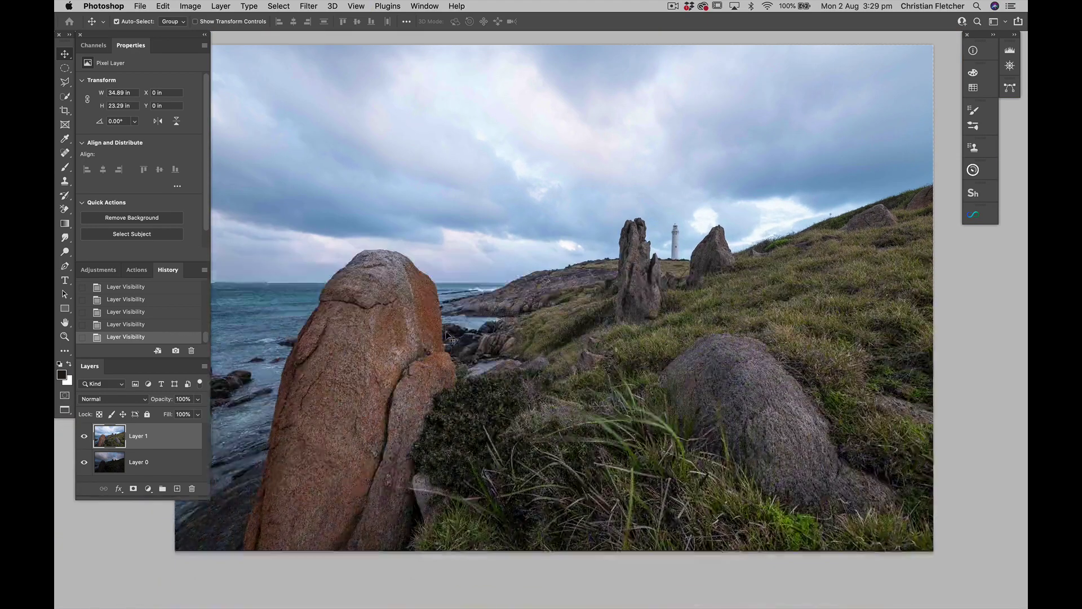
{"action": "scroll", "coordinate": [445, 334], "scroll_direction": "left", "scroll_amount": 3}
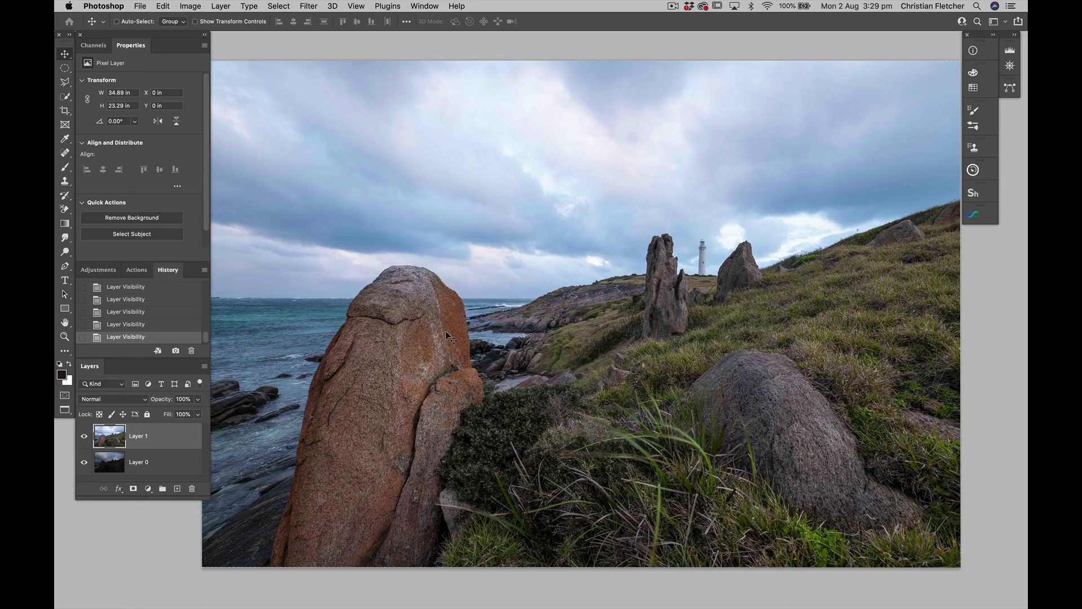
{"action": "key", "text": "super+0"}
{"action": "key", "text": "super+minus"}
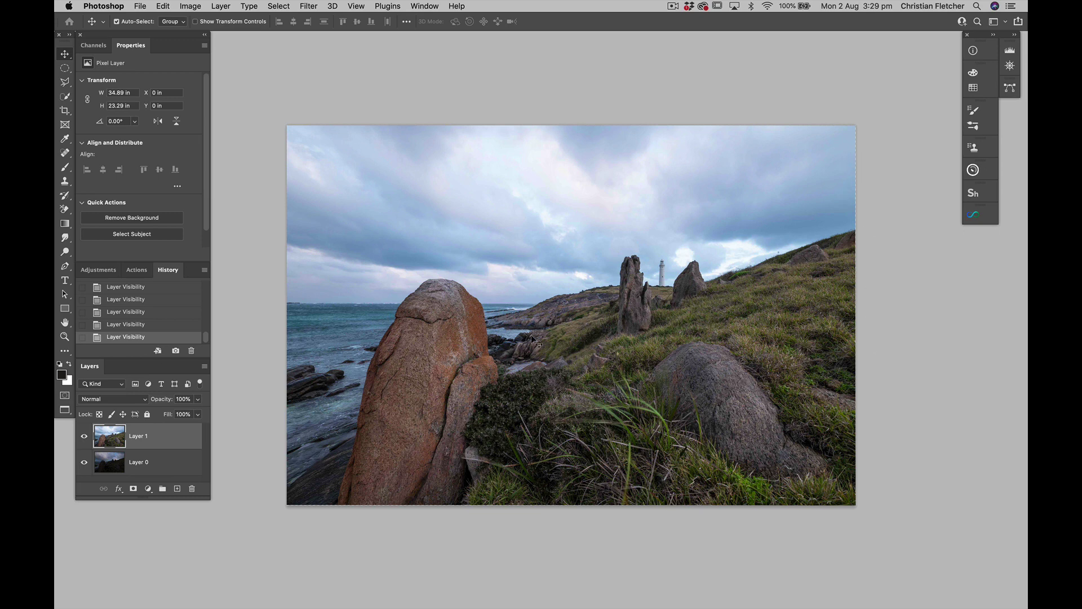
Step: Undo the auto-alignment by returning the document to its Drag Layer history state
{"action": "scroll", "coordinate": [150, 317], "scroll_direction": "down", "scroll_amount": 1}
{"action": "scroll", "coordinate": [150, 317], "scroll_direction": "up", "scroll_amount": 5}
{"action": "scroll", "coordinate": [150, 316], "scroll_direction": "down", "scroll_amount": 1}
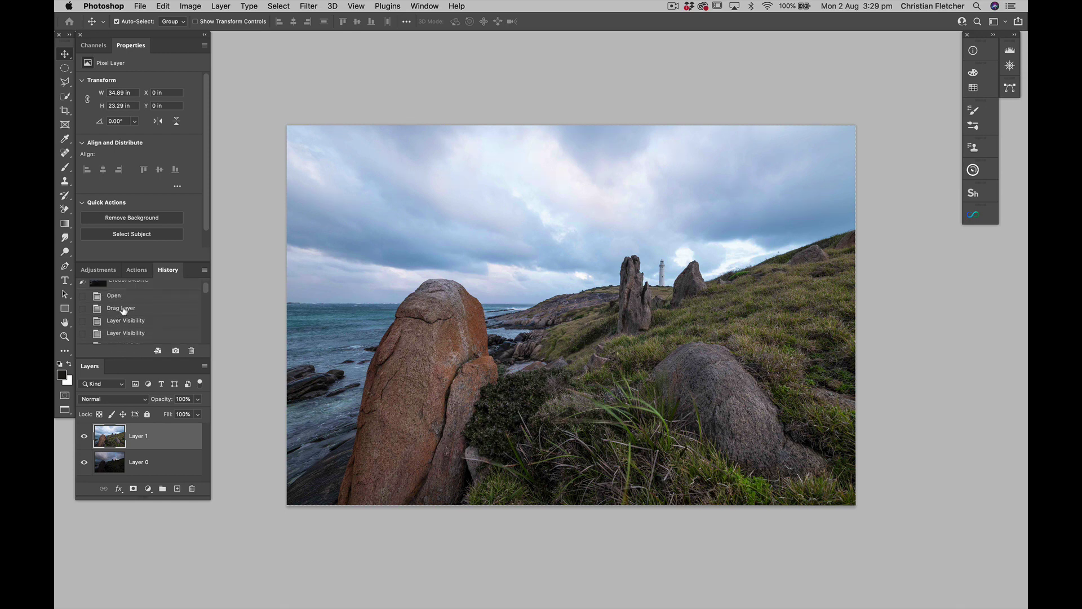
{"action": "left_click", "coordinate": [123, 309]}
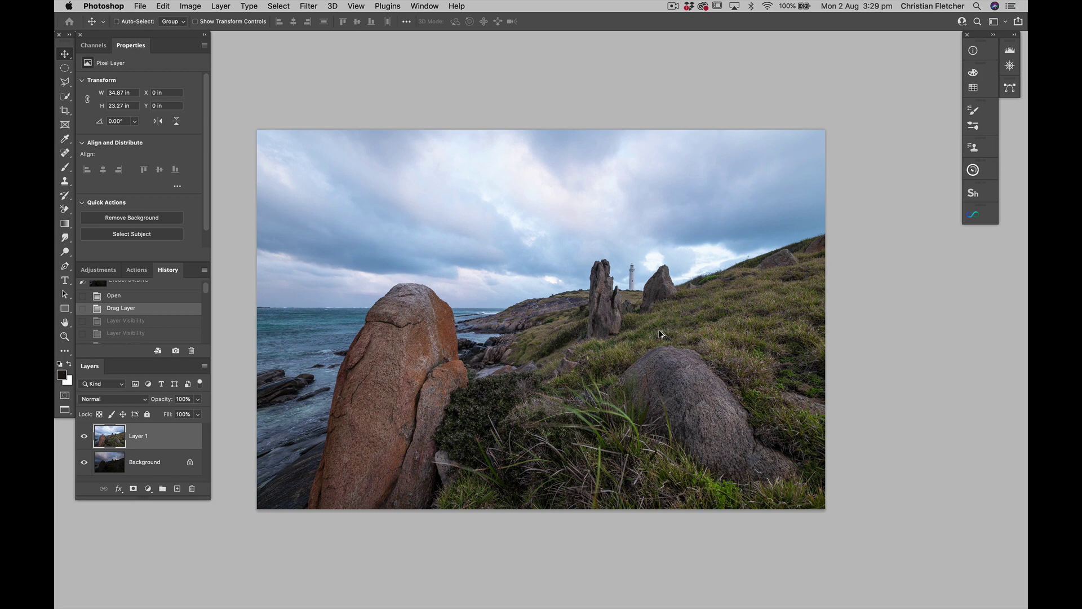
Step: Check how the unaligned layers line up around the coastal rocks and lighthouse by switching Layer 1's visibility
{"action": "key", "text": "super+plus"}
{"action": "key", "text": "super+plus"}
{"action": "key", "text": "super+plus"}
{"action": "key", "text": "super+plus"}
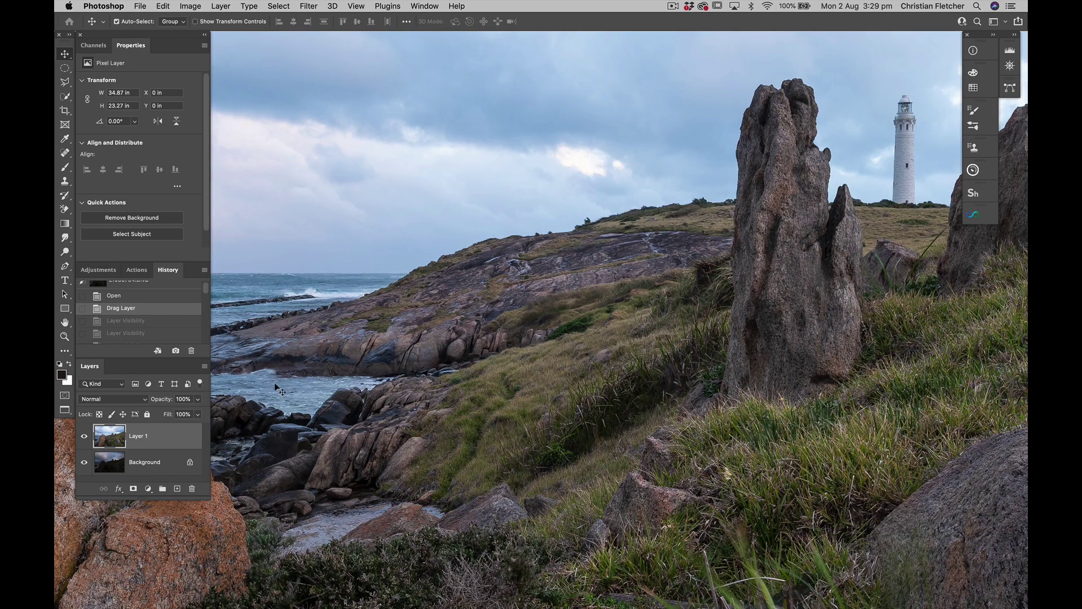
{"action": "left_click", "coordinate": [84, 437]}
{"action": "left_click", "coordinate": [83, 436]}
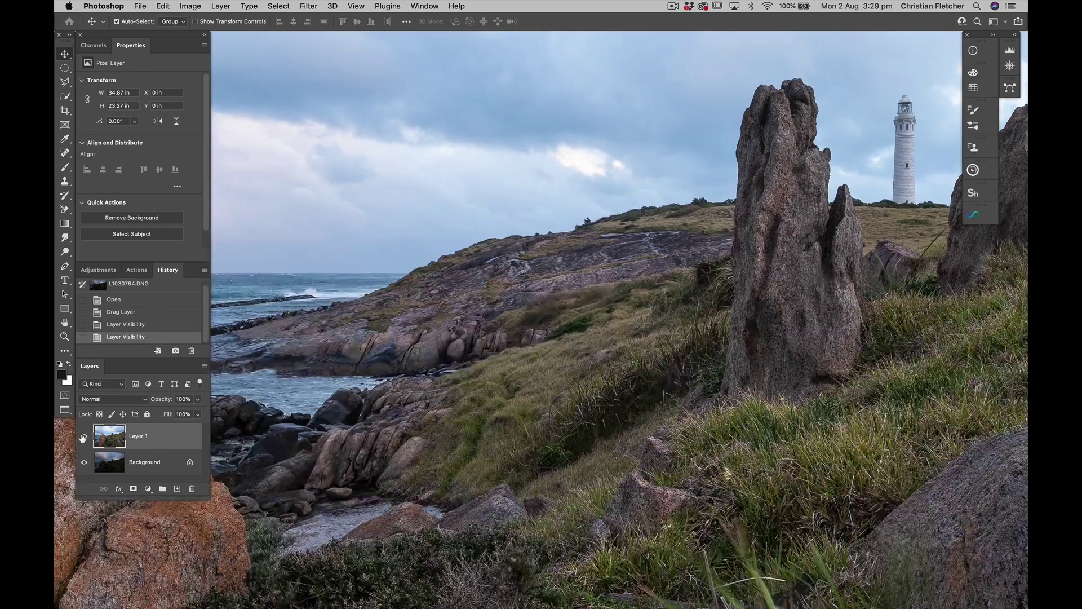
{"action": "left_click", "coordinate": [84, 437]}
{"action": "left_click", "coordinate": [83, 437]}
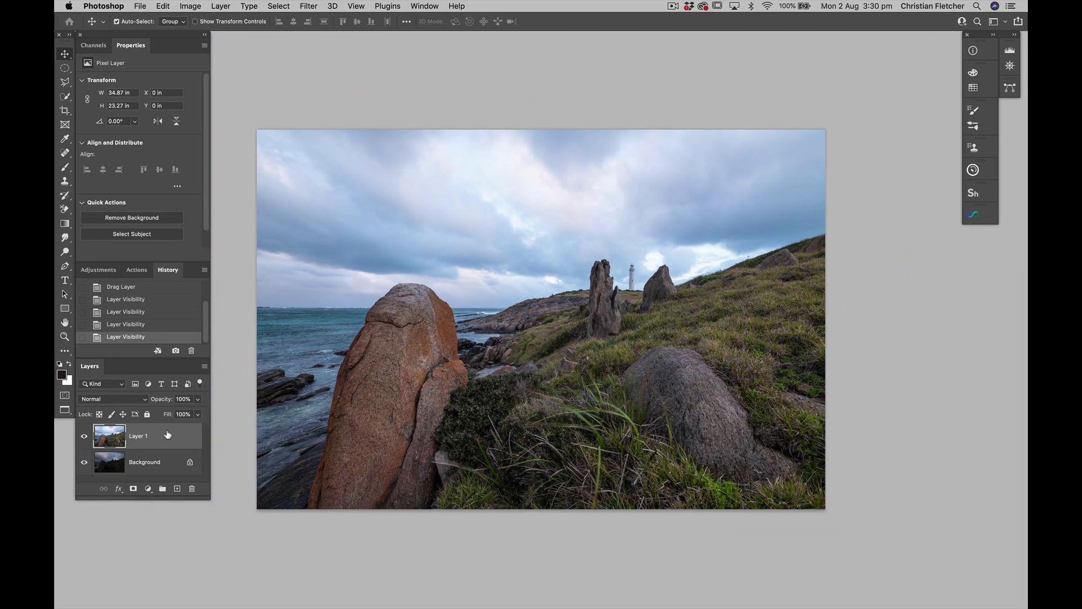
Step: Try an automatic subject selection on Layer 1 and clear the selection
{"action": "scroll", "coordinate": [343, 366], "scroll_direction": "left", "scroll_amount": 3}
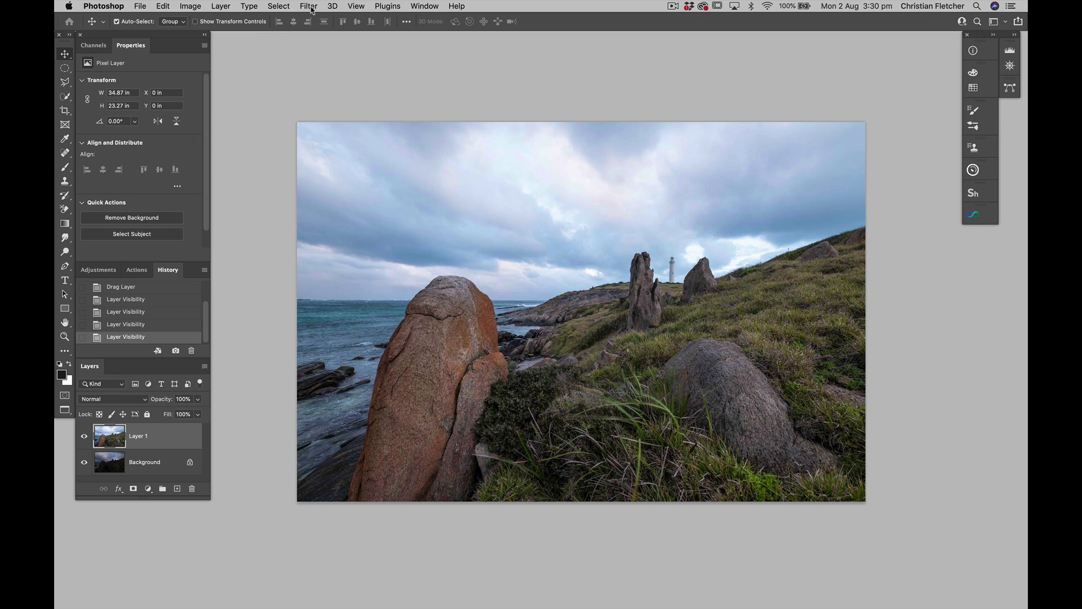
{"action": "left_click", "coordinate": [279, 6]}
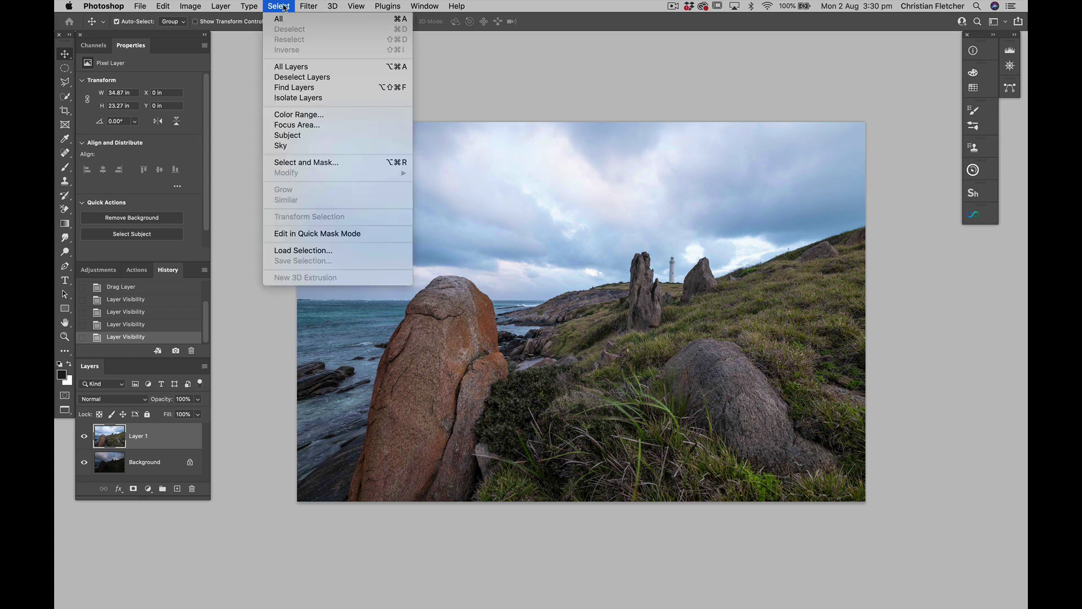
{"action": "left_click", "coordinate": [290, 136]}
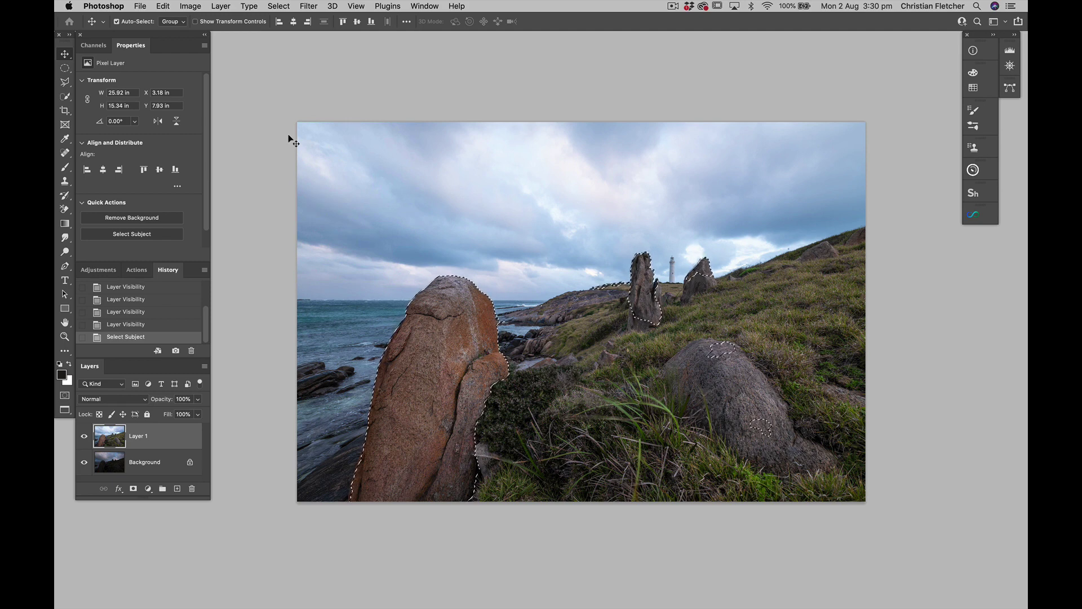
{"action": "key", "text": "super+d"}
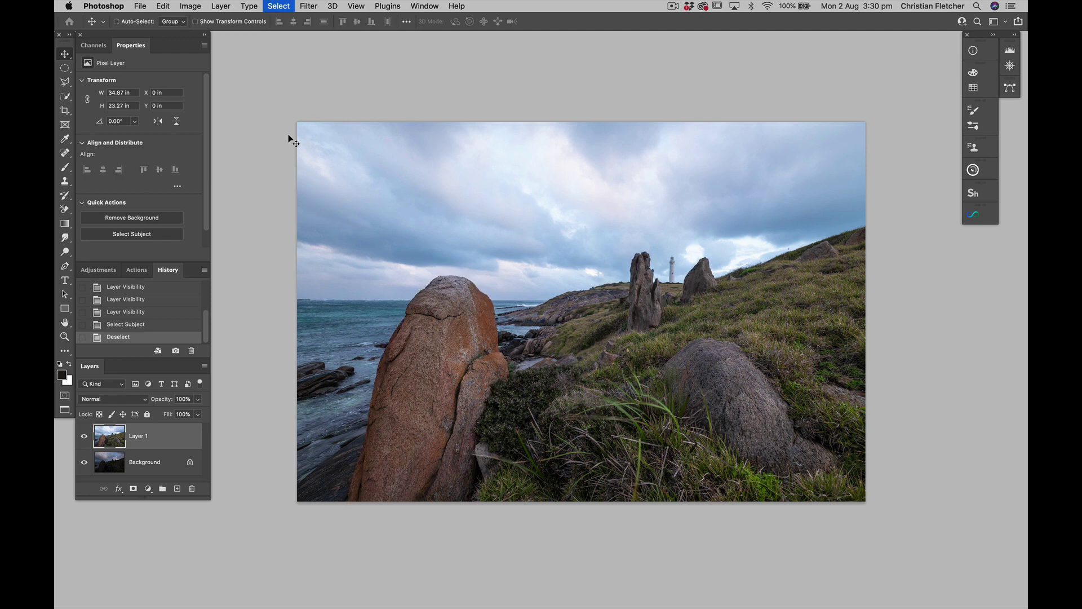
Step: Select the sky on Layer 1 automatically with the Sky selection command
{"action": "left_click", "coordinate": [163, 6]}
{"action": "mouse_move", "coordinate": [272, 8]}
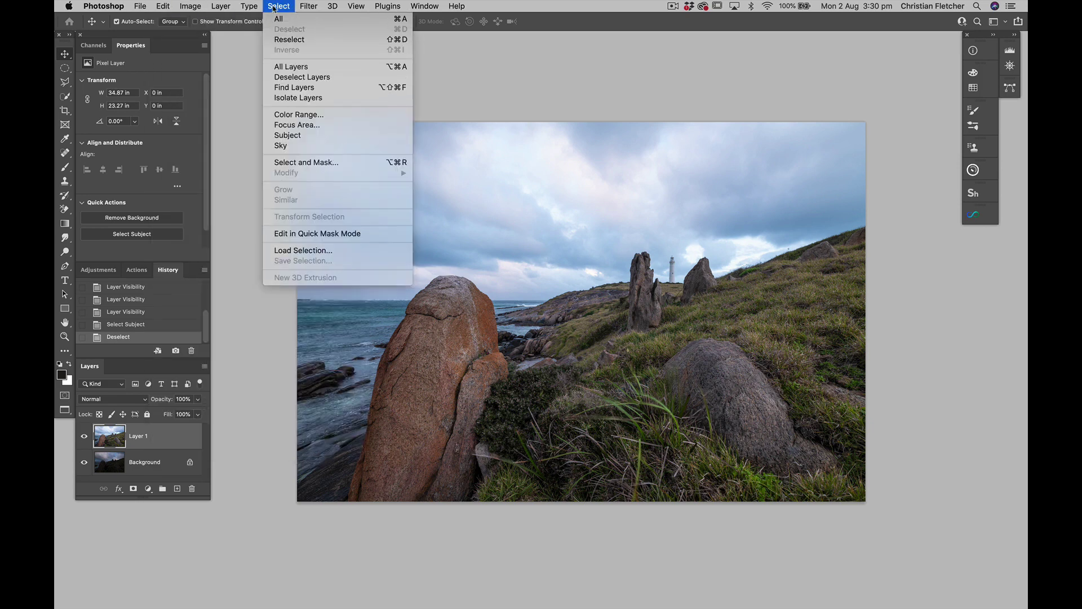
{"action": "left_click", "coordinate": [294, 147]}
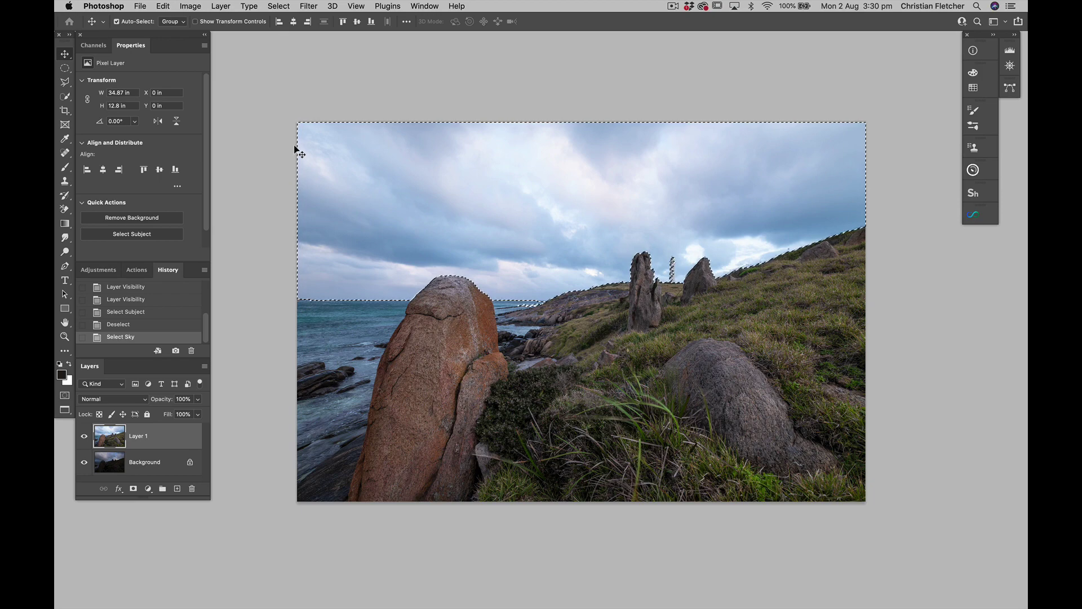
{"action": "key", "text": "super"}
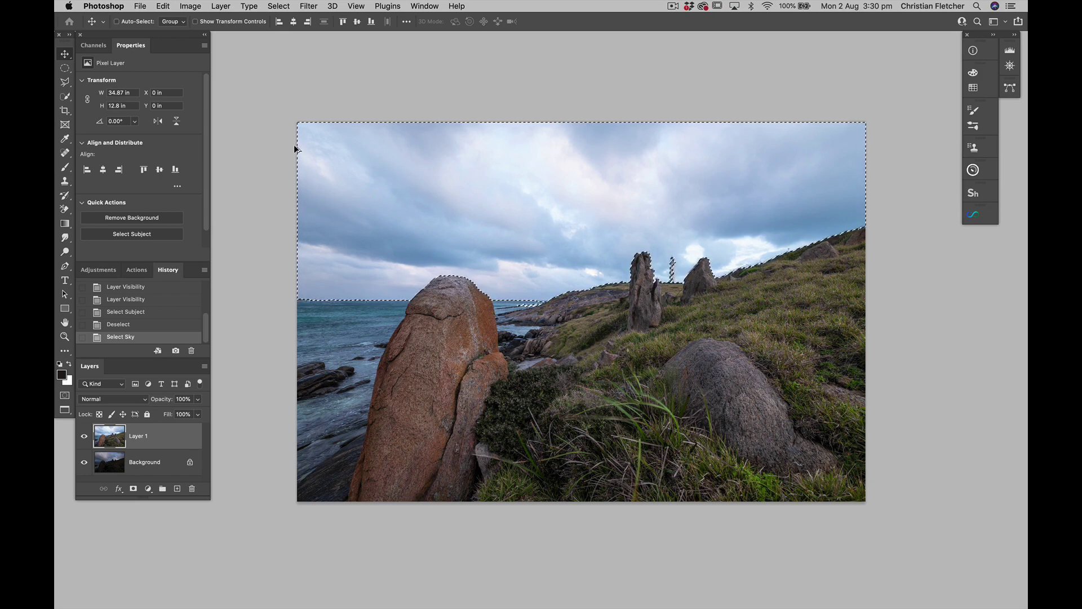
Step: Inspect the sky selection's edge along the horizon and the large boulder at full size, and clear the selection
{"action": "key", "text": "super+1"}
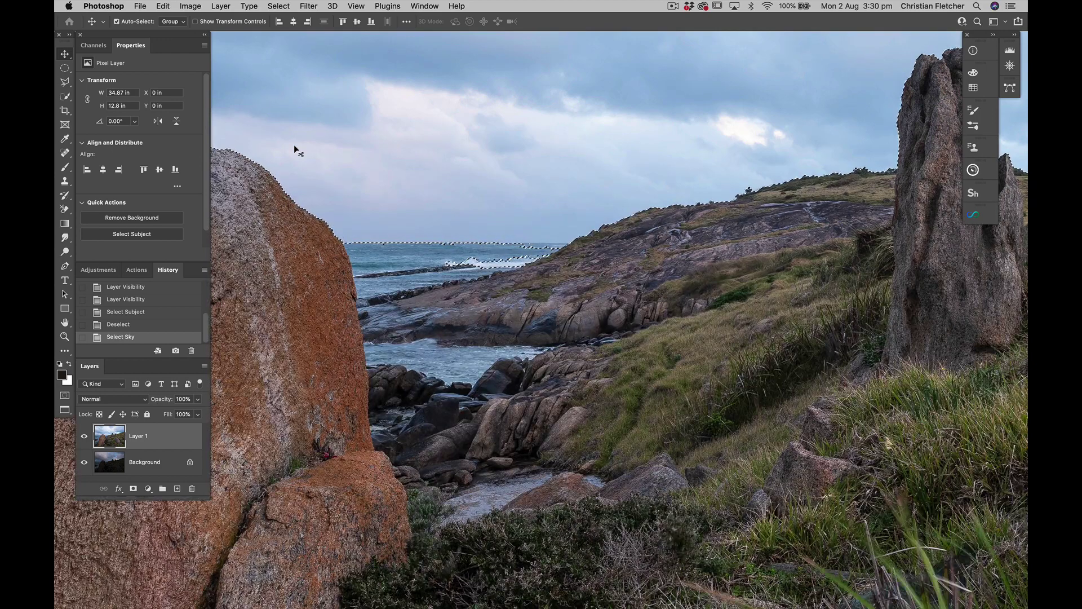
{"action": "scroll", "coordinate": [293, 144], "scroll_direction": "right", "scroll_amount": 2}
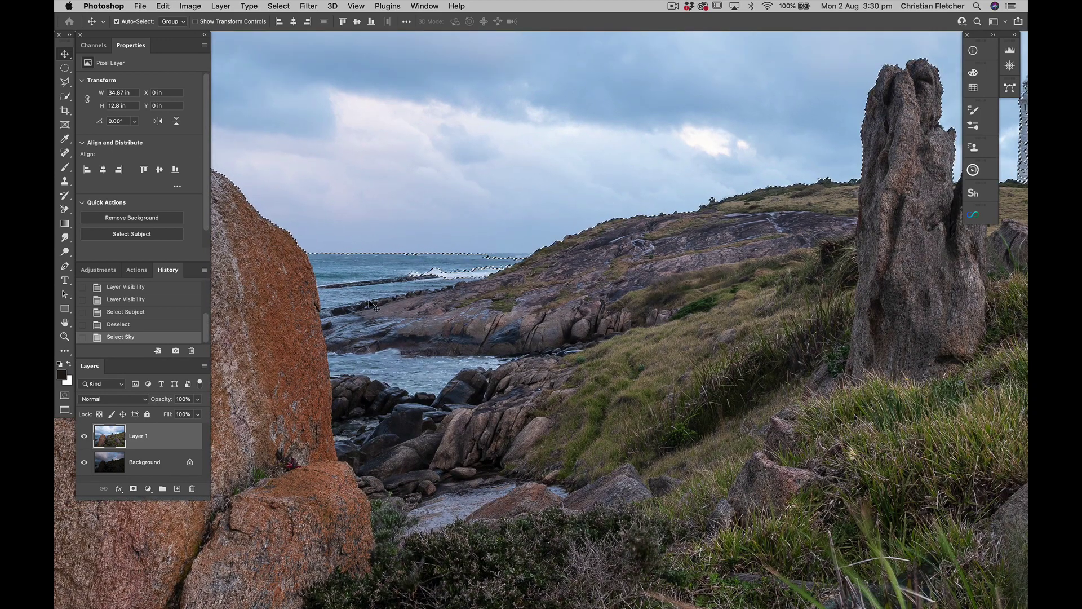
{"action": "scroll", "coordinate": [369, 305], "scroll_direction": "up", "scroll_amount": 3}
{"action": "scroll", "coordinate": [369, 305], "scroll_direction": "left", "scroll_amount": 3}
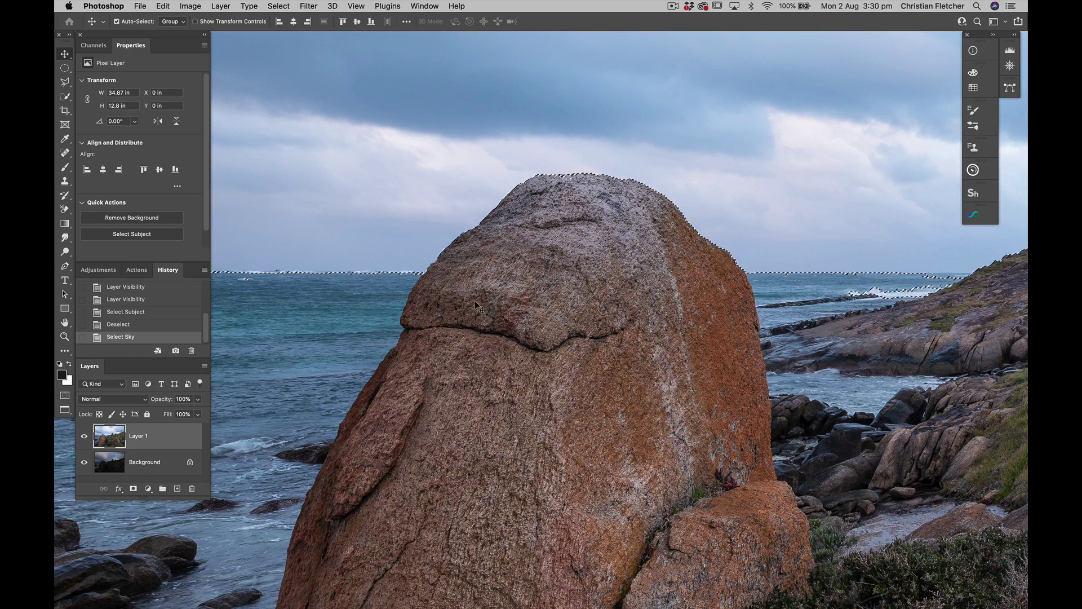
{"action": "scroll", "coordinate": [475, 305], "scroll_direction": "left", "scroll_amount": 5}
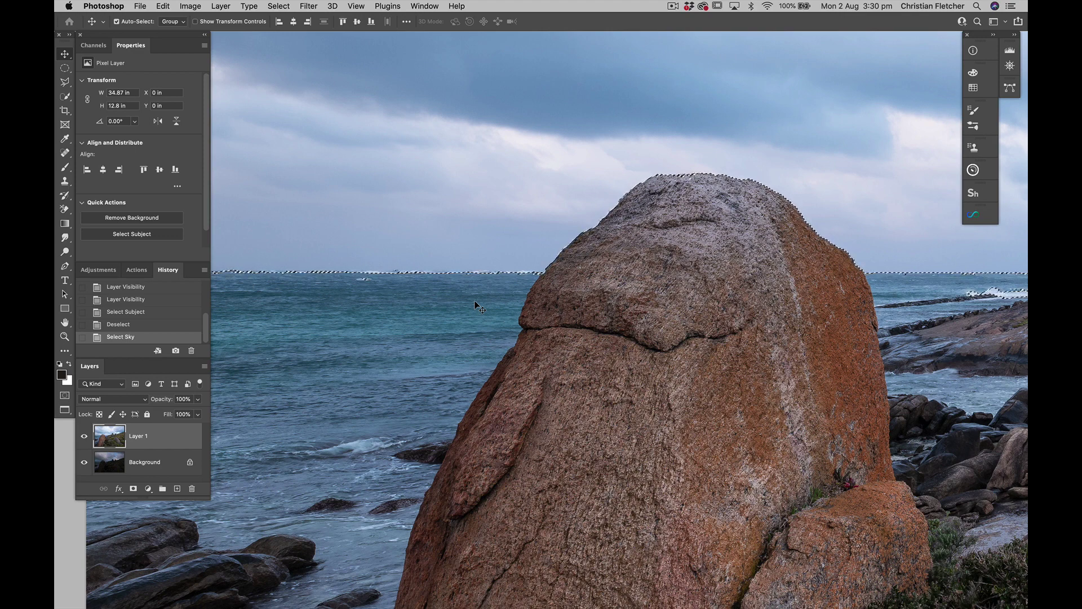
{"action": "key", "text": "super+d"}
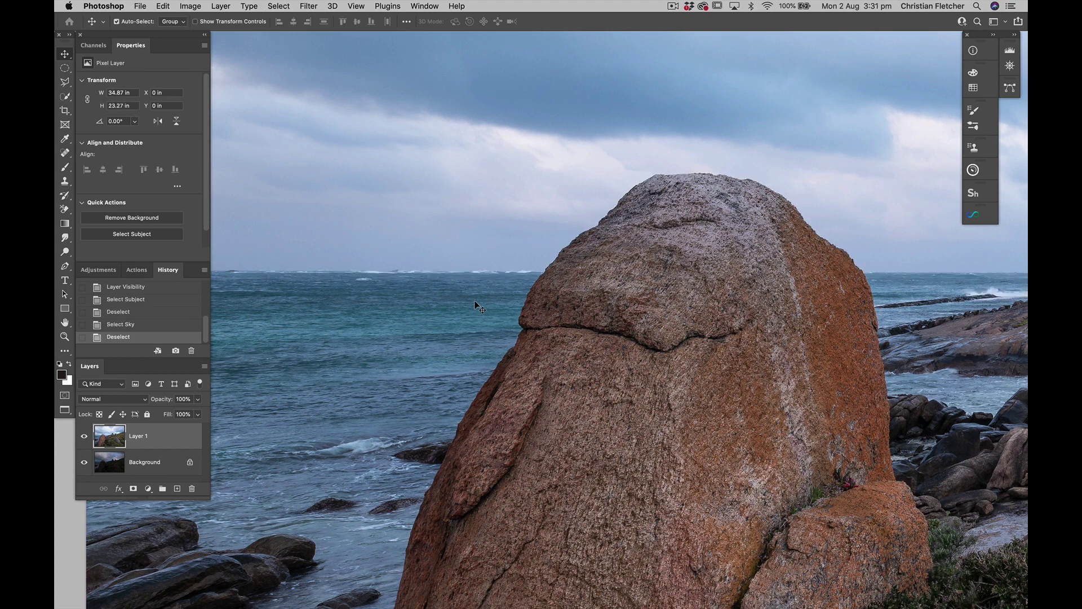
Step: Duplicate the Blue channel with the Background layer active
{"action": "left_click", "coordinate": [108, 463]}
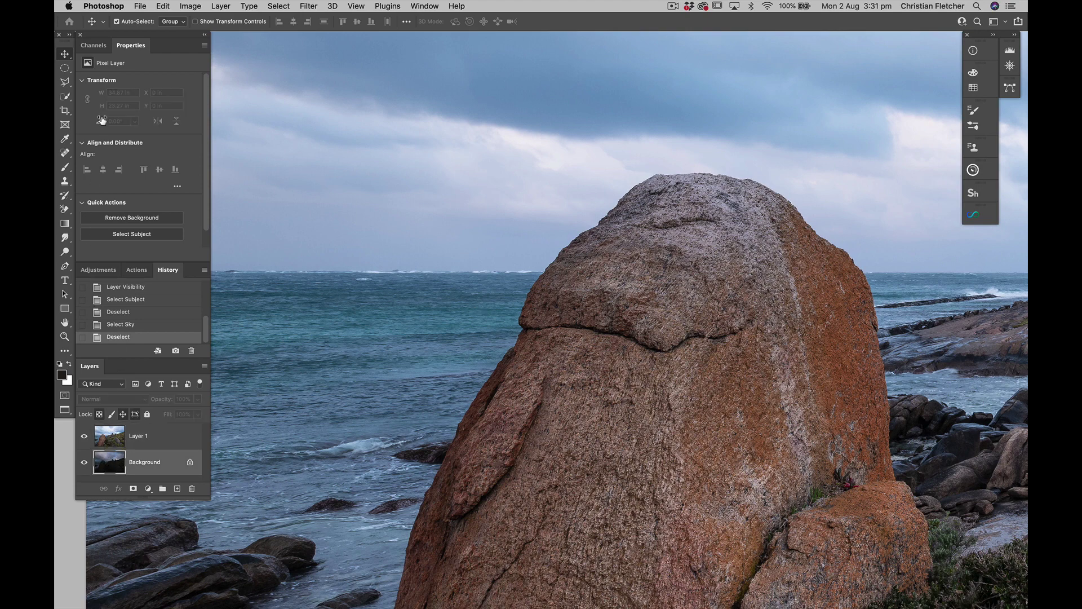
{"action": "left_click", "coordinate": [94, 46]}
{"action": "key", "text": "super+0"}
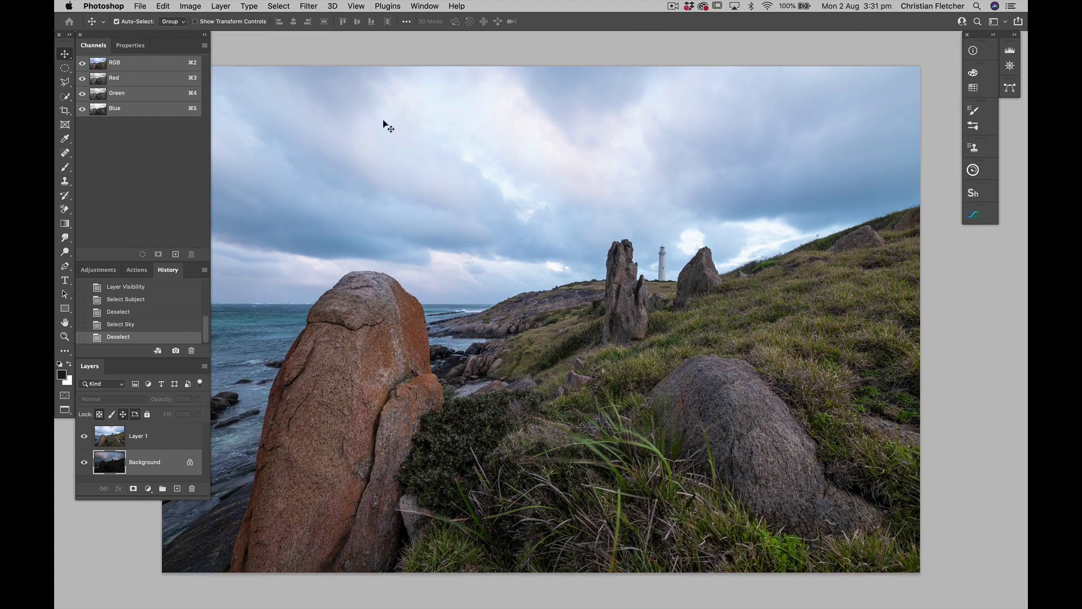
{"action": "scroll", "coordinate": [446, 197], "scroll_direction": "left", "scroll_amount": 3}
{"action": "scroll", "coordinate": [446, 197], "scroll_direction": "right", "scroll_amount": 1}
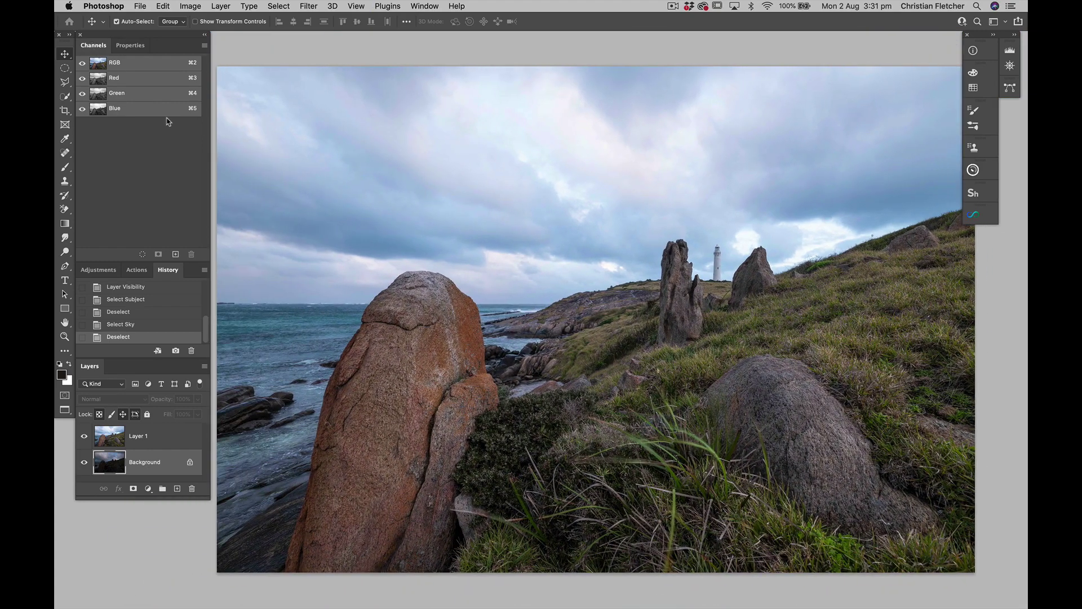
{"action": "left_click", "coordinate": [128, 109]}
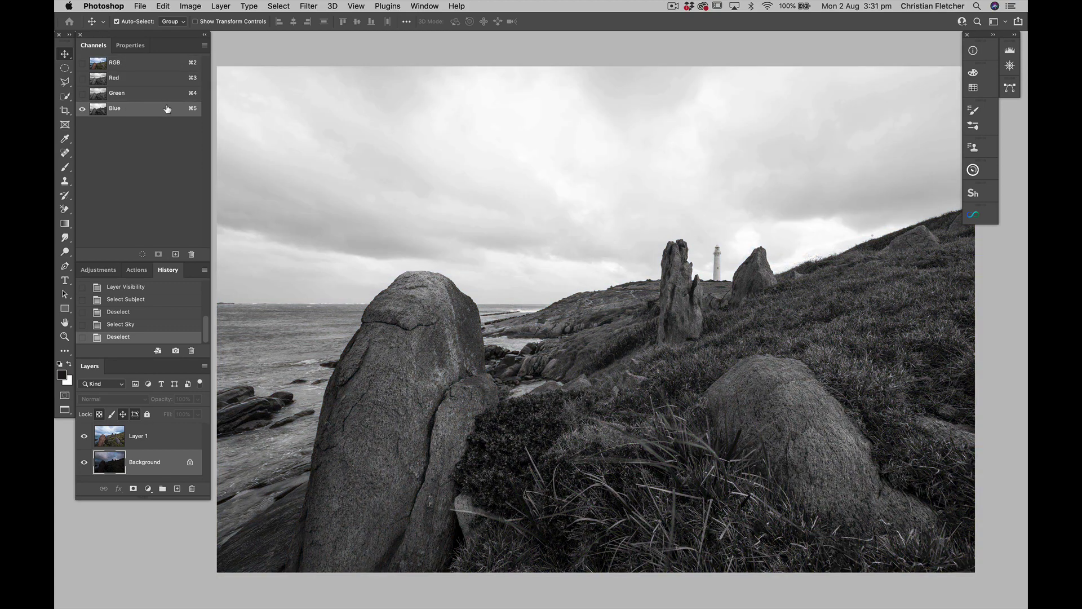
{"action": "left_click_drag", "start_coordinate": [170, 113], "coordinate": [175, 252]}
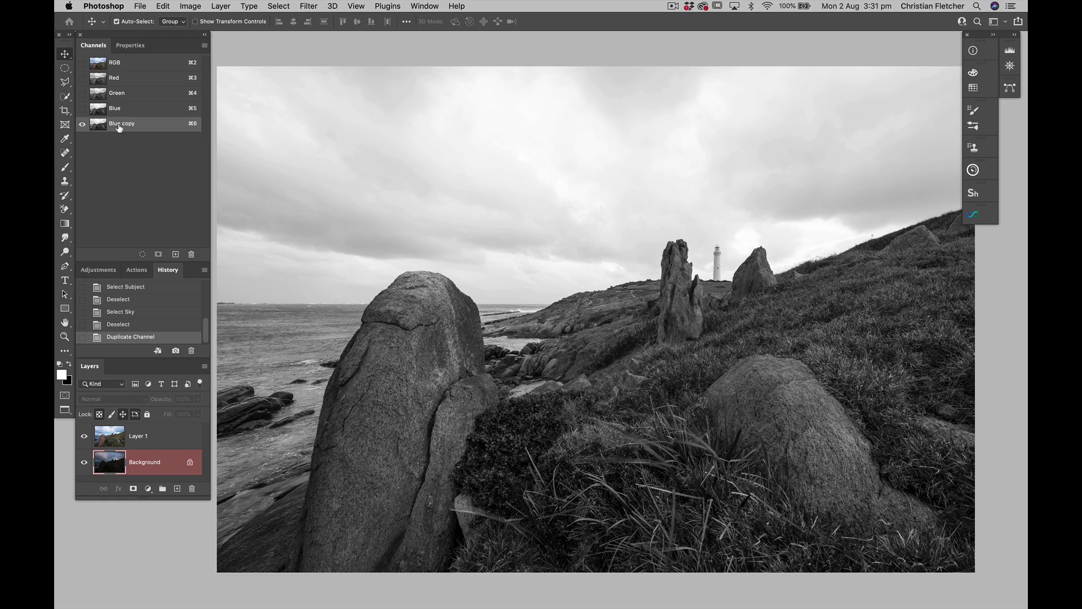
Step: Apply Levels to the Blue copy channel, raising the shadow input so the land turns nearly black against the bright sky
{"action": "key", "text": "super+l"}
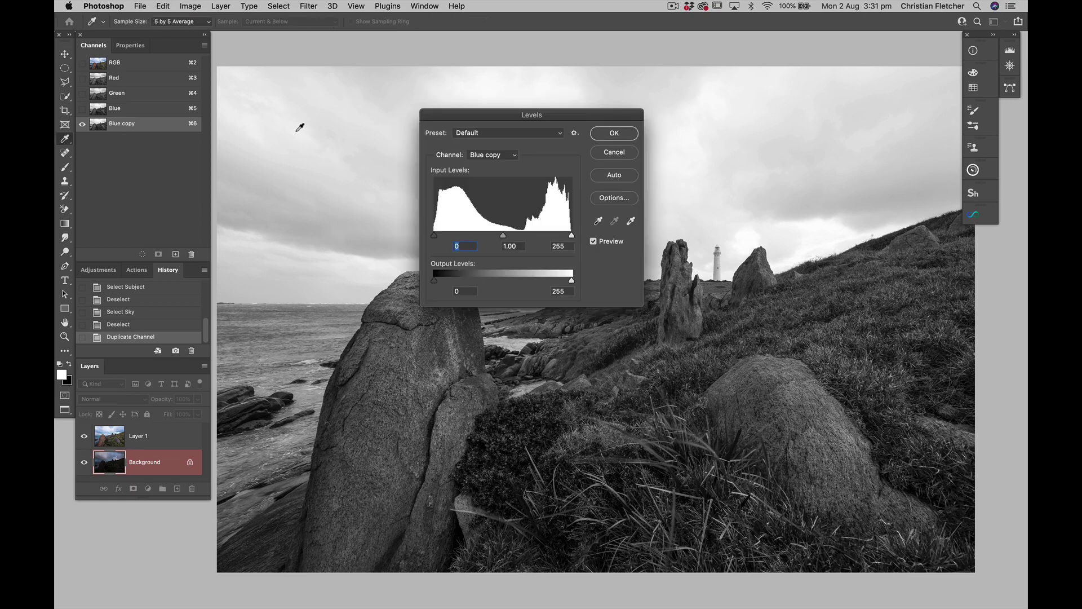
{"action": "left_click_drag", "start_coordinate": [434, 236], "coordinate": [516, 237]}
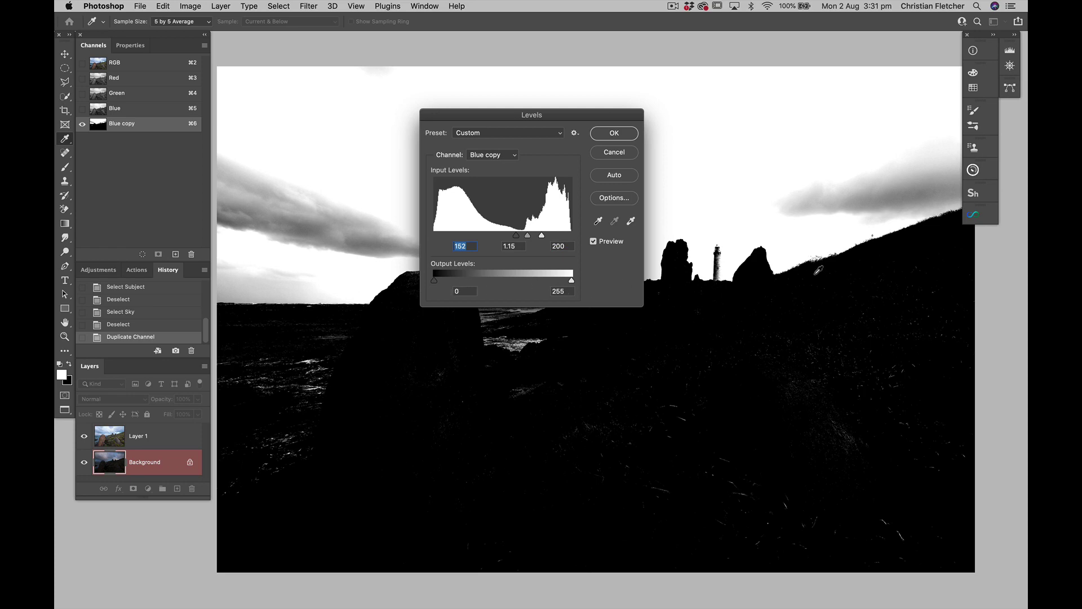
{"action": "key", "text": "super+equal"}
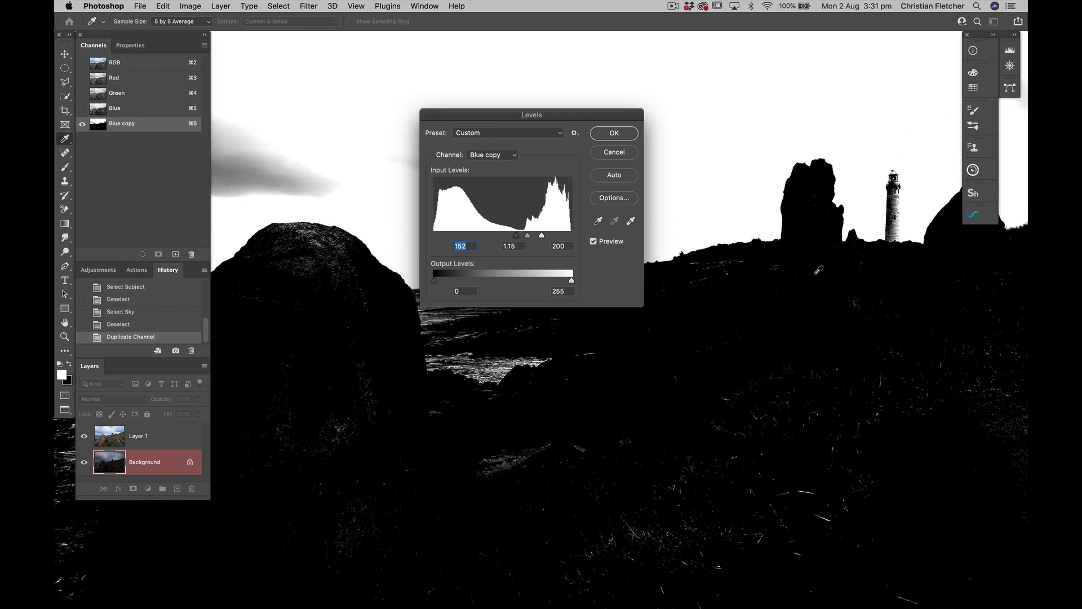
{"action": "scroll", "coordinate": [818, 270], "scroll_direction": "right", "scroll_amount": 10}
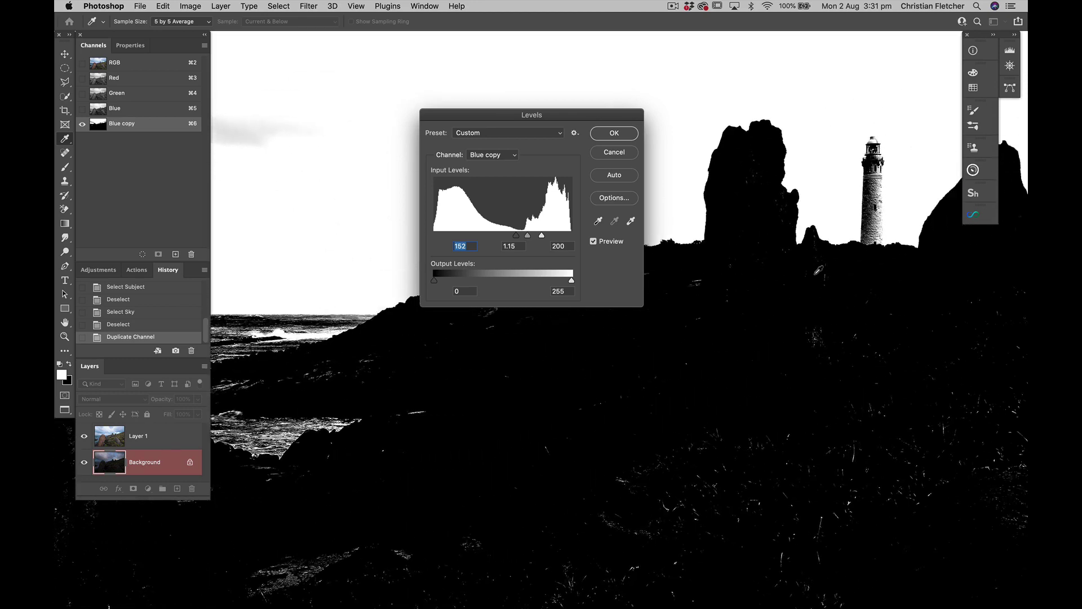
{"action": "scroll", "coordinate": [819, 270], "scroll_direction": "right", "scroll_amount": 5}
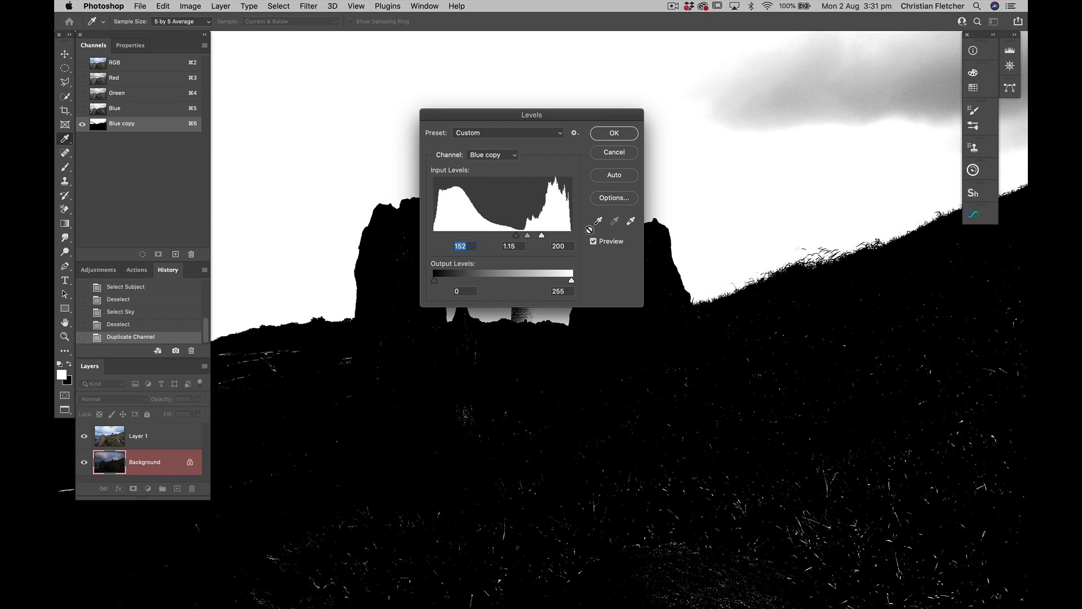
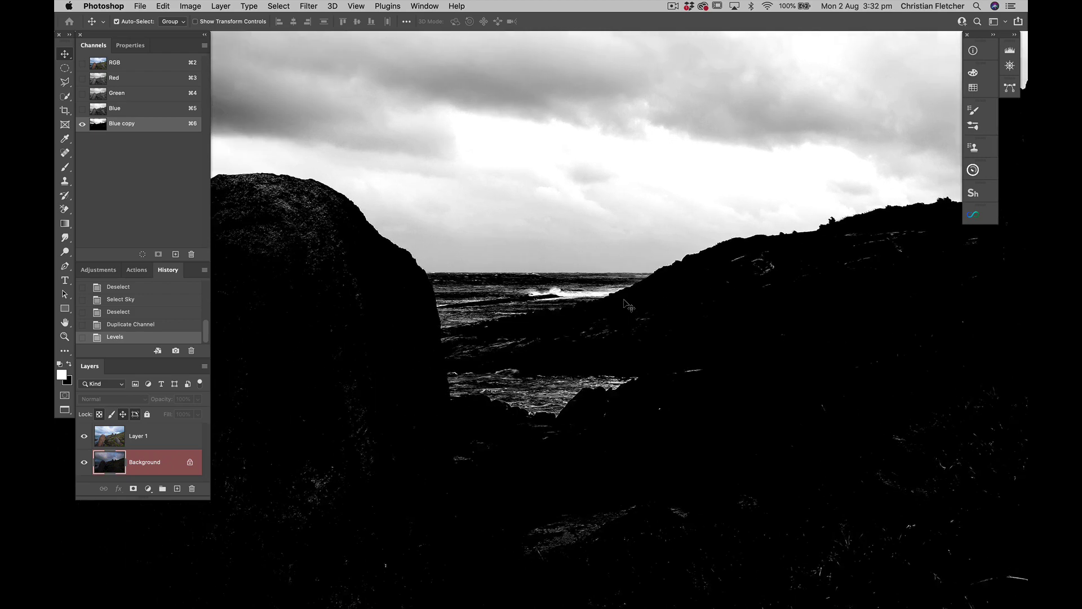
Step: Paint black over the light specks in the sea, boulder and foreground of the Blue copy channel with a 600 px brush
{"action": "scroll", "coordinate": [628, 305], "scroll_direction": "down", "scroll_amount": 6}
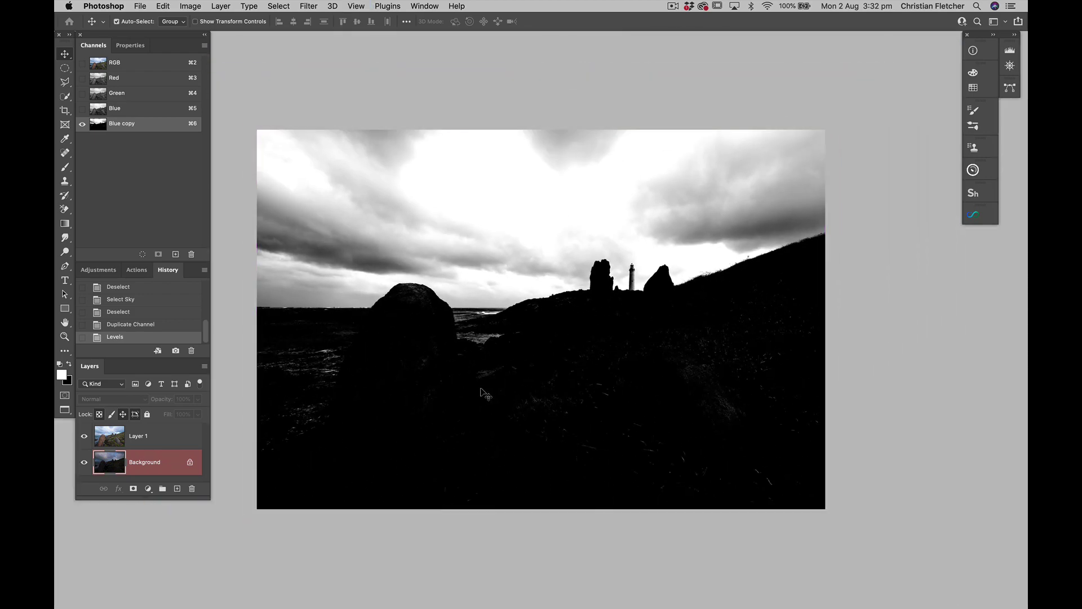
{"action": "key", "text": "b"}
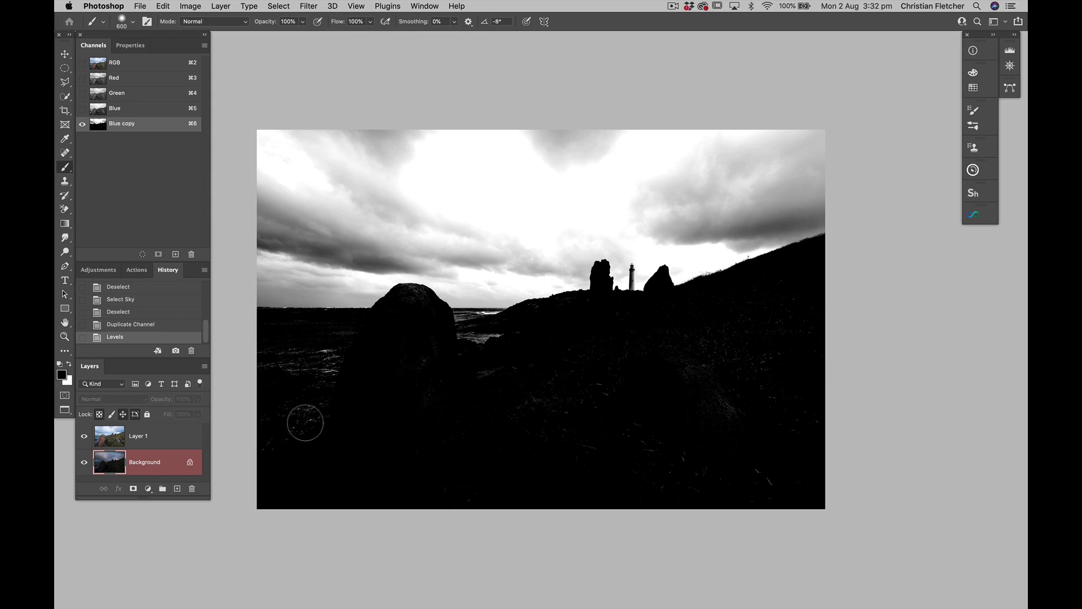
{"action": "mouse_move", "coordinate": [305, 423]}
{"action": "left_mouse_down"}
{"action": "mouse_move", "coordinate": [286, 417]}
{"action": "mouse_move", "coordinate": [312, 416]}
{"action": "mouse_move", "coordinate": [270, 405]}
{"action": "mouse_move", "coordinate": [306, 370]}
{"action": "mouse_move", "coordinate": [307, 348]}
{"action": "mouse_move", "coordinate": [336, 372]}
{"action": "mouse_move", "coordinate": [291, 433]}
{"action": "left_mouse_up"}
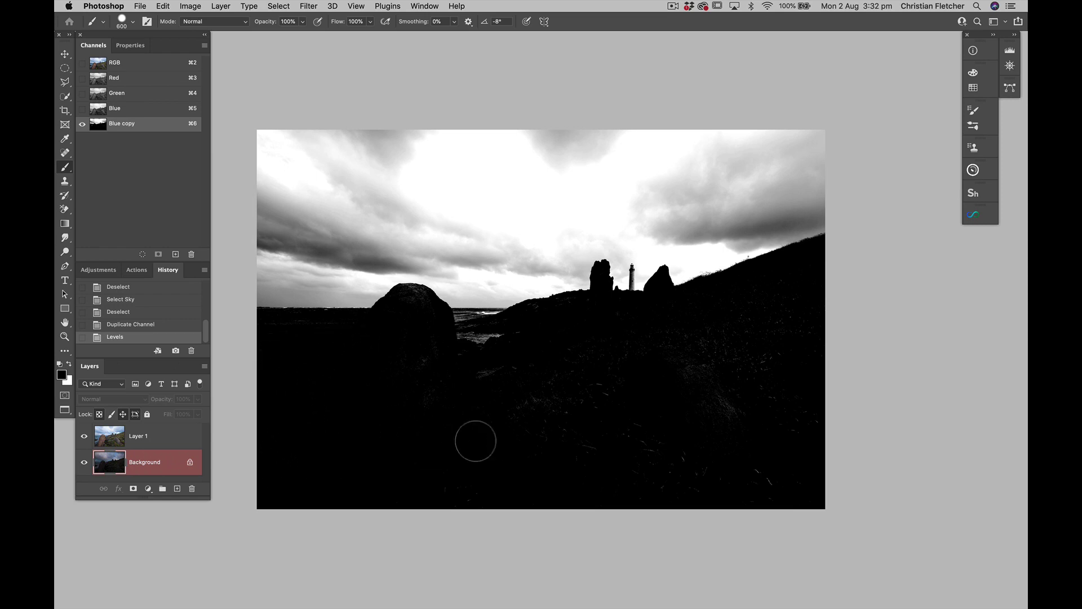
{"action": "mouse_move", "coordinate": [570, 483]}
{"action": "left_mouse_down"}
{"action": "mouse_move", "coordinate": [793, 471]}
{"action": "mouse_move", "coordinate": [750, 453]}
{"action": "mouse_move", "coordinate": [763, 495]}
{"action": "mouse_move", "coordinate": [823, 394]}
{"action": "mouse_move", "coordinate": [766, 411]}
{"action": "mouse_move", "coordinate": [765, 342]}
{"action": "mouse_move", "coordinate": [803, 307]}
{"action": "mouse_move", "coordinate": [691, 335]}
{"action": "mouse_move", "coordinate": [746, 350]}
{"action": "mouse_move", "coordinate": [728, 405]}
{"action": "mouse_move", "coordinate": [695, 409]}
{"action": "mouse_move", "coordinate": [686, 365]}
{"action": "mouse_move", "coordinate": [710, 335]}
{"action": "mouse_move", "coordinate": [725, 441]}
{"action": "mouse_move", "coordinate": [640, 435]}
{"action": "mouse_move", "coordinate": [608, 380]}
{"action": "mouse_move", "coordinate": [586, 411]}
{"action": "mouse_move", "coordinate": [623, 361]}
{"action": "mouse_move", "coordinate": [550, 358]}
{"action": "mouse_move", "coordinate": [582, 403]}
{"action": "mouse_move", "coordinate": [505, 386]}
{"action": "mouse_move", "coordinate": [495, 349]}
{"action": "mouse_move", "coordinate": [521, 344]}
{"action": "mouse_move", "coordinate": [407, 359]}
{"action": "mouse_move", "coordinate": [263, 353]}
{"action": "mouse_move", "coordinate": [403, 447]}
{"action": "mouse_move", "coordinate": [347, 457]}
{"action": "mouse_move", "coordinate": [597, 517]}
{"action": "left_mouse_up"}
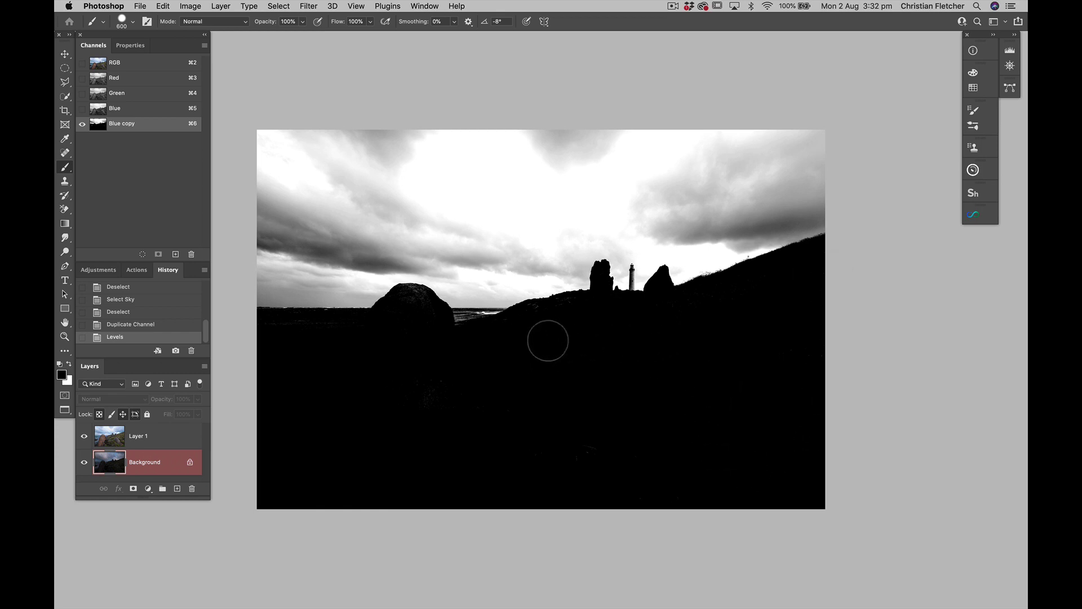
{"action": "left_click", "coordinate": [548, 341]}
Step: Reduce the brush to 125 px and paint black over the light marks on the headland below the skyline
{"action": "key", "text": "super+equal"}
{"action": "key", "text": "super+equal"}
{"action": "key", "text": "super+equal"}
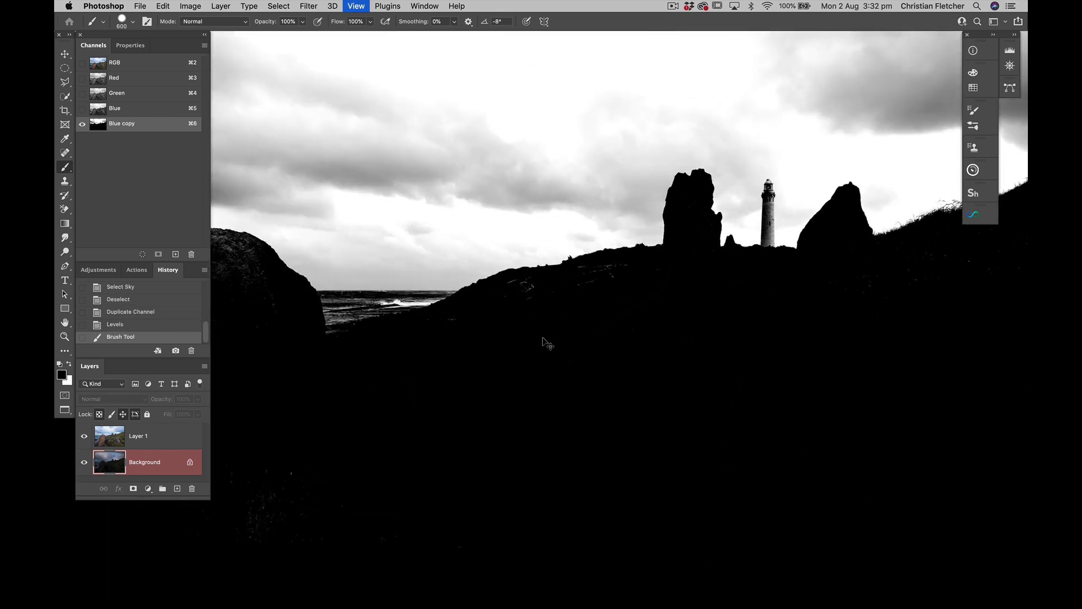
{"action": "key", "text": "super+equal"}
{"action": "key", "text": "bracketleft"}
{"action": "key", "text": "bracketleft"}
{"action": "key", "text": "bracketleft"}
{"action": "key", "text": "bracketleft"}
{"action": "key", "text": "bracketleft"}
{"action": "key", "text": "bracketleft"}
{"action": "key", "text": "bracketleft"}
{"action": "key", "text": "bracketleft"}
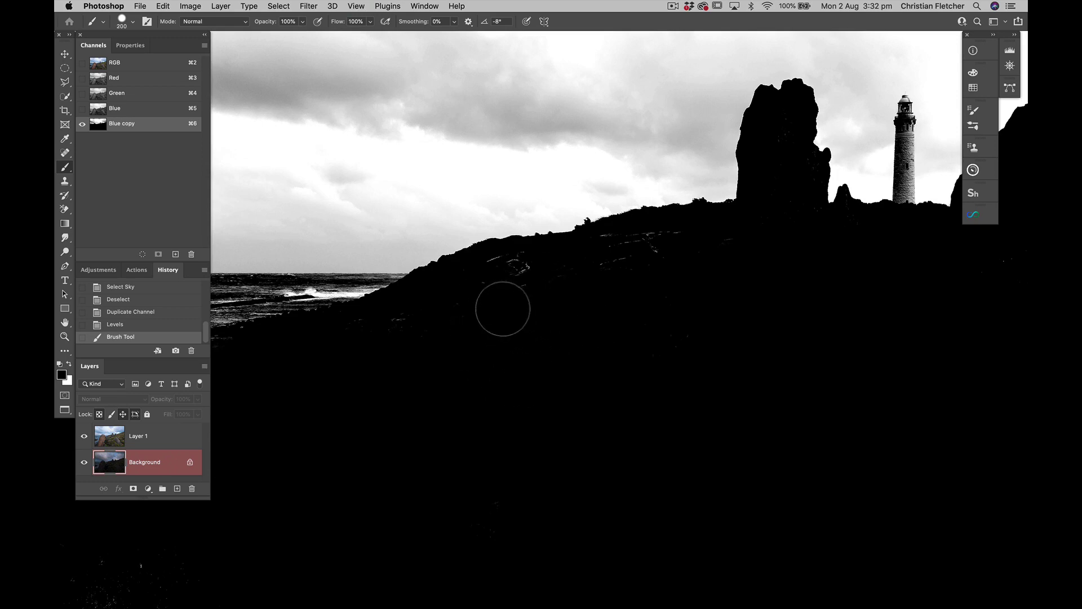
{"action": "left_click_drag", "start_coordinate": [500, 272], "coordinate": [525, 283]}
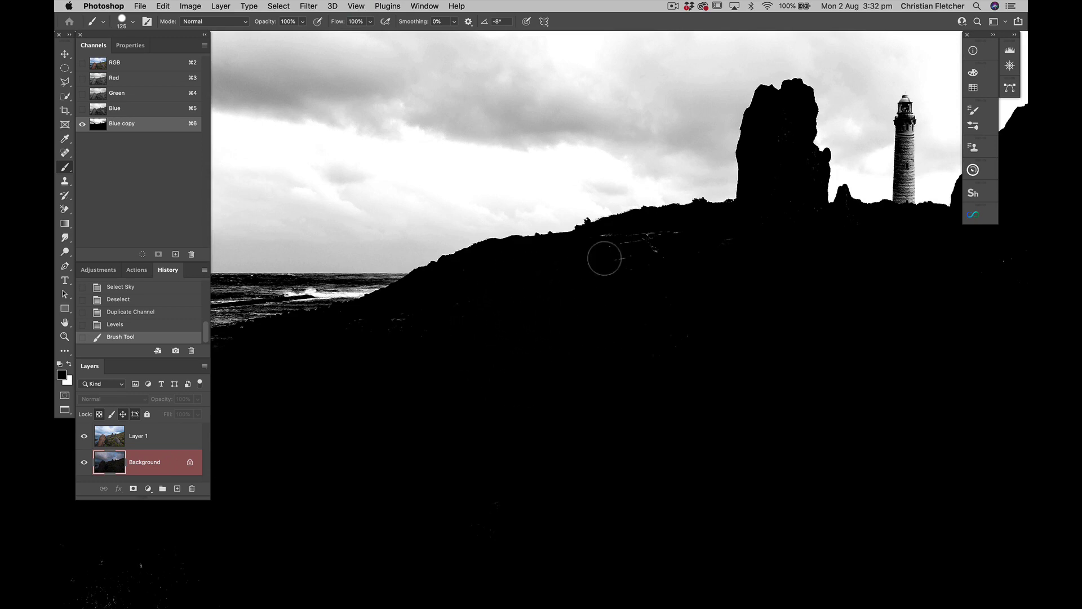
{"action": "left_click_drag", "start_coordinate": [608, 245], "coordinate": [659, 244]}
{"action": "mouse_move", "coordinate": [807, 259]}
{"action": "left_mouse_down"}
{"action": "mouse_move", "coordinate": [700, 357]}
{"action": "mouse_move", "coordinate": [571, 342]}
{"action": "left_mouse_up"}
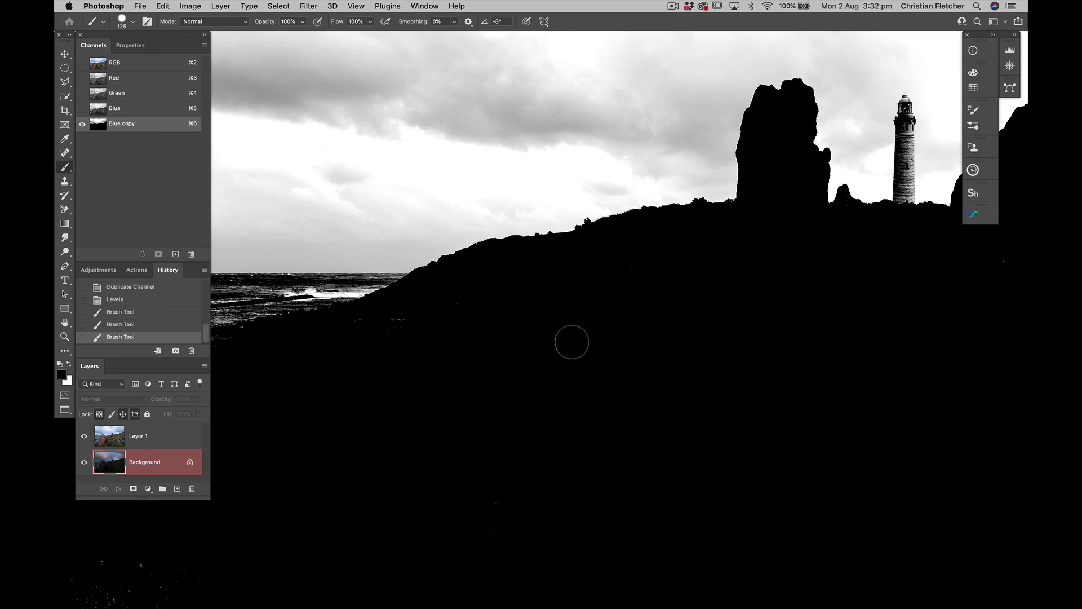
Step: Paint black over the light patches along the shoreline rocks and the speckled top of the large boulder
{"action": "mouse_move", "coordinate": [332, 349]}
{"action": "left_mouse_down"}
{"action": "mouse_move", "coordinate": [339, 318]}
{"action": "mouse_move", "coordinate": [350, 347]}
{"action": "left_mouse_up"}
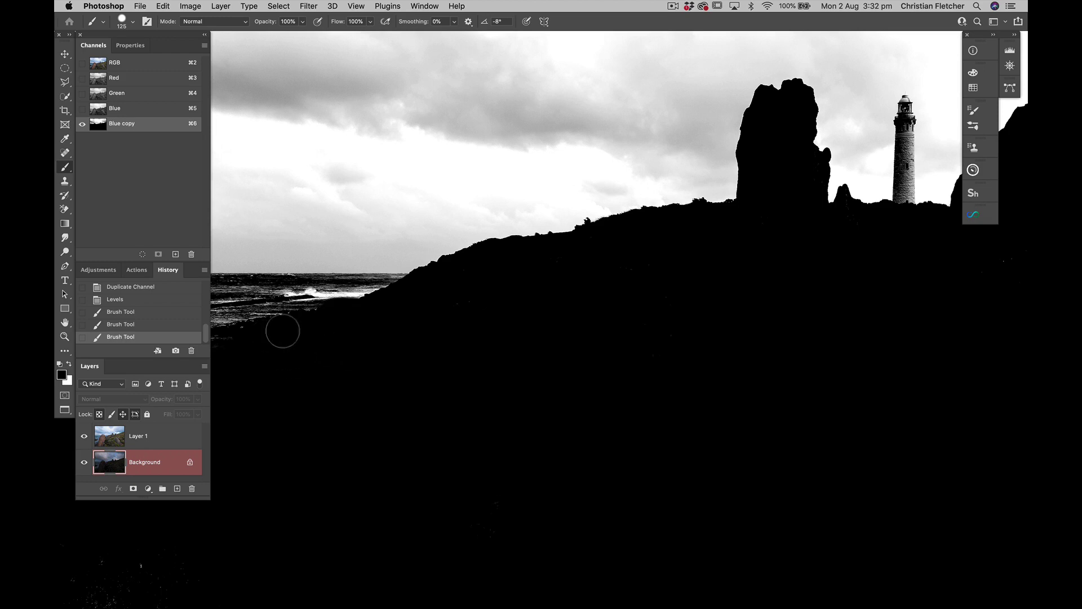
{"action": "mouse_move", "coordinate": [283, 330]}
{"action": "left_mouse_down"}
{"action": "mouse_move", "coordinate": [307, 309]}
{"action": "mouse_move", "coordinate": [435, 345]}
{"action": "mouse_move", "coordinate": [547, 349]}
{"action": "left_mouse_up"}
{"action": "scroll", "coordinate": [435, 347], "scroll_direction": "left", "scroll_amount": 5}
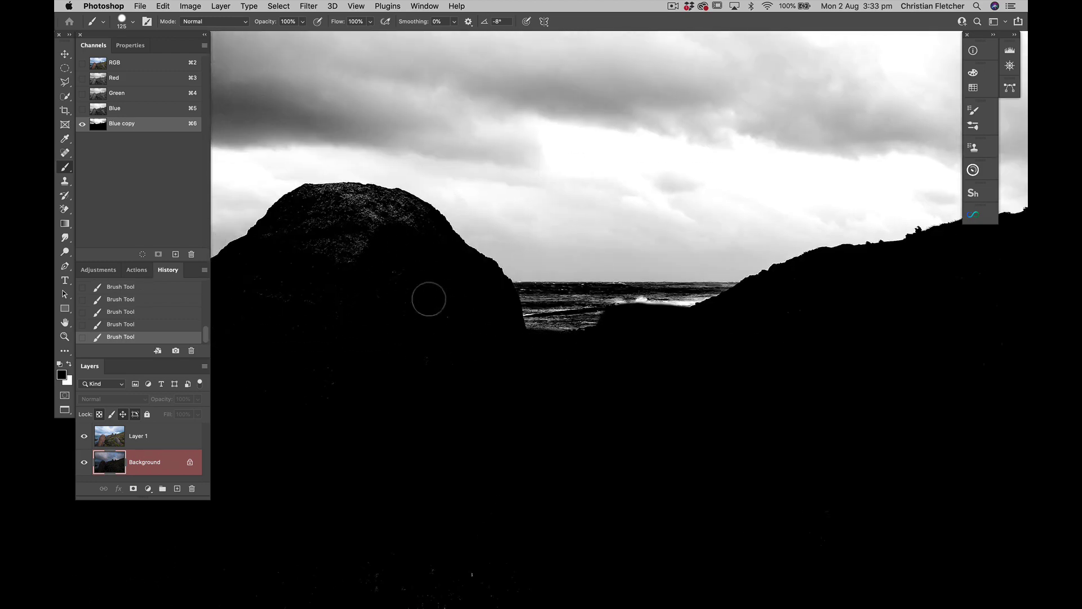
{"action": "mouse_move", "coordinate": [370, 251]}
{"action": "left_mouse_down"}
{"action": "mouse_move", "coordinate": [408, 229]}
{"action": "mouse_move", "coordinate": [348, 212]}
{"action": "mouse_move", "coordinate": [397, 214]}
{"action": "mouse_move", "coordinate": [332, 205]}
{"action": "mouse_move", "coordinate": [350, 201]}
{"action": "mouse_move", "coordinate": [314, 215]}
{"action": "left_mouse_up"}
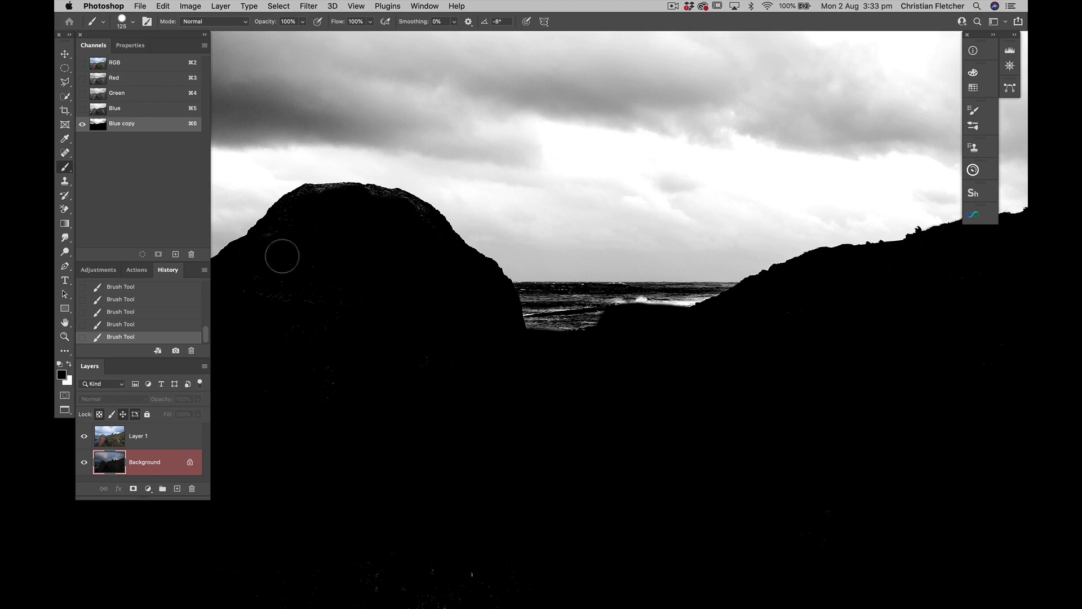
Step: Paint the sea left of the boulder black, with a straight brush stroke just below the horizon to the image edge
{"action": "scroll", "coordinate": [320, 298], "scroll_direction": "left", "scroll_amount": 10}
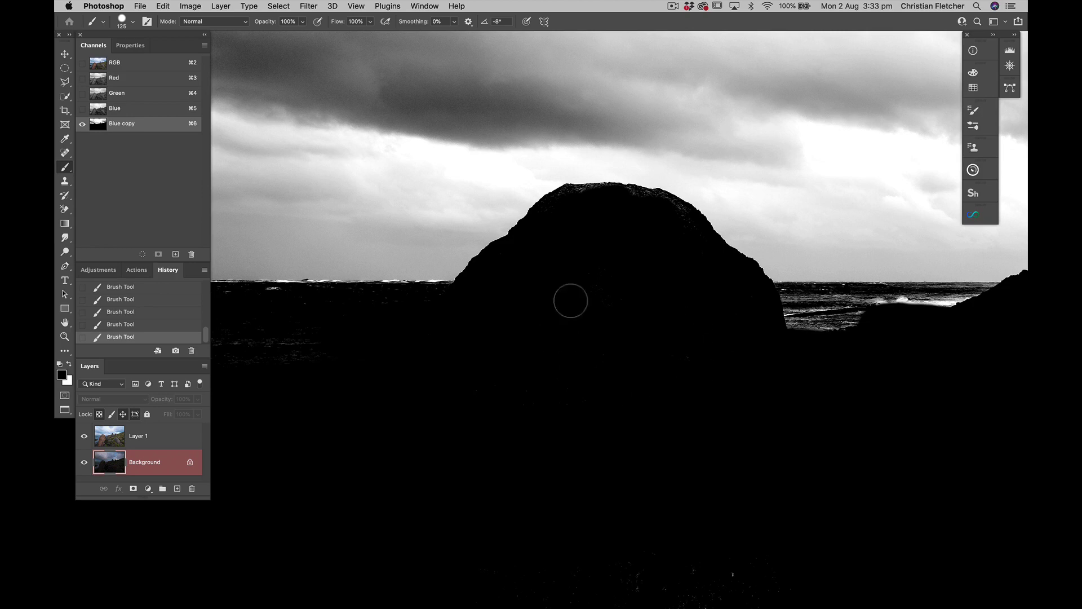
{"action": "scroll", "coordinate": [571, 301], "scroll_direction": "left", "scroll_amount": 5}
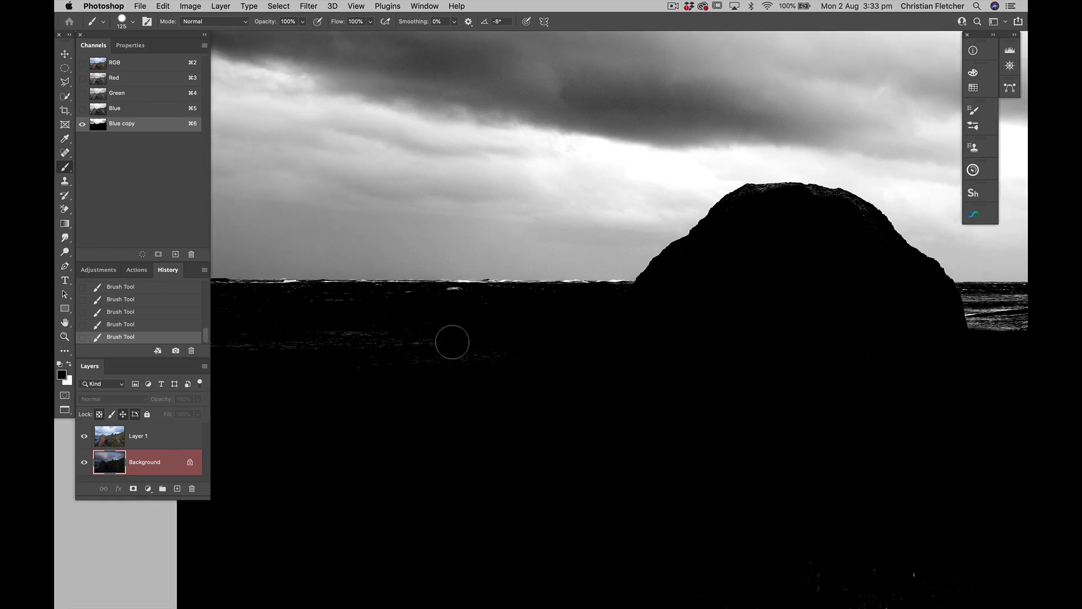
{"action": "scroll", "coordinate": [488, 343], "scroll_direction": "left", "scroll_amount": 5}
{"action": "mouse_move", "coordinate": [489, 345]}
{"action": "left_mouse_down"}
{"action": "mouse_move", "coordinate": [454, 343]}
{"action": "mouse_move", "coordinate": [435, 377]}
{"action": "left_mouse_up"}
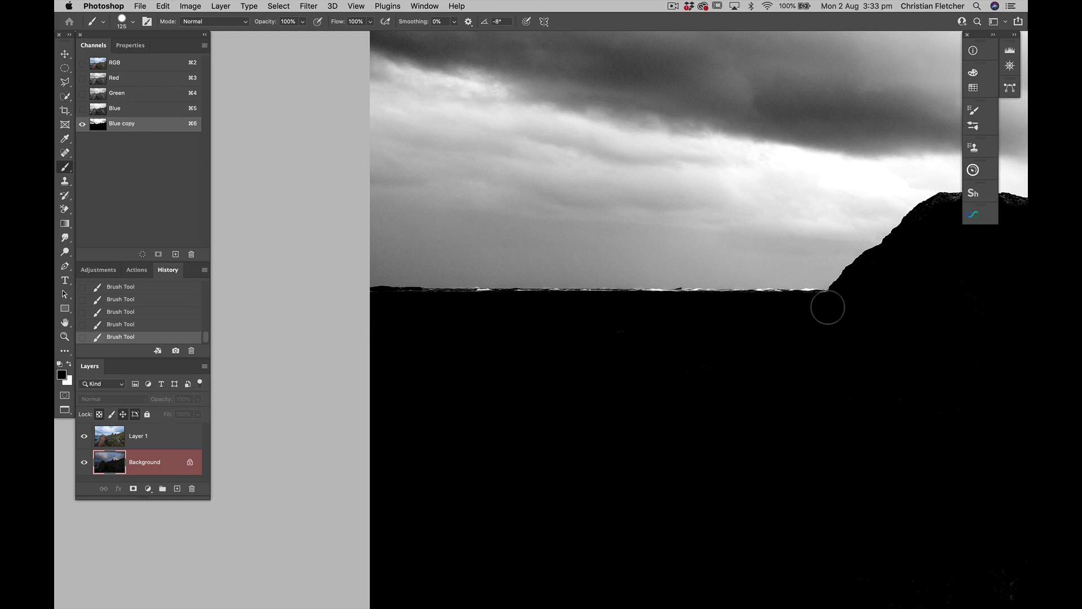
{"action": "left_click", "coordinate": [827, 307], "text": "shift"}
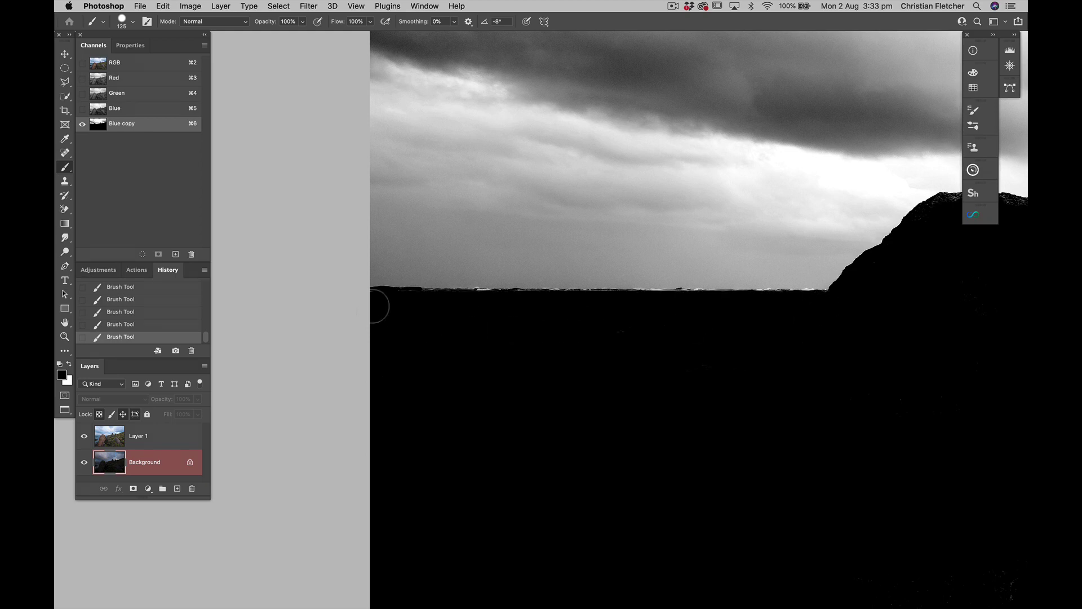
{"action": "left_click", "coordinate": [380, 306], "text": "shift"}
Step: Paint the sea between the boulder and the headland black, including a straight stroke just below the horizon
{"action": "scroll", "coordinate": [679, 322], "scroll_direction": "right", "scroll_amount": 15}
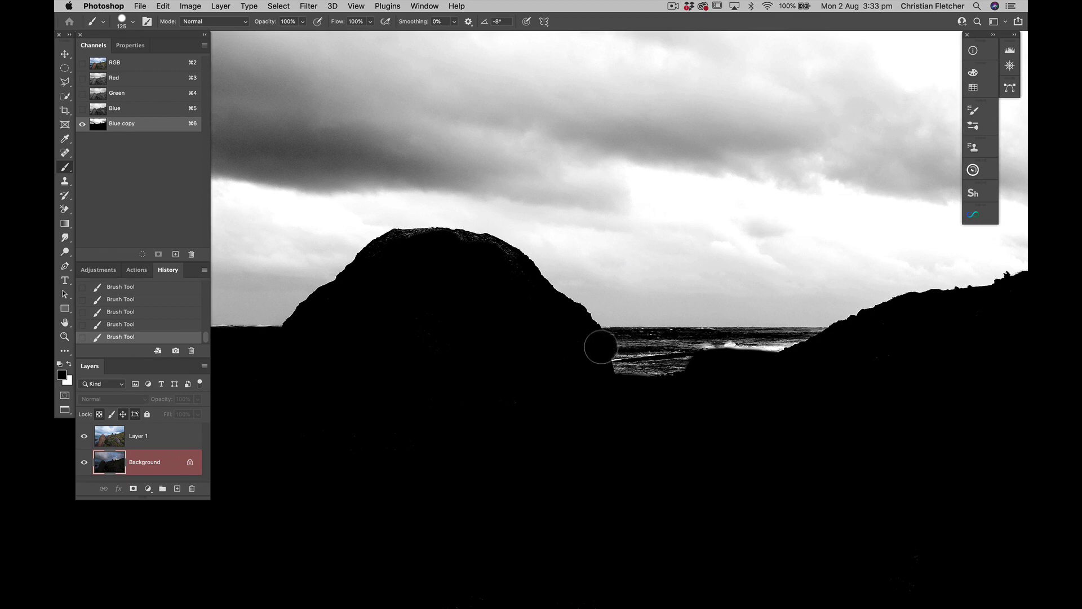
{"action": "left_click", "coordinate": [827, 346], "text": "shift"}
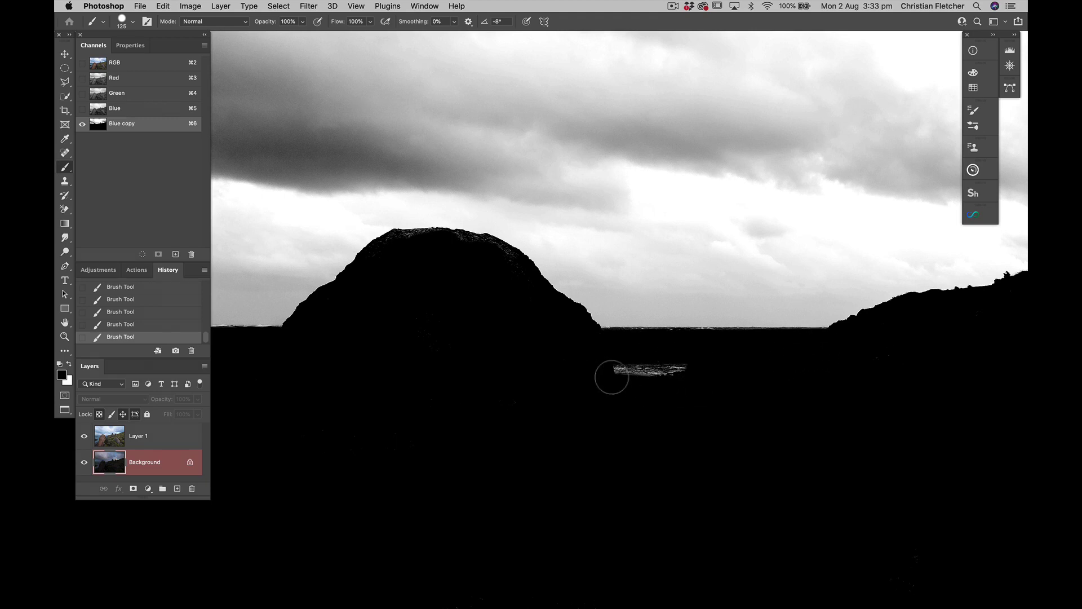
{"action": "left_click_drag", "start_coordinate": [611, 377], "coordinate": [694, 378]}
Step: Paint the open sky white with a 700 px brush, keeping clear of the skyline
{"action": "scroll", "coordinate": [632, 387], "scroll_direction": "right", "scroll_amount": 15}
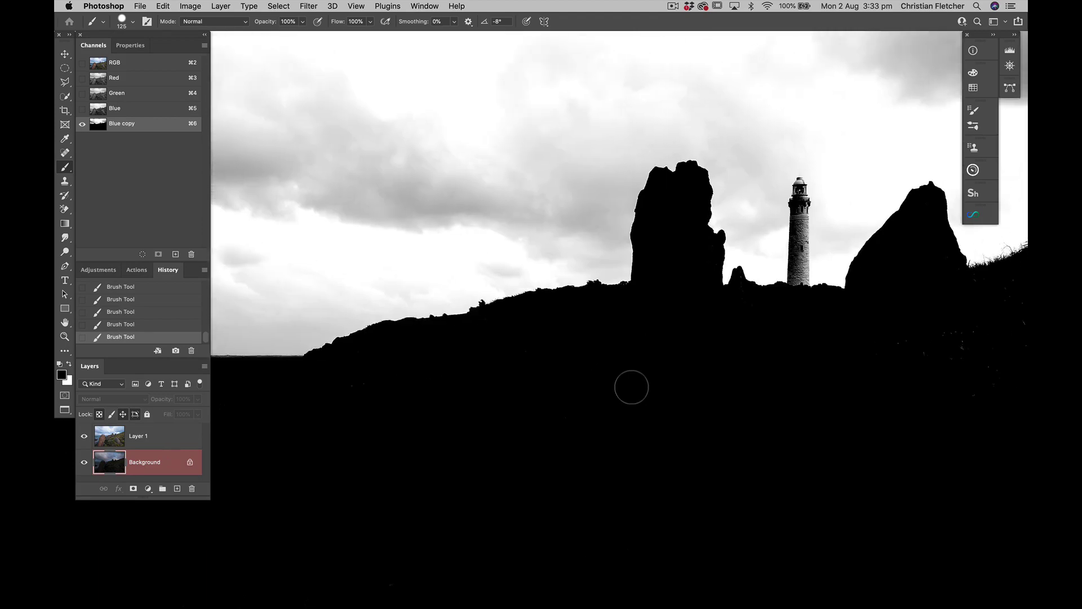
{"action": "scroll", "coordinate": [632, 386], "scroll_direction": "right", "scroll_amount": 15}
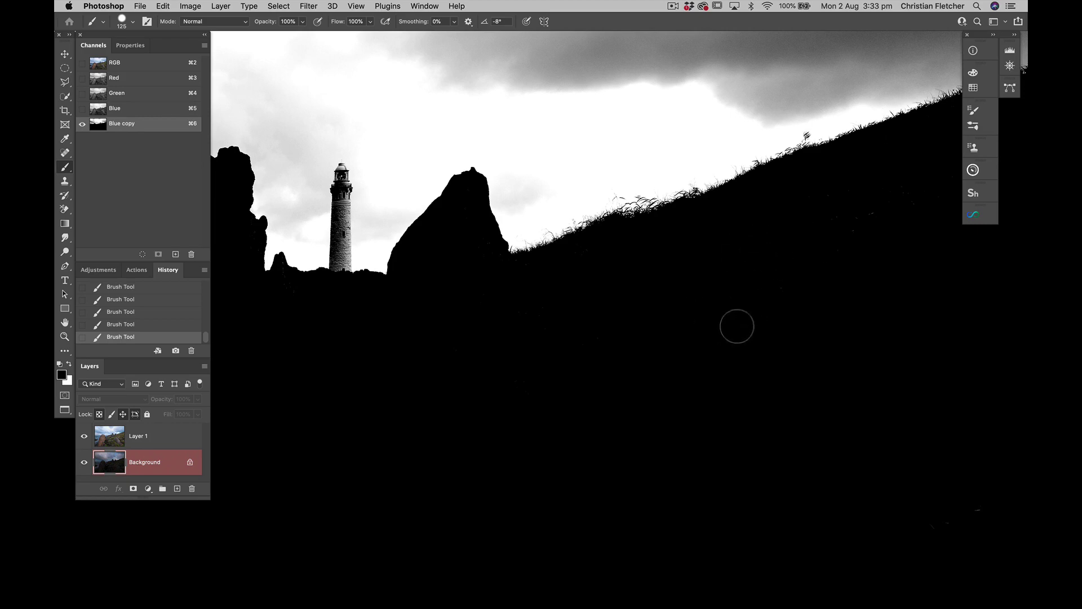
{"action": "scroll", "coordinate": [760, 349], "scroll_direction": "right", "scroll_amount": 10}
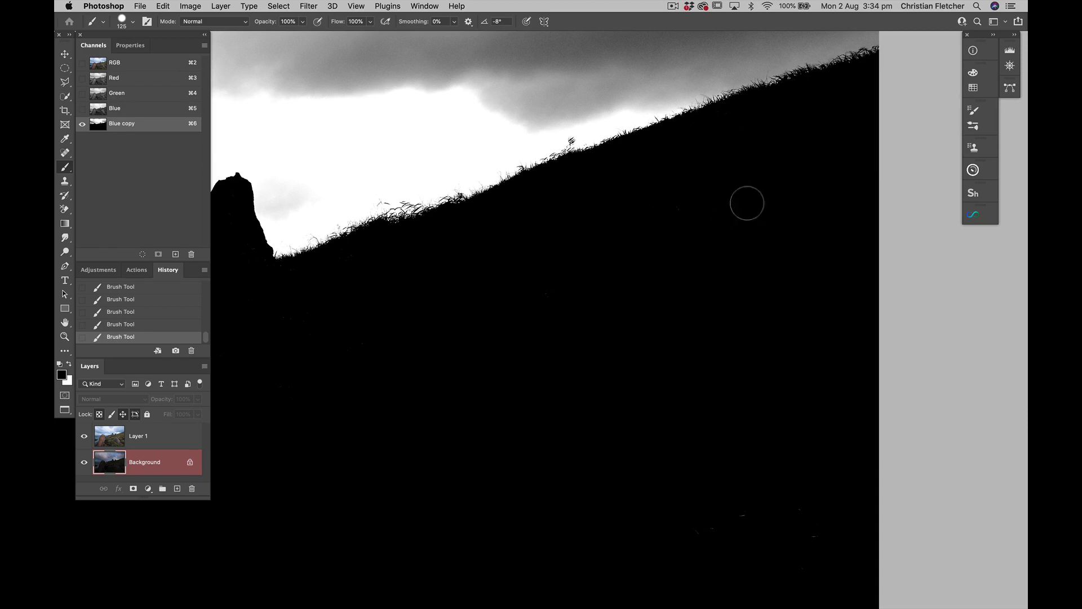
{"action": "scroll", "coordinate": [859, 133], "scroll_direction": "up", "scroll_amount": 5}
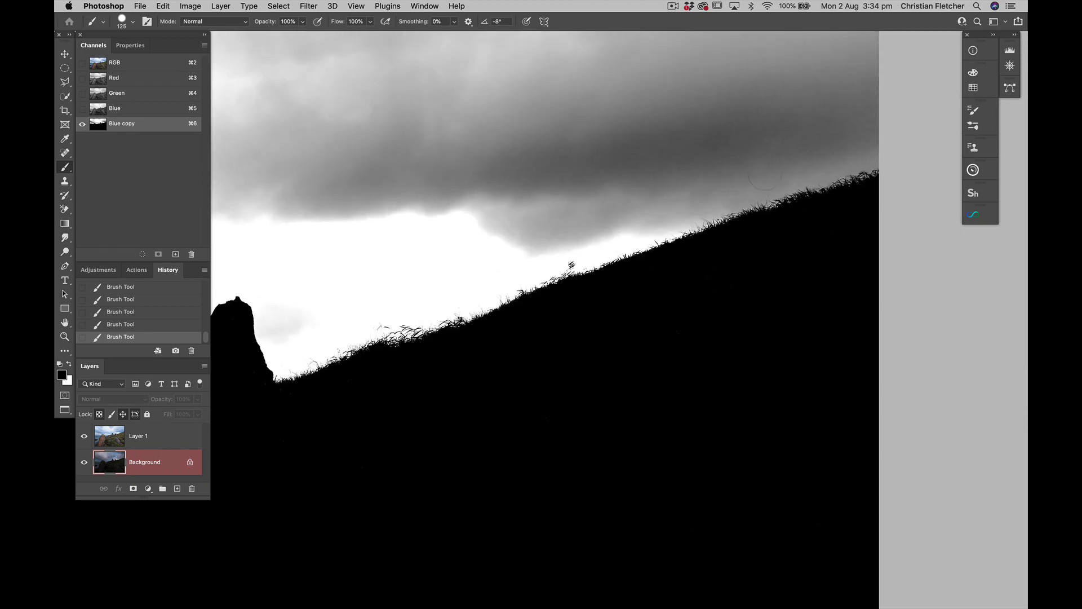
{"action": "key", "text": "super+0"}
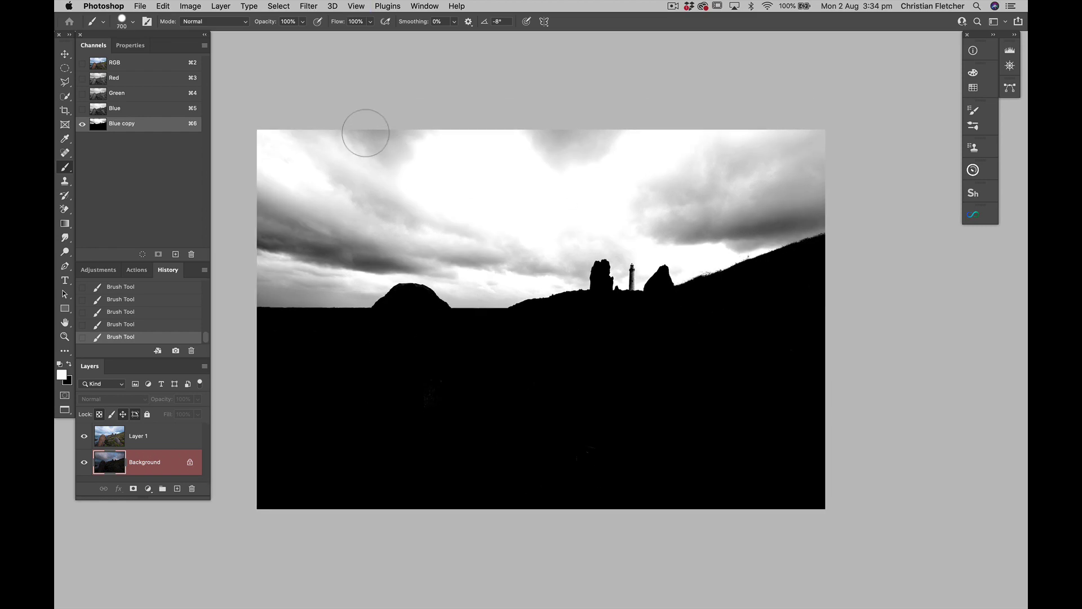
{"action": "mouse_move", "coordinate": [362, 133]}
{"action": "left_mouse_down"}
{"action": "mouse_move", "coordinate": [383, 160]}
{"action": "mouse_move", "coordinate": [417, 153]}
{"action": "mouse_move", "coordinate": [406, 170]}
{"action": "mouse_move", "coordinate": [296, 125]}
{"action": "mouse_move", "coordinate": [337, 154]}
{"action": "mouse_move", "coordinate": [269, 143]}
{"action": "mouse_move", "coordinate": [286, 216]}
{"action": "mouse_move", "coordinate": [415, 220]}
{"action": "mouse_move", "coordinate": [283, 198]}
{"action": "mouse_move", "coordinate": [271, 224]}
{"action": "mouse_move", "coordinate": [276, 257]}
{"action": "mouse_move", "coordinate": [440, 241]}
{"action": "mouse_move", "coordinate": [512, 250]}
{"action": "mouse_move", "coordinate": [629, 193]}
{"action": "mouse_move", "coordinate": [486, 109]}
{"action": "mouse_move", "coordinate": [593, 153]}
{"action": "mouse_move", "coordinate": [576, 127]}
{"action": "mouse_move", "coordinate": [797, 156]}
{"action": "mouse_move", "coordinate": [835, 141]}
{"action": "mouse_move", "coordinate": [785, 129]}
{"action": "mouse_move", "coordinate": [850, 156]}
{"action": "mouse_move", "coordinate": [790, 198]}
{"action": "mouse_move", "coordinate": [687, 207]}
{"action": "mouse_move", "coordinate": [670, 149]}
{"action": "mouse_move", "coordinate": [675, 178]}
{"action": "mouse_move", "coordinate": [703, 173]}
{"action": "mouse_move", "coordinate": [664, 197]}
{"action": "mouse_move", "coordinate": [660, 225]}
{"action": "mouse_move", "coordinate": [735, 227]}
{"action": "mouse_move", "coordinate": [813, 194]}
{"action": "mouse_move", "coordinate": [805, 207]}
{"action": "mouse_move", "coordinate": [743, 223]}
{"action": "mouse_move", "coordinate": [680, 206]}
{"action": "mouse_move", "coordinate": [584, 227]}
{"action": "mouse_move", "coordinate": [601, 214]}
{"action": "mouse_move", "coordinate": [704, 216]}
{"action": "mouse_move", "coordinate": [650, 176]}
{"action": "mouse_move", "coordinate": [561, 215]}
{"action": "mouse_move", "coordinate": [549, 258]}
{"action": "mouse_move", "coordinate": [558, 249]}
{"action": "mouse_move", "coordinate": [540, 264]}
{"action": "mouse_move", "coordinate": [443, 252]}
{"action": "mouse_move", "coordinate": [469, 275]}
{"action": "mouse_move", "coordinate": [486, 271]}
{"action": "mouse_move", "coordinate": [431, 251]}
{"action": "mouse_move", "coordinate": [440, 252]}
{"action": "mouse_move", "coordinate": [396, 252]}
{"action": "mouse_move", "coordinate": [442, 222]}
{"action": "mouse_move", "coordinate": [416, 211]}
{"action": "mouse_move", "coordinate": [407, 164]}
{"action": "mouse_move", "coordinate": [278, 243]}
{"action": "mouse_move", "coordinate": [266, 270]}
{"action": "mouse_move", "coordinate": [329, 278]}
{"action": "mouse_move", "coordinate": [400, 253]}
{"action": "mouse_move", "coordinate": [466, 273]}
{"action": "mouse_move", "coordinate": [527, 263]}
{"action": "left_mouse_up"}
{"action": "key", "text": "bracketright"}
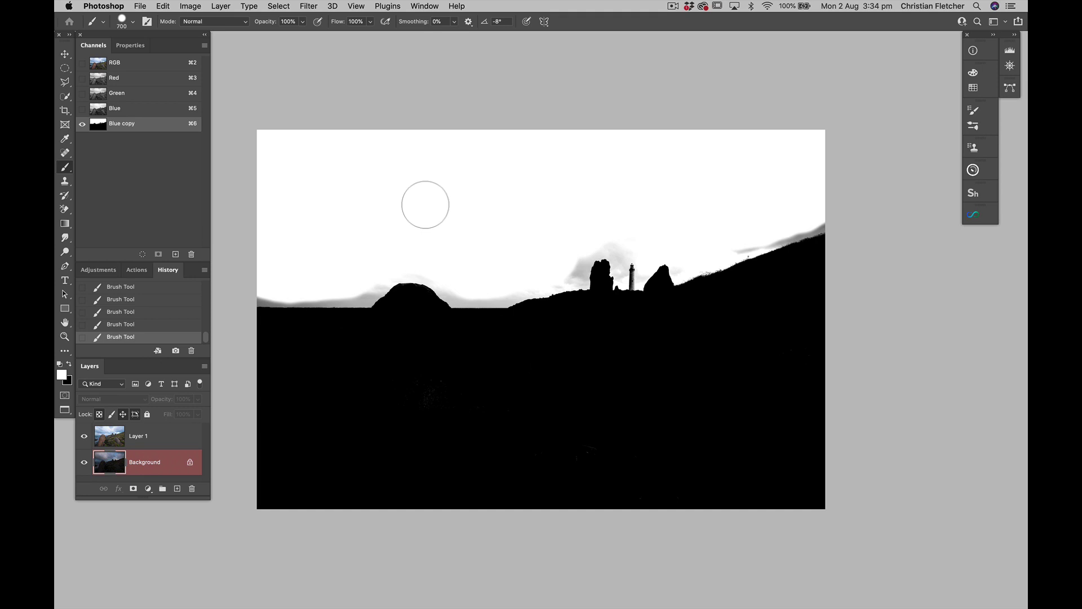
Step: Dodge the remaining grey sky along the skyline to white, using the Highlights range at 100% exposure with a 1300 px brush
{"action": "key", "text": "o"}
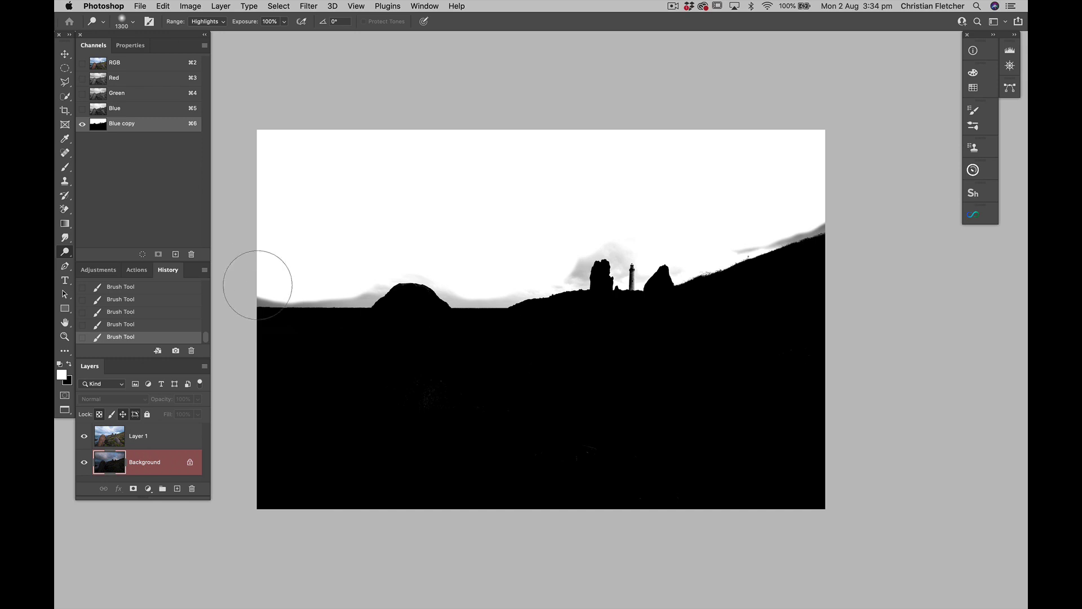
{"action": "mouse_move", "coordinate": [296, 273]}
{"action": "left_mouse_down"}
{"action": "mouse_move", "coordinate": [268, 295]}
{"action": "mouse_move", "coordinate": [357, 280]}
{"action": "mouse_move", "coordinate": [321, 271]}
{"action": "mouse_move", "coordinate": [262, 292]}
{"action": "mouse_move", "coordinate": [264, 278]}
{"action": "mouse_move", "coordinate": [248, 294]}
{"action": "mouse_move", "coordinate": [415, 274]}
{"action": "mouse_move", "coordinate": [499, 303]}
{"action": "mouse_move", "coordinate": [454, 293]}
{"action": "mouse_move", "coordinate": [454, 274]}
{"action": "mouse_move", "coordinate": [475, 284]}
{"action": "mouse_move", "coordinate": [568, 263]}
{"action": "mouse_move", "coordinate": [649, 268]}
{"action": "mouse_move", "coordinate": [634, 264]}
{"action": "mouse_move", "coordinate": [650, 242]}
{"action": "left_mouse_up"}
{"action": "mouse_move", "coordinate": [743, 227]}
{"action": "left_mouse_down"}
{"action": "mouse_move", "coordinate": [793, 192]}
{"action": "mouse_move", "coordinate": [779, 203]}
{"action": "mouse_move", "coordinate": [823, 198]}
{"action": "mouse_move", "coordinate": [793, 210]}
{"action": "mouse_move", "coordinate": [826, 212]}
{"action": "left_mouse_up"}
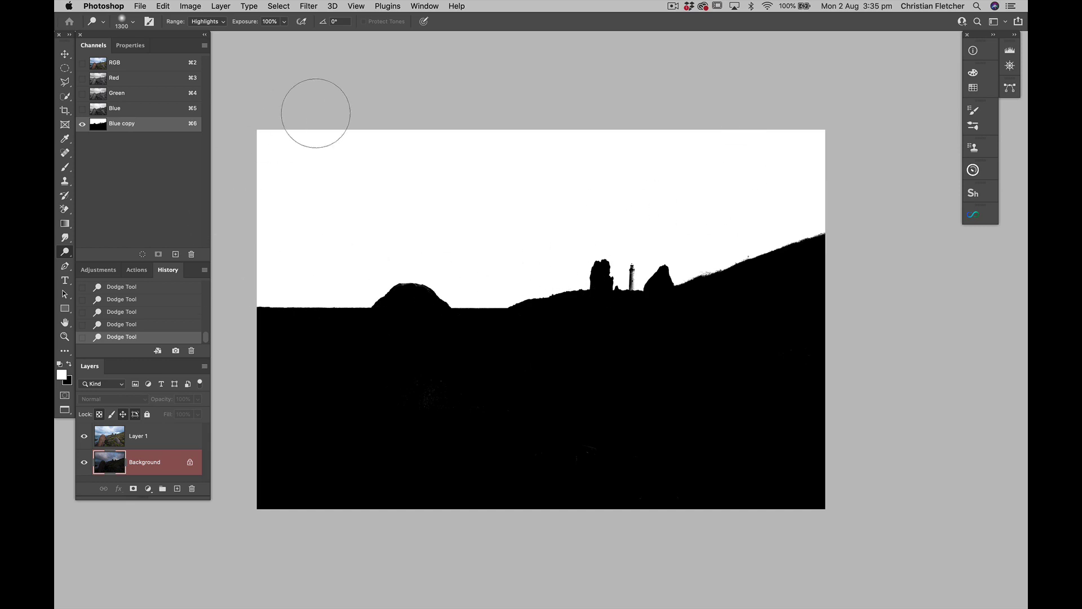
Step: Burn the large boulder and the headland to black, using the Shadows range at 100% exposure with a 900 px brush
{"action": "key", "text": "shift+o"}
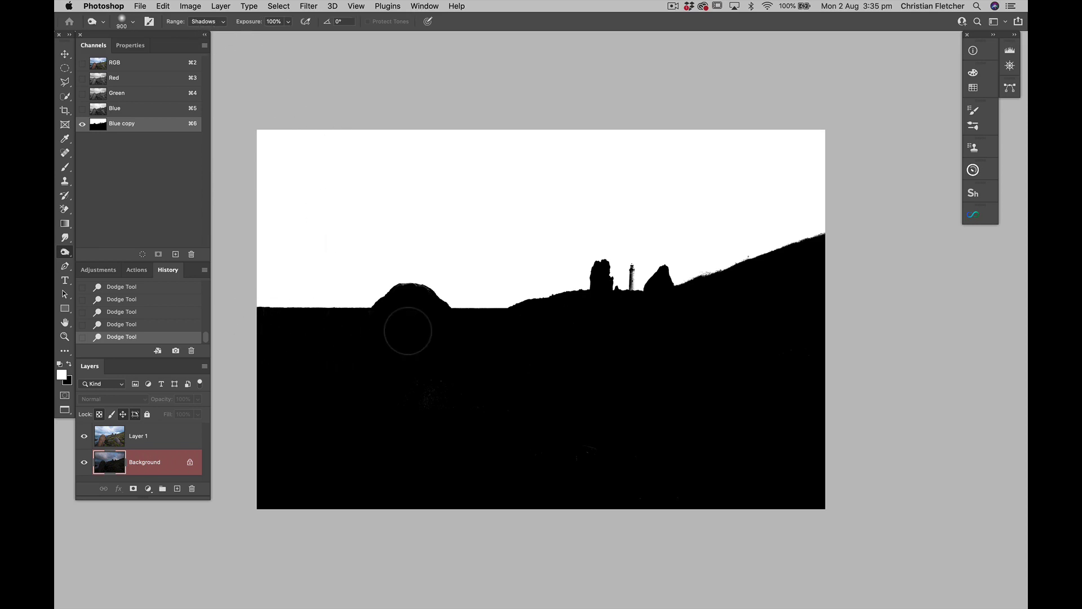
{"action": "left_click_drag", "start_coordinate": [406, 299], "coordinate": [407, 311]}
{"action": "mouse_move", "coordinate": [609, 292]}
{"action": "left_mouse_down"}
{"action": "mouse_move", "coordinate": [693, 290]}
{"action": "mouse_move", "coordinate": [611, 338]}
{"action": "mouse_move", "coordinate": [569, 410]}
{"action": "left_mouse_up"}
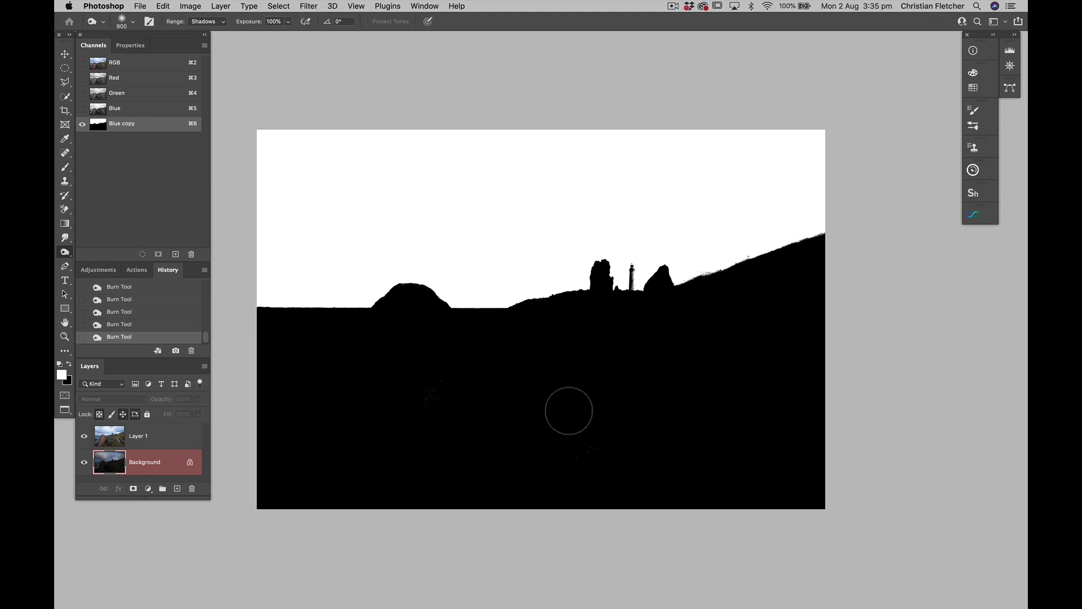
Step: Paint white over the upper part of the lighthouse tower with the Brush tool at 125 px
{"action": "scroll", "coordinate": [569, 411], "scroll_direction": "up", "scroll_amount": 5}
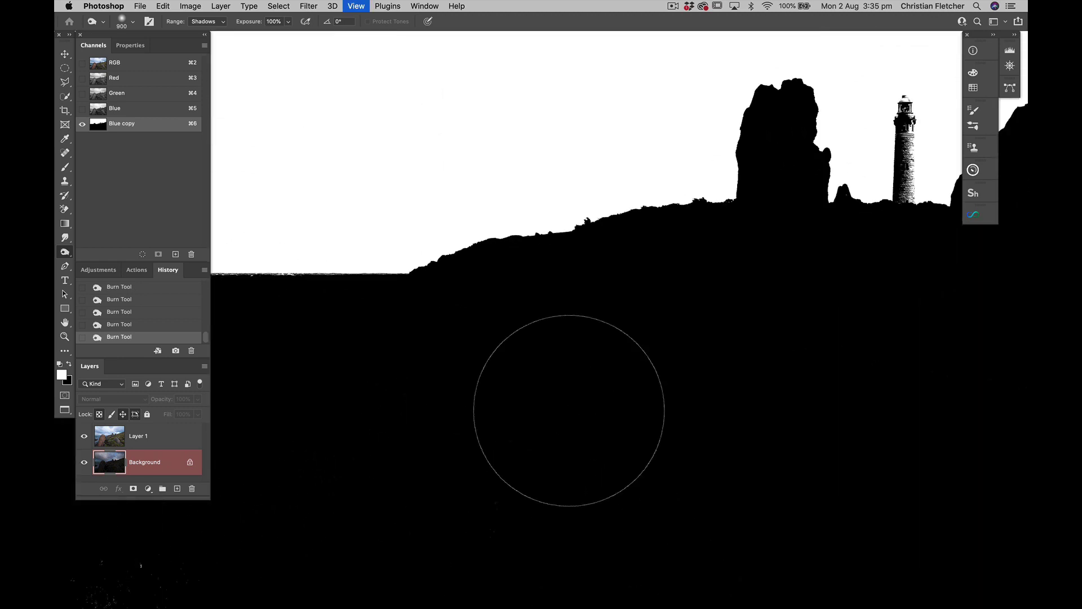
{"action": "scroll", "coordinate": [569, 410], "scroll_direction": "right", "scroll_amount": 4}
{"action": "scroll", "coordinate": [569, 411], "scroll_direction": "up", "scroll_amount": 1}
{"action": "key", "text": "b"}
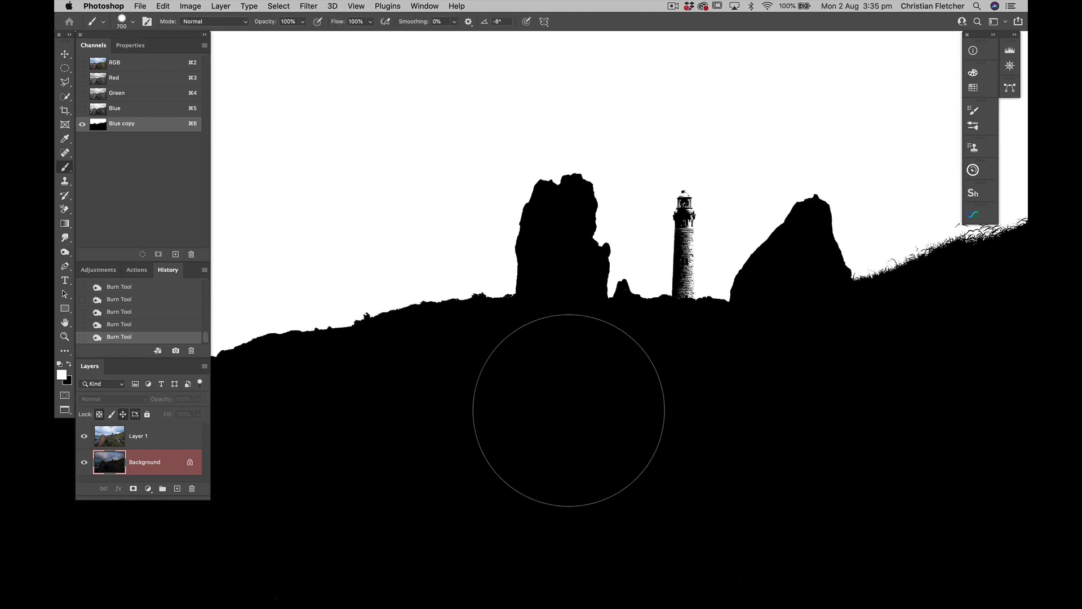
{"action": "key", "text": "bracketleft"}
{"action": "key", "text": "bracketleft"}
{"action": "key", "text": "bracketleft"}
{"action": "key", "text": "bracketleft"}
{"action": "key", "text": "bracketleft"}
{"action": "key", "text": "bracketleft"}
{"action": "key", "text": "bracketleft"}
{"action": "key", "text": "bracketleft"}
{"action": "key", "text": "bracketleft"}
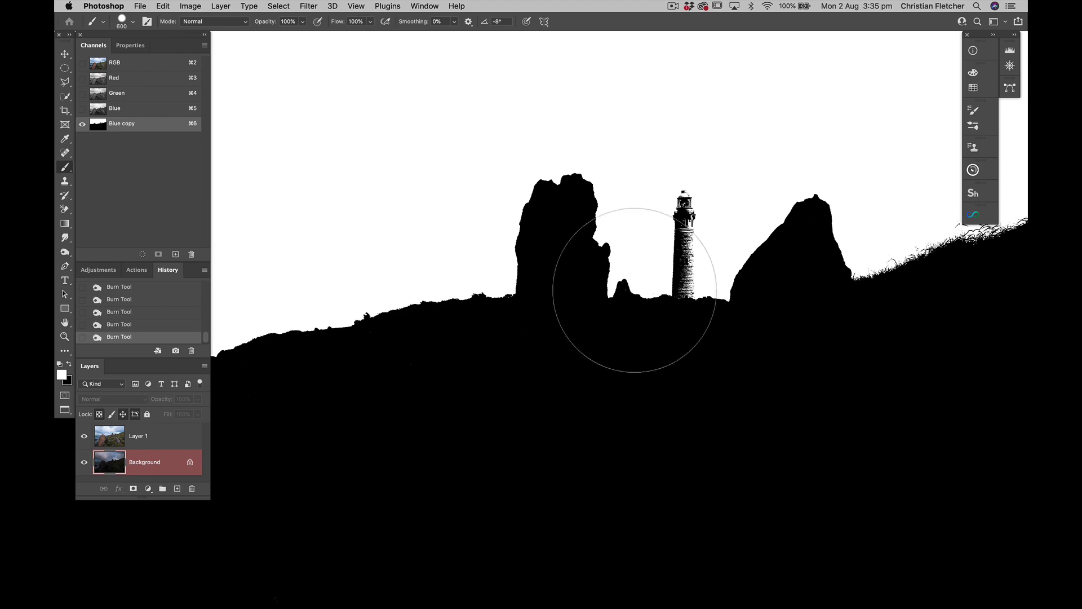
{"action": "mouse_move", "coordinate": [681, 197]}
{"action": "left_mouse_down"}
{"action": "mouse_move", "coordinate": [684, 260]}
{"action": "mouse_move", "coordinate": [694, 201]}
{"action": "mouse_move", "coordinate": [676, 261]}
{"action": "left_mouse_up"}
Step: Reduce the brush to 20 px and paint the rest of the lighthouse base white down to the ridge line
{"action": "scroll", "coordinate": [676, 265], "scroll_direction": "up", "scroll_amount": 10}
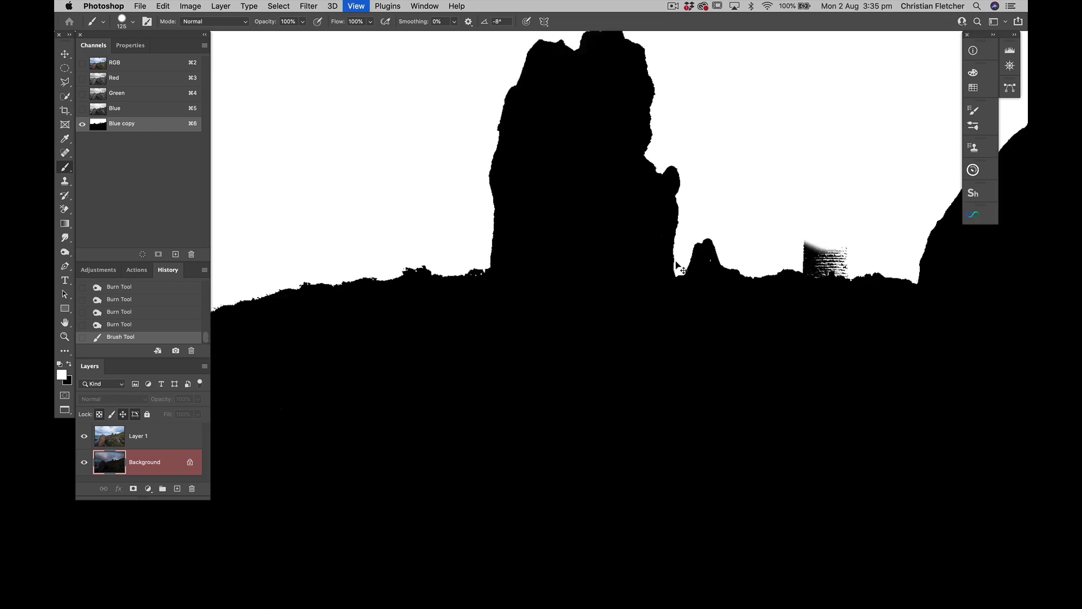
{"action": "scroll", "coordinate": [664, 266], "scroll_direction": "right", "scroll_amount": 5}
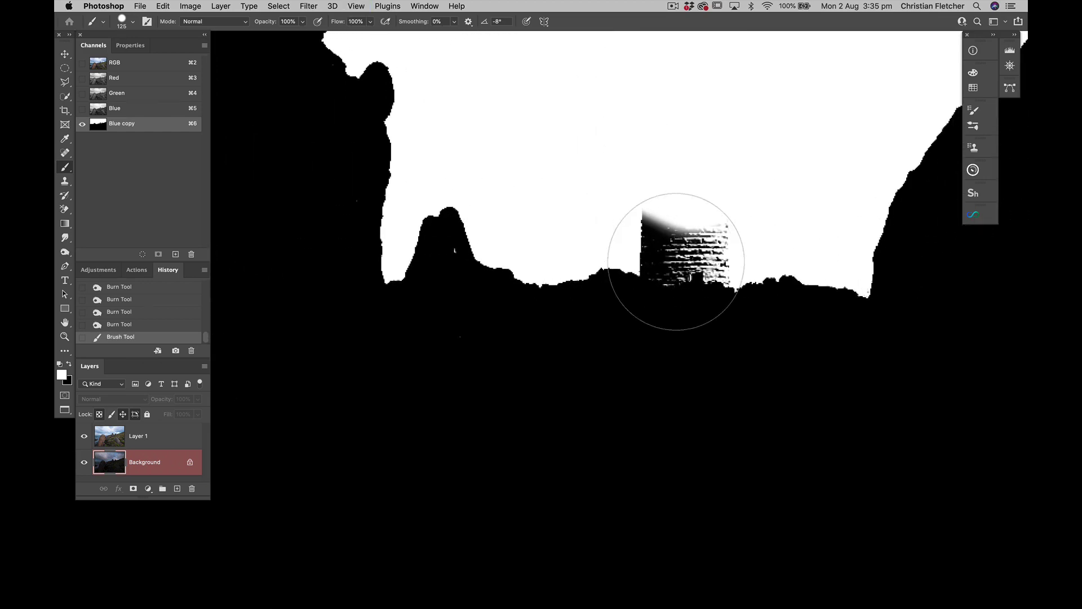
{"action": "key", "text": "bracketleft"}
{"action": "key", "text": "bracketleft"}
{"action": "key", "text": "bracketleft"}
{"action": "key", "text": "bracketleft"}
{"action": "key", "text": "bracketleft"}
{"action": "key", "text": "bracketleft"}
{"action": "key", "text": "bracketleft"}
{"action": "key", "text": "bracketleft"}
{"action": "key", "text": "bracketleft"}
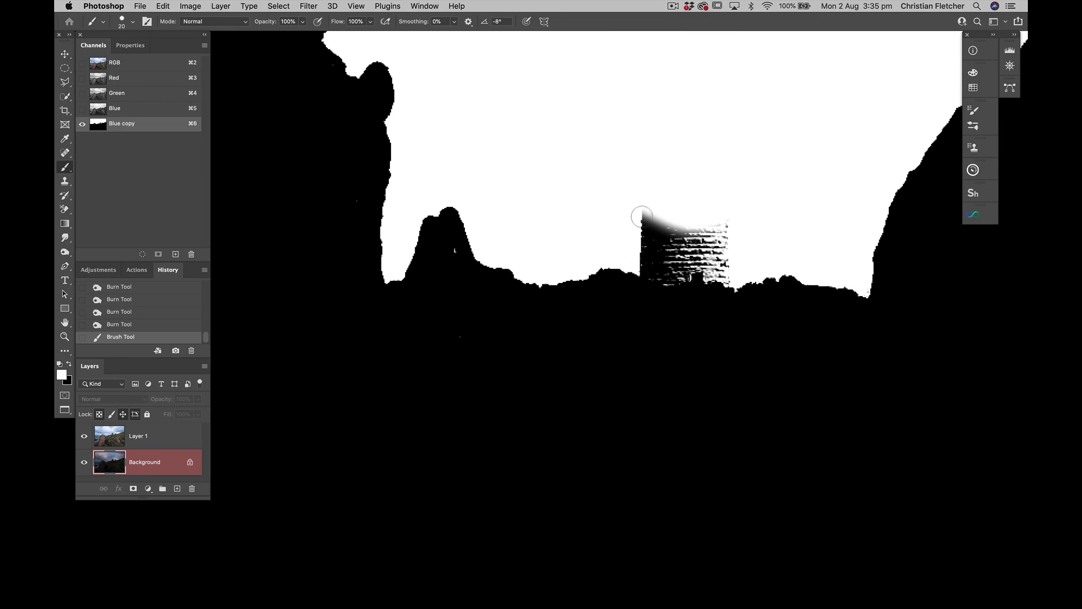
{"action": "mouse_move", "coordinate": [642, 216]}
{"action": "left_mouse_down"}
{"action": "mouse_move", "coordinate": [661, 229]}
{"action": "mouse_move", "coordinate": [722, 221]}
{"action": "mouse_move", "coordinate": [656, 222]}
{"action": "mouse_move", "coordinate": [722, 236]}
{"action": "mouse_move", "coordinate": [727, 271]}
{"action": "mouse_move", "coordinate": [700, 241]}
{"action": "mouse_move", "coordinate": [647, 232]}
{"action": "mouse_move", "coordinate": [663, 245]}
{"action": "mouse_move", "coordinate": [643, 240]}
{"action": "mouse_move", "coordinate": [650, 262]}
{"action": "left_mouse_up"}
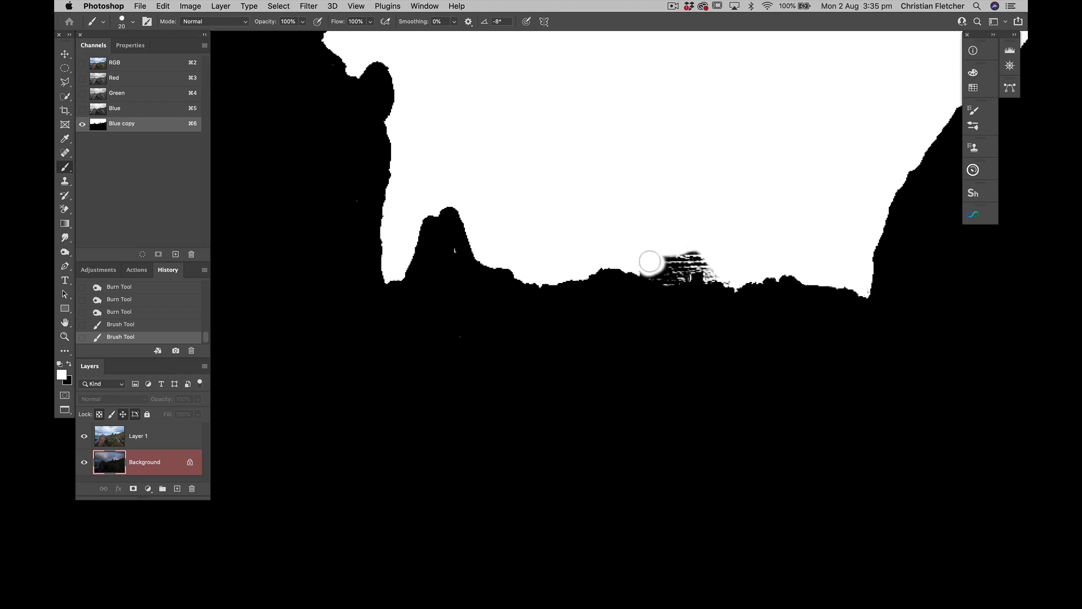
{"action": "mouse_move", "coordinate": [650, 262]}
{"action": "left_mouse_down"}
{"action": "mouse_move", "coordinate": [696, 249]}
{"action": "mouse_move", "coordinate": [710, 269]}
{"action": "left_mouse_up"}
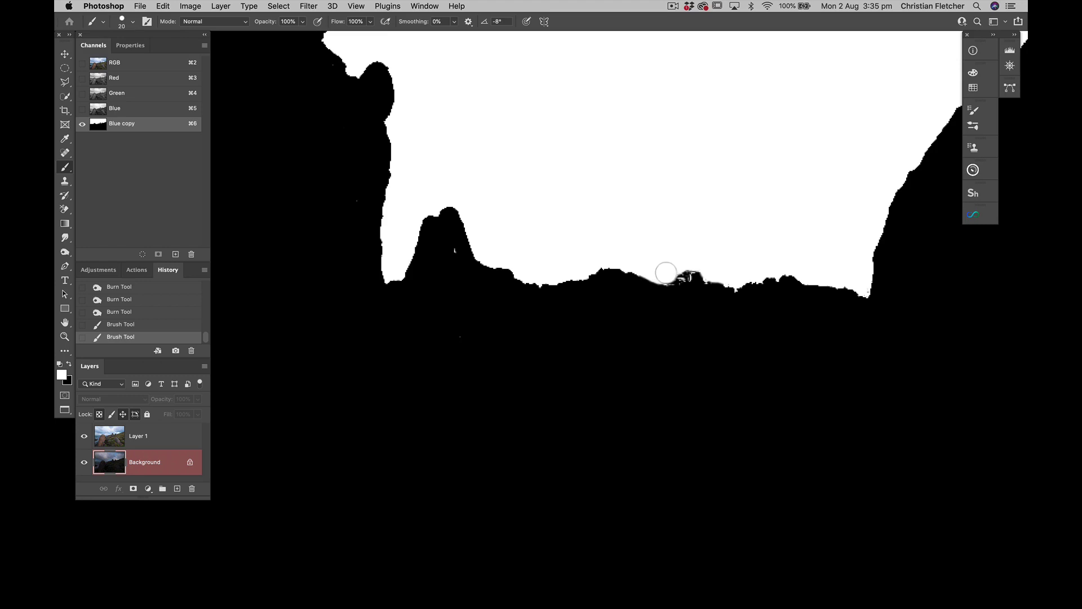
{"action": "mouse_move", "coordinate": [665, 273]}
{"action": "left_mouse_down"}
{"action": "mouse_move", "coordinate": [690, 259]}
{"action": "mouse_move", "coordinate": [726, 275]}
{"action": "left_mouse_up"}
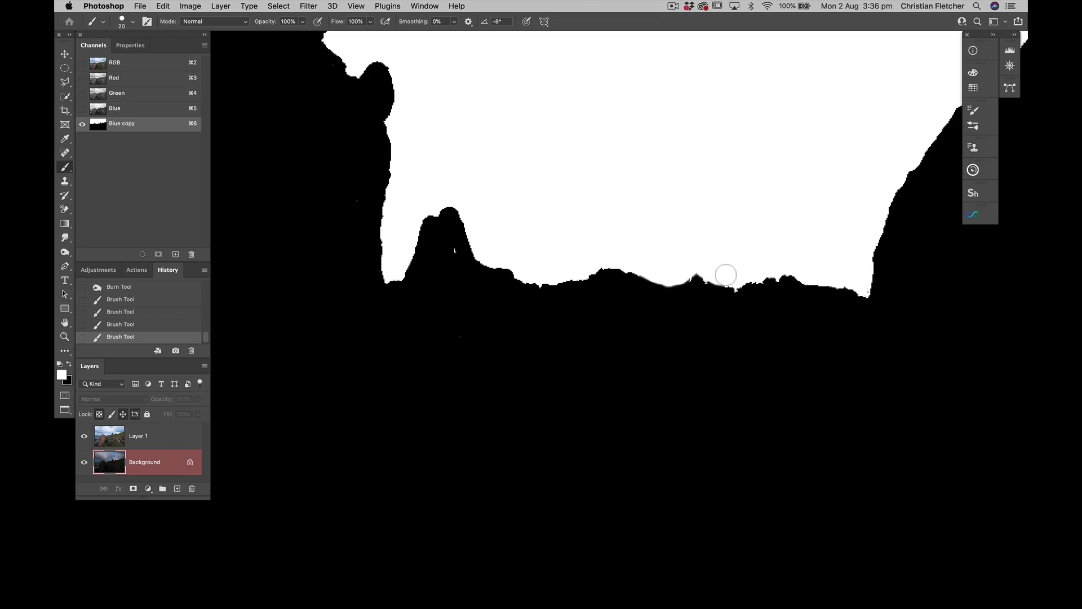
Step: Load the Blue copy channel as a selection and invert it so the foreground is selected
{"action": "key", "text": "super+0"}
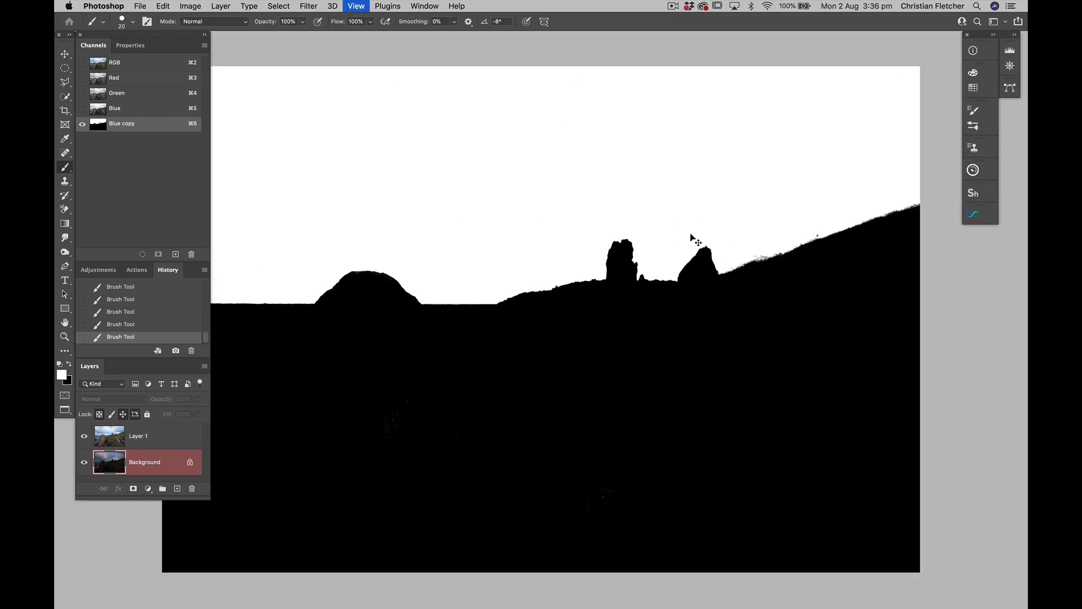
{"action": "key", "text": "super+minus"}
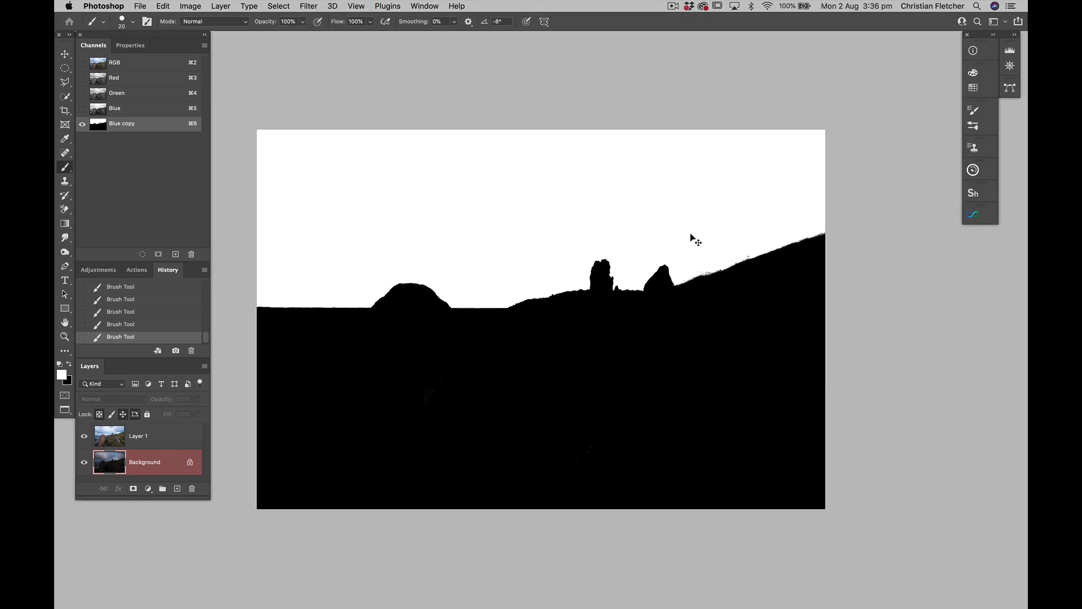
{"action": "left_click", "coordinate": [148, 488]}
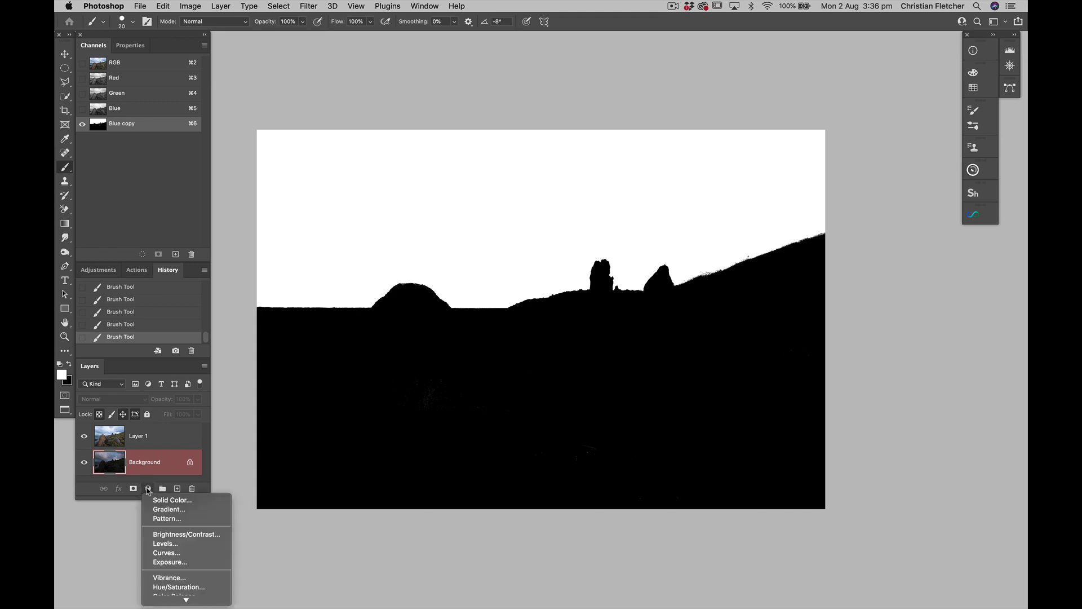
{"action": "left_click", "coordinate": [116, 592]}
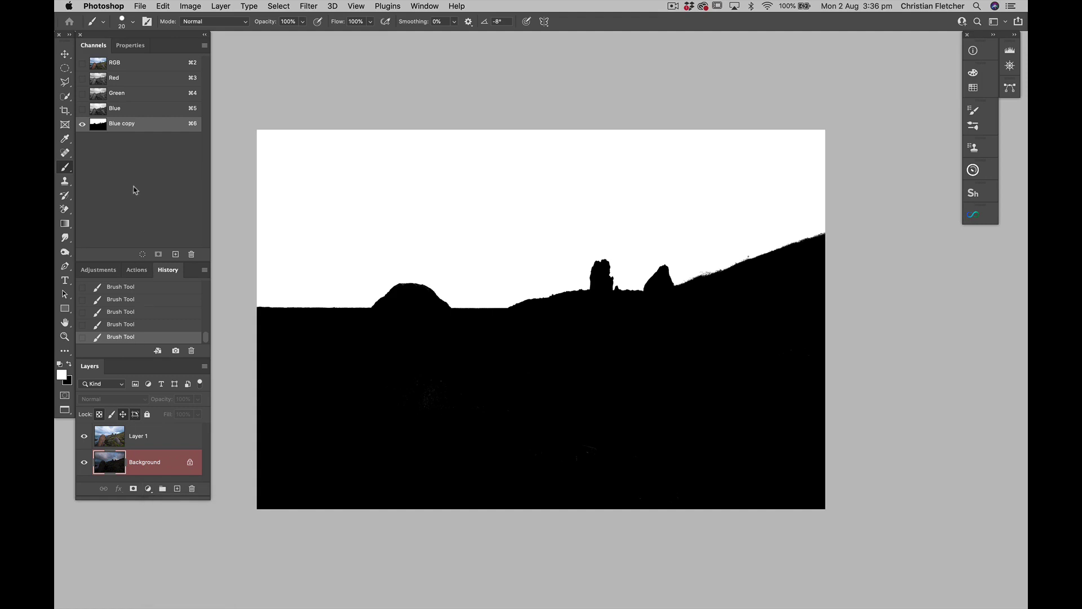
{"action": "left_click", "coordinate": [142, 255]}
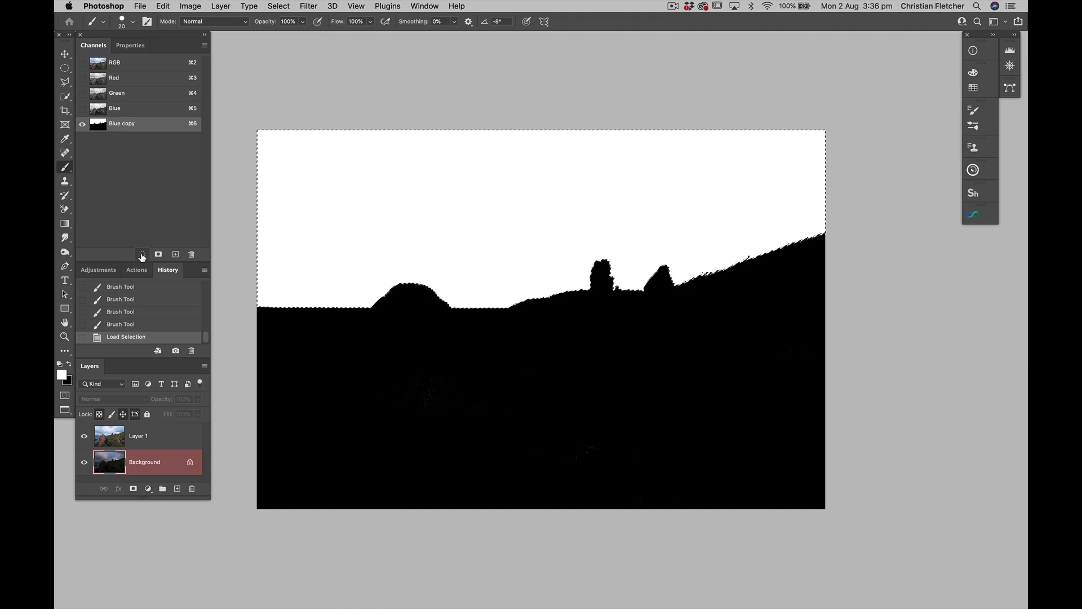
{"action": "key", "text": "super+shift+i"}
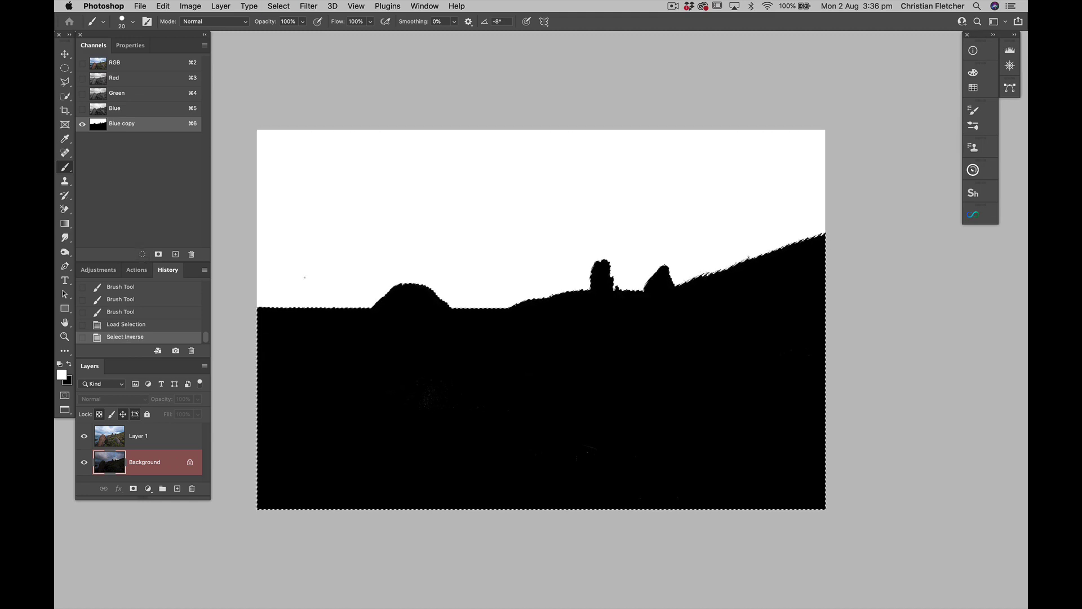
Step: Return to the RGB composite view and make Layer 1 the active layer
{"action": "left_click", "coordinate": [104, 63]}
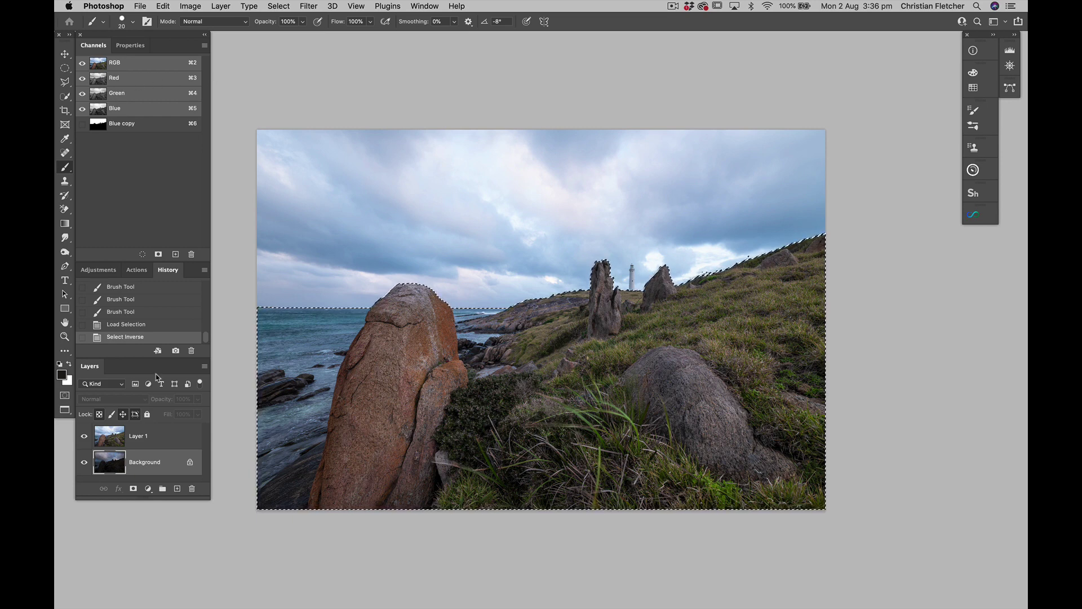
{"action": "left_click", "coordinate": [106, 439]}
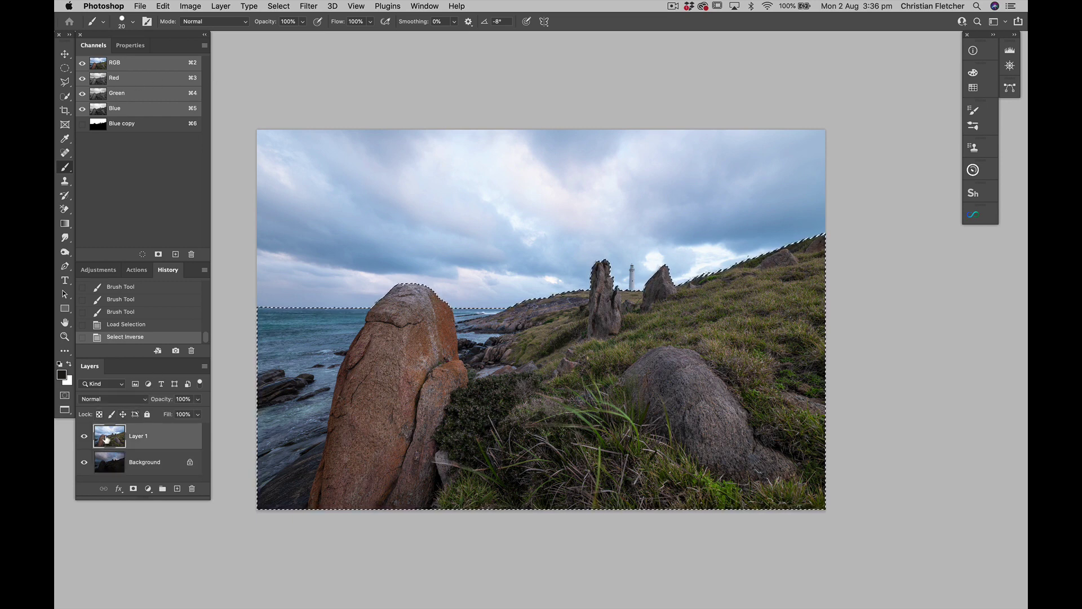
Step: Try the foreground selection as a mask on Layer 1, both as loaded and inverted, and delete that mask
{"action": "left_click", "coordinate": [133, 489]}
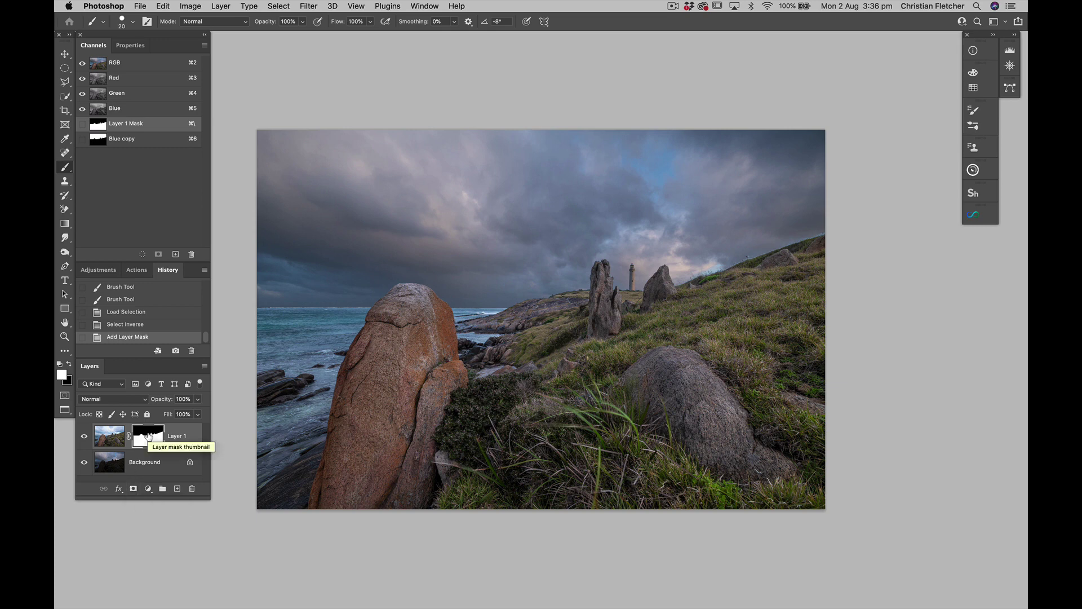
{"action": "key", "text": "super+i"}
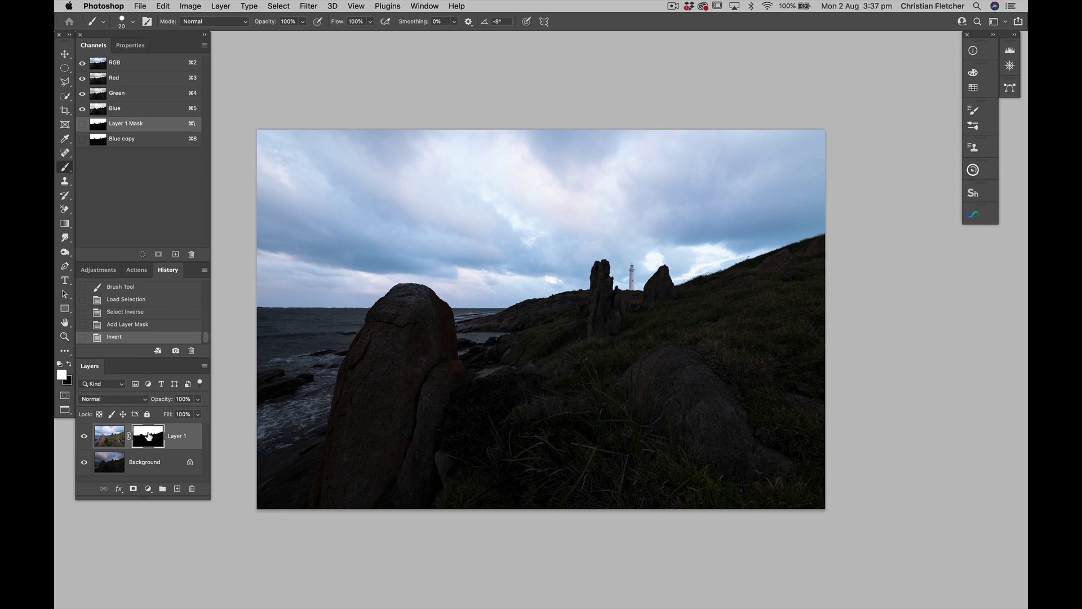
{"action": "right_click", "coordinate": [148, 435]}
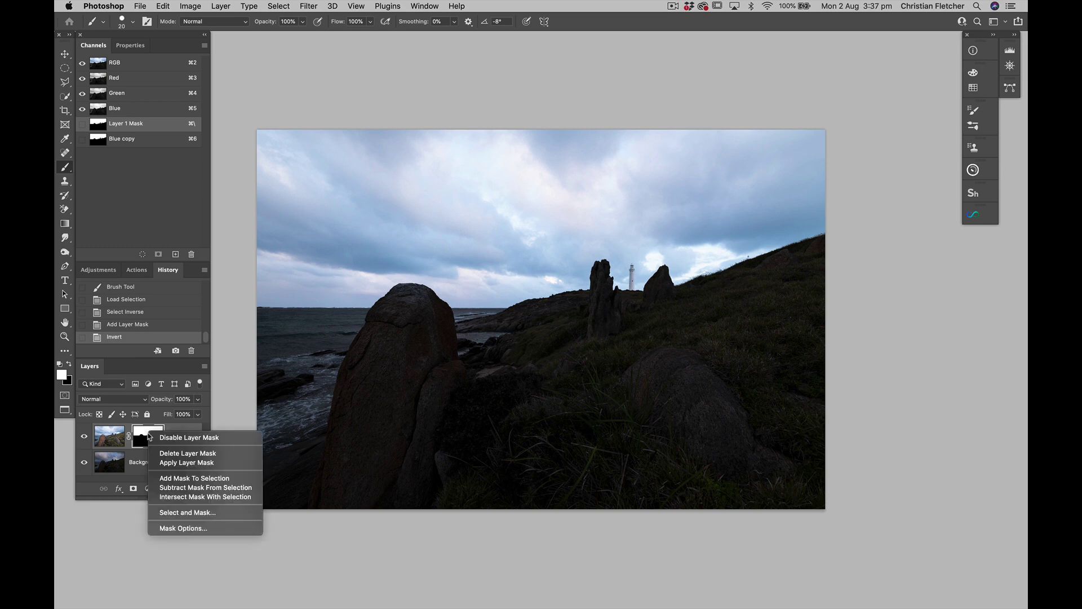
{"action": "left_click", "coordinate": [172, 453]}
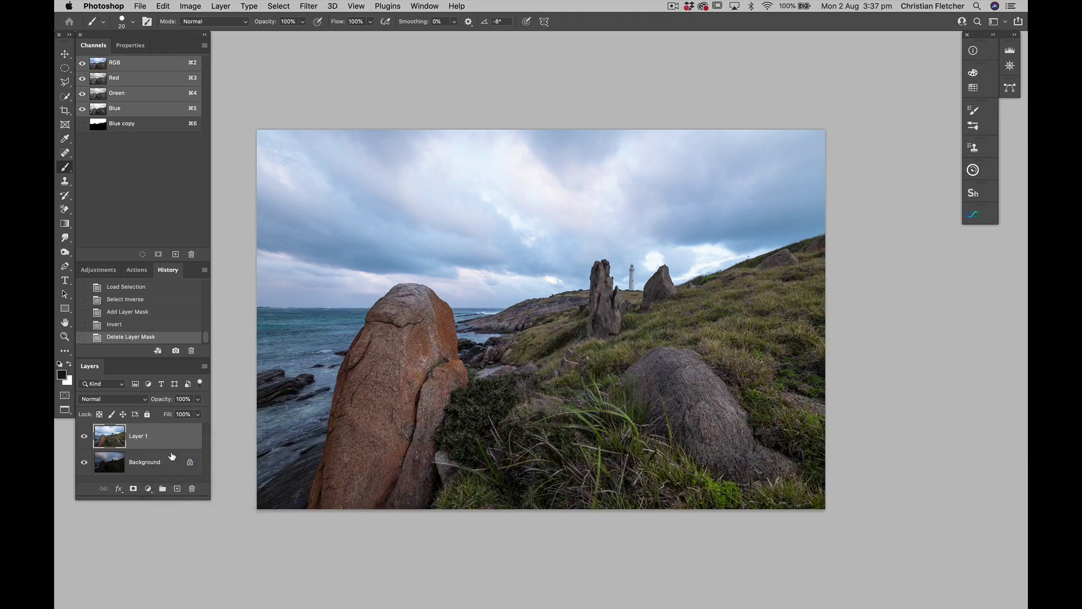
Step: Add a new layer mask to Layer 1 and invert it to solid black
{"action": "left_click", "coordinate": [134, 489]}
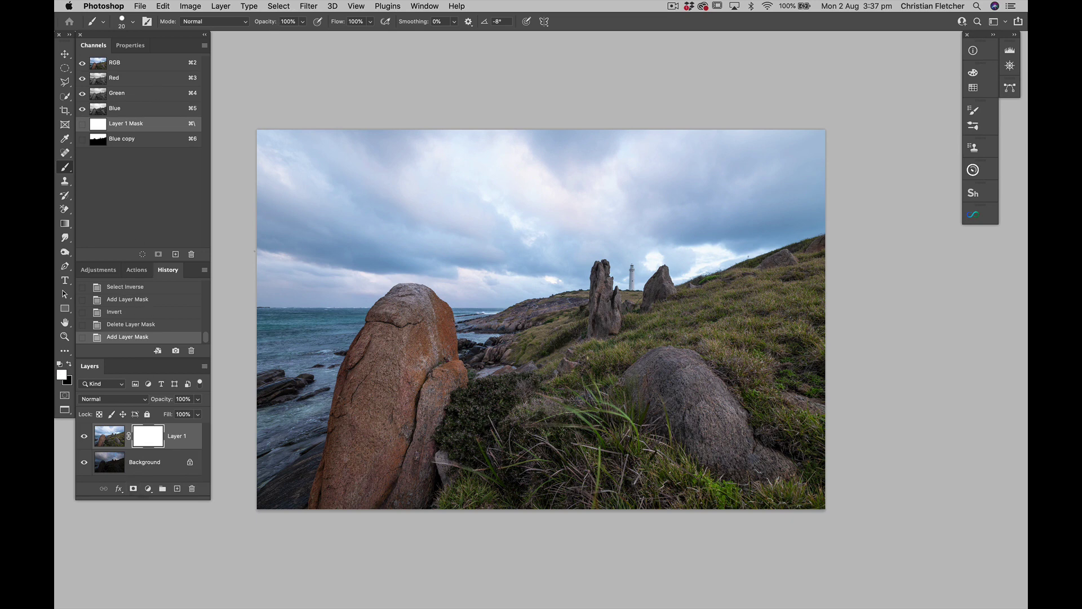
{"action": "key", "text": "super+i"}
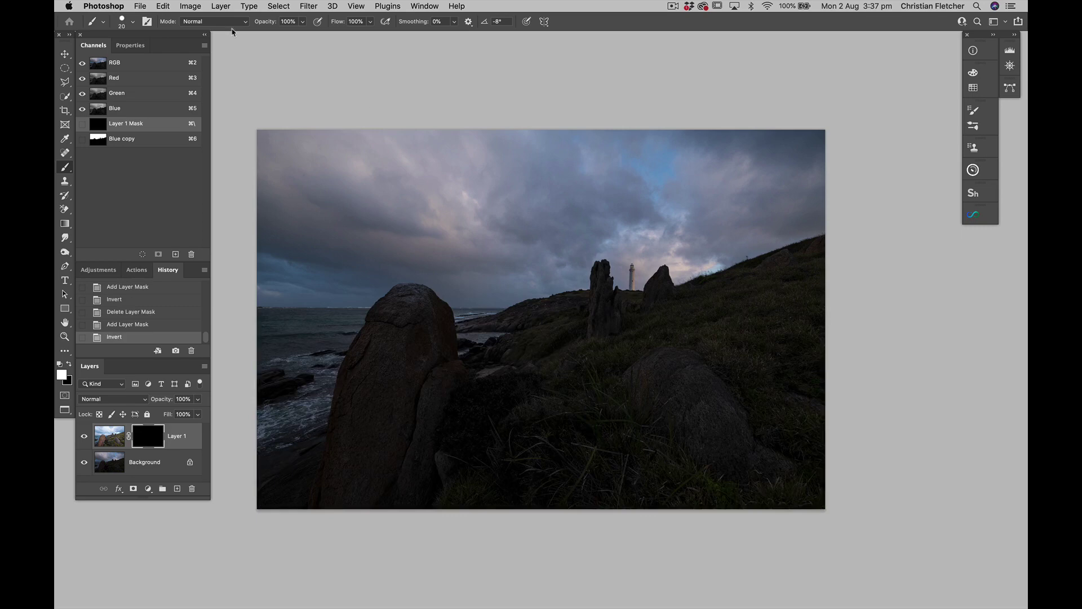
Step: Load the Blue copy channel as a new selection and invert it so the foreground is selected
{"action": "left_click", "coordinate": [279, 7]}
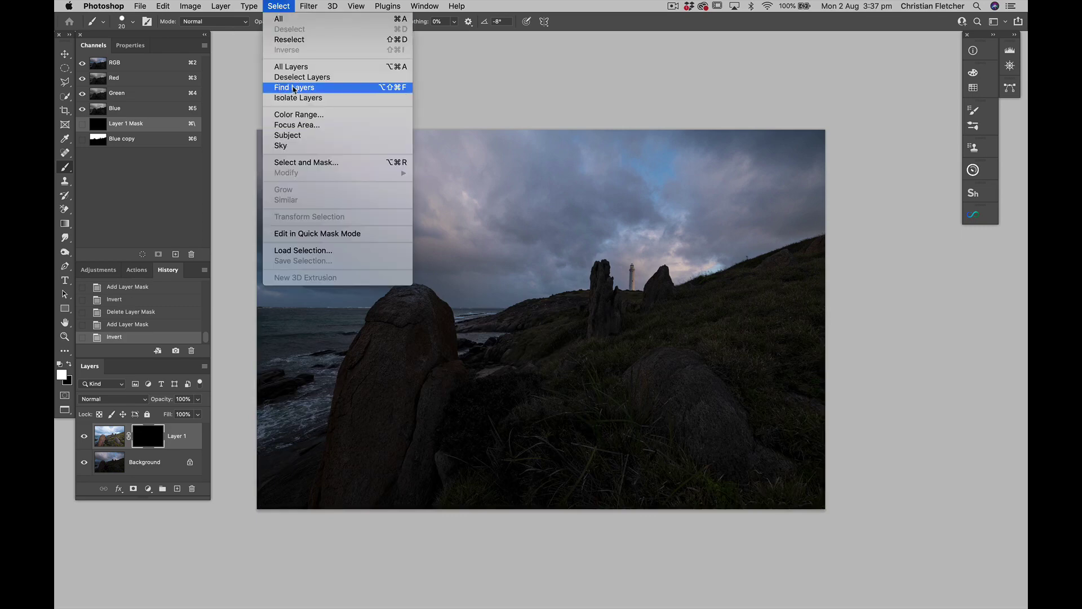
{"action": "left_click", "coordinate": [301, 255]}
{"action": "left_click", "coordinate": [509, 281]}
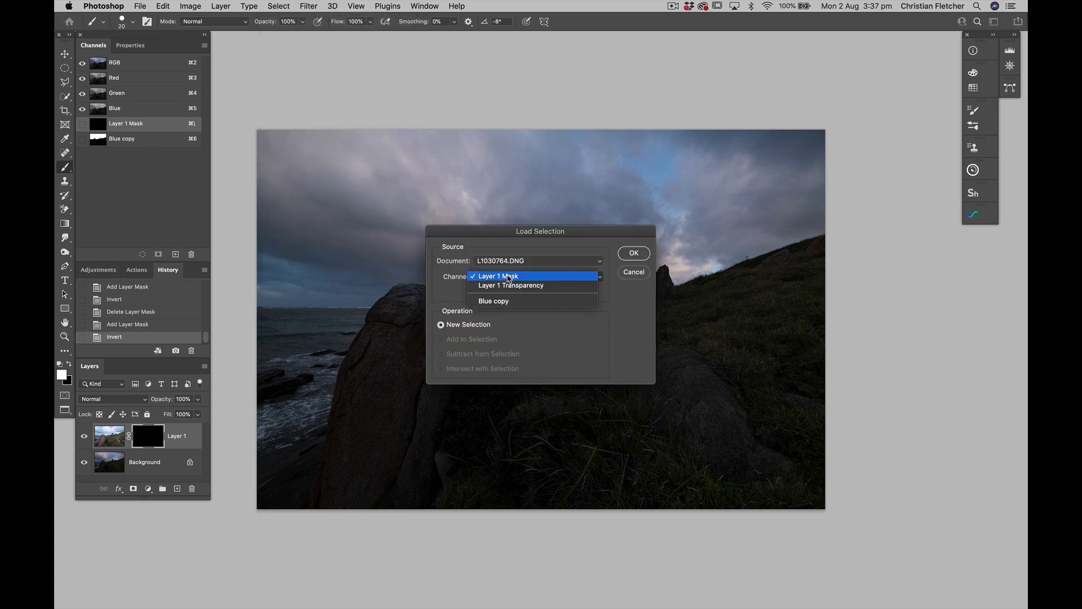
{"action": "left_click", "coordinate": [510, 303]}
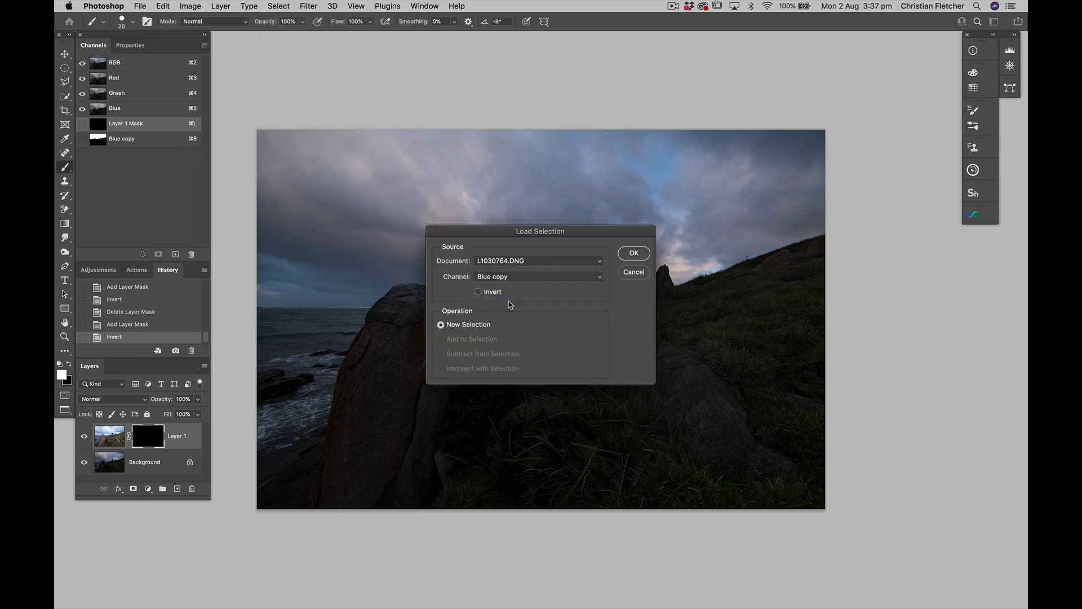
{"action": "left_click", "coordinate": [633, 254]}
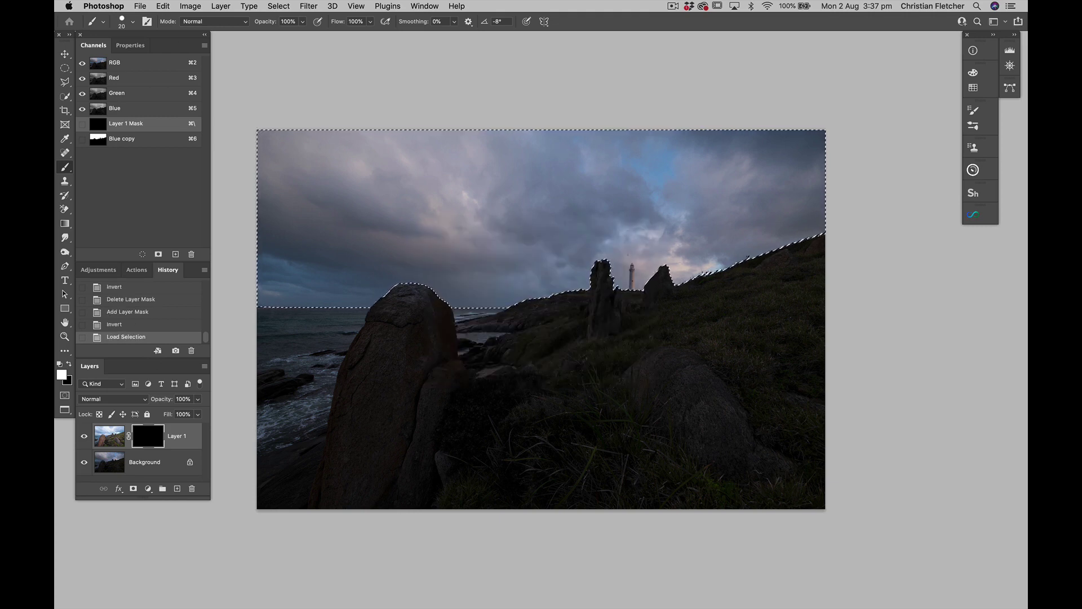
{"action": "key", "text": "super+shift+i"}
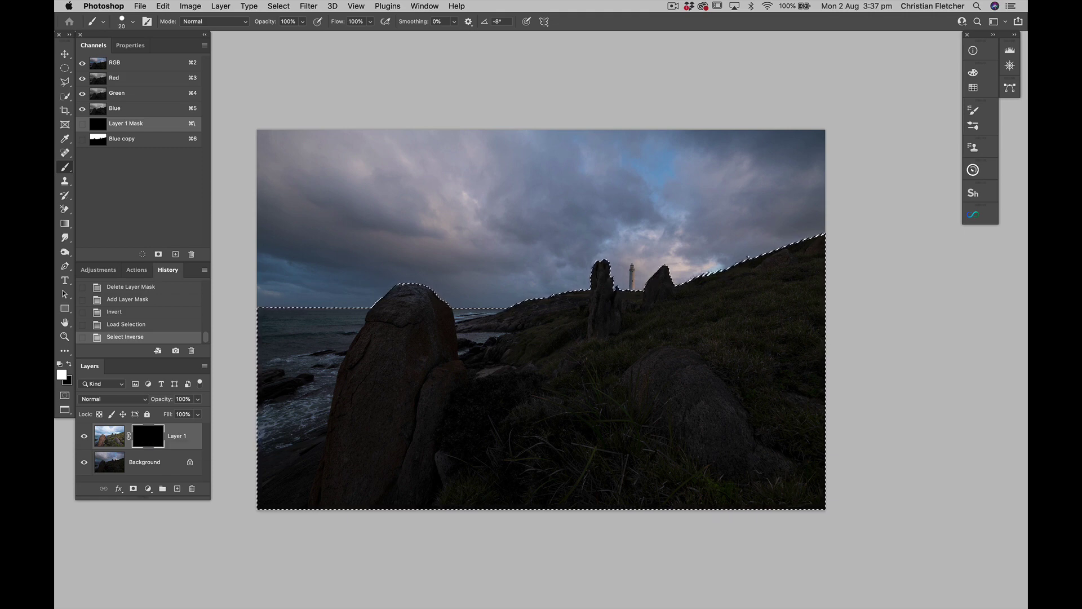
Step: Set up a soft-edged brush of about 2600 px at 30% opacity for painting on Layer 1's mask
{"action": "key", "text": "bracketright"}
{"action": "key", "text": "bracketright"}
{"action": "key", "text": "bracketright"}
{"action": "key", "text": "bracketright"}
{"action": "key", "text": "bracketright"}
{"action": "key", "text": "bracketright"}
{"action": "key", "text": "bracketright"}
{"action": "key", "text": "bracketright"}
{"action": "key", "text": "bracketright"}
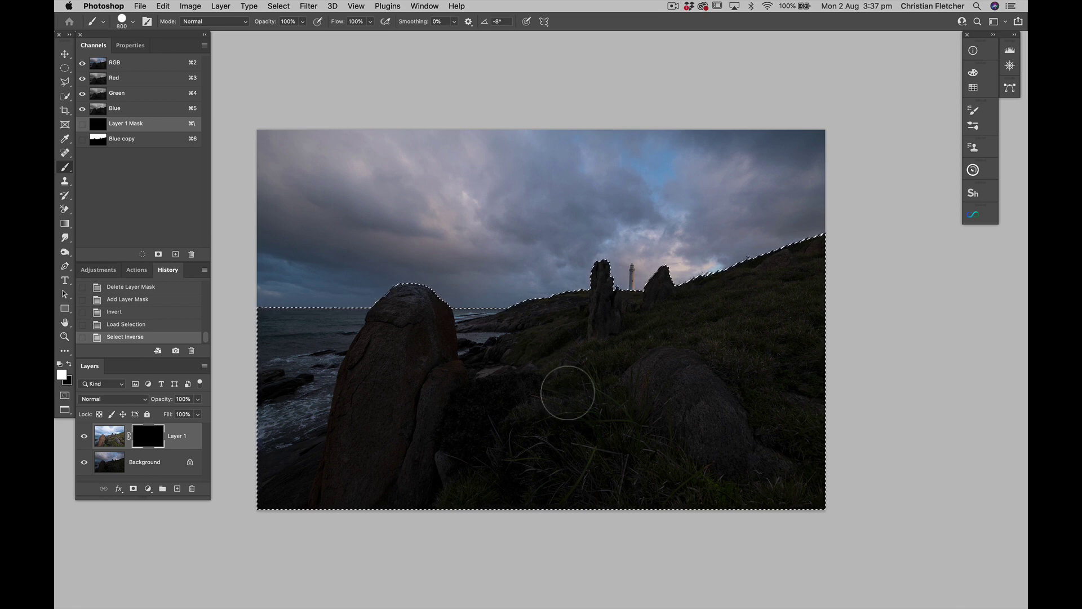
{"action": "key", "text": "shift+bracketleft"}
{"action": "key", "text": "shift+bracketleft"}
{"action": "key", "text": "shift+bracketleft"}
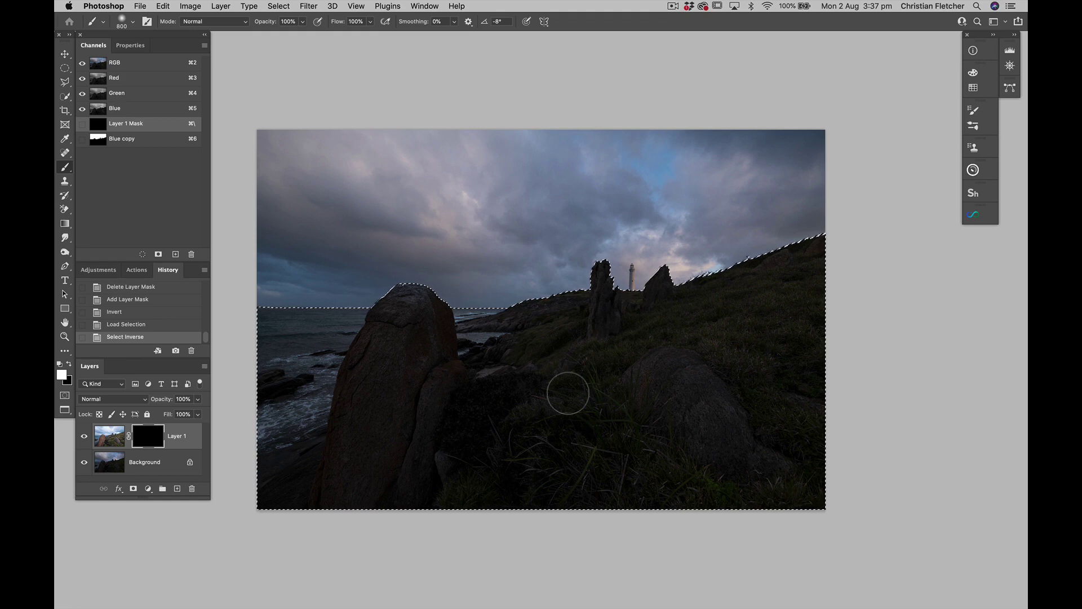
{"action": "key", "text": "bracketright"}
{"action": "key", "text": "bracketright"}
{"action": "key", "text": "bracketright"}
{"action": "key", "text": "bracketright"}
{"action": "key", "text": "bracketright"}
{"action": "key", "text": "bracketright"}
{"action": "key", "text": "bracketright"}
{"action": "key", "text": "bracketright"}
{"action": "key", "text": "bracketright"}
{"action": "key", "text": "bracketright"}
{"action": "key", "text": "bracketright"}
{"action": "key", "text": "bracketright"}
{"action": "key", "text": "bracketright"}
{"action": "key", "text": "bracketright"}
{"action": "key", "text": "bracketright"}
{"action": "key", "text": "bracketright"}
{"action": "key", "text": "bracketright"}
{"action": "key", "text": "bracketright"}
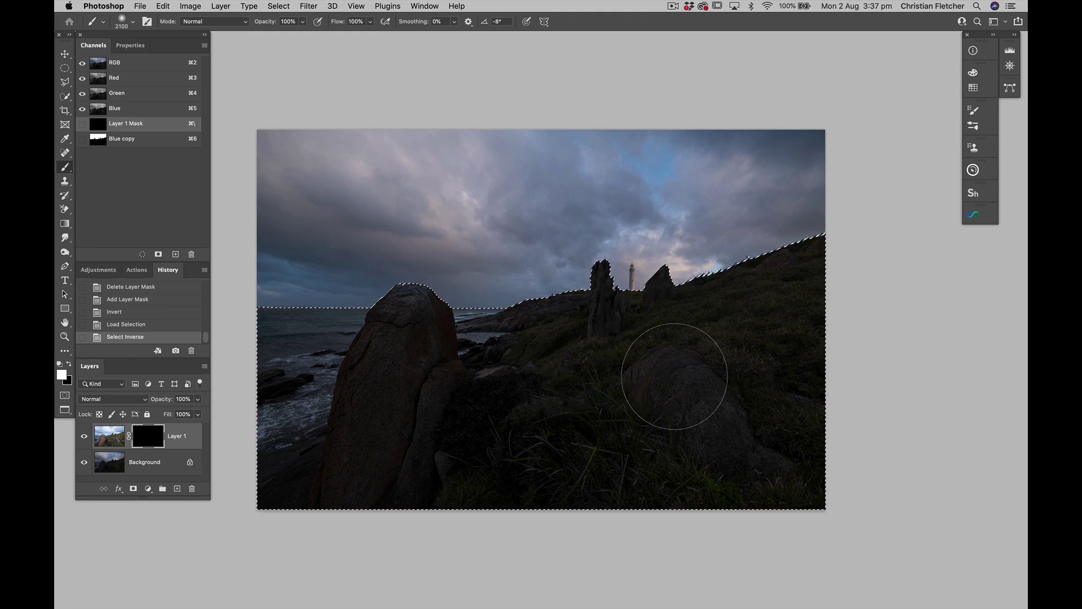
{"action": "key", "text": "3"}
Step: Paint white on Layer 1's mask along the horizon, over the sea, the large rock's top and the upper hillside
{"action": "left_click_drag", "start_coordinate": [556, 306], "coordinate": [863, 259]}
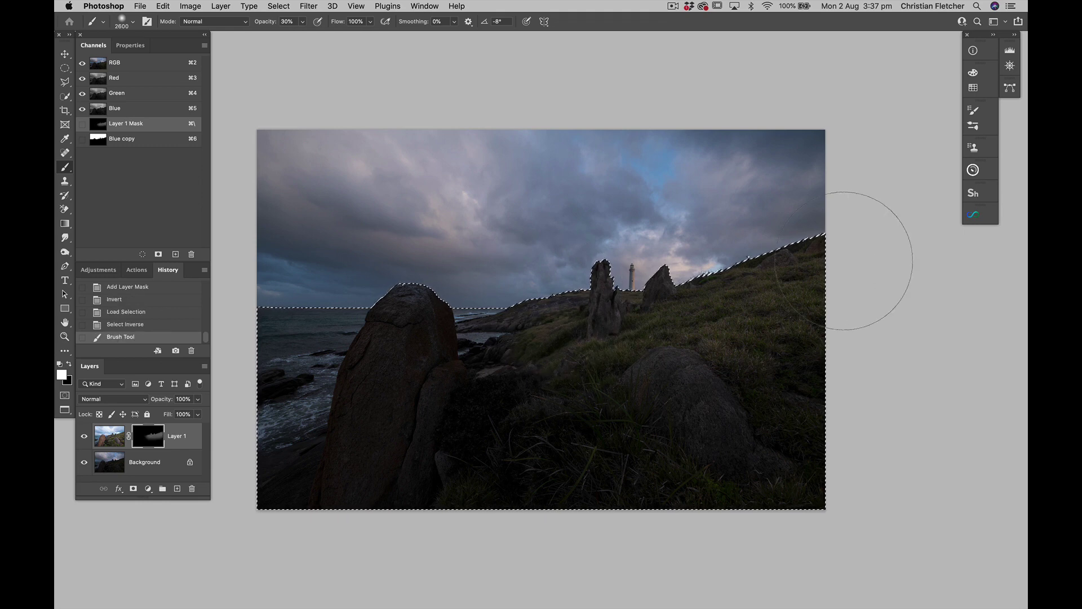
{"action": "left_click", "coordinate": [363, 292]}
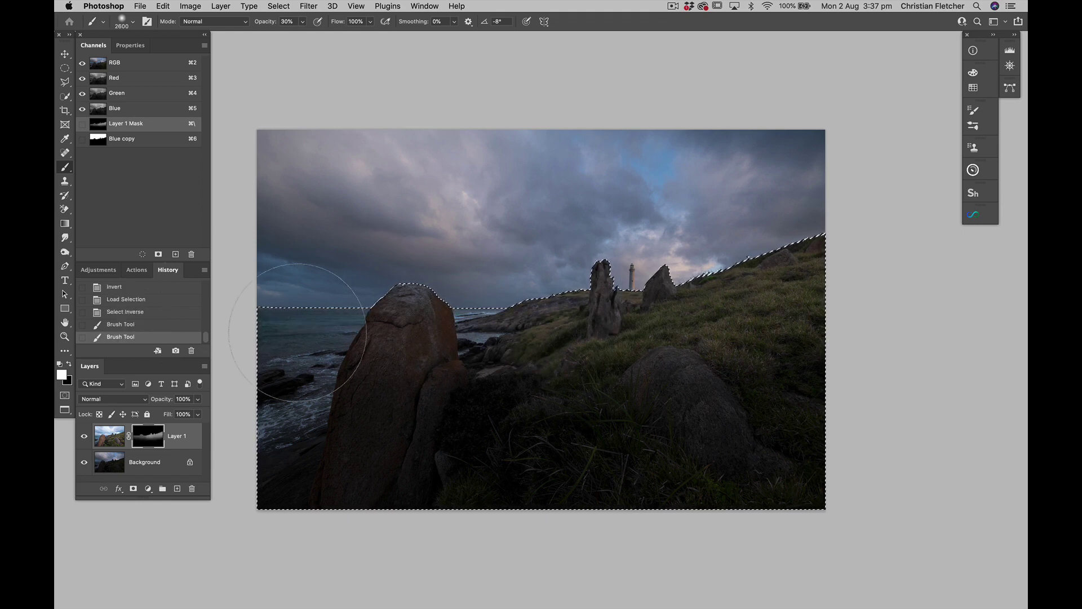
{"action": "left_click", "coordinate": [568, 311]}
{"action": "left_click_drag", "start_coordinate": [758, 288], "coordinate": [811, 272]}
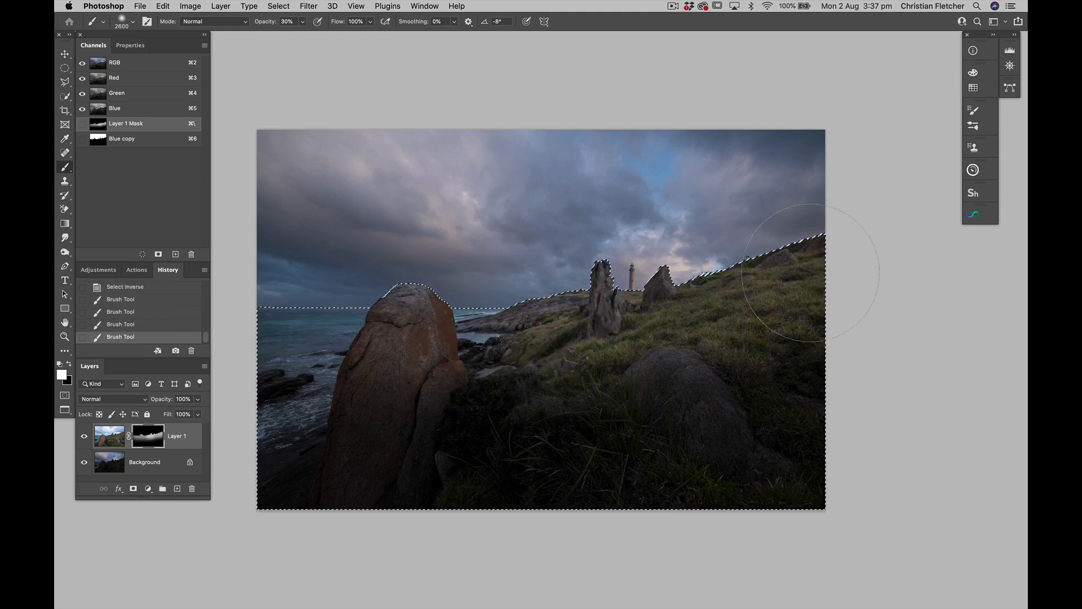
Step: Paint white on Layer 1's mask over the foreground grass, the boulder and the body of the large orange rock
{"action": "left_click_drag", "start_coordinate": [807, 364], "coordinate": [591, 412]}
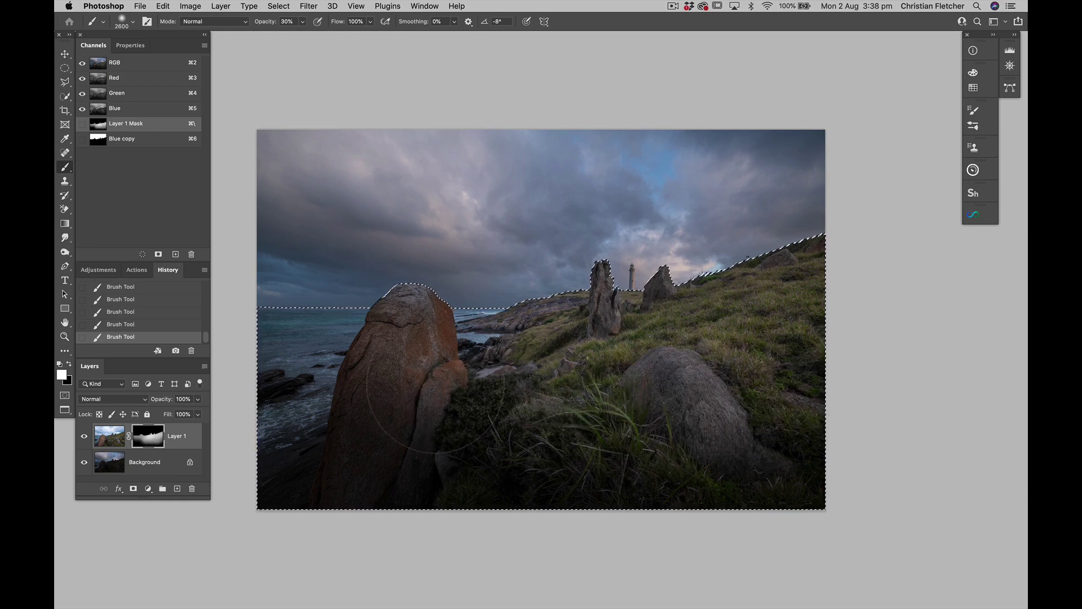
{"action": "left_click_drag", "start_coordinate": [435, 384], "coordinate": [406, 383]}
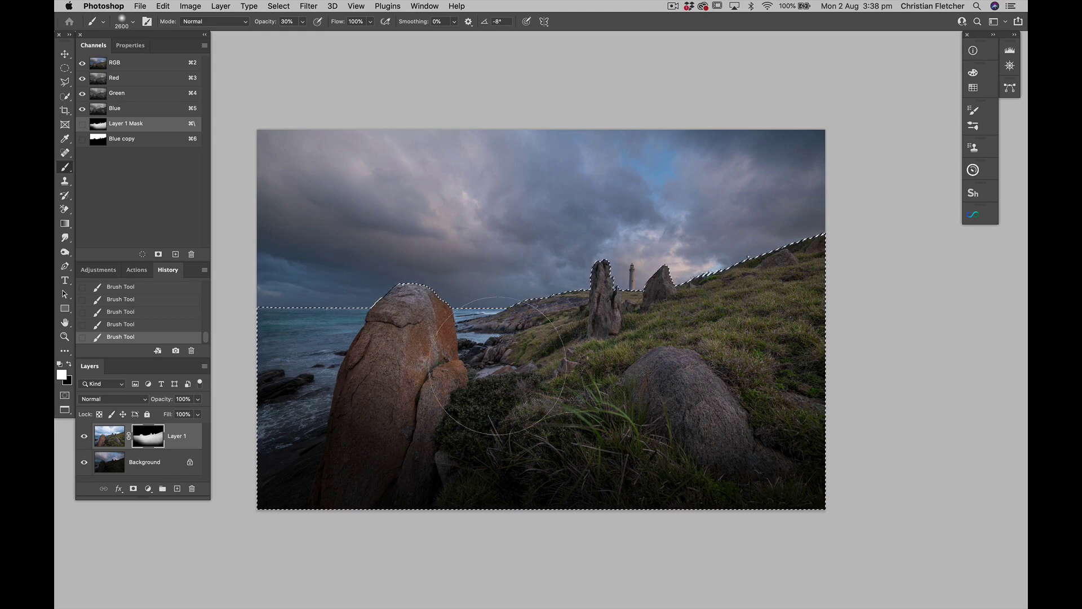
{"action": "left_click_drag", "start_coordinate": [721, 379], "coordinate": [774, 383]}
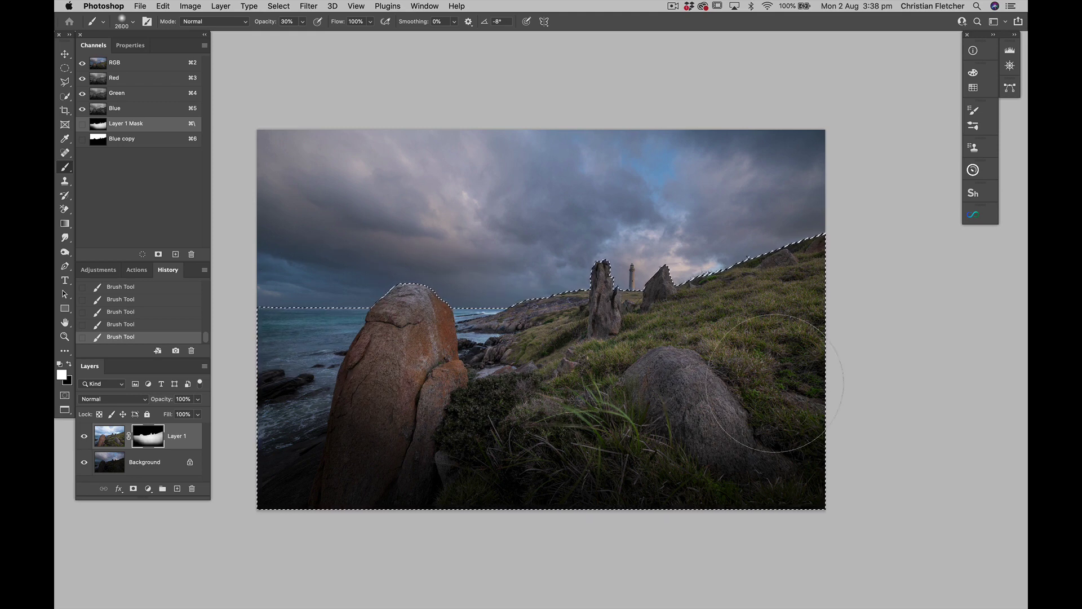
{"action": "left_click_drag", "start_coordinate": [406, 448], "coordinate": [383, 434]}
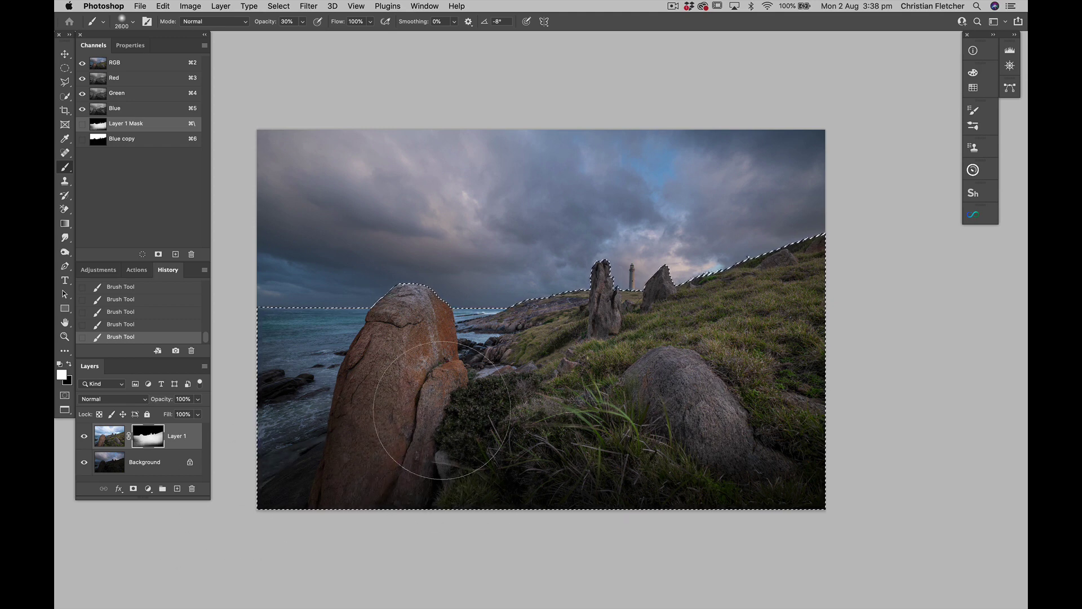
{"action": "left_click_drag", "start_coordinate": [442, 385], "coordinate": [435, 400]}
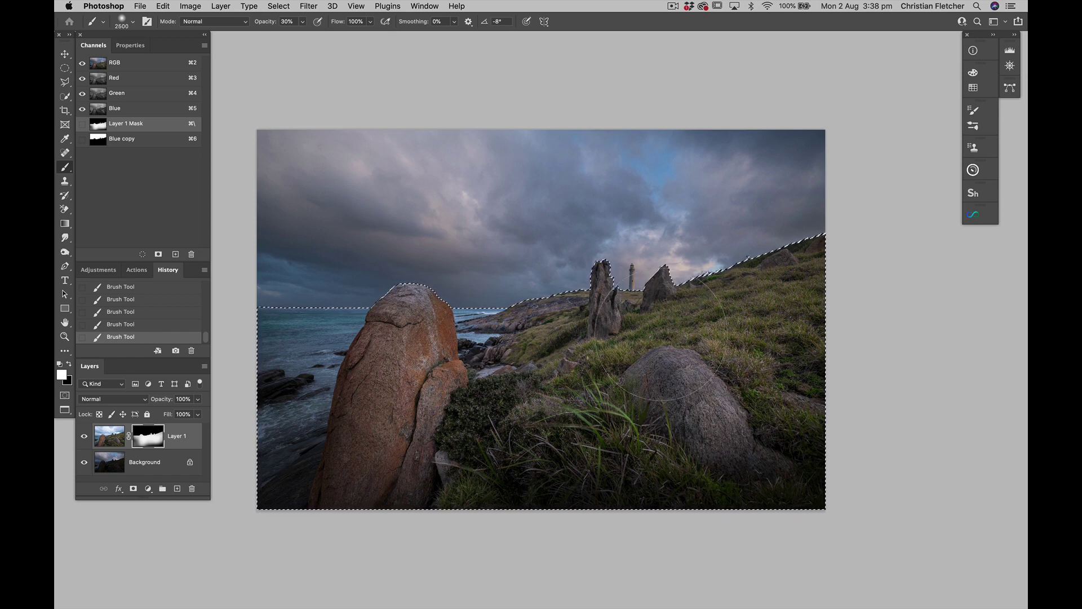
Step: Reduce the brush to 900 px at 100% opacity and clear the foreground selection
{"action": "key", "text": "bracketleft"}
{"action": "key", "text": "bracketleft"}
{"action": "key", "text": "bracketleft"}
{"action": "key", "text": "bracketleft"}
{"action": "key", "text": "bracketleft"}
{"action": "key", "text": "bracketleft"}
{"action": "key", "text": "0"}
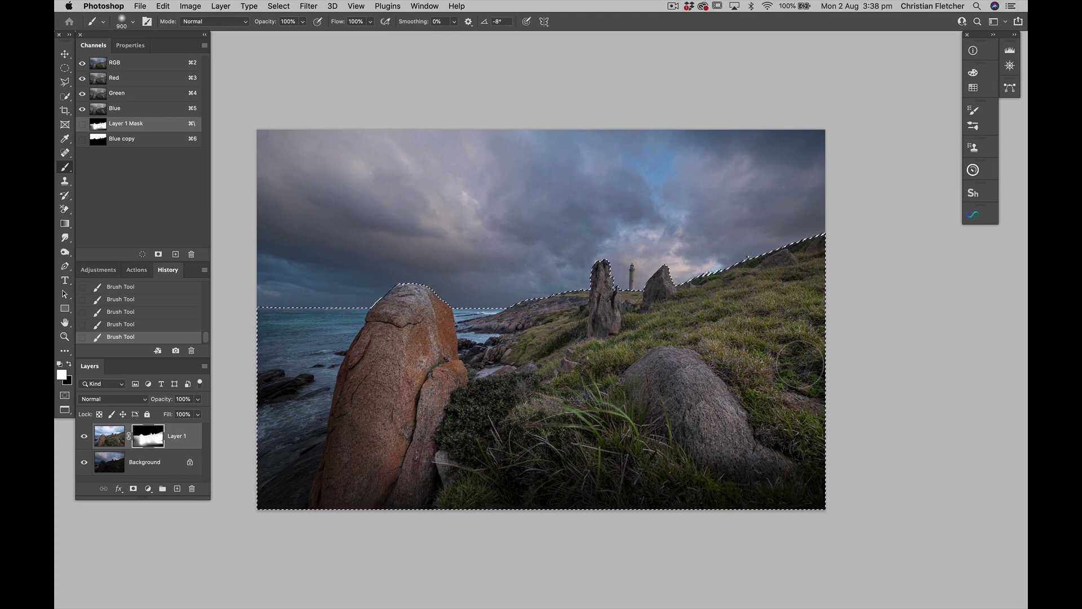
{"action": "key", "text": "super+d"}
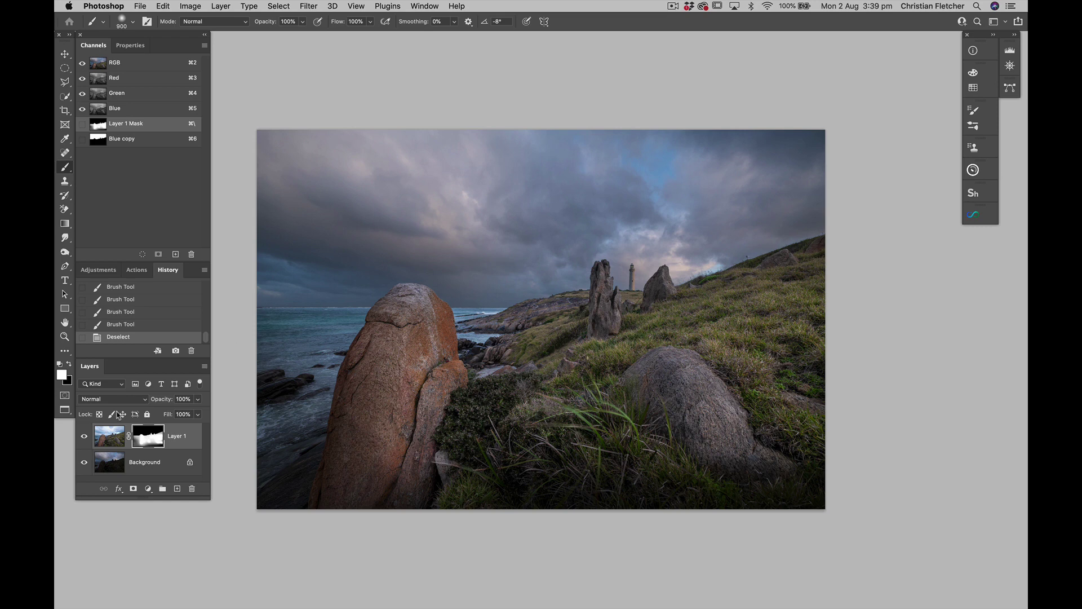
Step: Hide and reshow the Background layer to examine which parts of Layer 1 its mask reveals
{"action": "left_click", "coordinate": [144, 463]}
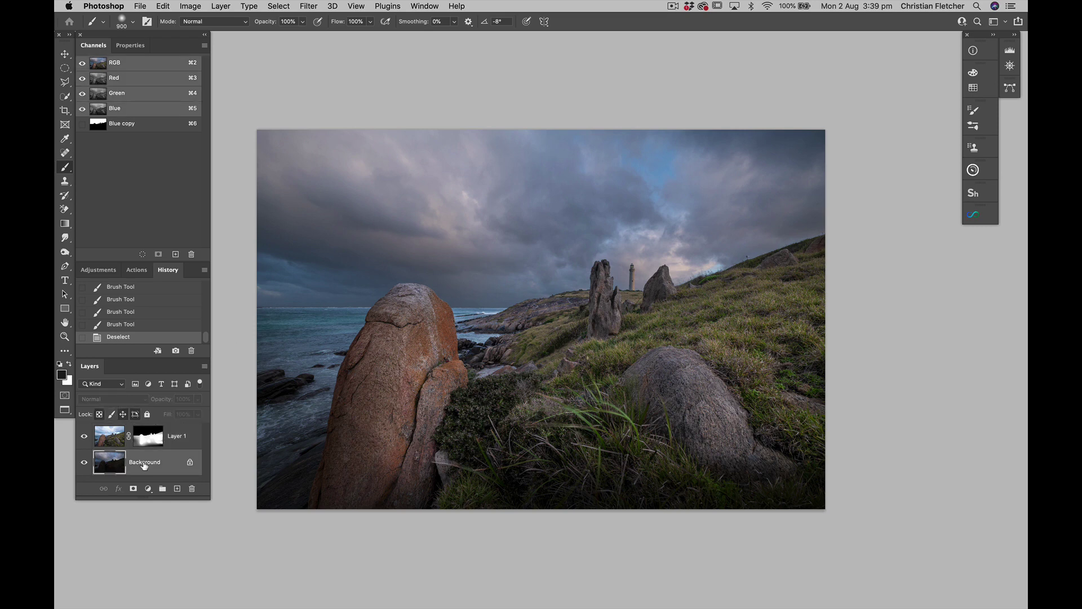
{"action": "left_click", "coordinate": [84, 462]}
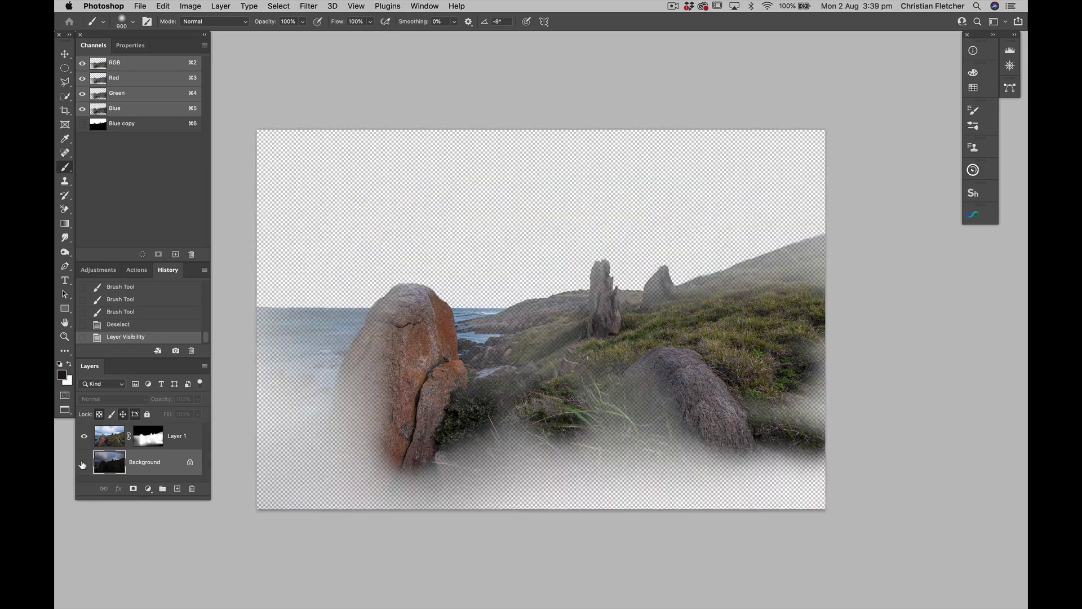
{"action": "left_click", "coordinate": [84, 462]}
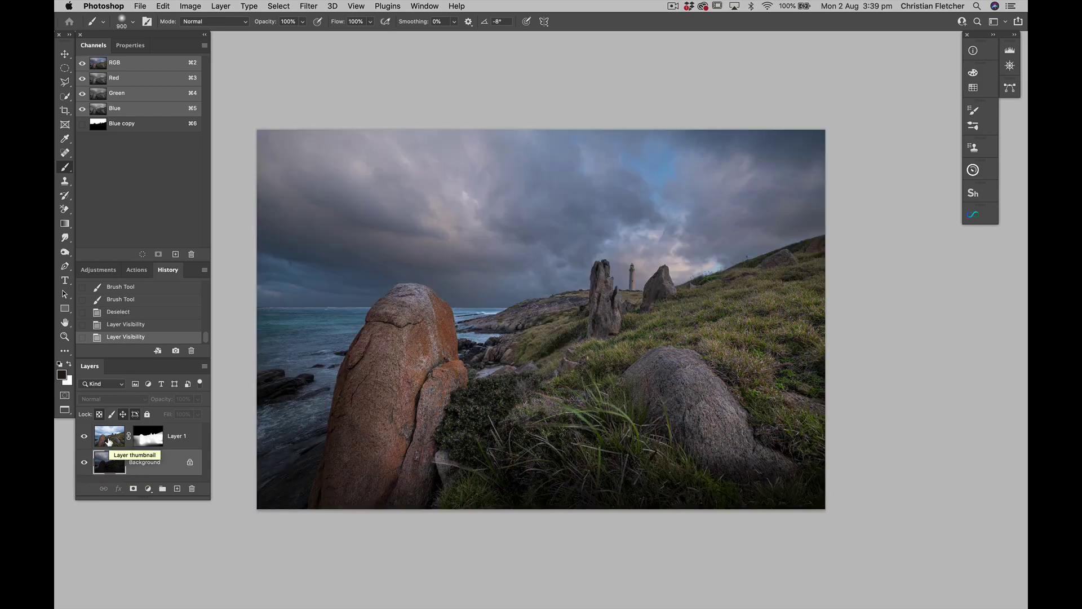
Step: Paint white on Layer 1's mask over the lower foreground with a 1200 px brush at 10% opacity
{"action": "left_click", "coordinate": [148, 437]}
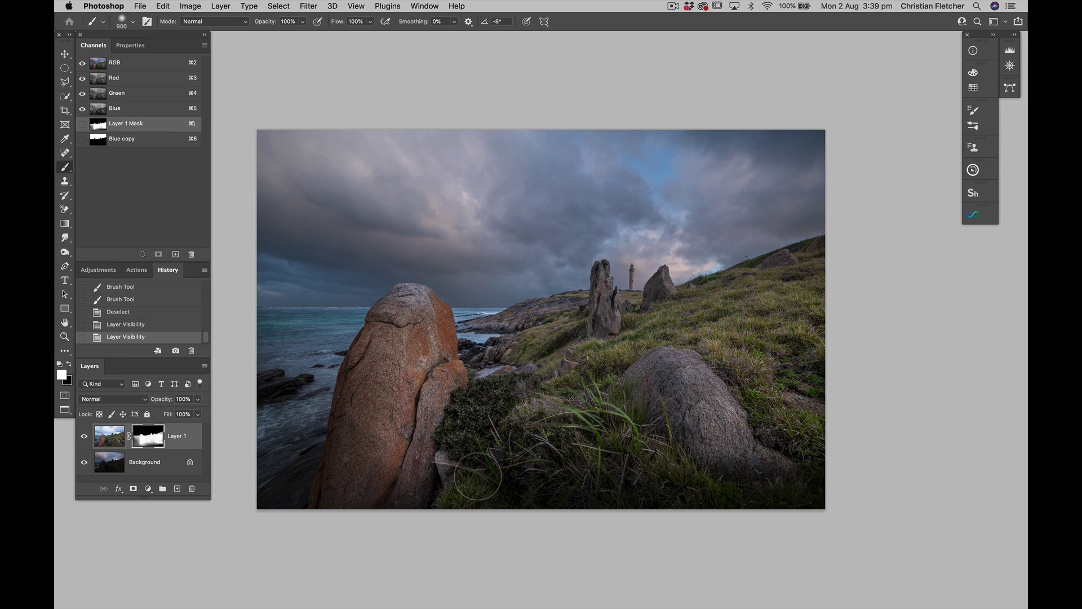
{"action": "key", "text": "bracketright"}
{"action": "key", "text": "bracketright"}
{"action": "key", "text": "bracketright"}
{"action": "mouse_move", "coordinate": [477, 477]}
{"action": "left_mouse_down"}
{"action": "mouse_move", "coordinate": [522, 476]}
{"action": "mouse_move", "coordinate": [527, 488]}
{"action": "mouse_move", "coordinate": [512, 488]}
{"action": "mouse_move", "coordinate": [547, 464]}
{"action": "mouse_move", "coordinate": [507, 475]}
{"action": "mouse_move", "coordinate": [586, 513]}
{"action": "mouse_move", "coordinate": [548, 500]}
{"action": "mouse_move", "coordinate": [823, 499]}
{"action": "mouse_move", "coordinate": [778, 455]}
{"action": "mouse_move", "coordinate": [626, 481]}
{"action": "left_mouse_up"}
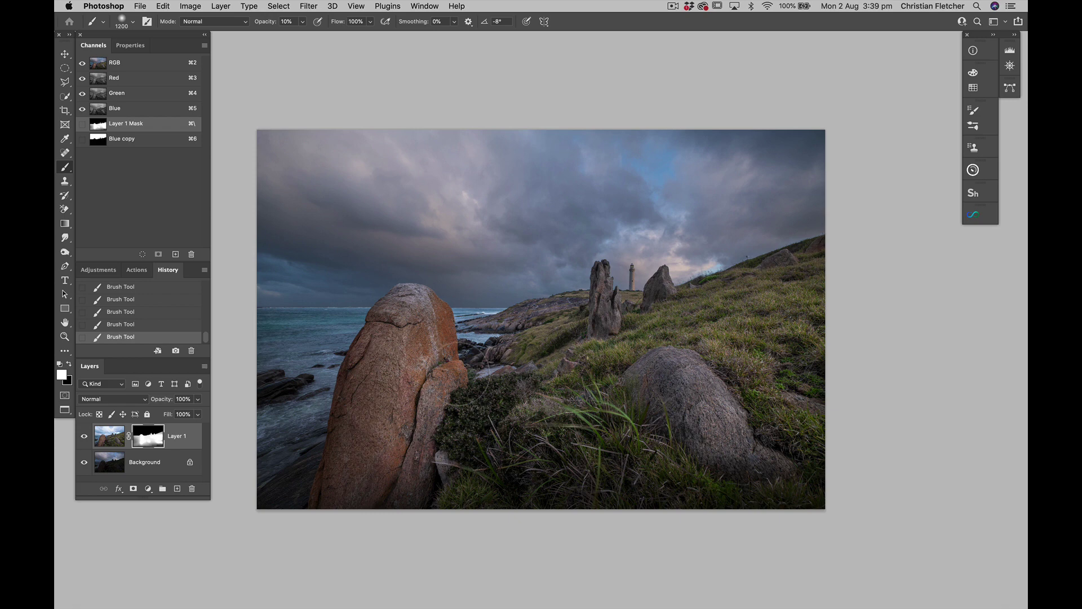
Step: Duplicate the Background layer and set the upper copy's blend mode to Screen
{"action": "left_click", "coordinate": [117, 462]}
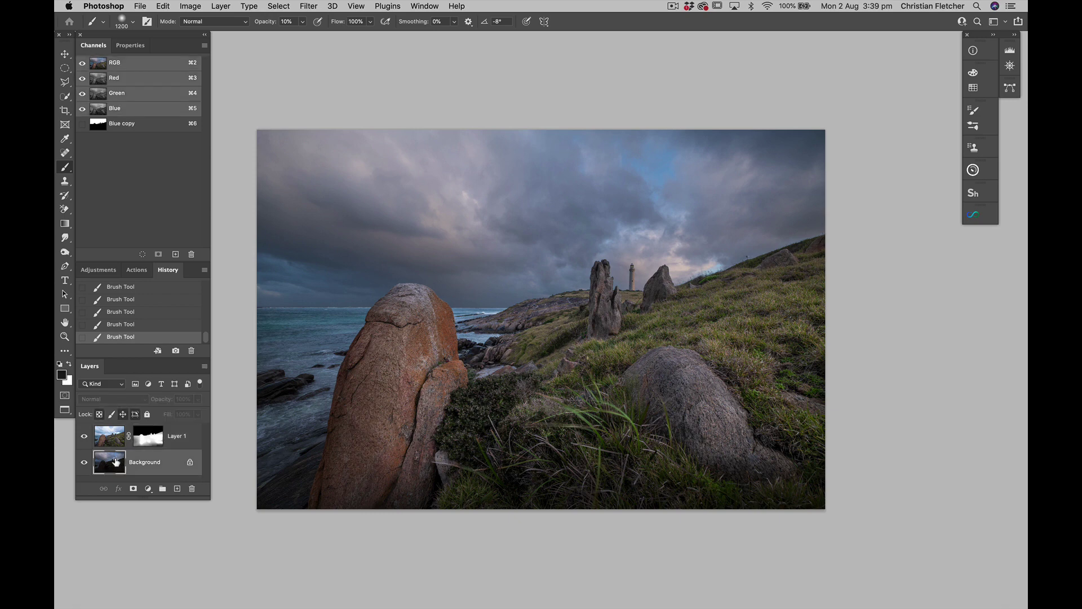
{"action": "key", "text": "super+j"}
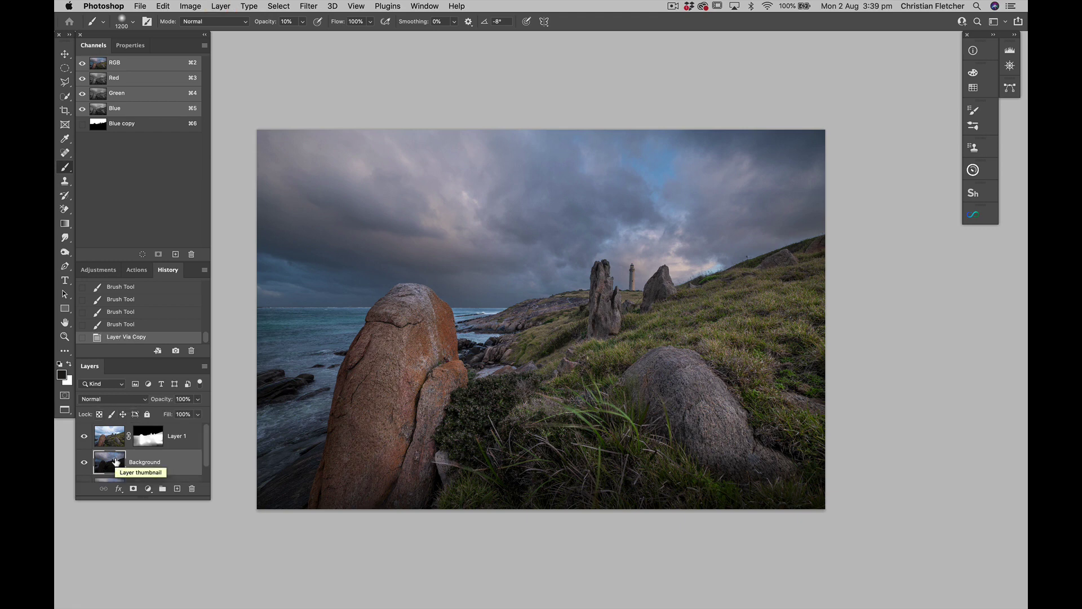
{"action": "left_click", "coordinate": [111, 399]}
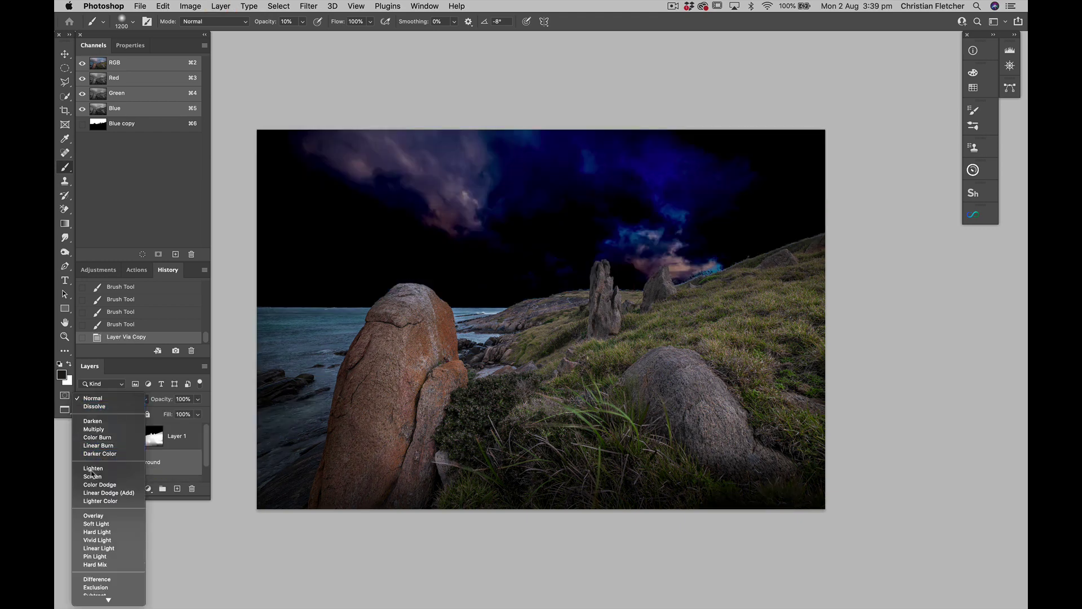
{"action": "left_click", "coordinate": [93, 476]}
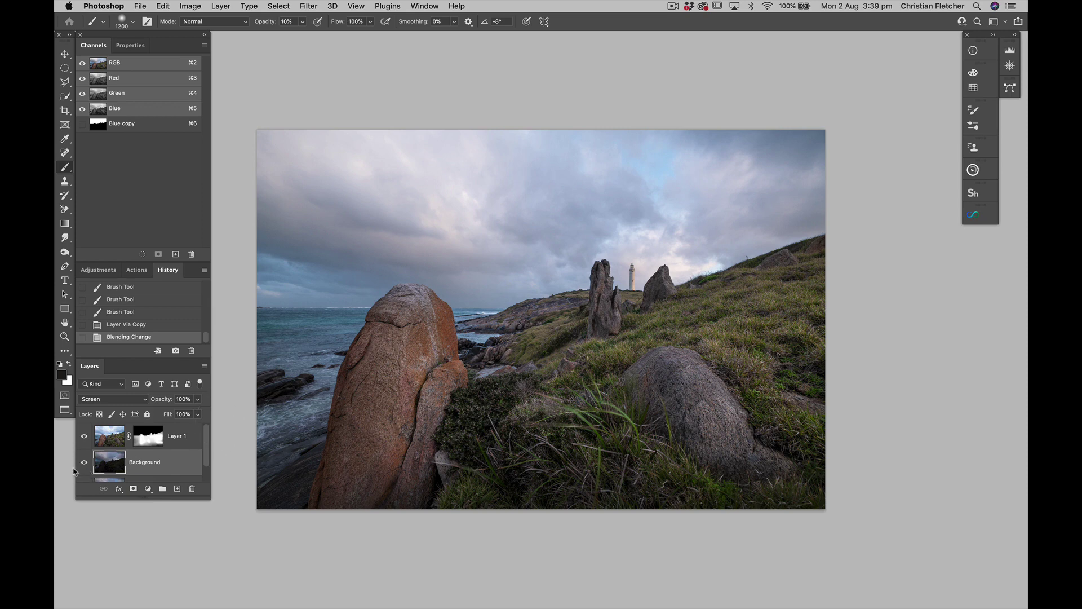
Step: Toggle the Screen layer's visibility repeatedly to compare the sky with and without the brightening
{"action": "left_click", "coordinate": [84, 462]}
{"action": "left_click", "coordinate": [84, 463]}
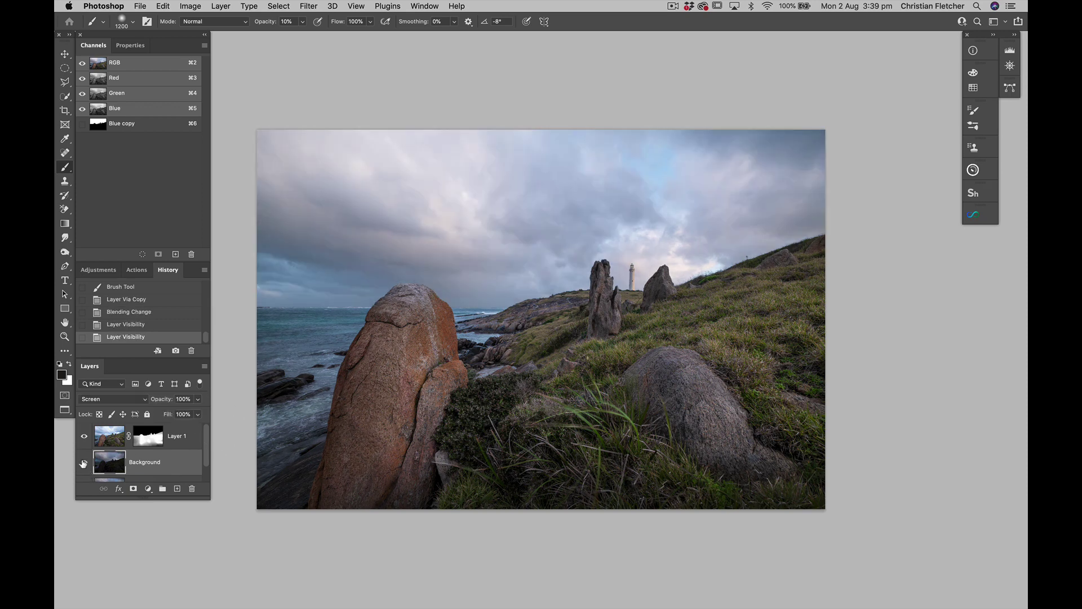
{"action": "left_click", "coordinate": [83, 462]}
{"action": "left_click", "coordinate": [83, 462]}
{"action": "left_click", "coordinate": [83, 462]}
{"action": "left_click", "coordinate": [83, 463]}
Step: Add a mask to the Screen layer and draw a short upward white-to-black gradient limiting the brightening to the area below the upper sky
{"action": "left_click", "coordinate": [134, 487]}
{"action": "key", "text": "g"}
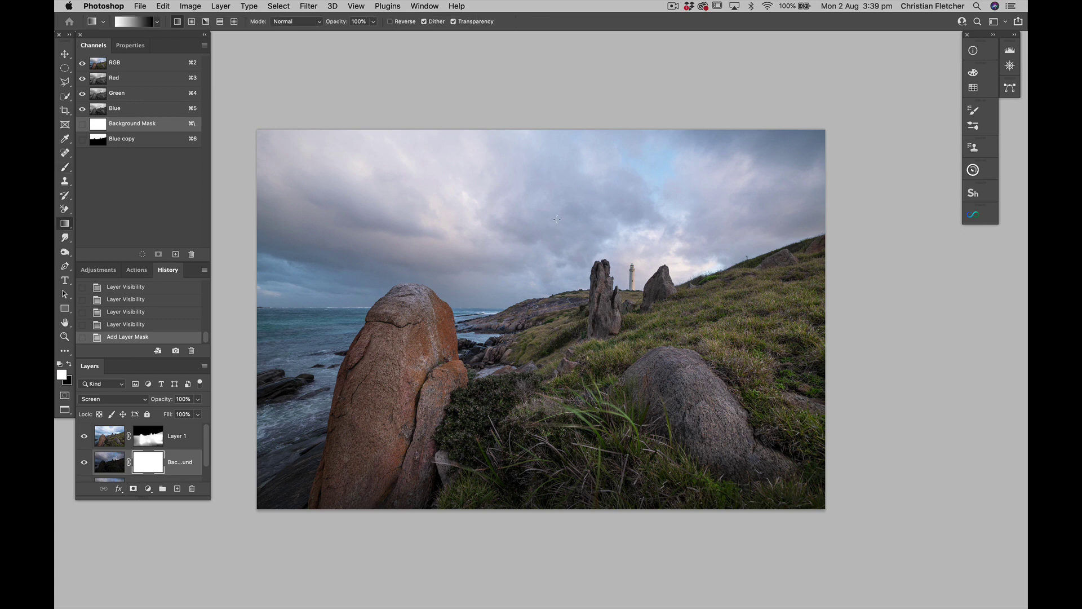
{"action": "mouse_move", "coordinate": [557, 218]}
{"action": "left_mouse_down"}
{"action": "mouse_move", "coordinate": [554, 260]}
{"action": "mouse_move", "coordinate": [563, 202]}
{"action": "left_mouse_up"}
{"action": "left_click_drag", "start_coordinate": [555, 304], "coordinate": [561, 247]}
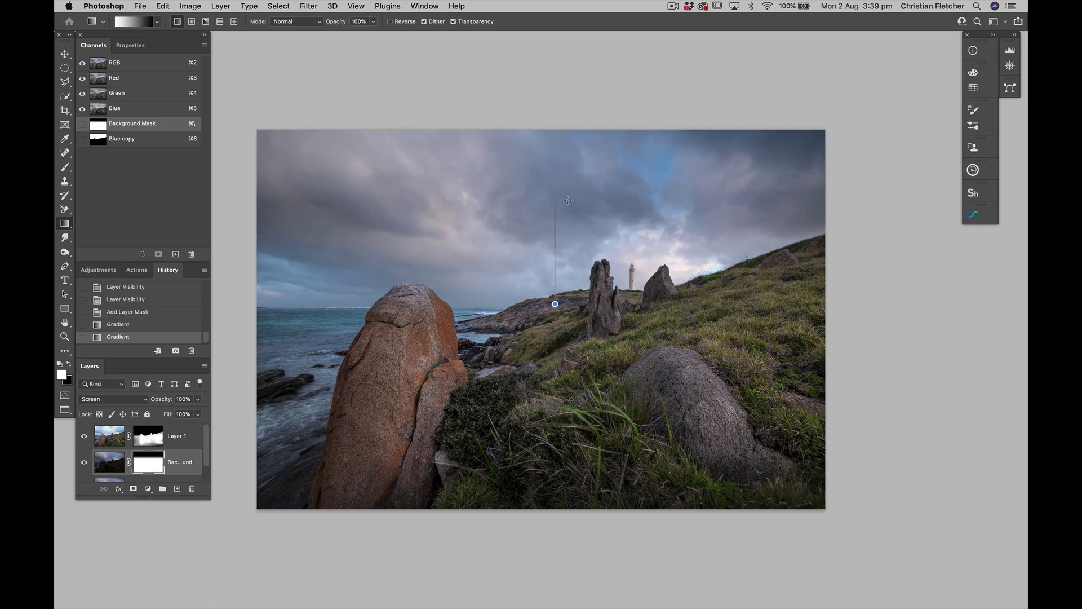
{"action": "left_click_drag", "start_coordinate": [567, 200], "coordinate": [570, 117]}
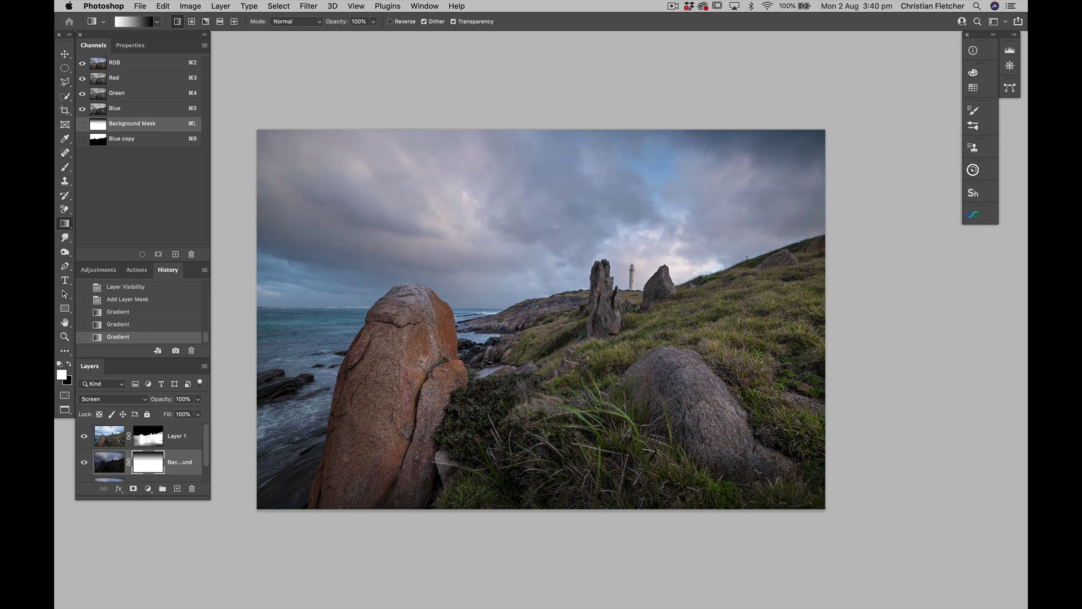
{"action": "left_click_drag", "start_coordinate": [548, 273], "coordinate": [548, 201]}
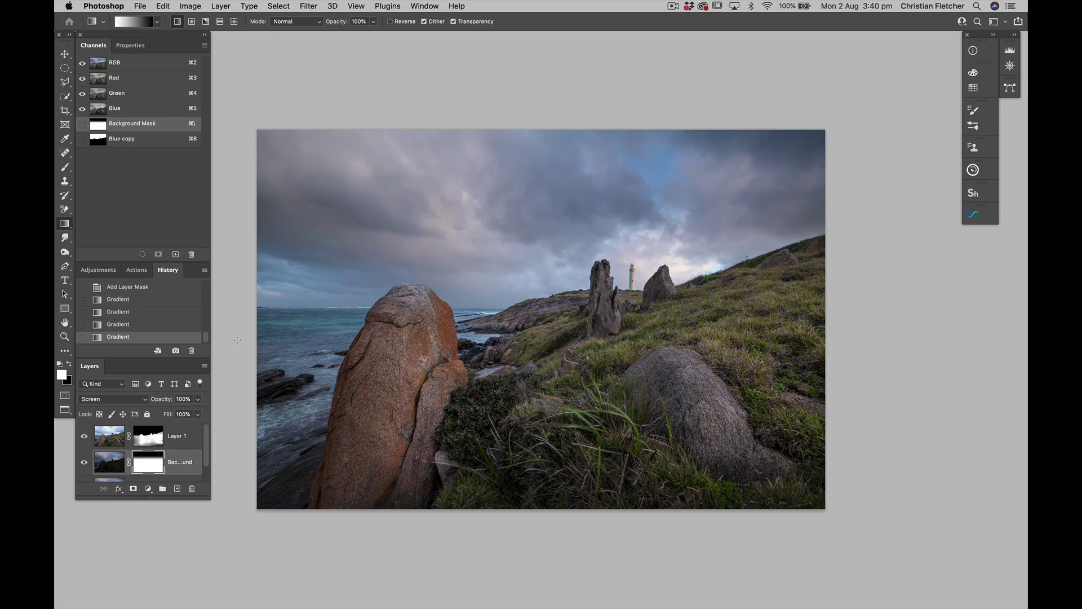
Step: Toggle the masked Screen layer's visibility to compare the glow around the lighthouse before and after
{"action": "left_click", "coordinate": [84, 462]}
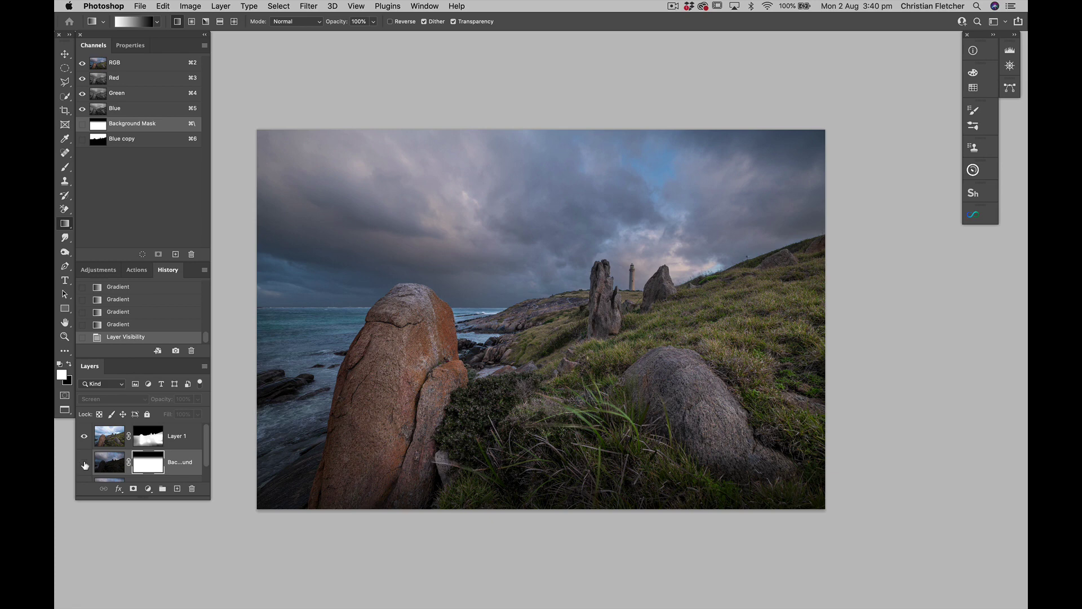
{"action": "left_click", "coordinate": [84, 463]}
{"action": "left_click", "coordinate": [84, 463]}
{"action": "left_click", "coordinate": [84, 463]}
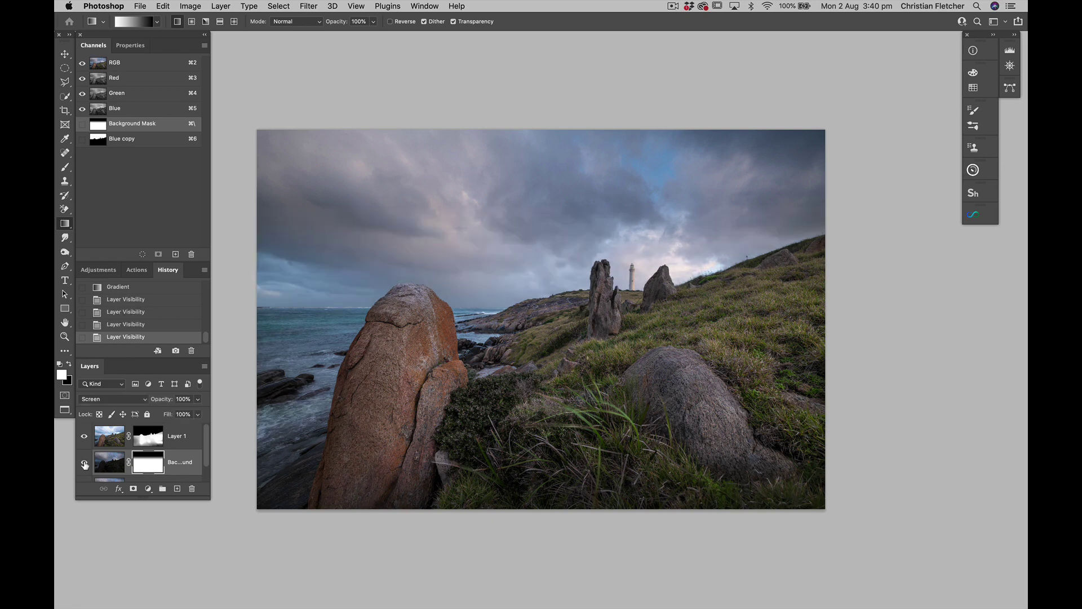
{"action": "left_click", "coordinate": [84, 463]}
{"action": "left_click", "coordinate": [84, 463]}
{"action": "left_click", "coordinate": [84, 464]}
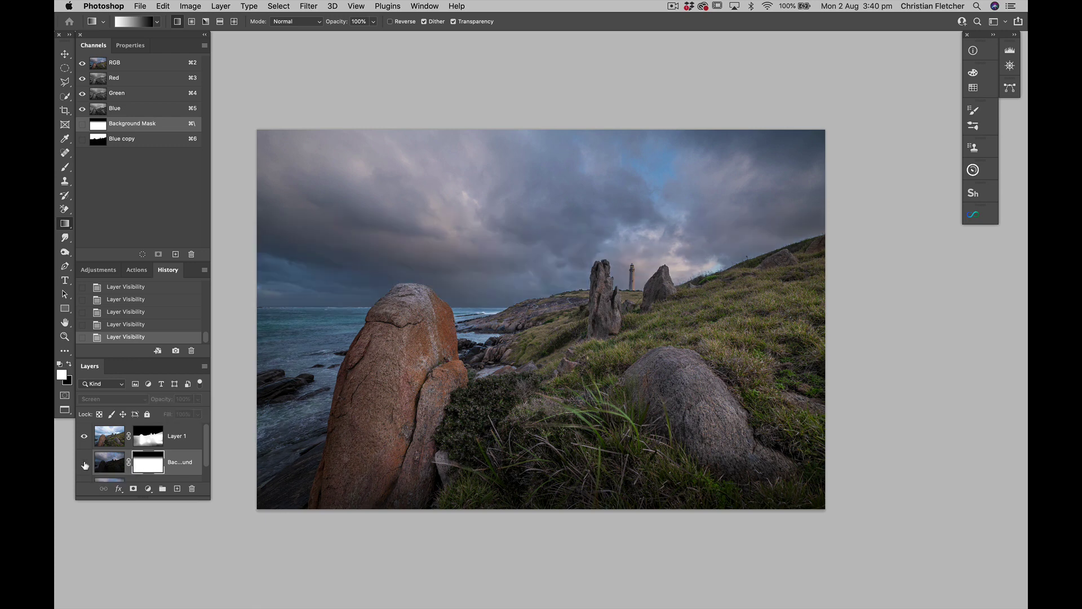
Step: Show the Screen layer again and inspect the sky and hillside around the lighthouse up close
{"action": "left_click", "coordinate": [84, 463]}
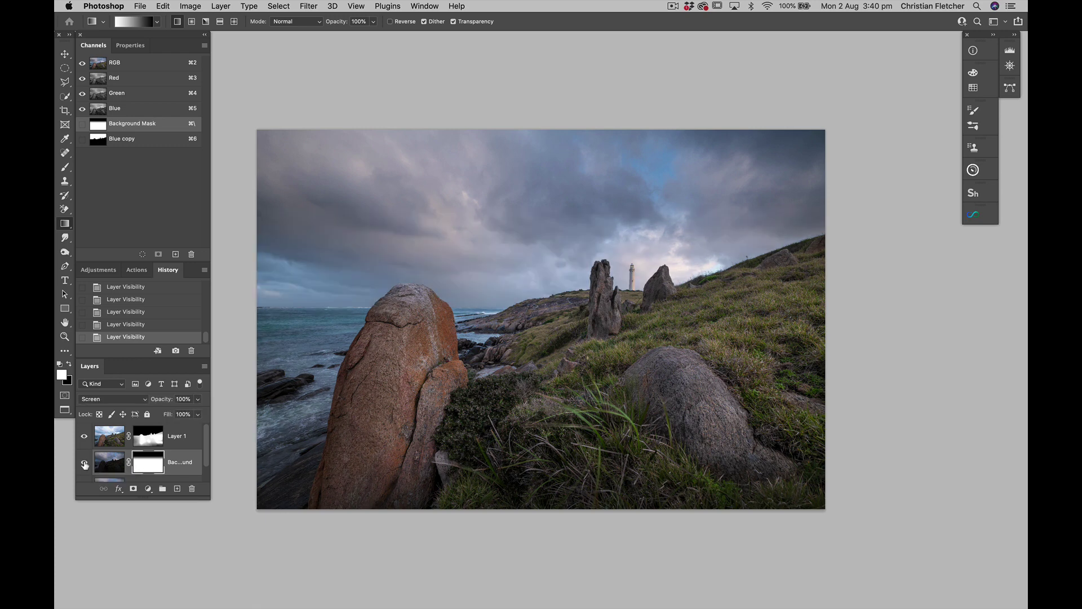
{"action": "key", "text": "super+equal"}
{"action": "key", "text": "super+equal"}
{"action": "key", "text": "super+equal"}
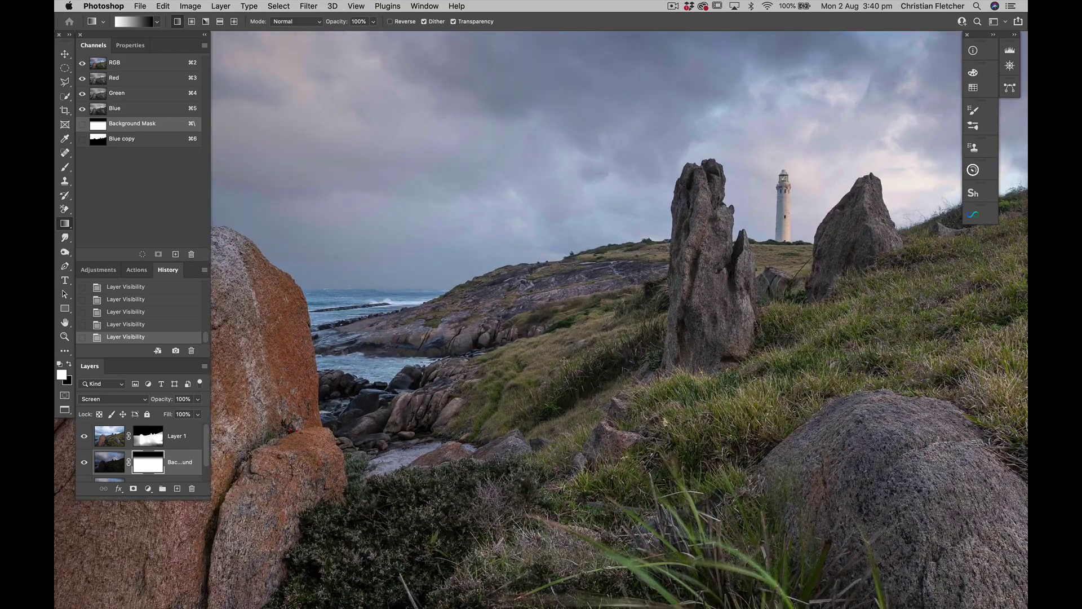
{"action": "scroll", "coordinate": [564, 360], "scroll_direction": "right", "scroll_amount": 15}
{"action": "scroll", "coordinate": [564, 361], "scroll_direction": "up", "scroll_amount": 4}
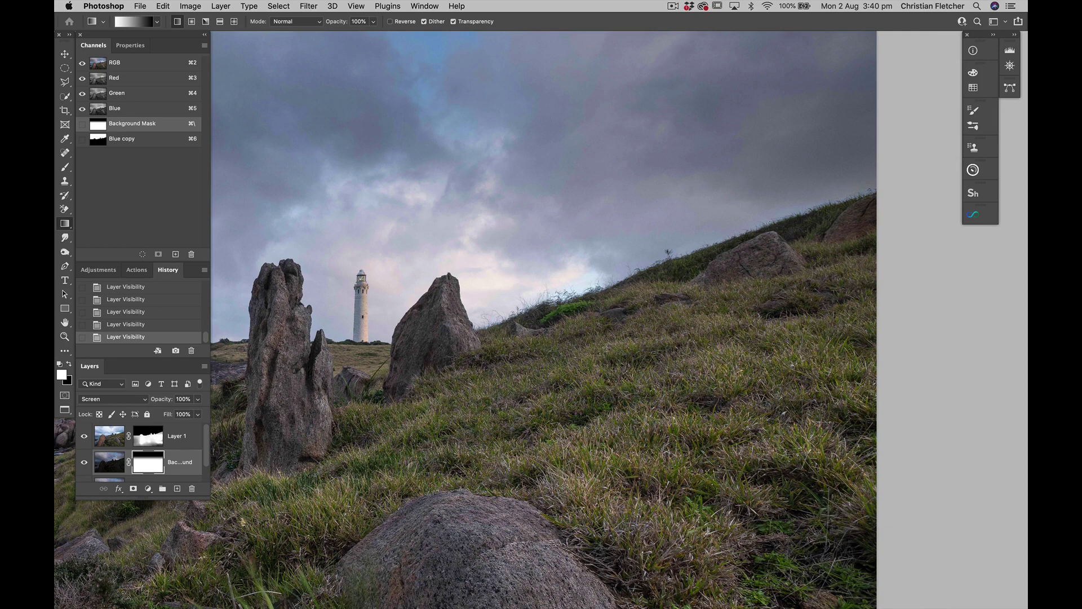
{"action": "scroll", "coordinate": [606, 348], "scroll_direction": "left", "scroll_amount": 10}
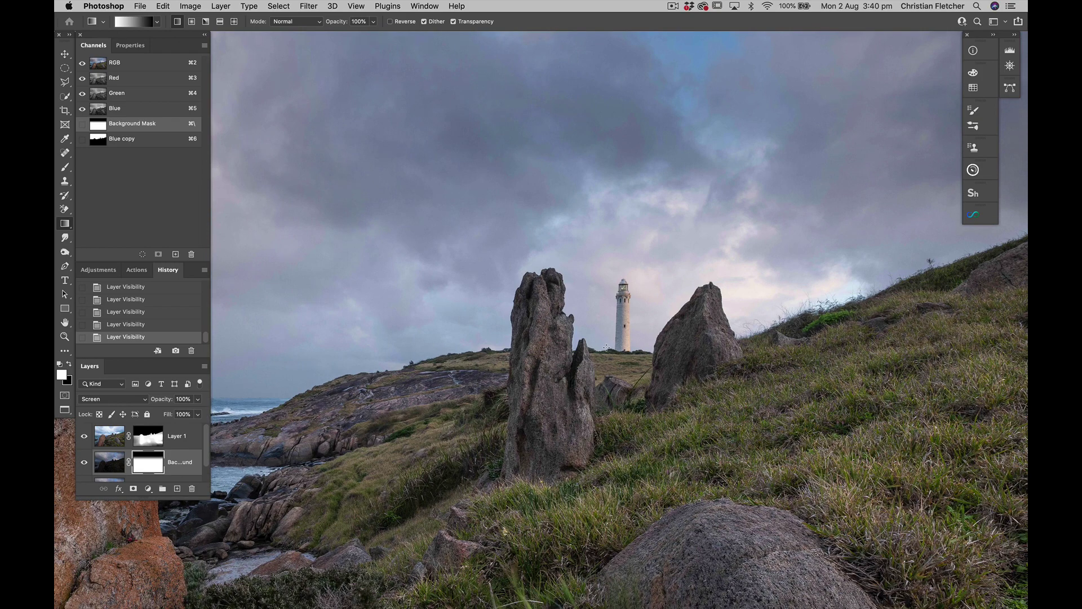
{"action": "key", "text": "super+minus"}
{"action": "key", "text": "super+minus"}
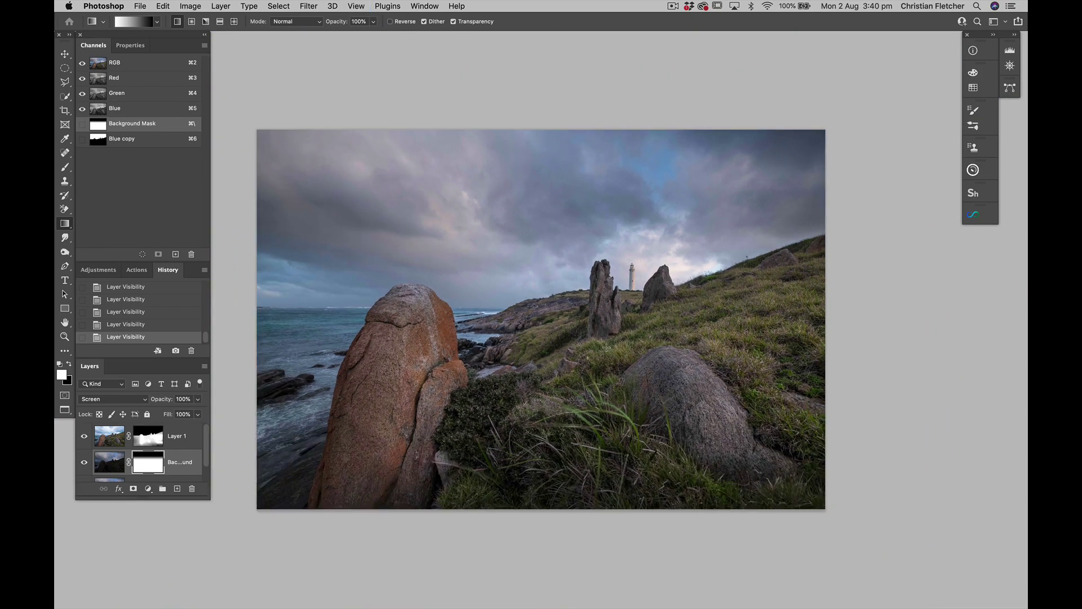
Step: Toggle all layers above the Background repeatedly to compare the blend with the original dark exposure
{"action": "scroll", "coordinate": [128, 428], "scroll_direction": "down", "scroll_amount": 2}
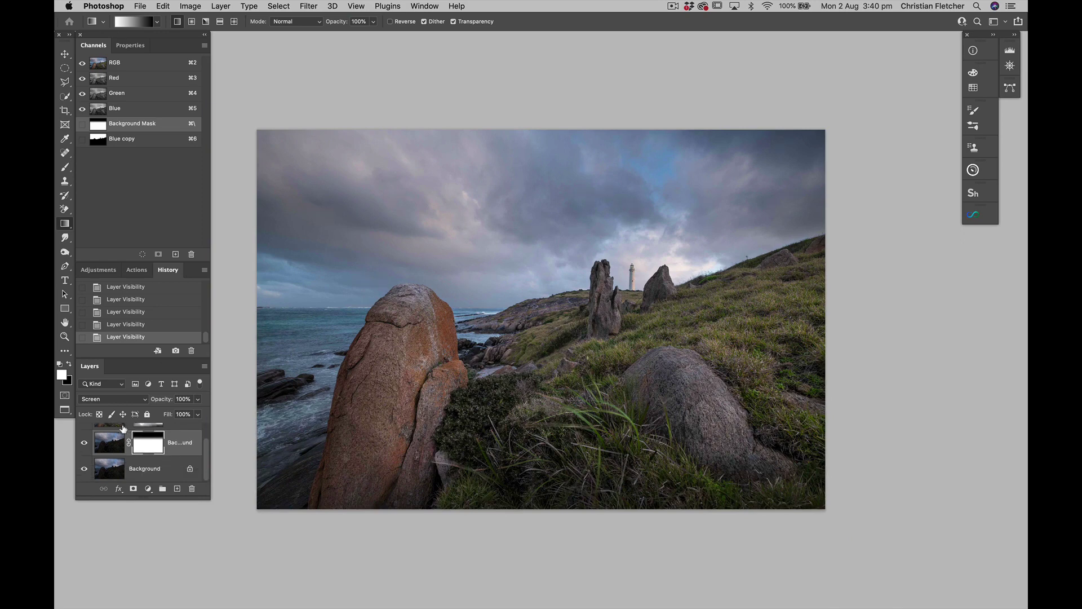
{"action": "left_click", "coordinate": [85, 469], "text": "alt"}
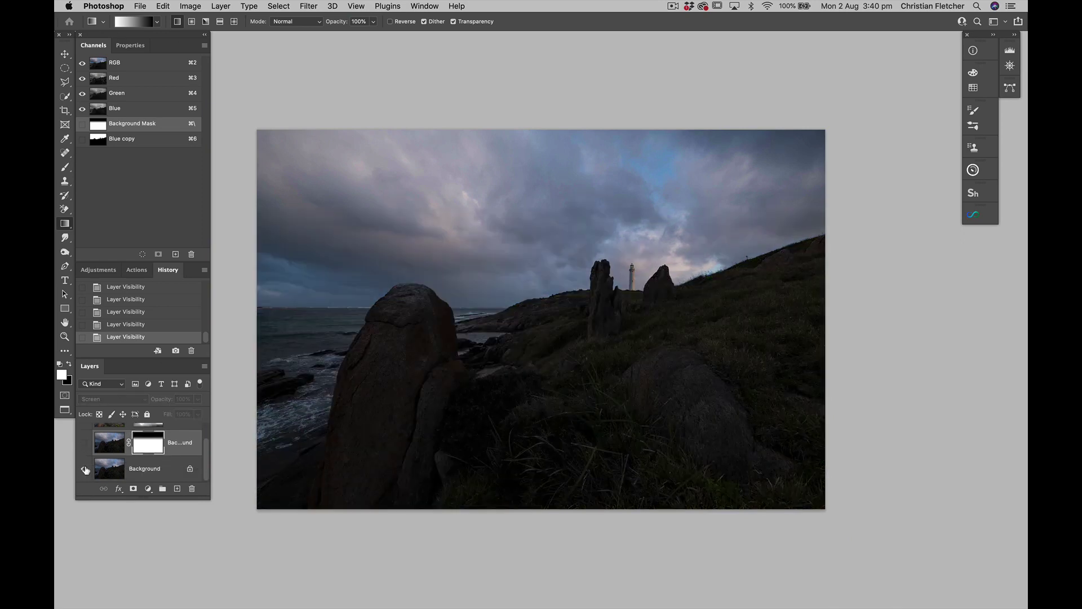
{"action": "left_click", "coordinate": [85, 469], "text": "alt"}
{"action": "left_click", "coordinate": [85, 469], "text": "alt"}
{"action": "left_click", "coordinate": [84, 469], "text": "alt"}
{"action": "left_click", "coordinate": [85, 469], "text": "alt"}
{"action": "left_click", "coordinate": [85, 469], "text": "alt"}
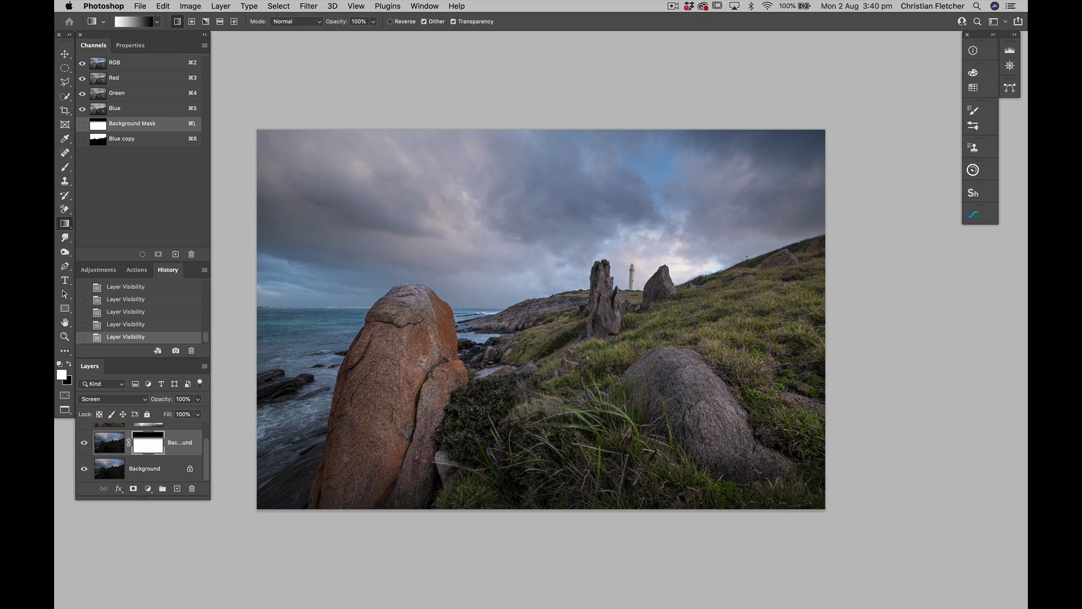
Step: Paint the Screen layer's mask in black across the upper sky with a 2200 px brush at 30% opacity
{"action": "key", "text": "b"}
{"action": "key", "text": "x"}
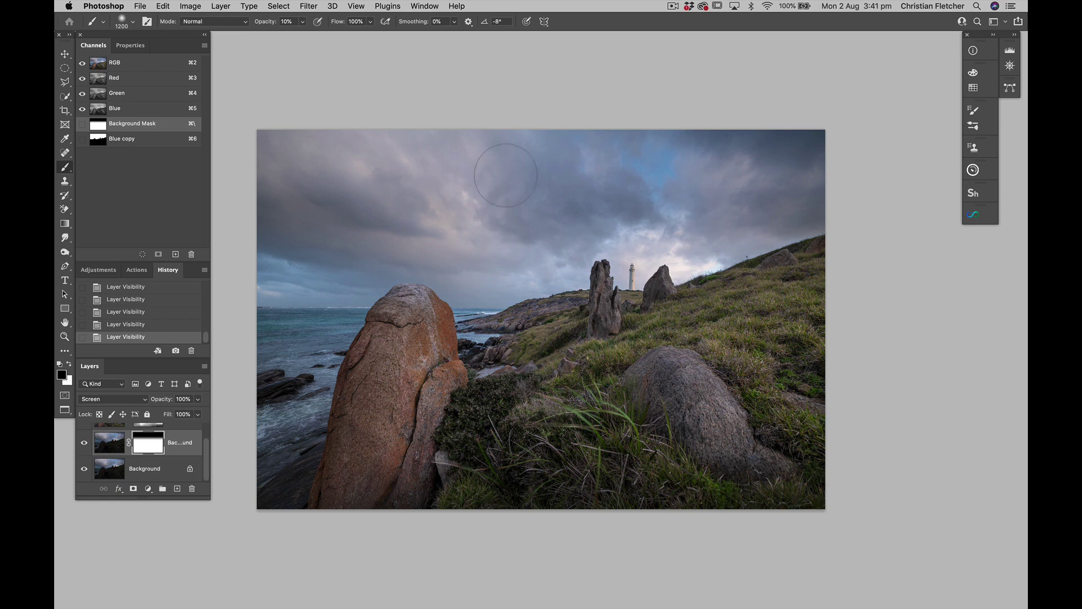
{"action": "key", "text": "bracketright"}
{"action": "key", "text": "bracketright"}
{"action": "key", "text": "bracketright"}
{"action": "key", "text": "bracketright"}
{"action": "key", "text": "bracketright"}
{"action": "key", "text": "bracketright"}
{"action": "key", "text": "bracketright"}
{"action": "key", "text": "bracketright"}
{"action": "key", "text": "bracketright"}
{"action": "key", "text": "bracketright"}
{"action": "key", "text": "3"}
{"action": "mouse_move", "coordinate": [506, 175]}
{"action": "left_mouse_down"}
{"action": "mouse_move", "coordinate": [448, 134]}
{"action": "mouse_move", "coordinate": [276, 181]}
{"action": "mouse_move", "coordinate": [489, 159]}
{"action": "mouse_move", "coordinate": [624, 174]}
{"action": "mouse_move", "coordinate": [834, 229]}
{"action": "mouse_move", "coordinate": [705, 133]}
{"action": "mouse_move", "coordinate": [701, 109]}
{"action": "mouse_move", "coordinate": [604, 121]}
{"action": "mouse_move", "coordinate": [688, 237]}
{"action": "left_mouse_up"}
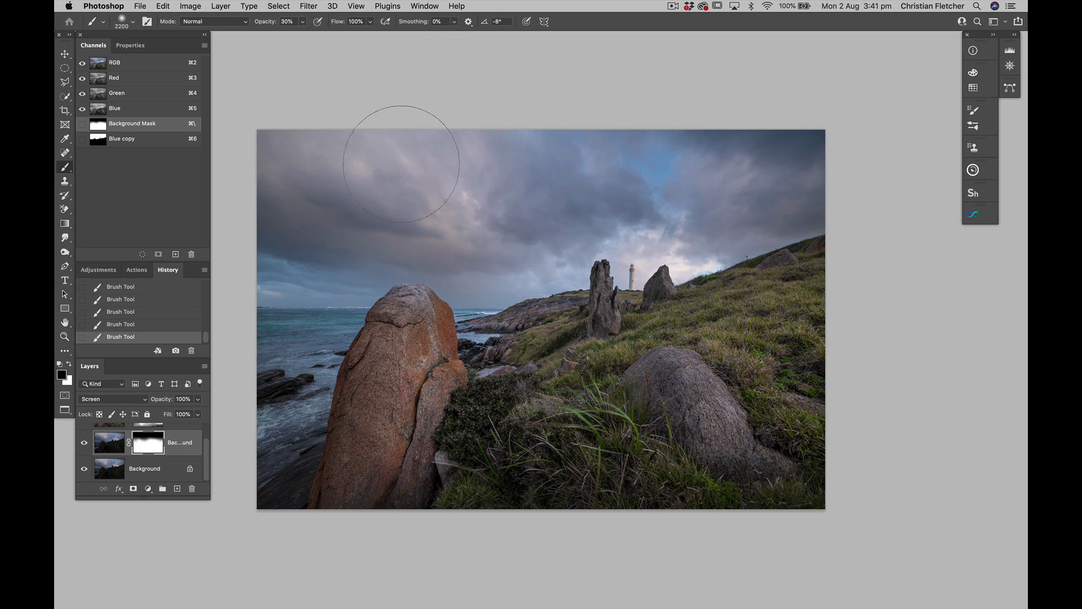
Step: Reduce the brush to 600 px and toggle the Screen layer's visibility to compare the sky before and after
{"action": "key", "text": "bracketleft"}
{"action": "key", "text": "bracketleft"}
{"action": "key", "text": "bracketleft"}
{"action": "key", "text": "bracketleft"}
{"action": "key", "text": "bracketleft"}
{"action": "key", "text": "bracketleft"}
{"action": "key", "text": "bracketleft"}
{"action": "key", "text": "bracketleft"}
{"action": "key", "text": "bracketleft"}
{"action": "key", "text": "bracketleft"}
{"action": "key", "text": "bracketleft"}
{"action": "key", "text": "bracketleft"}
{"action": "key", "text": "bracketleft"}
{"action": "key", "text": "bracketleft"}
{"action": "left_click", "coordinate": [84, 443]}
{"action": "left_click", "coordinate": [83, 443]}
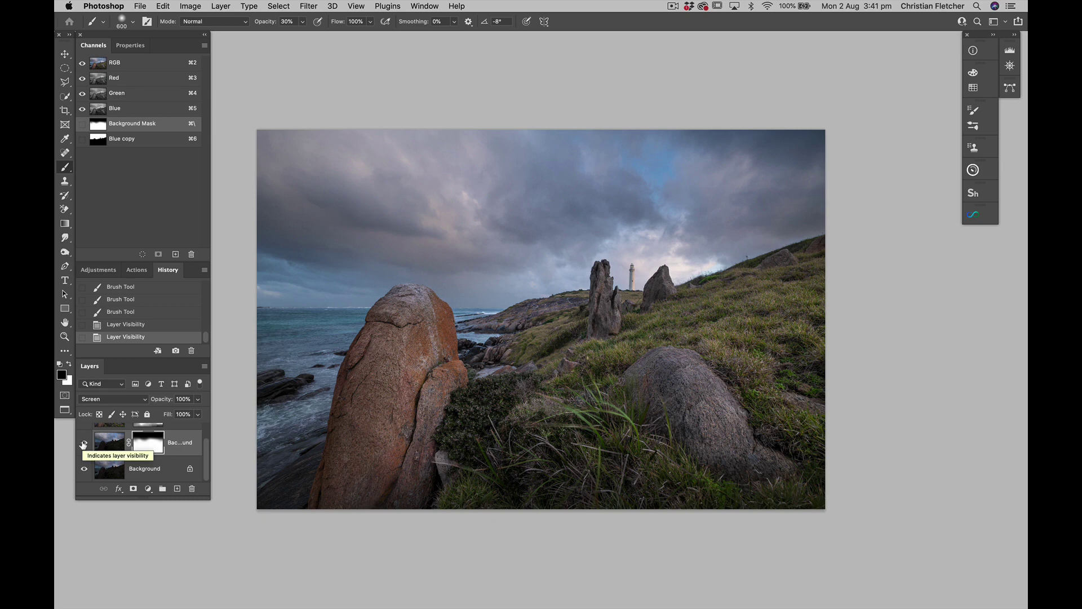
{"action": "scroll", "coordinate": [96, 446], "scroll_direction": "up", "scroll_amount": 2}
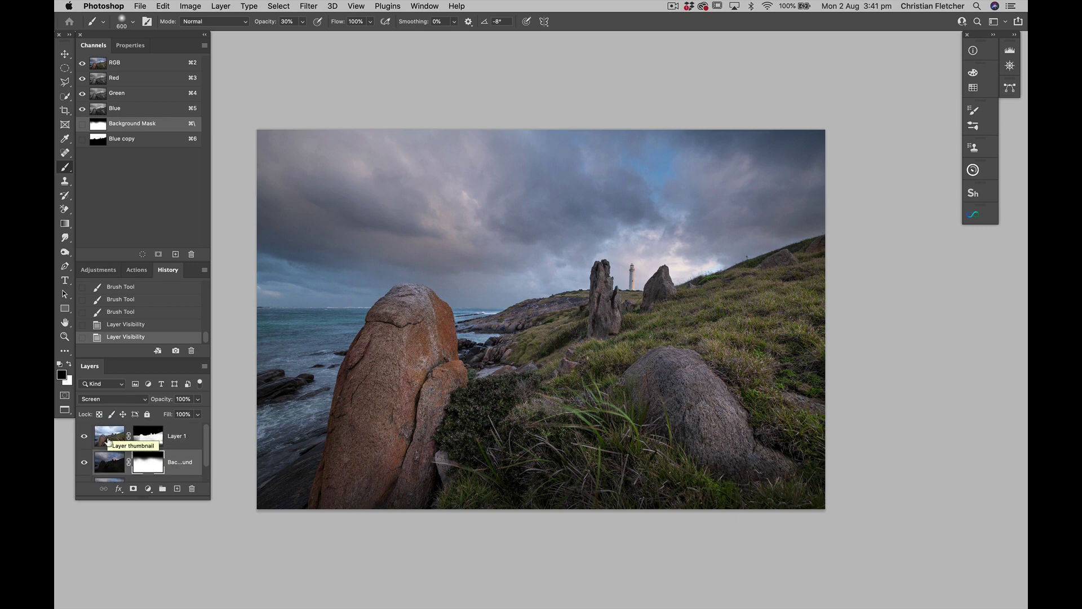
{"action": "left_click", "coordinate": [109, 441], "text": "super"}
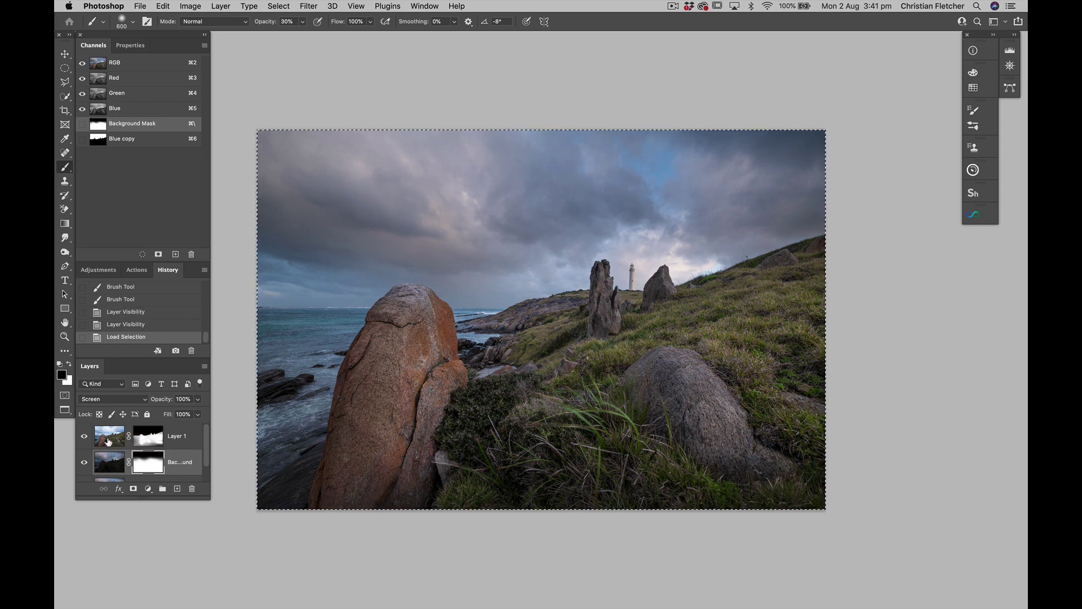
{"action": "key", "text": "super+d"}
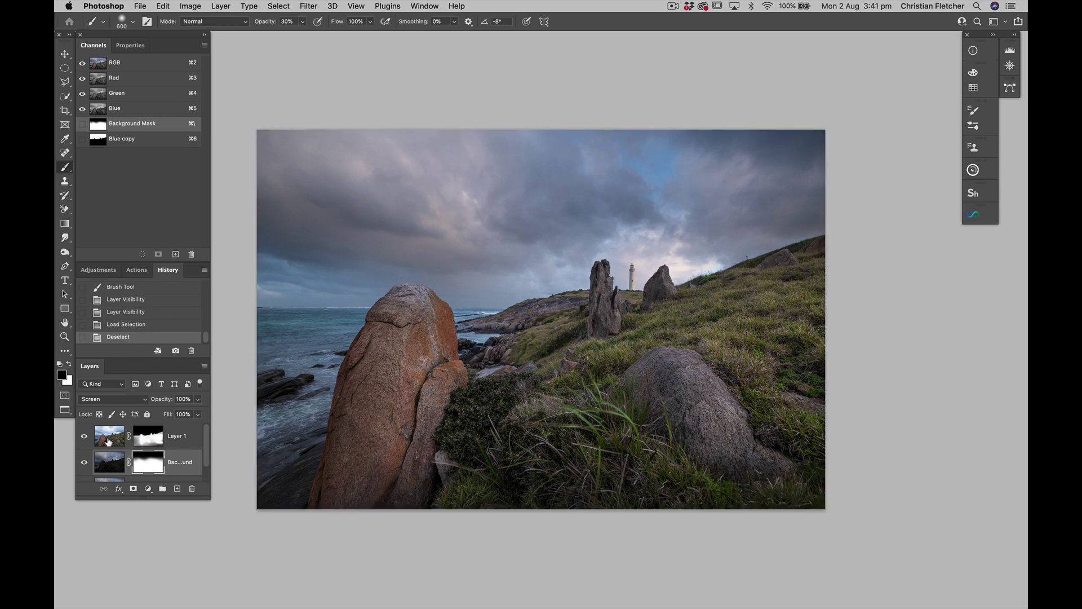
{"action": "scroll", "coordinate": [142, 450], "scroll_direction": "down", "scroll_amount": 1}
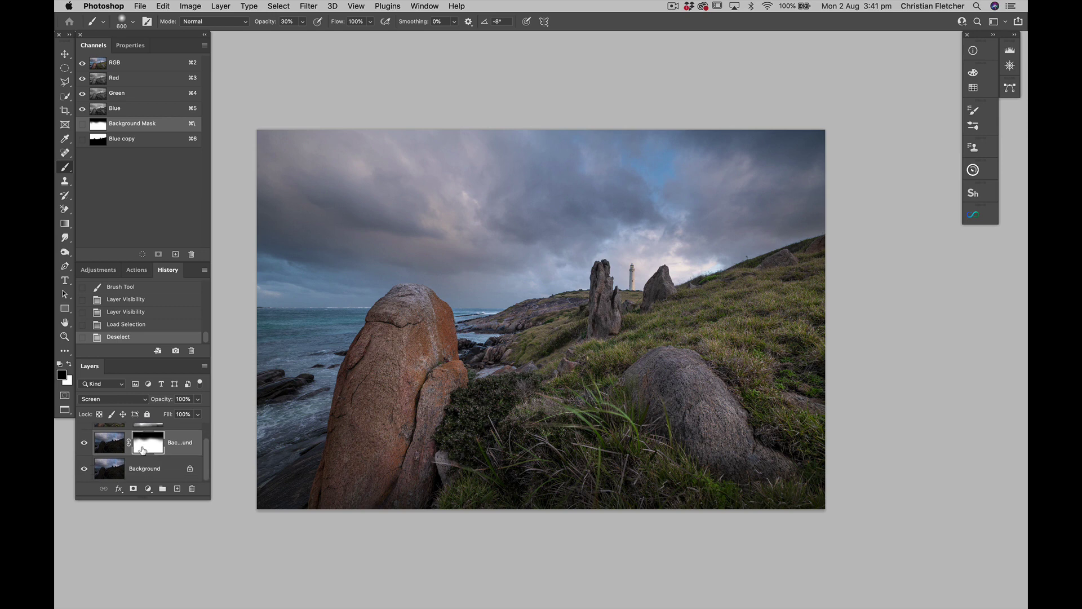
{"action": "scroll", "coordinate": [142, 450], "scroll_direction": "up", "scroll_amount": 1}
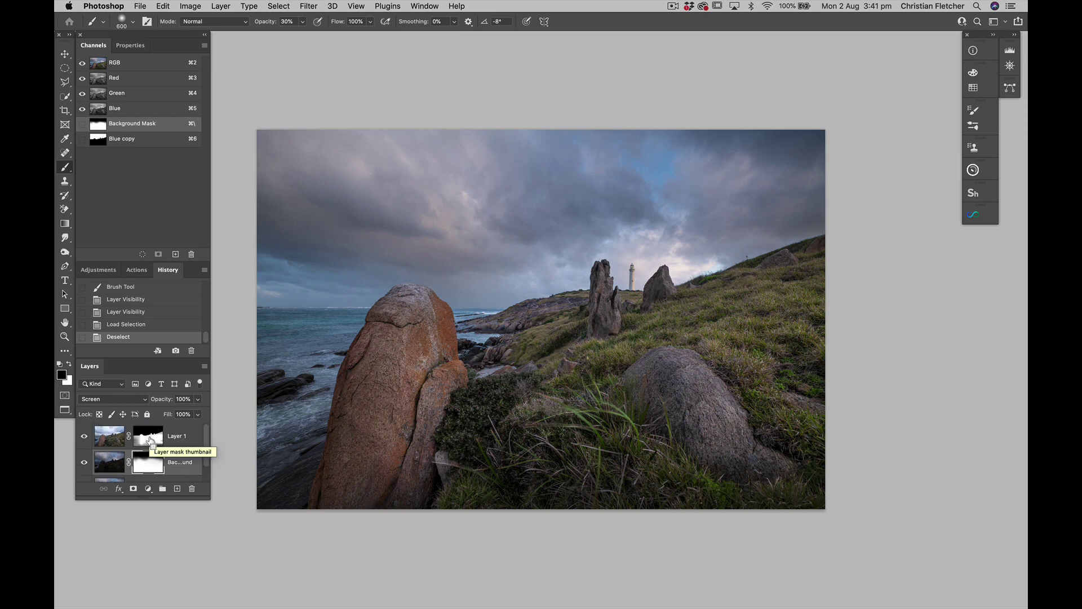
Step: Load Layer 1's mask as a selection, invert it to cover the sky, and target the Screen layer's mask
{"action": "left_click", "coordinate": [150, 440], "text": "super"}
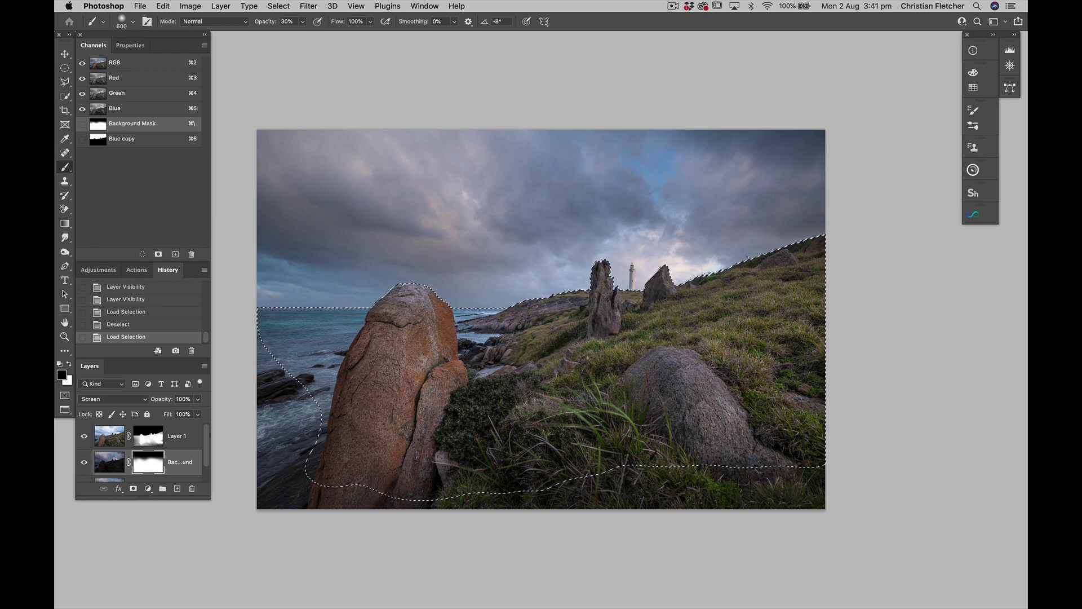
{"action": "key", "text": "super+shift+i"}
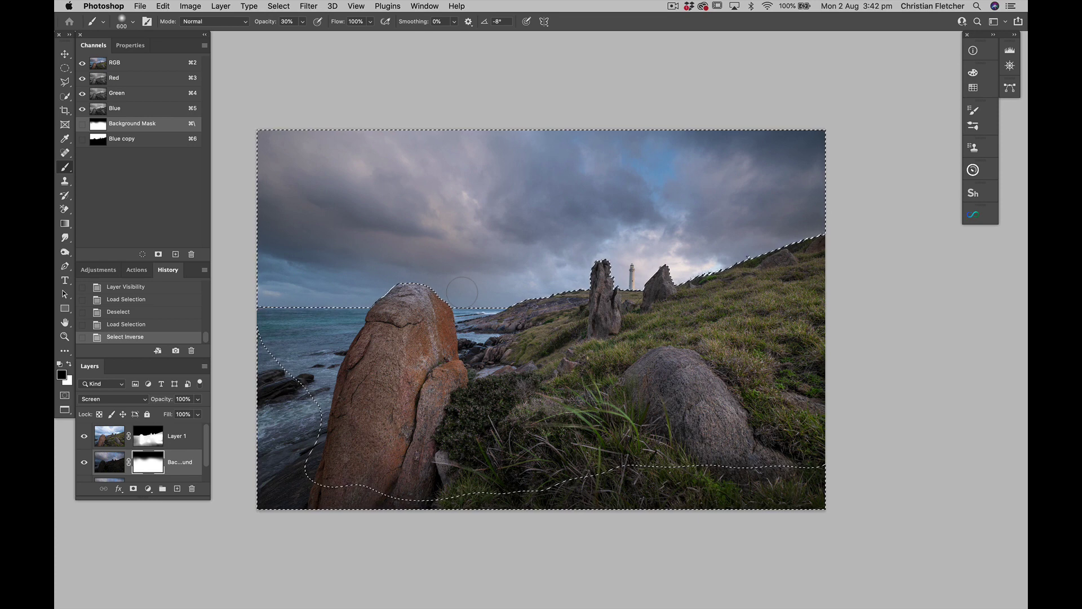
{"action": "left_click", "coordinate": [146, 440]}
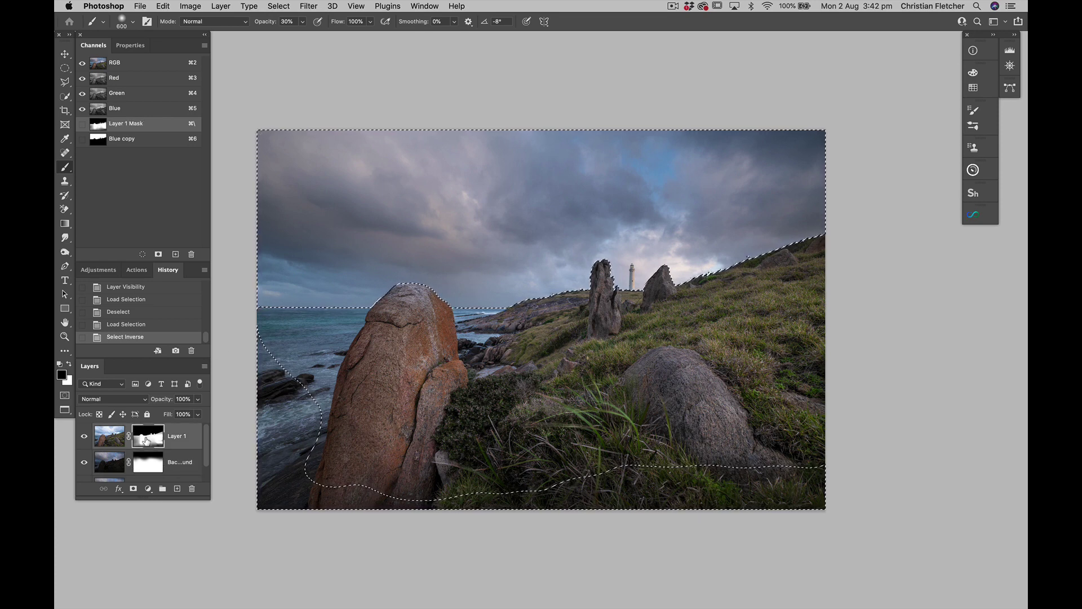
{"action": "left_click", "coordinate": [146, 462]}
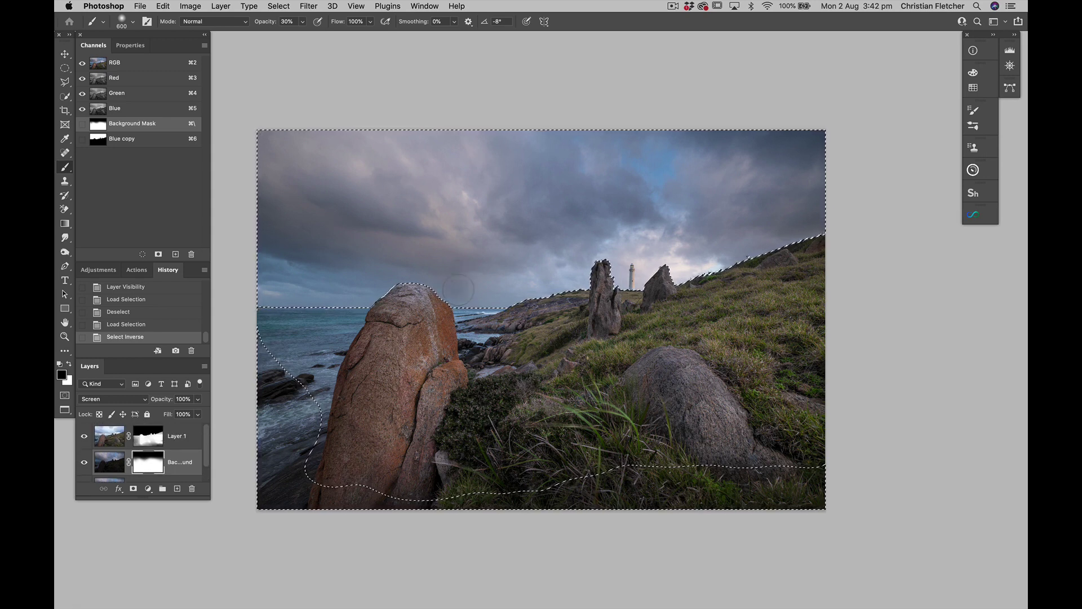
Step: Try painting the Screen layer's mask in black beside the orange boulder within the selection, using a 250 px brush at 10% opacity, and deselect
{"action": "left_click_drag", "start_coordinate": [457, 289], "coordinate": [467, 303]}
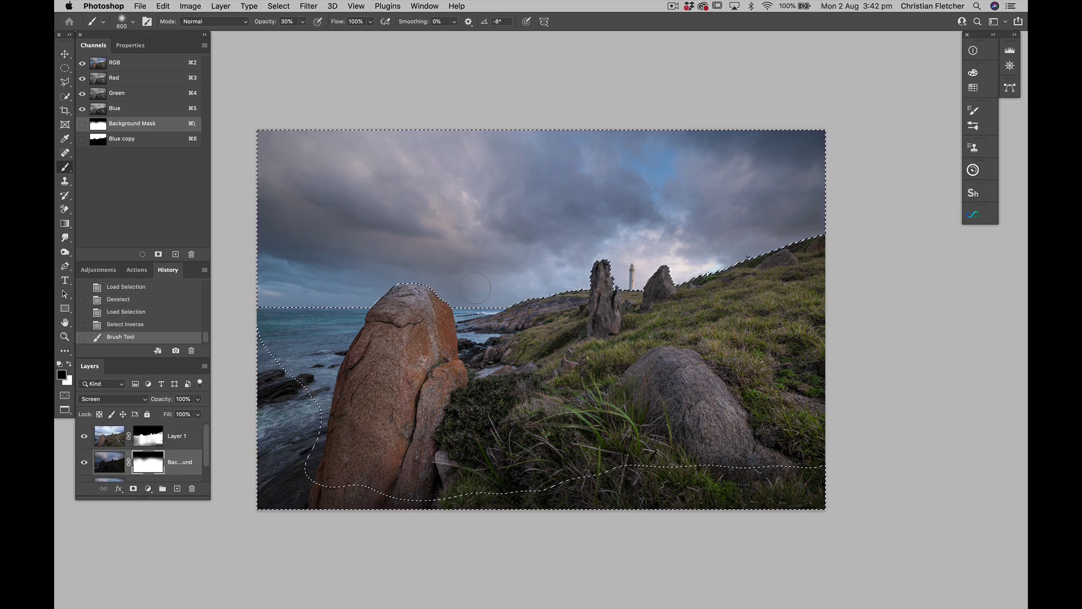
{"action": "key", "text": "super+z"}
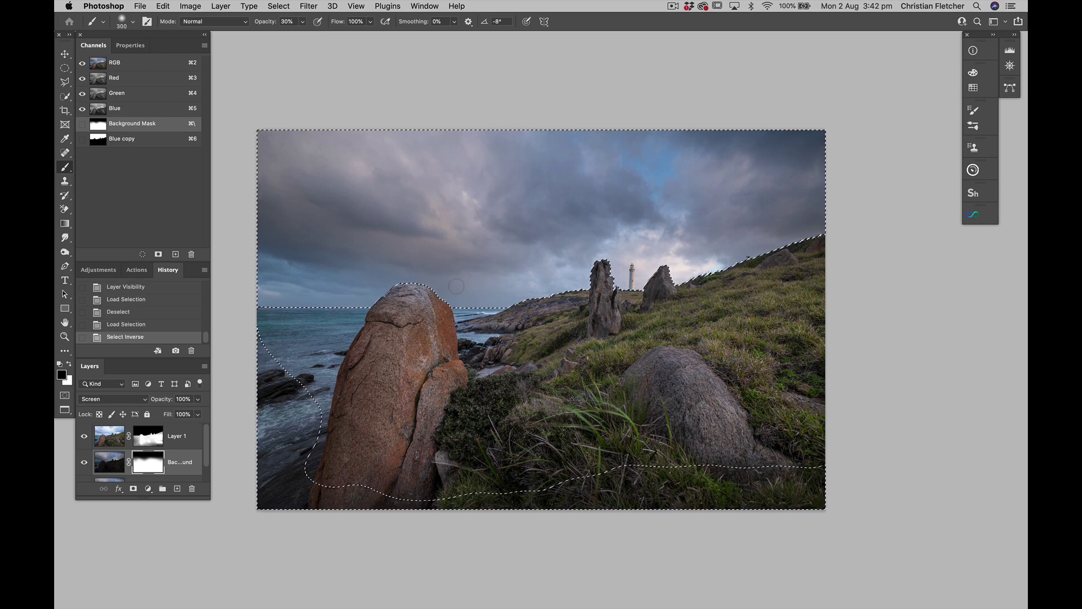
{"action": "key", "text": "1"}
{"action": "mouse_move", "coordinate": [455, 295]}
{"action": "left_mouse_down"}
{"action": "mouse_move", "coordinate": [476, 305]}
{"action": "mouse_move", "coordinate": [465, 280]}
{"action": "mouse_move", "coordinate": [460, 289]}
{"action": "mouse_move", "coordinate": [463, 273]}
{"action": "mouse_move", "coordinate": [438, 283]}
{"action": "mouse_move", "coordinate": [419, 274]}
{"action": "mouse_move", "coordinate": [448, 289]}
{"action": "left_mouse_up"}
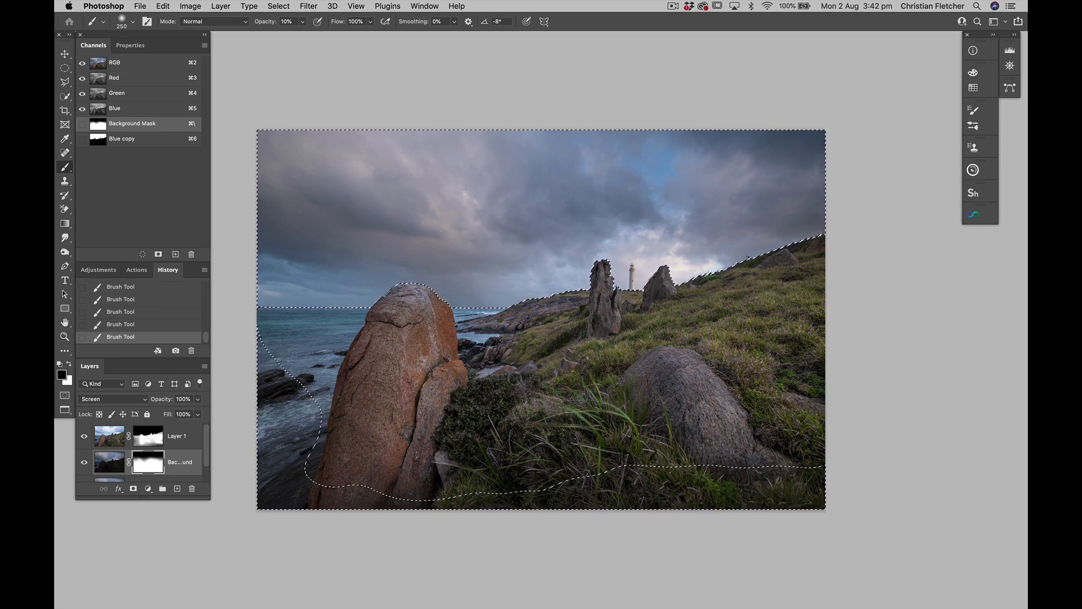
{"action": "key", "text": "super+d"}
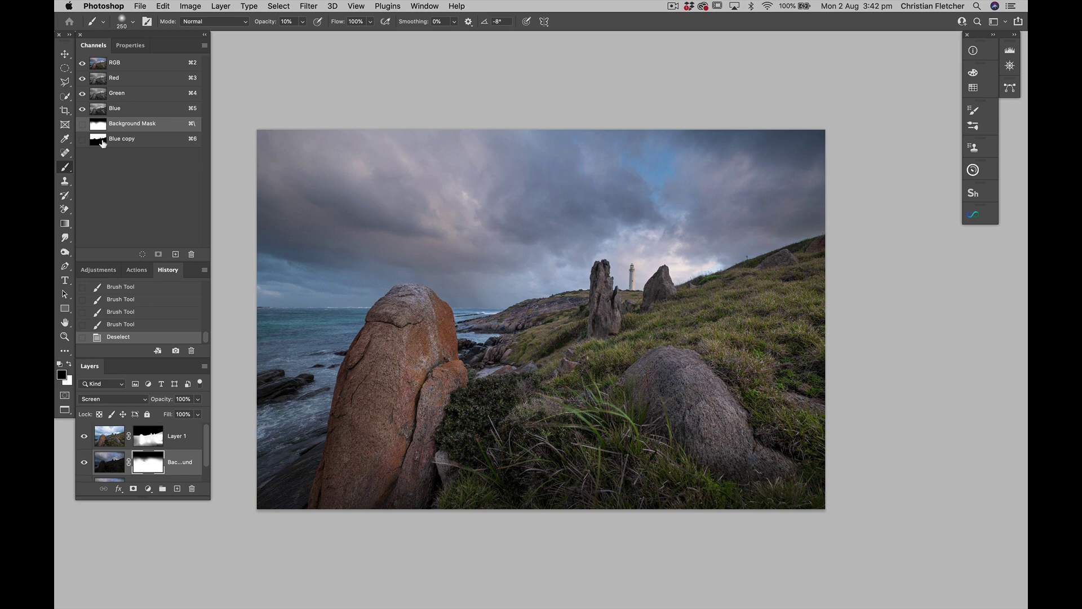
{"action": "scroll", "coordinate": [127, 307], "scroll_direction": "up", "scroll_amount": 2}
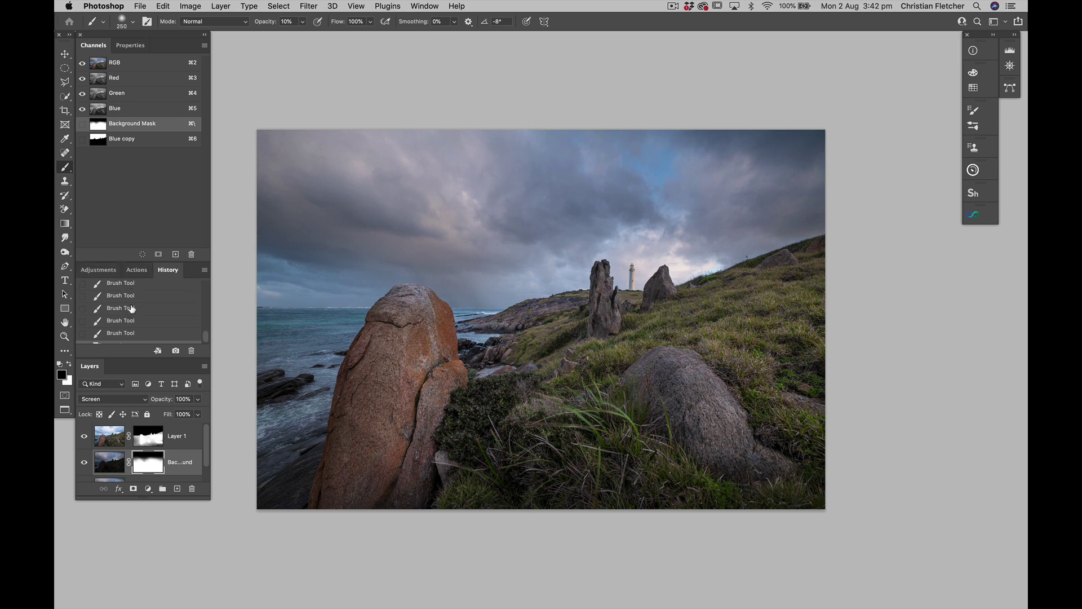
{"action": "scroll", "coordinate": [131, 308], "scroll_direction": "down", "scroll_amount": 1}
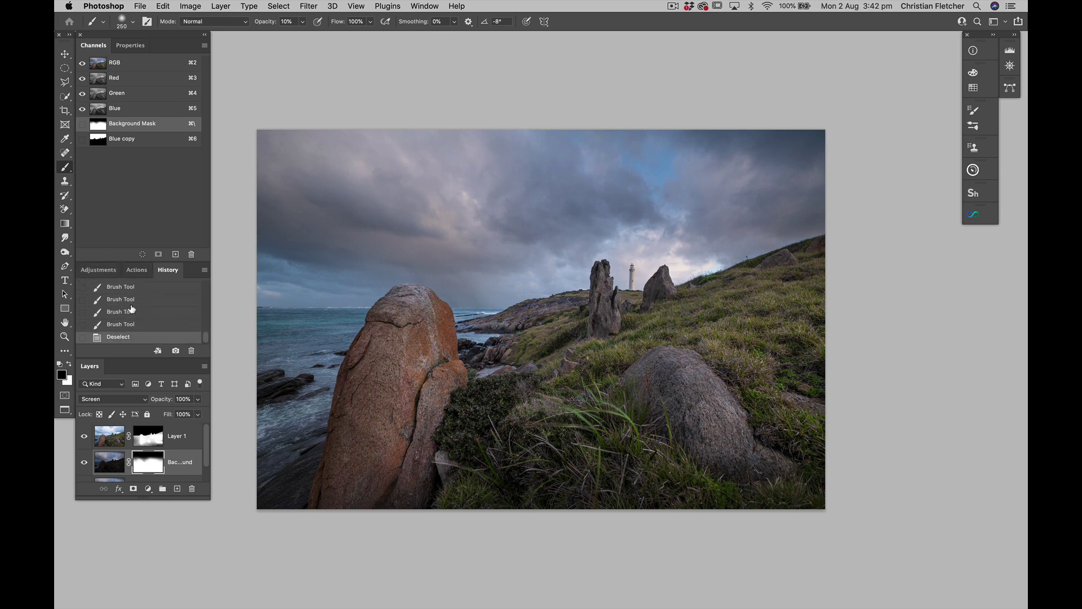
Step: Undo the horizon brush strokes and the selection inversion, and clear the remaining selection
{"action": "key", "text": "super+z"}
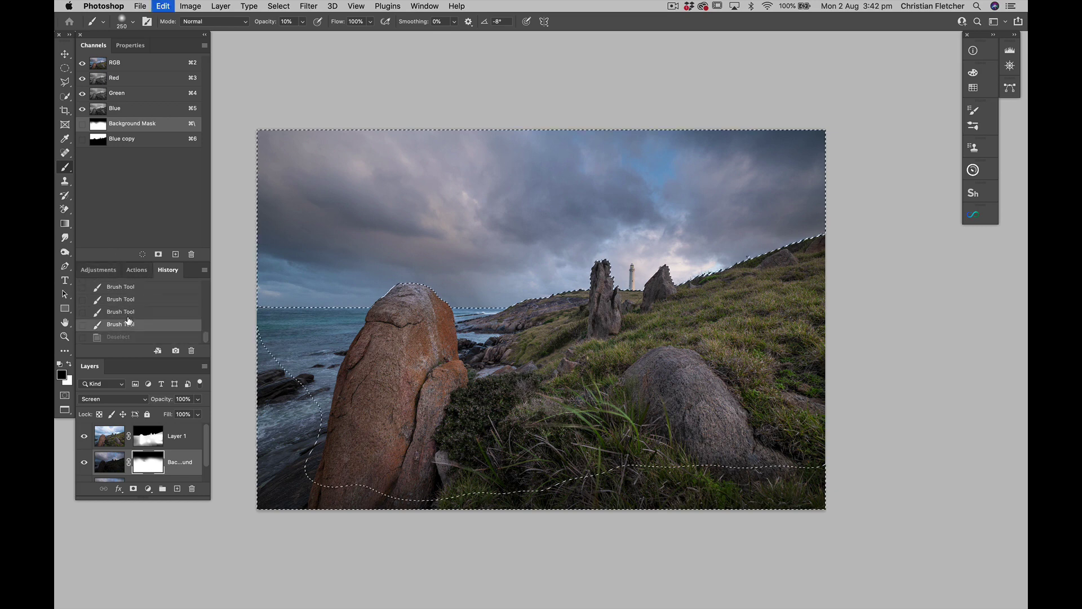
{"action": "key", "text": "super+z"}
{"action": "key", "text": "super+z"}
{"action": "key", "text": "super+z"}
{"action": "key", "text": "super+z"}
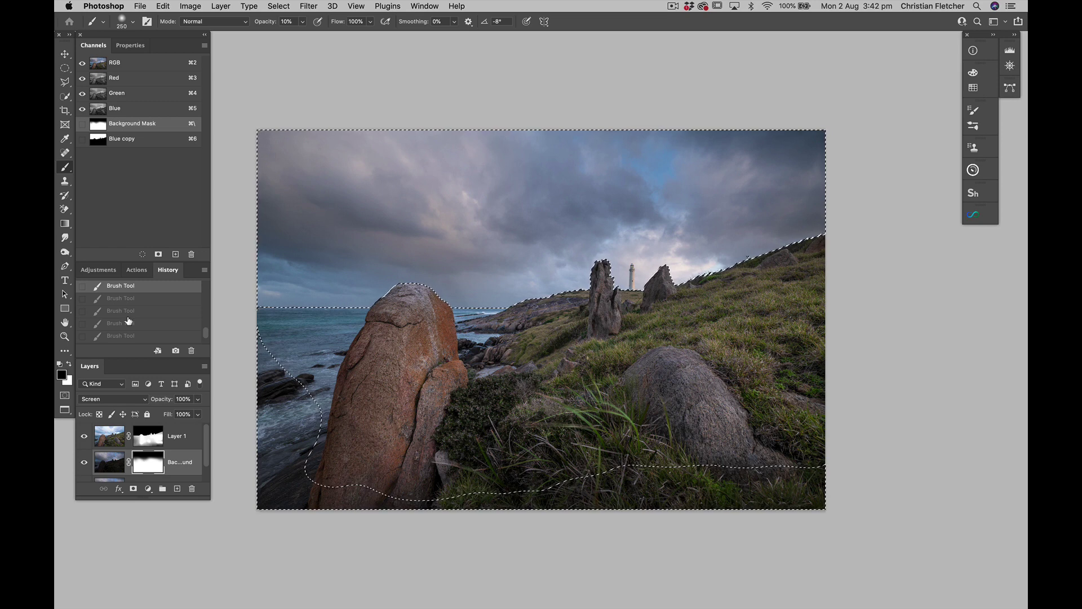
{"action": "key", "text": "super+z"}
{"action": "key", "text": "super+z"}
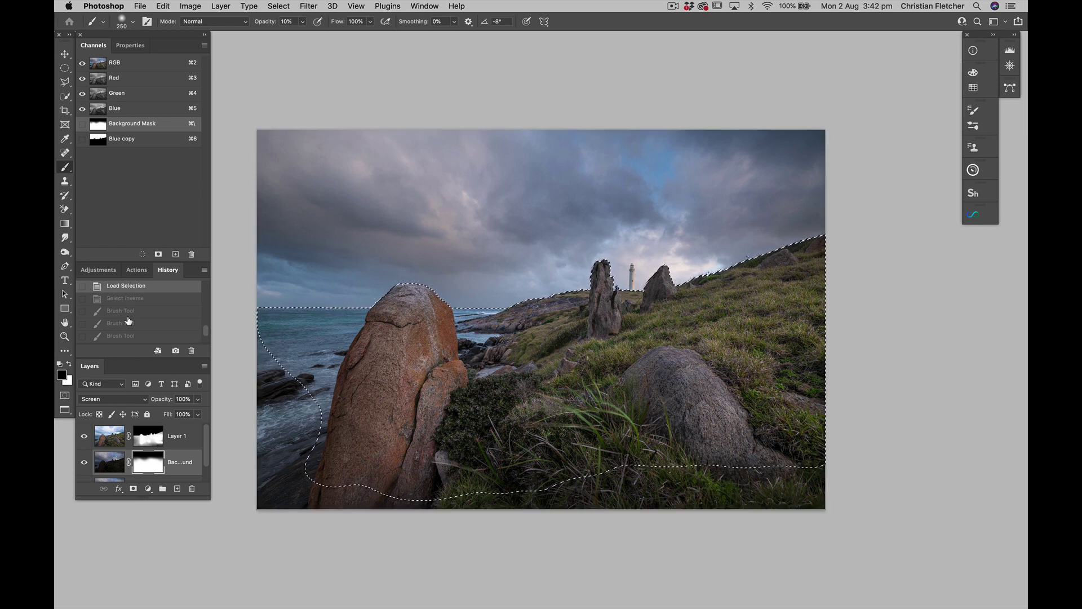
{"action": "key", "text": "super+d"}
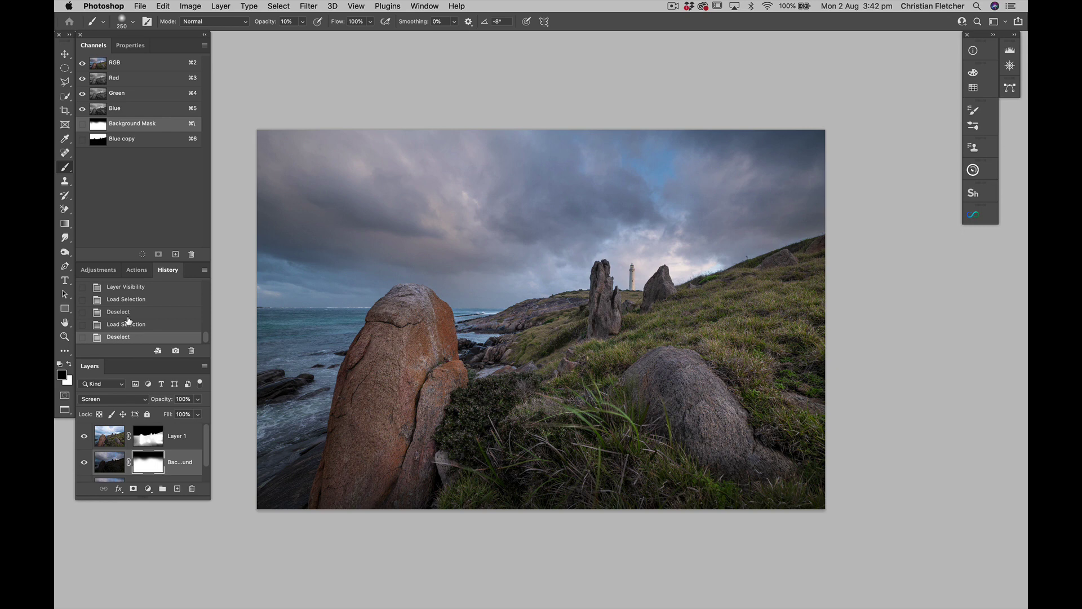
Step: Add a Curves adjustment layer directly above Layer 1
{"action": "scroll", "coordinate": [393, 260], "scroll_direction": "left", "scroll_amount": 2}
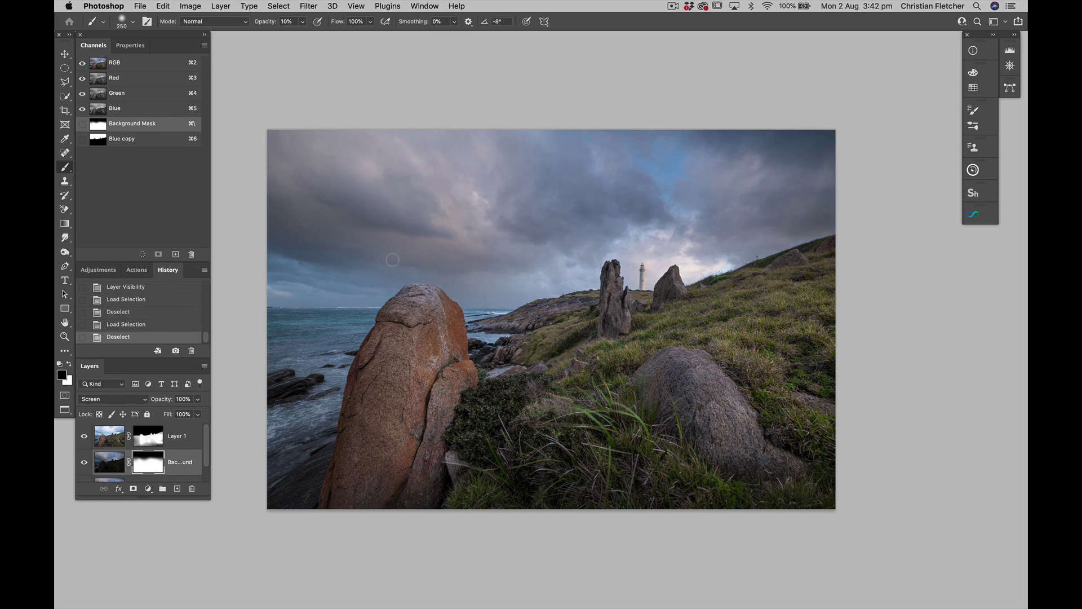
{"action": "scroll", "coordinate": [392, 259], "scroll_direction": "left", "scroll_amount": 5}
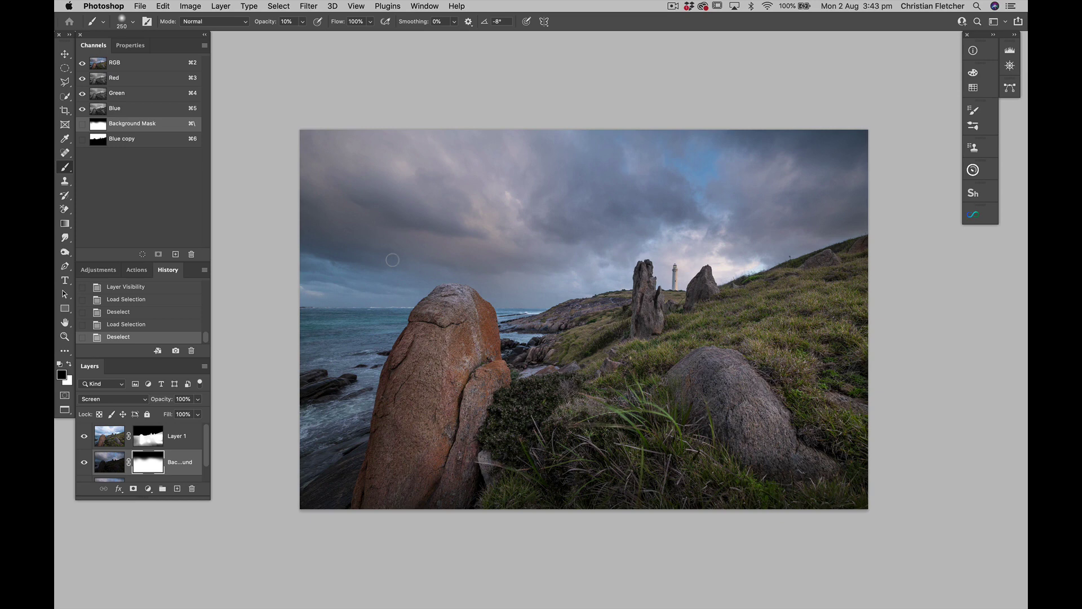
{"action": "left_click", "coordinate": [177, 435]}
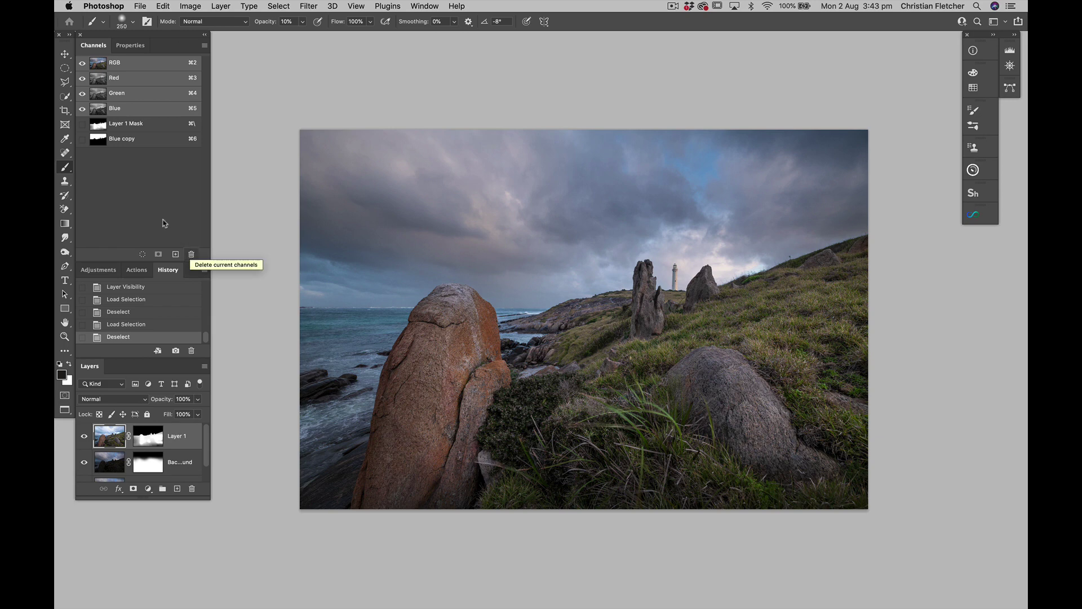
{"action": "left_click", "coordinate": [104, 271]}
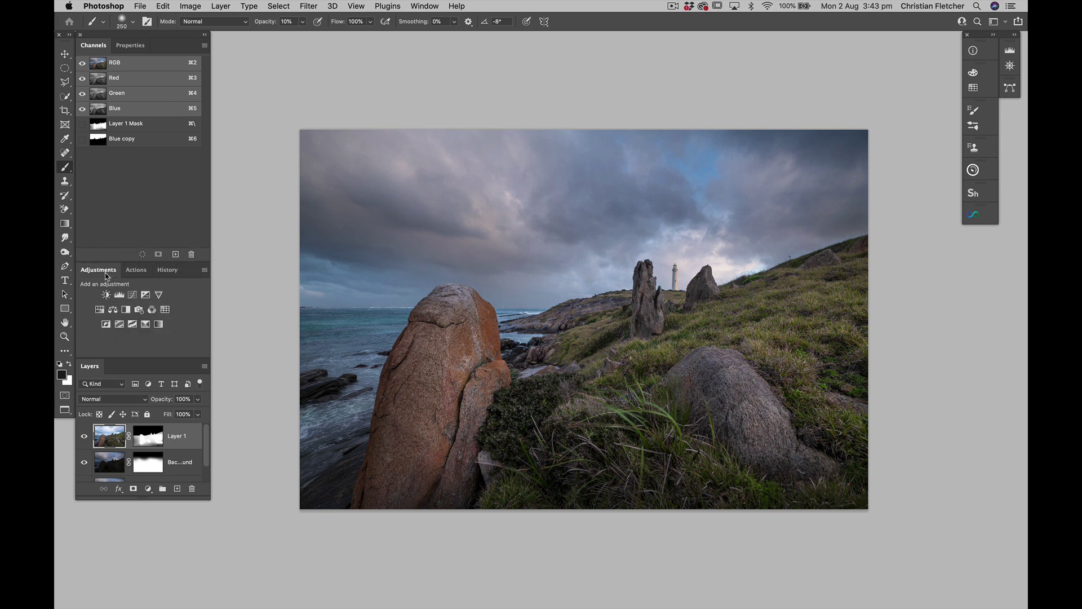
{"action": "left_click", "coordinate": [133, 296]}
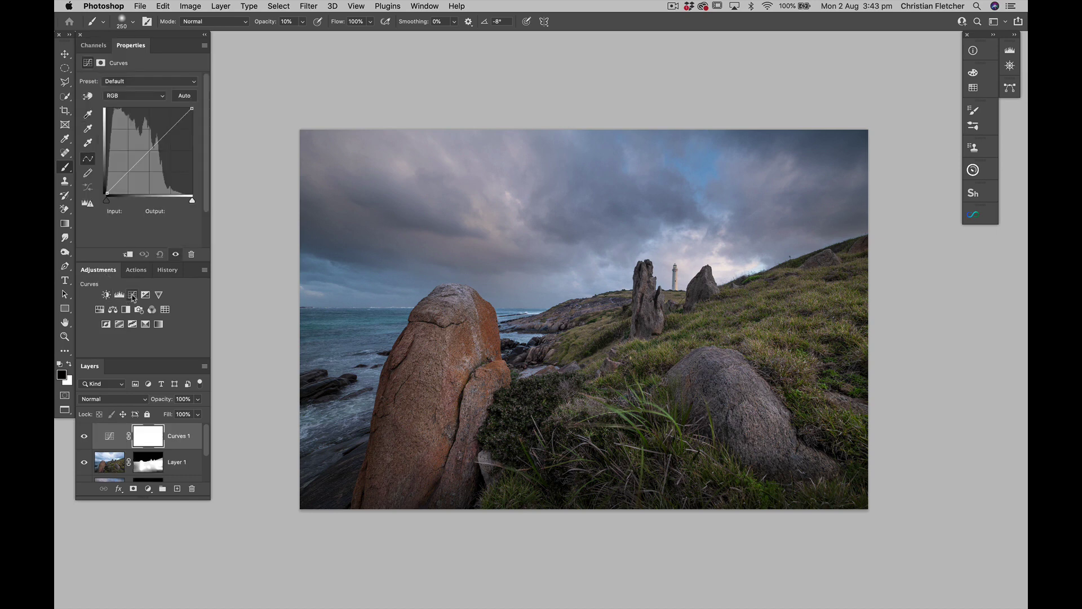
Step: Set the Curves layer's blending mode to Screen and invert its mask to black
{"action": "left_click", "coordinate": [121, 406]}
{"action": "left_click", "coordinate": [111, 481]}
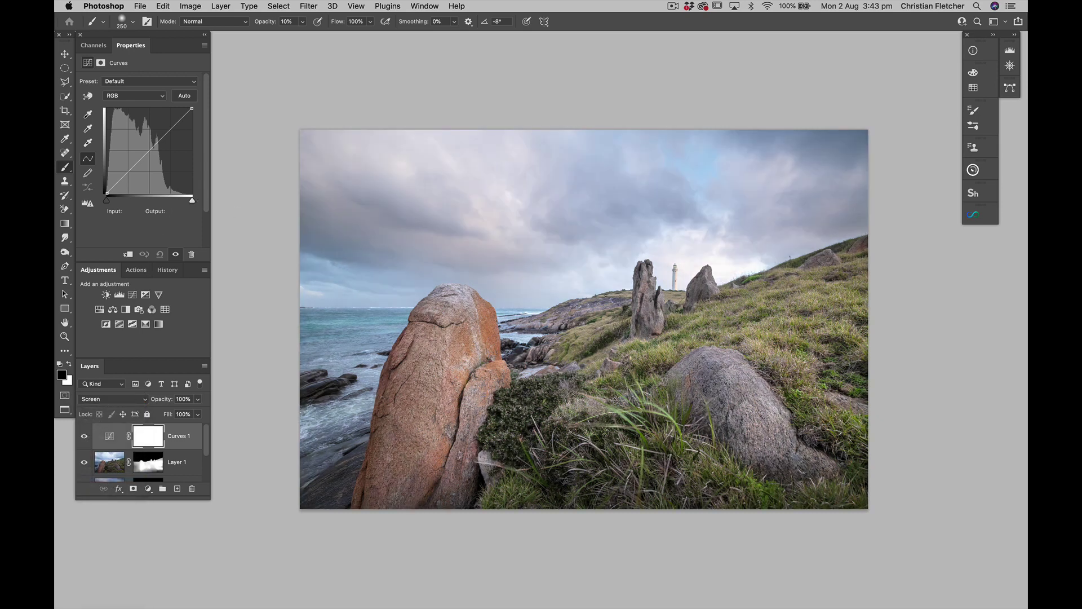
{"action": "key", "text": "super+i"}
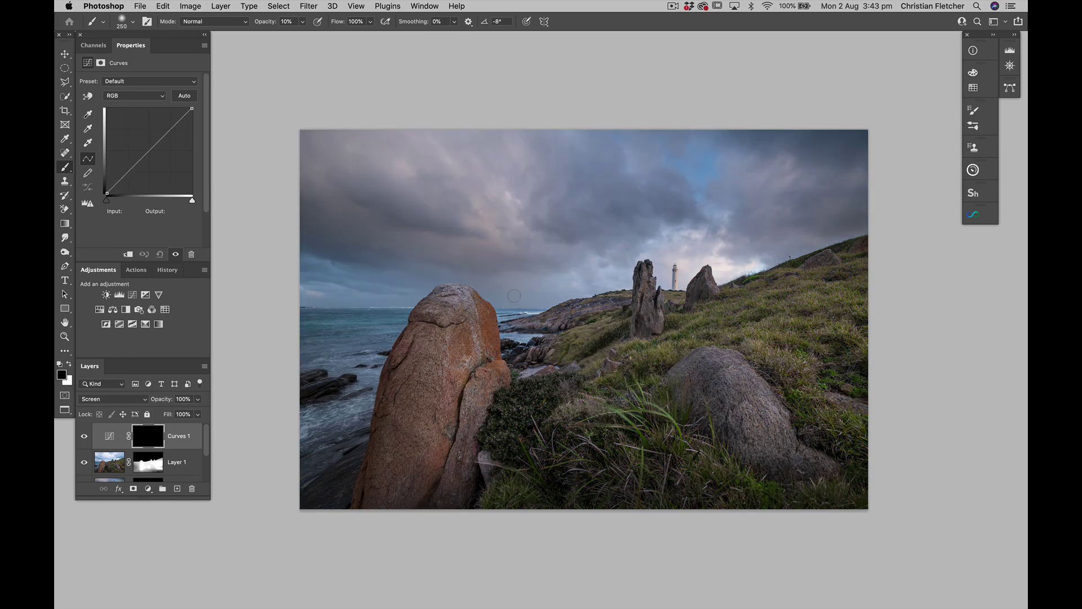
Step: Paint the Curves mask white over the grassy slope and grey boulder with a 1700 px brush at 30% opacity
{"action": "key", "text": "x"}
{"action": "key", "text": "bracketright"}
{"action": "key", "text": "bracketright"}
{"action": "key", "text": "bracketright"}
{"action": "key", "text": "bracketright"}
{"action": "key", "text": "bracketright"}
{"action": "key", "text": "bracketright"}
{"action": "key", "text": "bracketright"}
{"action": "key", "text": "bracketright"}
{"action": "key", "text": "bracketright"}
{"action": "key", "text": "bracketright"}
{"action": "key", "text": "bracketright"}
{"action": "key", "text": "bracketright"}
{"action": "key", "text": "bracketright"}
{"action": "key", "text": "3"}
{"action": "mouse_move", "coordinate": [845, 322]}
{"action": "left_mouse_down"}
{"action": "mouse_move", "coordinate": [723, 356]}
{"action": "mouse_move", "coordinate": [642, 363]}
{"action": "mouse_move", "coordinate": [699, 315]}
{"action": "mouse_move", "coordinate": [789, 288]}
{"action": "mouse_move", "coordinate": [851, 293]}
{"action": "mouse_move", "coordinate": [783, 293]}
{"action": "left_mouse_up"}
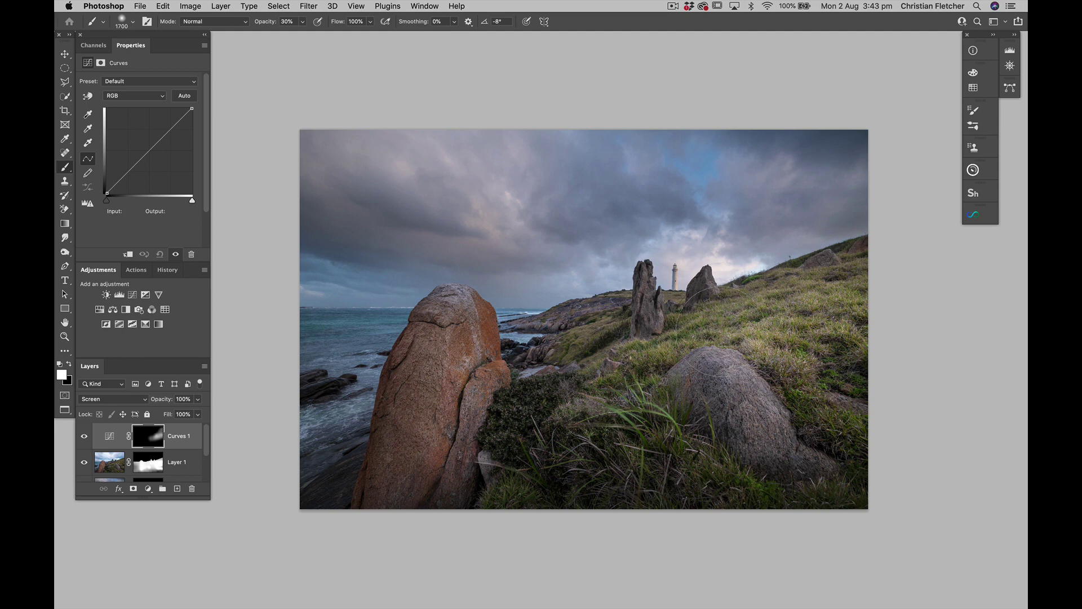
{"action": "left_click", "coordinate": [753, 385]}
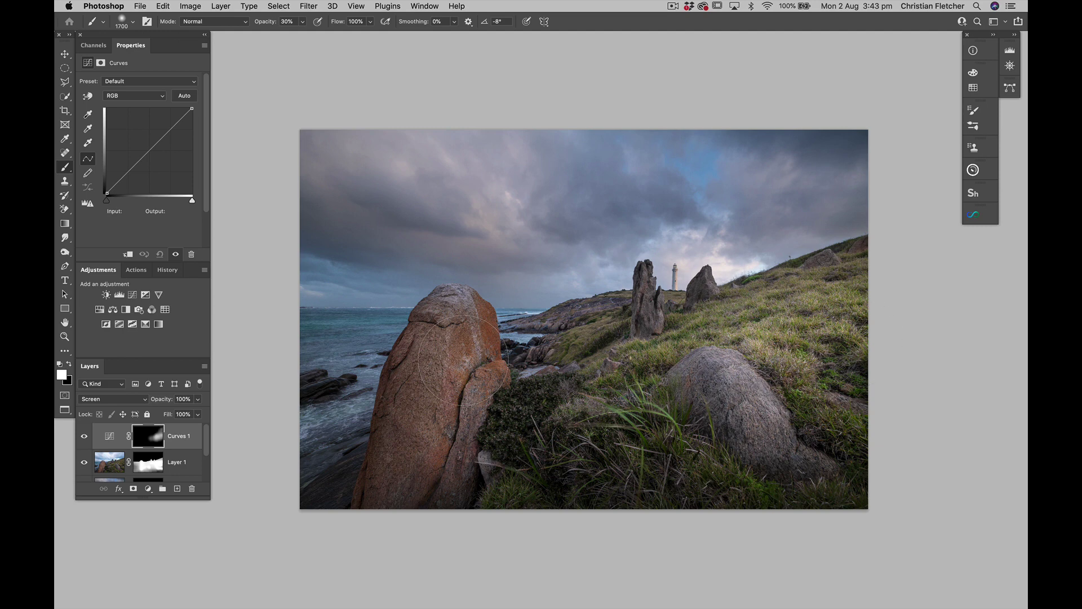
Step: Paint the Curves mask white down the orange boulder with a 900 px brush at 30% opacity
{"action": "key", "text": "bracketleft"}
{"action": "key", "text": "bracketleft"}
{"action": "key", "text": "bracketleft"}
{"action": "key", "text": "bracketleft"}
{"action": "key", "text": "bracketleft"}
{"action": "key", "text": "bracketleft"}
{"action": "key", "text": "bracketleft"}
{"action": "key", "text": "bracketleft"}
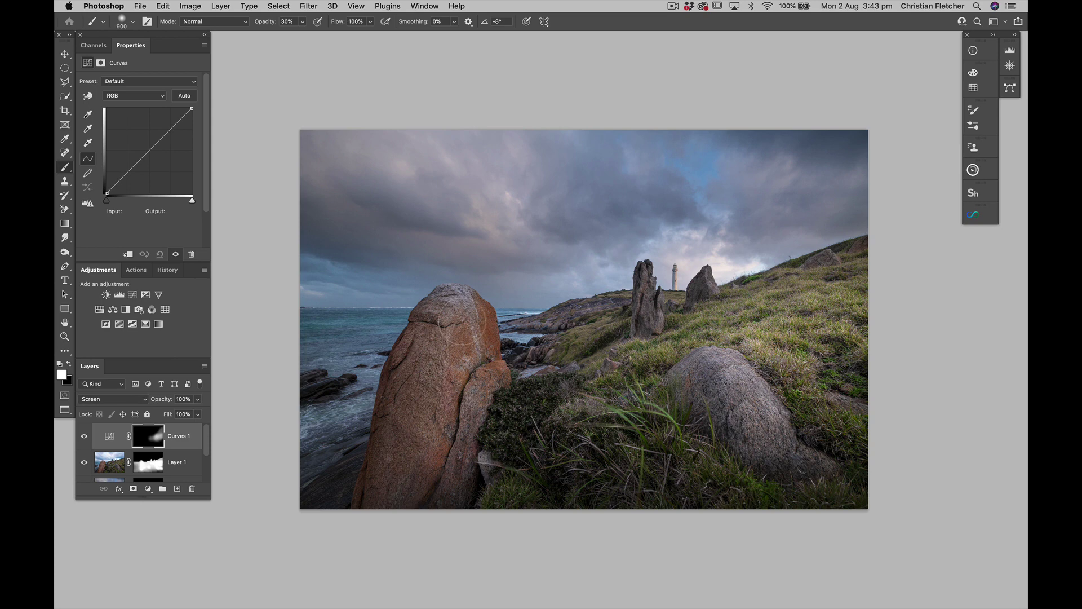
{"action": "mouse_move", "coordinate": [459, 325]}
{"action": "left_mouse_down"}
{"action": "mouse_move", "coordinate": [471, 397]}
{"action": "mouse_move", "coordinate": [485, 392]}
{"action": "mouse_move", "coordinate": [456, 324]}
{"action": "mouse_move", "coordinate": [451, 417]}
{"action": "mouse_move", "coordinate": [405, 447]}
{"action": "left_mouse_up"}
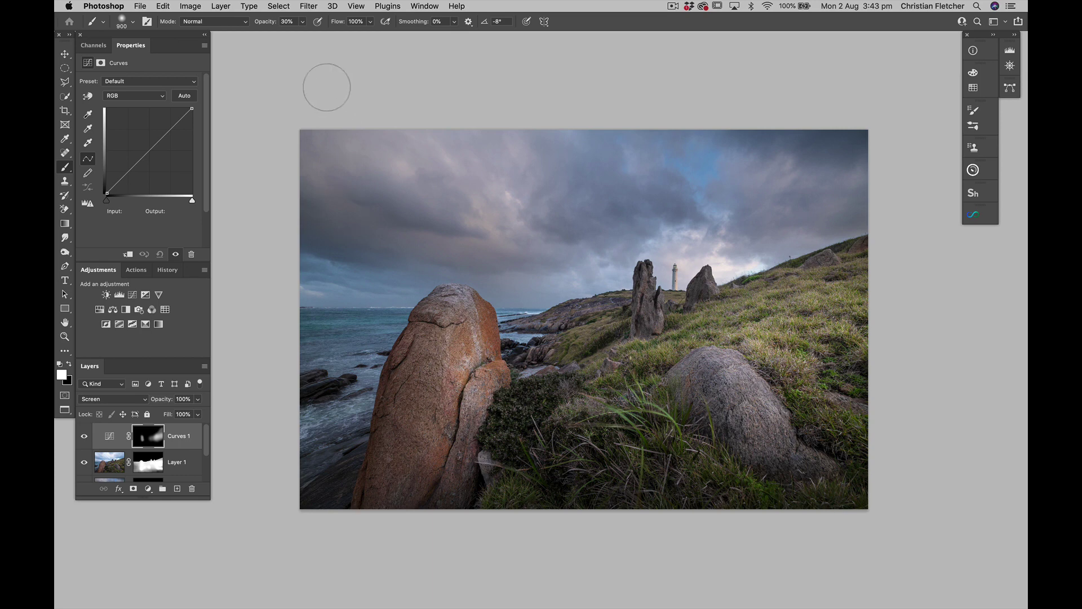
Step: Load the sky selection, invert it to the land, paint the Curves mask white on the orange boulder at 700 px and 30% opacity, and deselect
{"action": "left_click", "coordinate": [279, 6]}
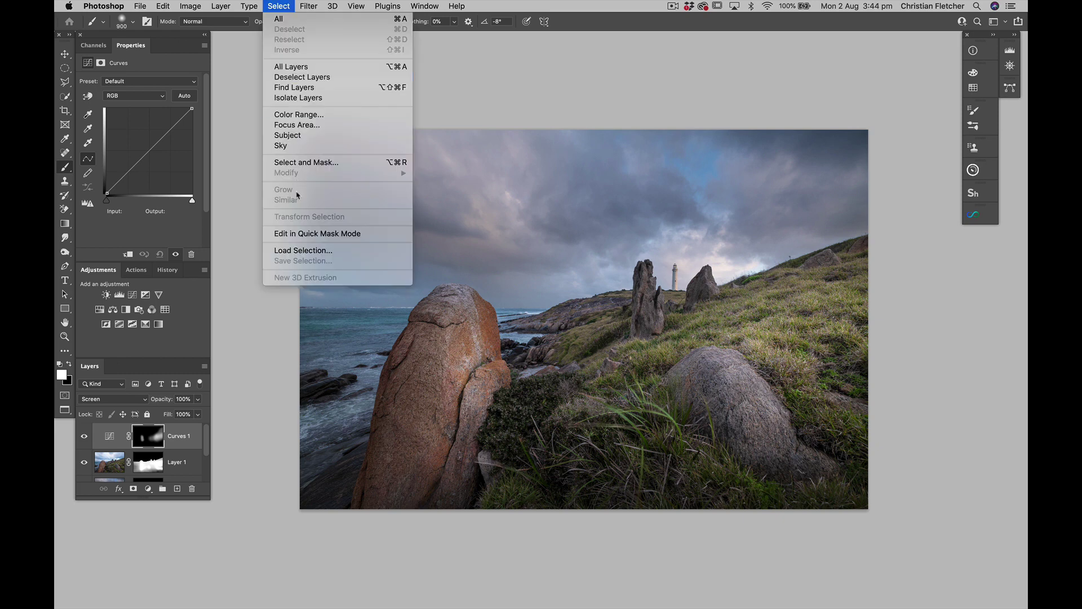
{"action": "left_click", "coordinate": [301, 250]}
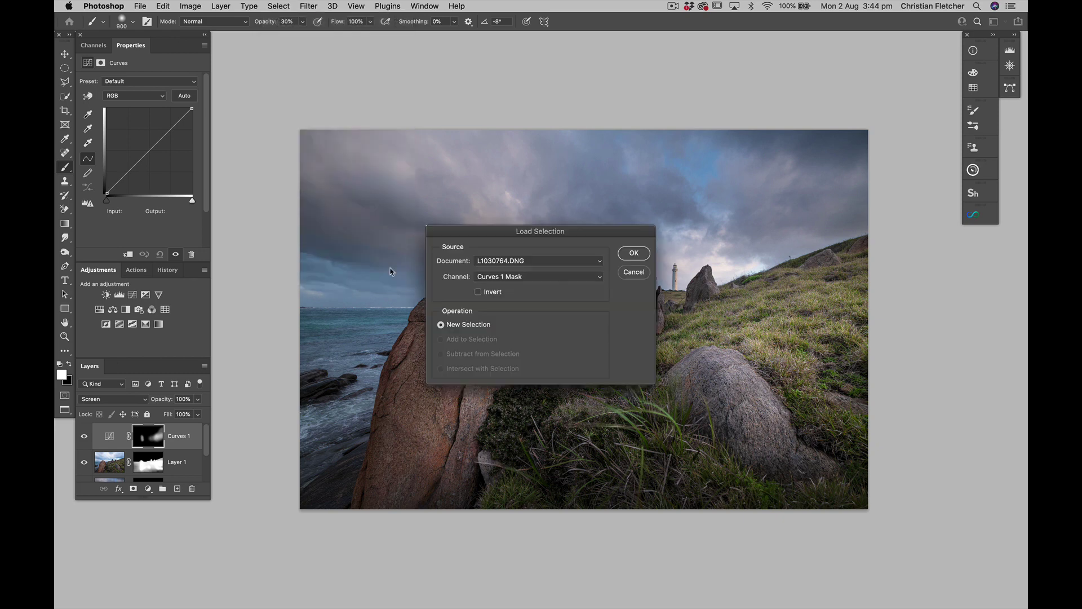
{"action": "left_click", "coordinate": [496, 278]}
{"action": "left_click", "coordinate": [495, 291]}
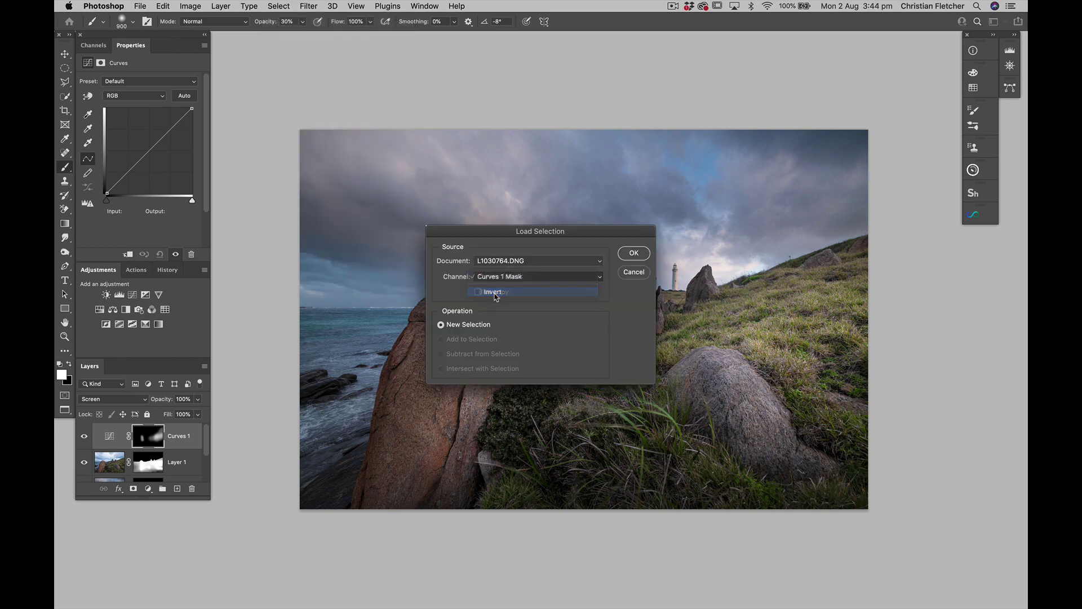
{"action": "left_click", "coordinate": [633, 253]}
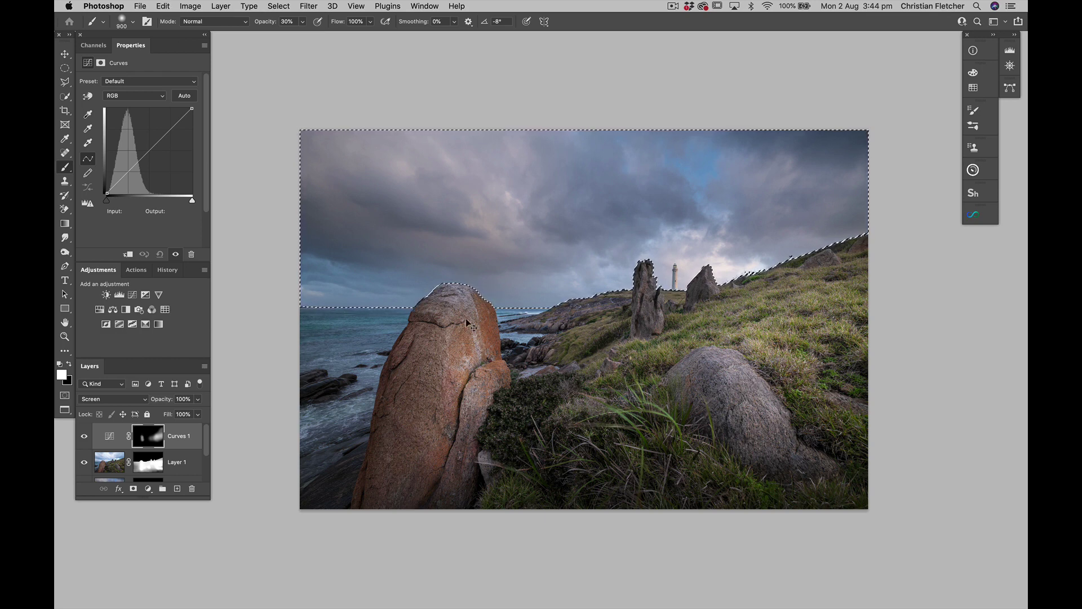
{"action": "key", "text": "super+shift+i"}
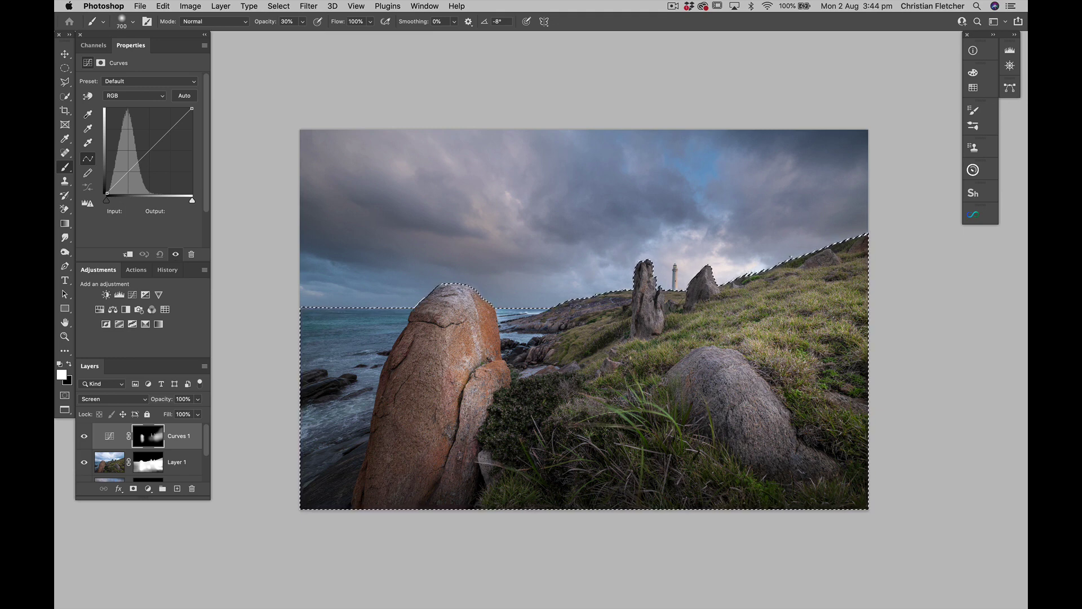
{"action": "key", "text": "super+d"}
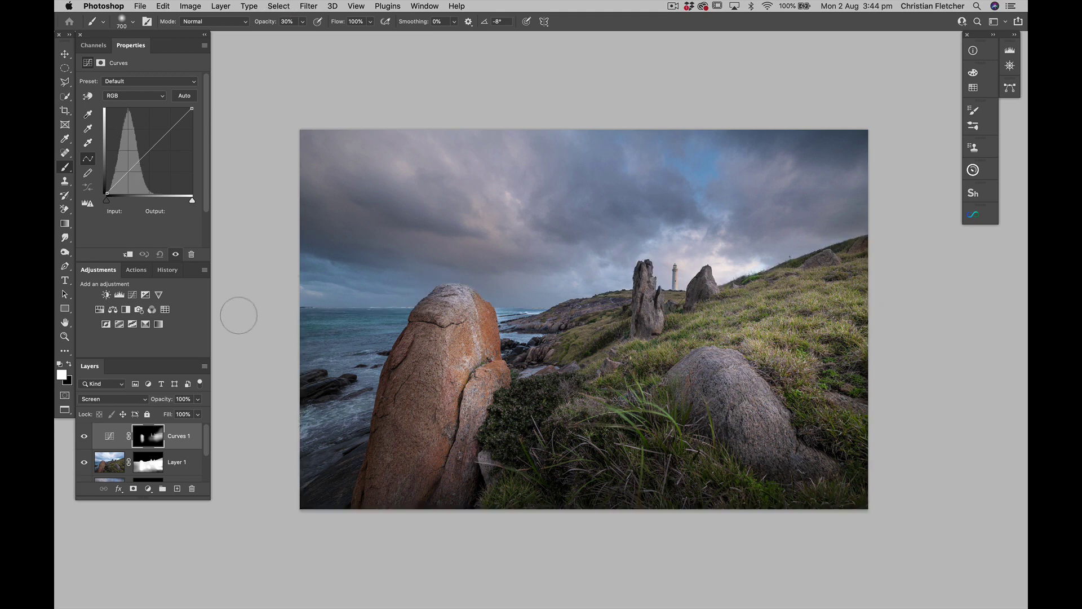
Step: Compare the image with the Curves layer hidden and shown
{"action": "left_click", "coordinate": [84, 436]}
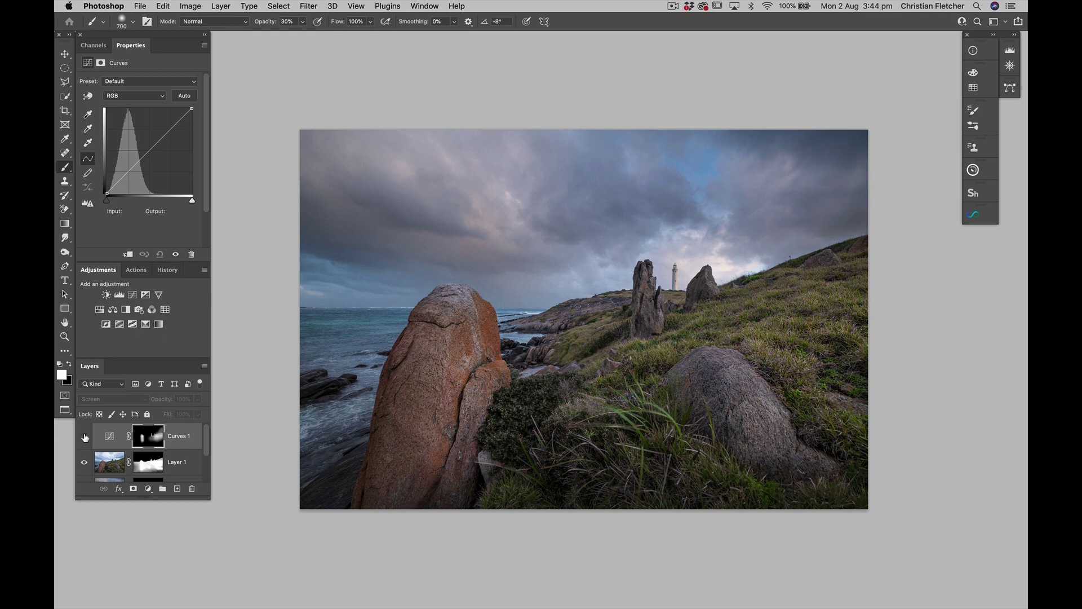
{"action": "left_click", "coordinate": [85, 437]}
{"action": "left_click", "coordinate": [85, 437]}
{"action": "left_click", "coordinate": [84, 436]}
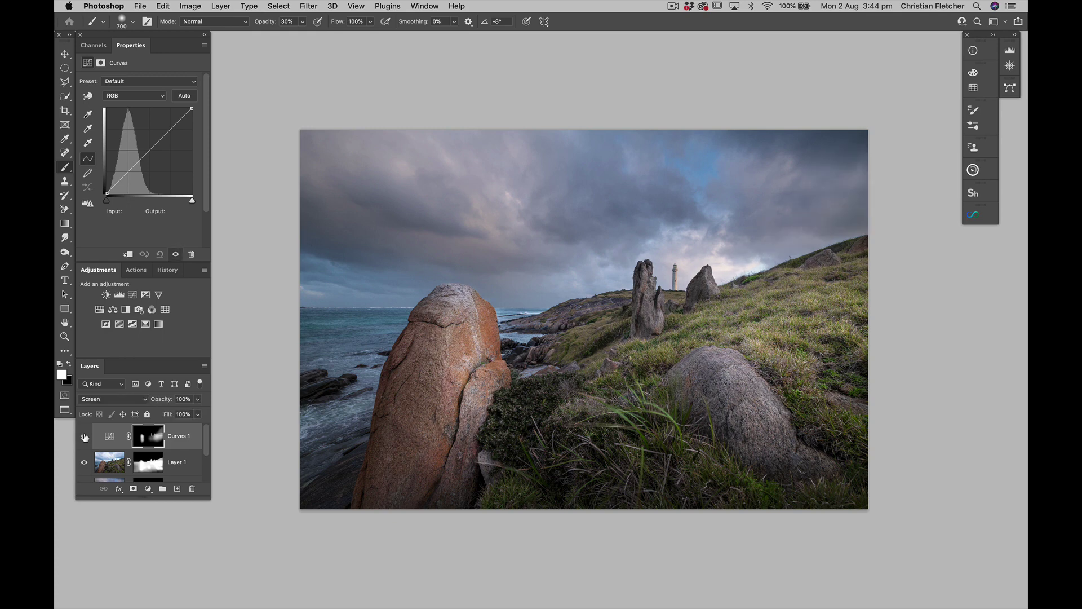
{"action": "left_click", "coordinate": [85, 437]}
{"action": "left_click", "coordinate": [84, 437]}
{"action": "left_click", "coordinate": [84, 437]}
{"action": "left_click", "coordinate": [84, 437]}
{"action": "left_click", "coordinate": [85, 437]}
{"action": "left_click", "coordinate": [84, 437]}
Step: Paint the Curves mask white along the horizon, from the sea to the upright rock, with a 1300 px brush at 20% opacity
{"action": "key", "text": "bracketright"}
{"action": "key", "text": "bracketright"}
{"action": "key", "text": "bracketright"}
{"action": "key", "text": "bracketright"}
{"action": "key", "text": "bracketright"}
{"action": "key", "text": "bracketright"}
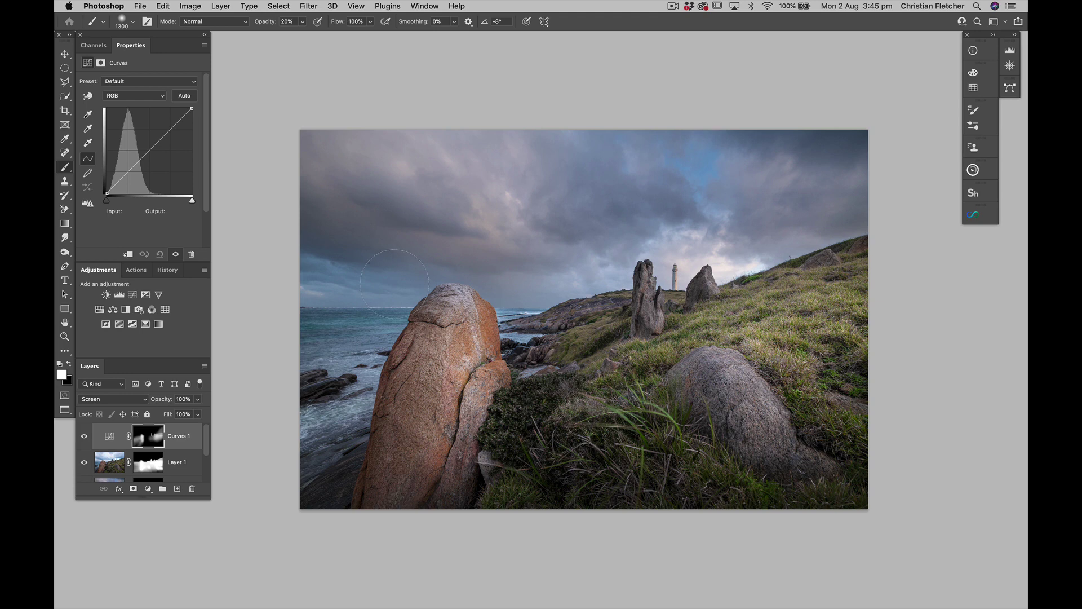
{"action": "mouse_move", "coordinate": [340, 286]}
{"action": "left_mouse_down"}
{"action": "mouse_move", "coordinate": [317, 276]}
{"action": "mouse_move", "coordinate": [643, 292]}
{"action": "left_mouse_up"}
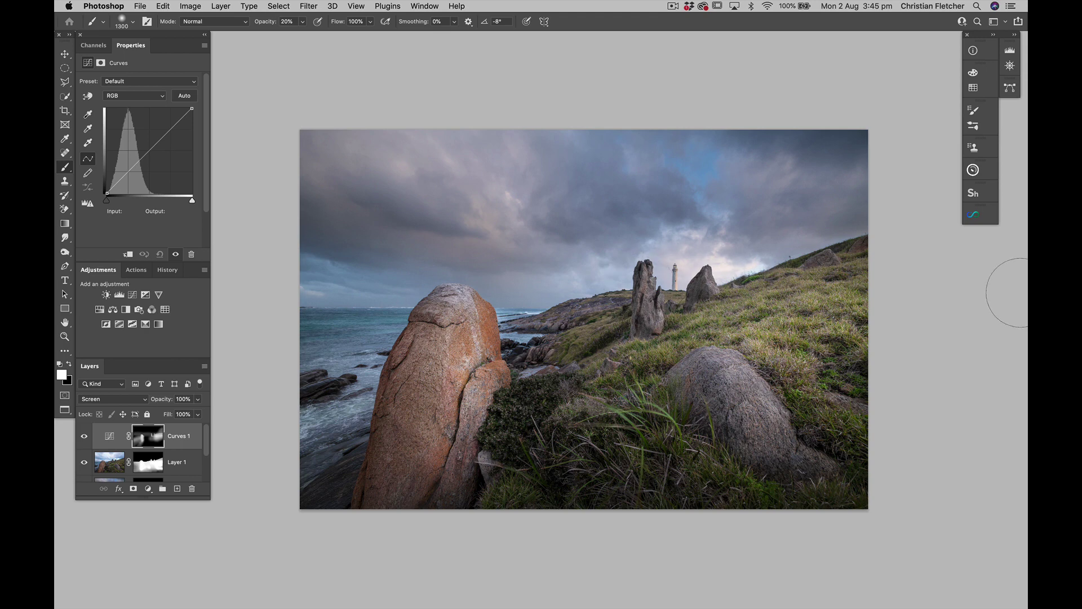
Step: Compare the image with and without the last brush stroke, and with the Layer 1 and Curves effects switched off and on
{"action": "key", "text": "super+z"}
{"action": "key", "text": "super+shift+z"}
{"action": "key", "text": "super+z"}
{"action": "key", "text": "super+shift+z"}
{"action": "left_click_drag", "start_coordinate": [84, 455], "coordinate": [84, 441]}
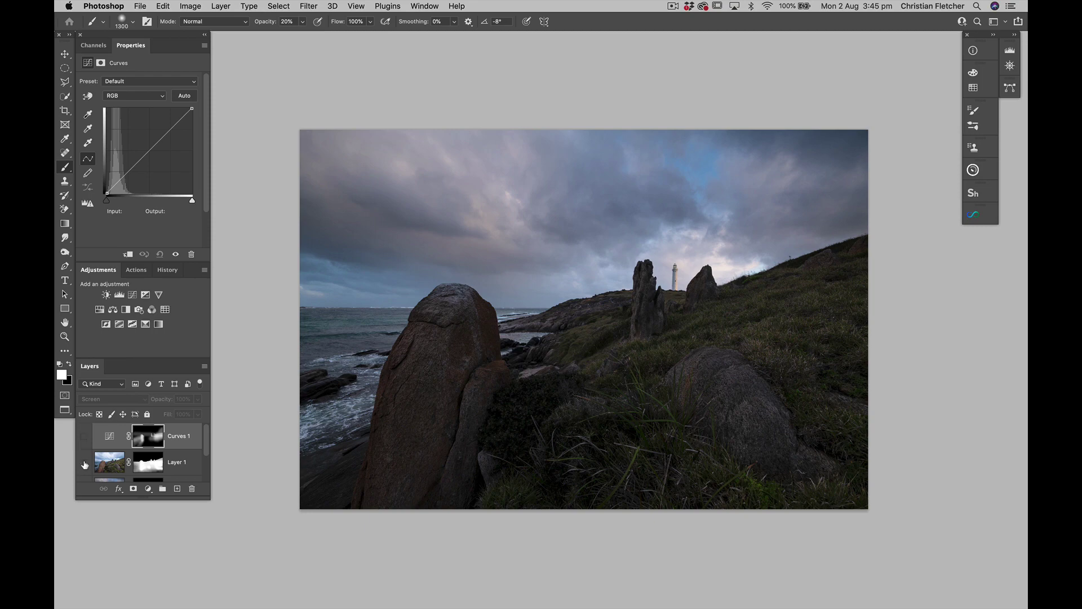
{"action": "left_click", "coordinate": [85, 442]}
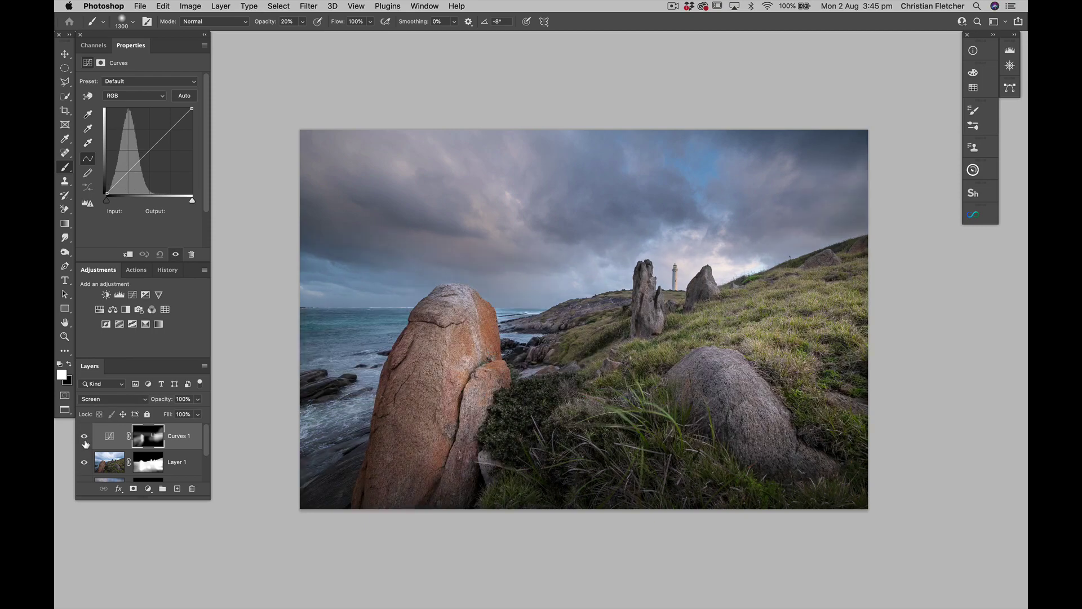
{"action": "left_click", "coordinate": [84, 440]}
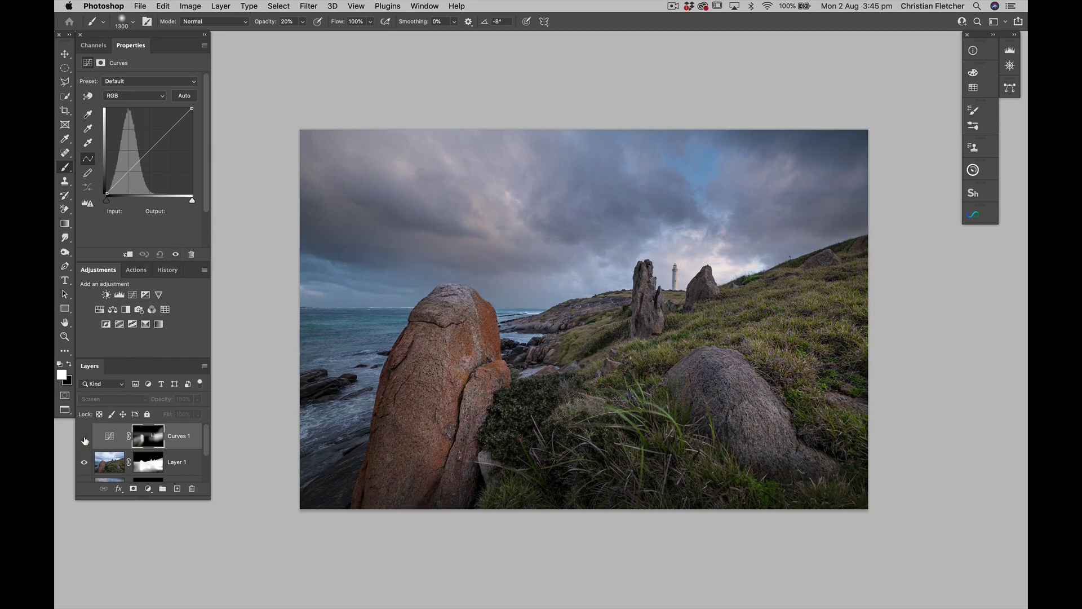
{"action": "left_click", "coordinate": [85, 440]}
{"action": "left_click", "coordinate": [85, 440]}
{"action": "left_click", "coordinate": [85, 440]}
{"action": "left_click", "coordinate": [85, 440]}
{"action": "left_click", "coordinate": [85, 441]}
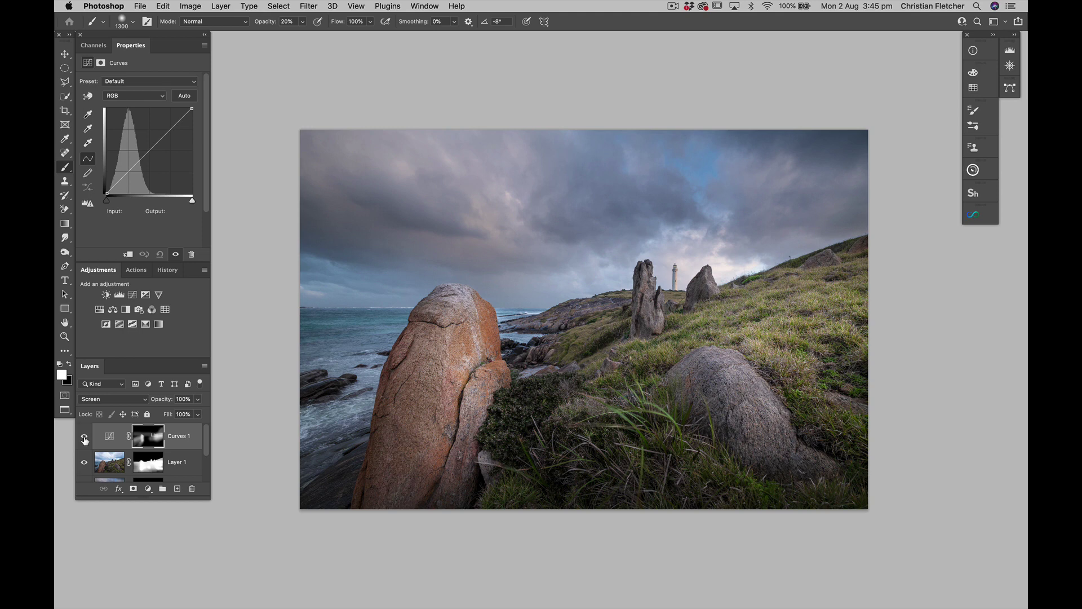
Step: Try a Color Lookup adjustment layer with the AB - Teal & Orange.3dl 3D LUT and undo it
{"action": "left_click", "coordinate": [165, 309]}
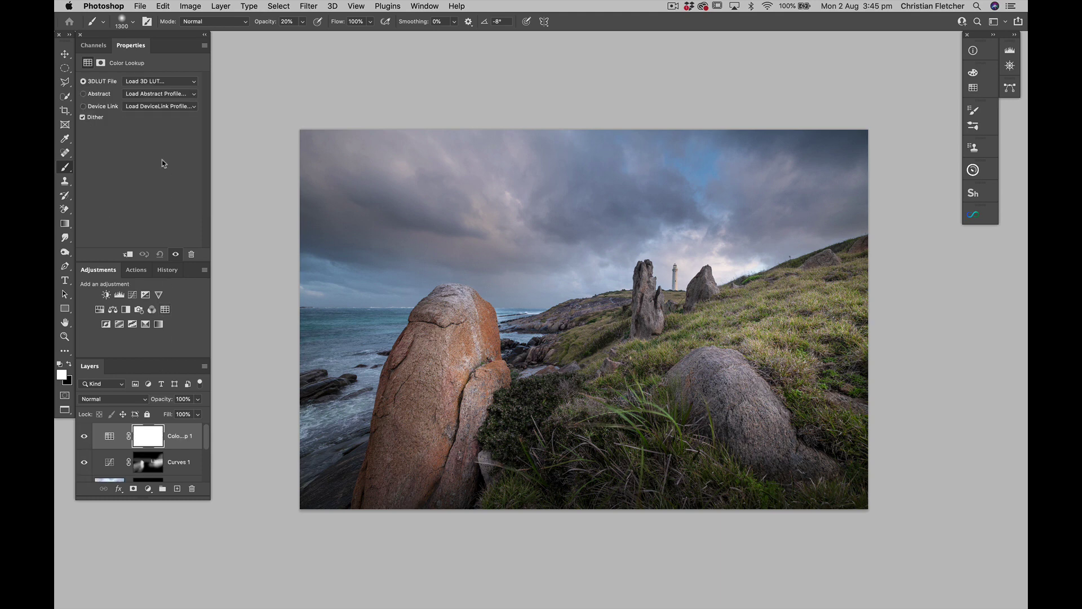
{"action": "left_click", "coordinate": [158, 82]}
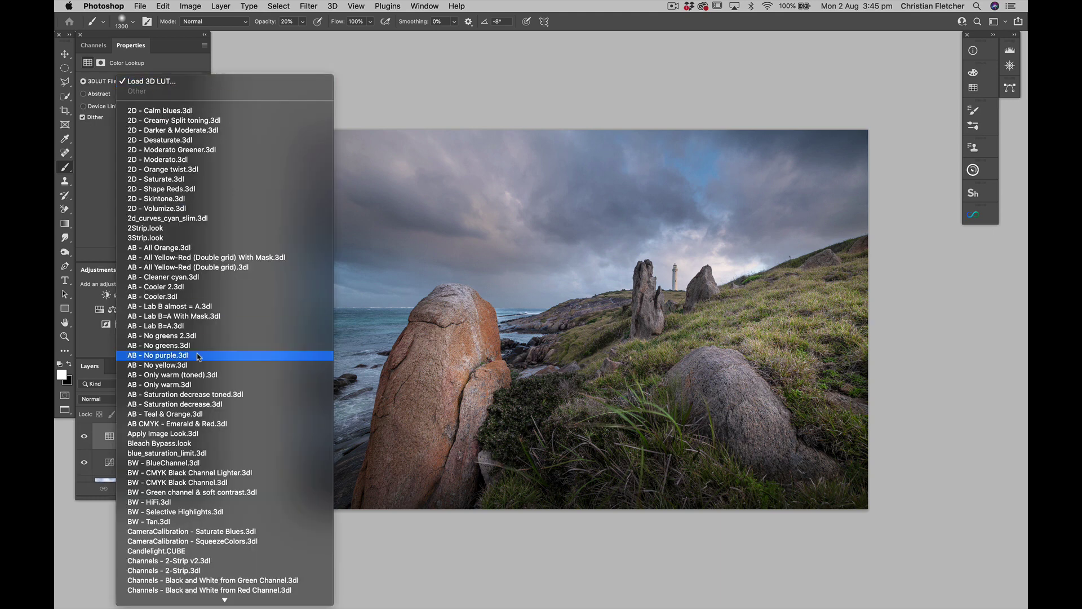
{"action": "left_click", "coordinate": [186, 414]}
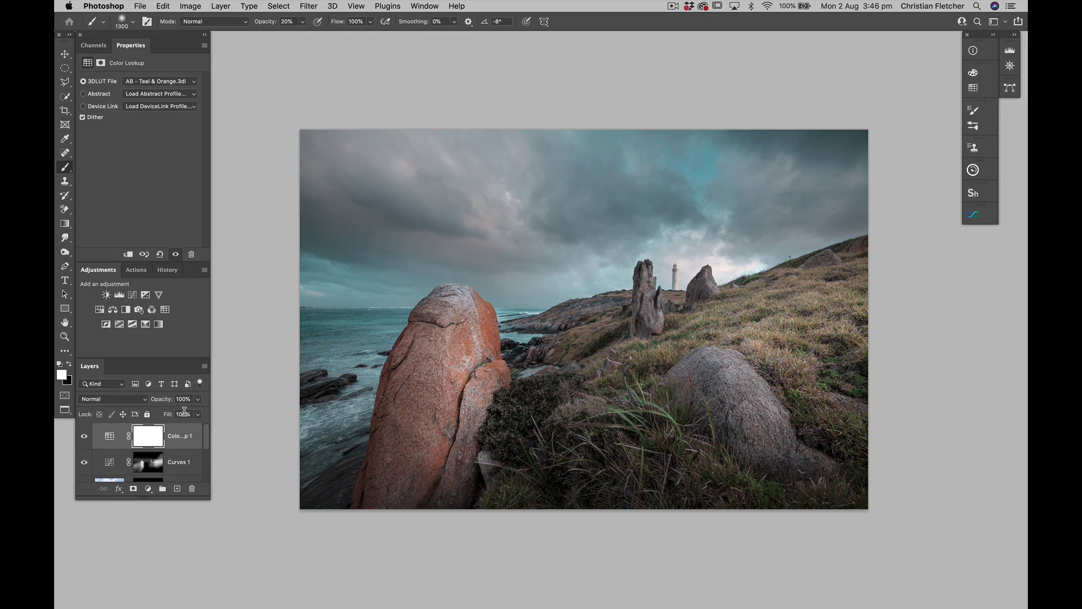
{"action": "key", "text": "super+z"}
{"action": "key", "text": "super+z"}
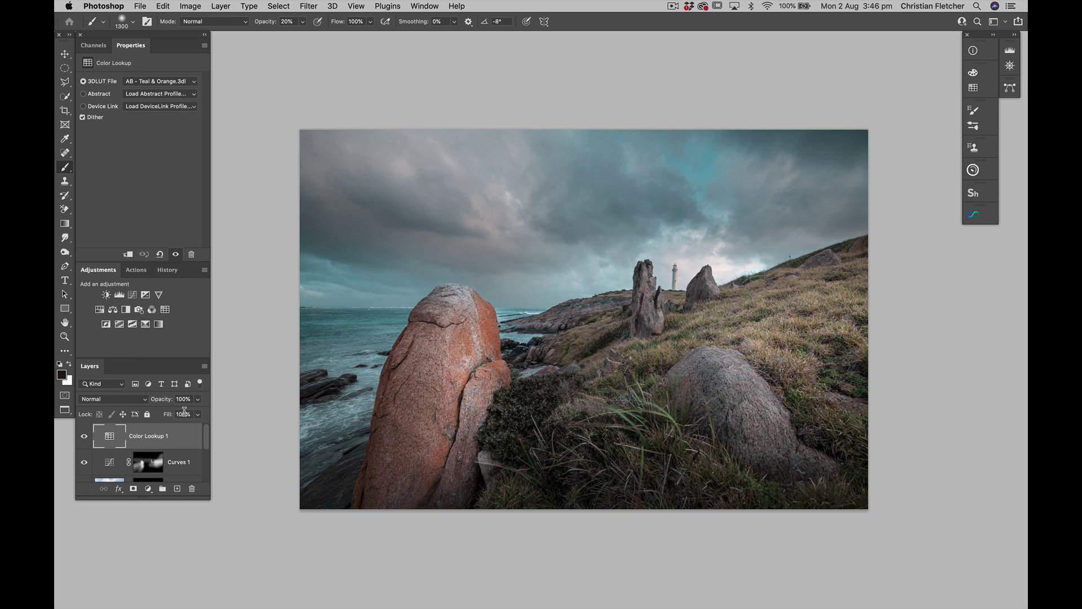
Step: Add a Selective Color adjustment layer above Curves 1 and, for the Yellows, reduce cyan and increase yellow to warm the grass
{"action": "left_click", "coordinate": [145, 325]}
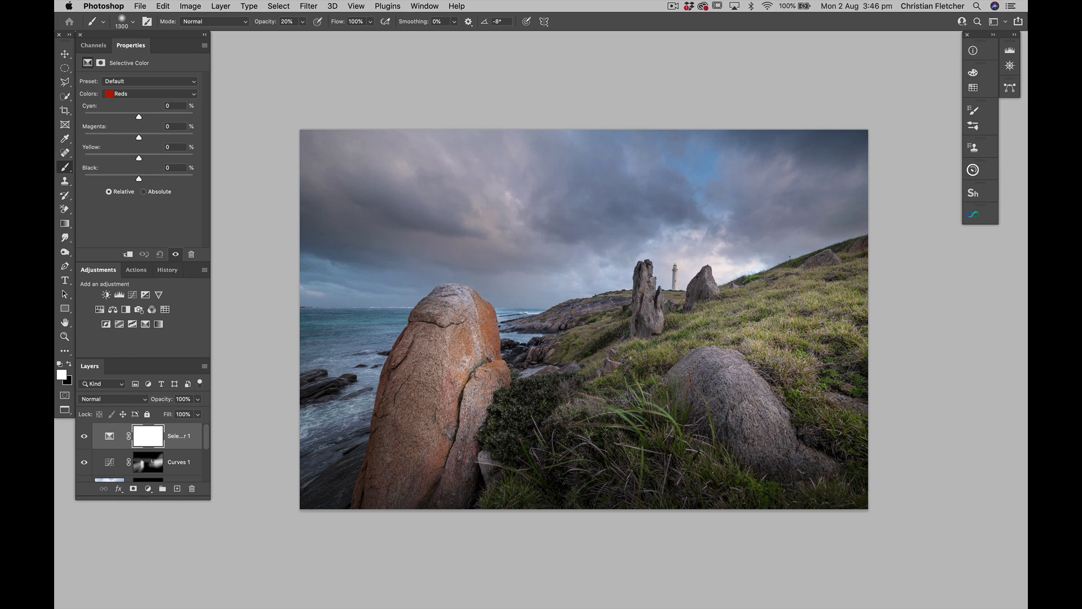
{"action": "left_click", "coordinate": [136, 94]}
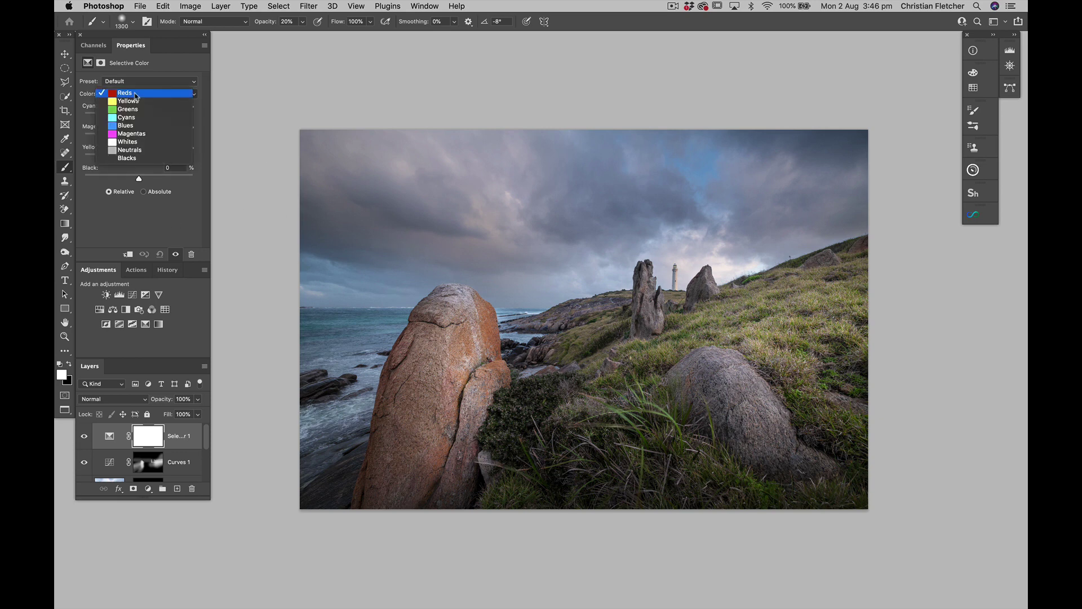
{"action": "left_click", "coordinate": [134, 102]}
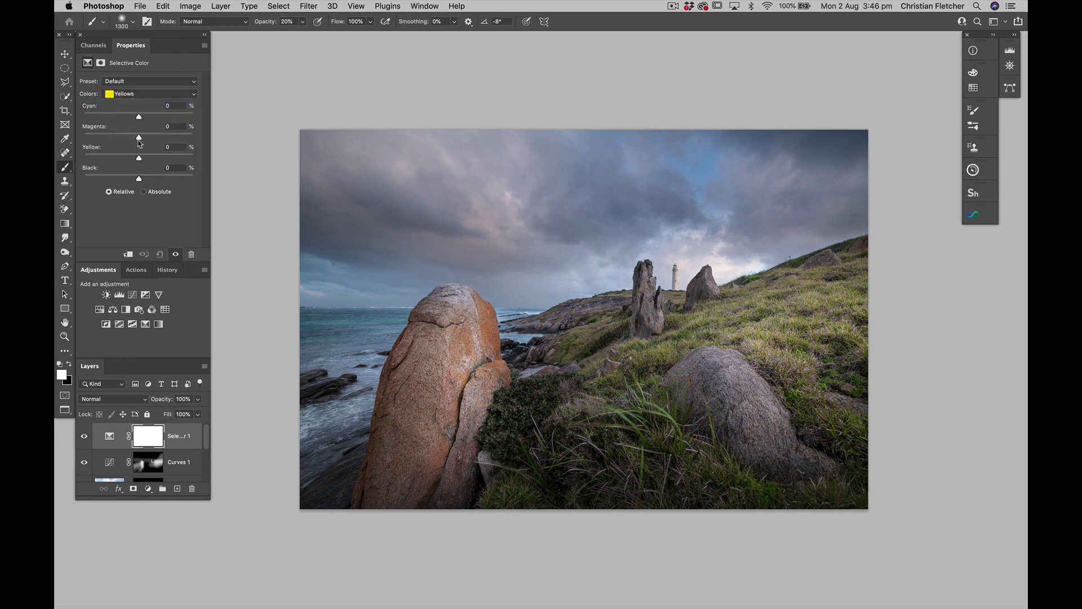
{"action": "left_click_drag", "start_coordinate": [138, 116], "coordinate": [108, 118]}
{"action": "left_click_drag", "start_coordinate": [139, 158], "coordinate": [158, 162]}
Step: Reduce cyan and increase yellow in the Selective Color layer's Reds to enrich the orange boulder
{"action": "left_click", "coordinate": [139, 94]}
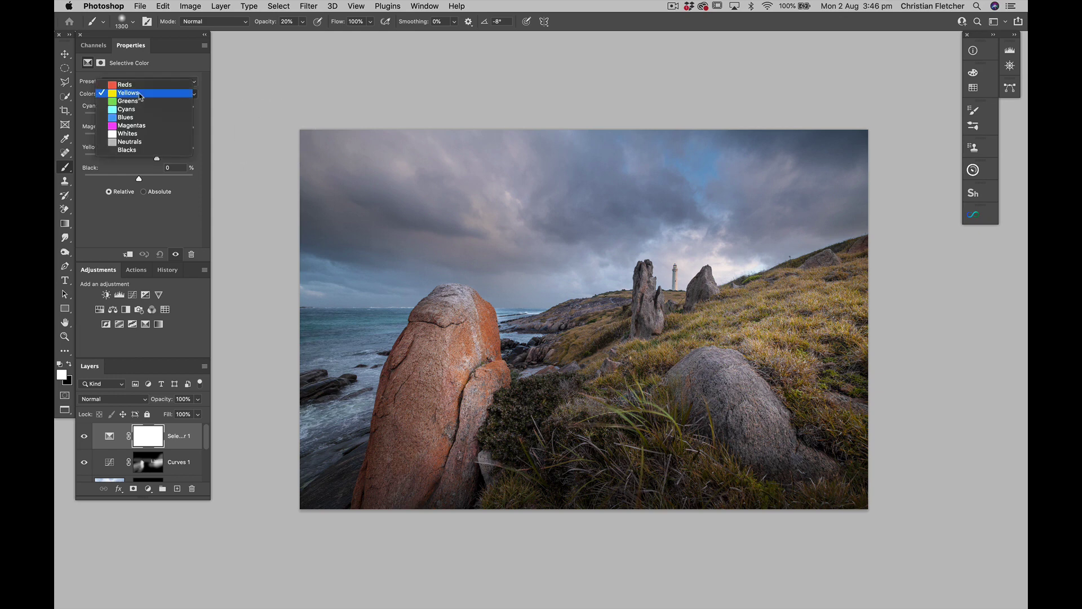
{"action": "left_click", "coordinate": [139, 84]}
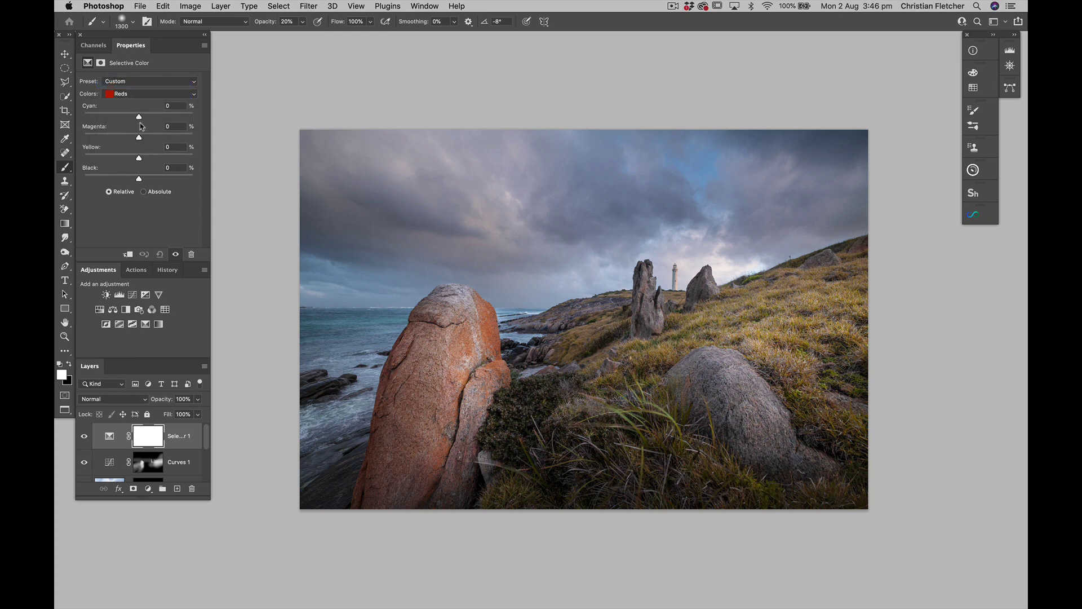
{"action": "left_click_drag", "start_coordinate": [138, 116], "coordinate": [117, 119]}
{"action": "mouse_move", "coordinate": [140, 159]}
{"action": "left_mouse_down"}
{"action": "mouse_move", "coordinate": [116, 160]}
{"action": "mouse_move", "coordinate": [155, 163]}
{"action": "left_mouse_up"}
Step: Rebalance the Cyans of the Selective Color layer to shift the blues of the sea and sky toward turquoise
{"action": "left_click", "coordinate": [141, 94]}
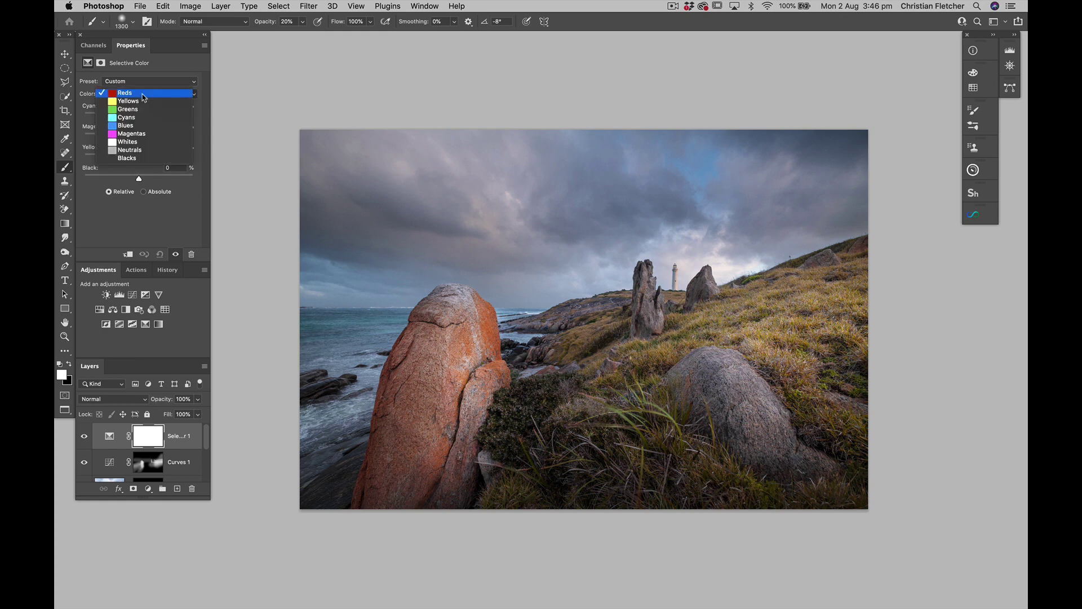
{"action": "left_click", "coordinate": [130, 118]}
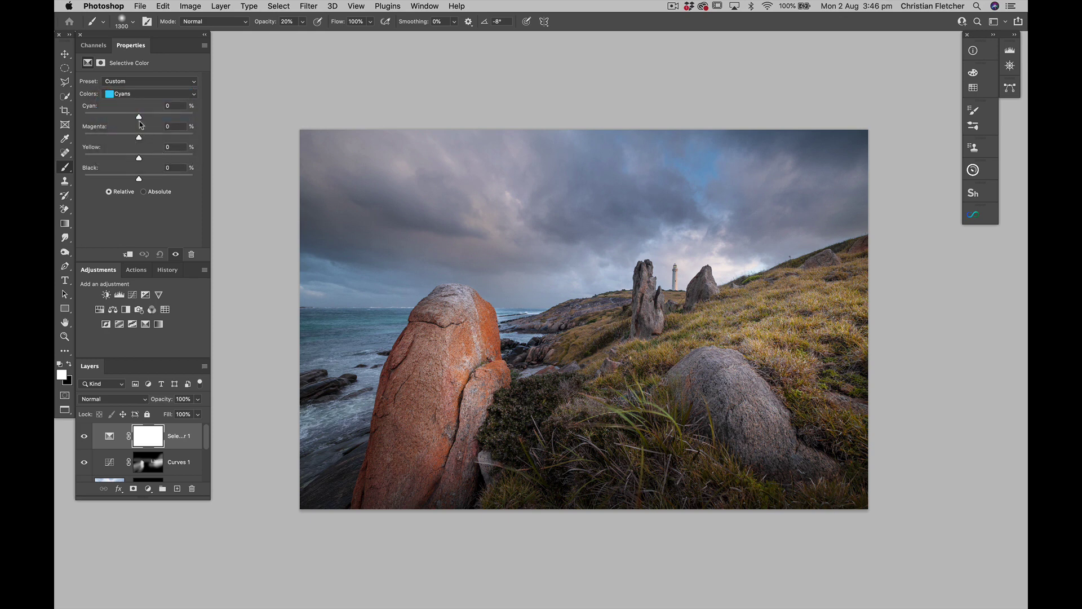
{"action": "left_click_drag", "start_coordinate": [140, 119], "coordinate": [86, 141]}
{"action": "mouse_move", "coordinate": [139, 160]}
{"action": "left_mouse_down"}
{"action": "mouse_move", "coordinate": [149, 160]}
{"action": "mouse_move", "coordinate": [139, 160]}
{"action": "left_mouse_up"}
{"action": "mouse_move", "coordinate": [147, 117]}
{"action": "left_mouse_down"}
{"action": "mouse_move", "coordinate": [134, 117]}
{"action": "mouse_move", "coordinate": [166, 121]}
{"action": "mouse_move", "coordinate": [131, 125]}
{"action": "left_mouse_up"}
Step: Add a Hue/Saturation layer, raise the grass's Yellows saturation to +21 with the targeted adjustment tool, and invert the layer's mask to black
{"action": "left_click", "coordinate": [103, 310]}
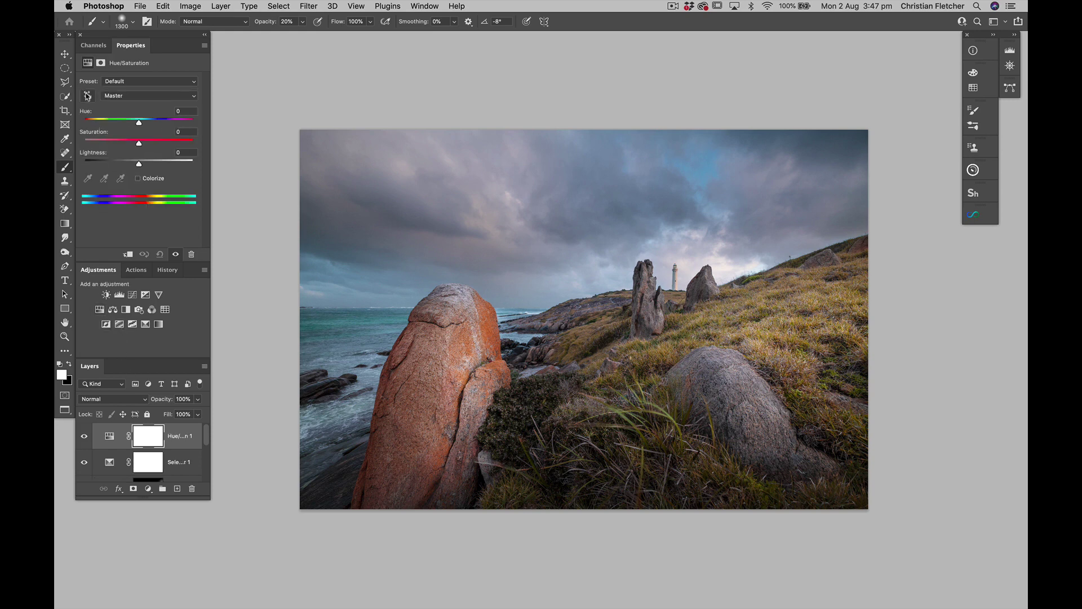
{"action": "left_click", "coordinate": [87, 96]}
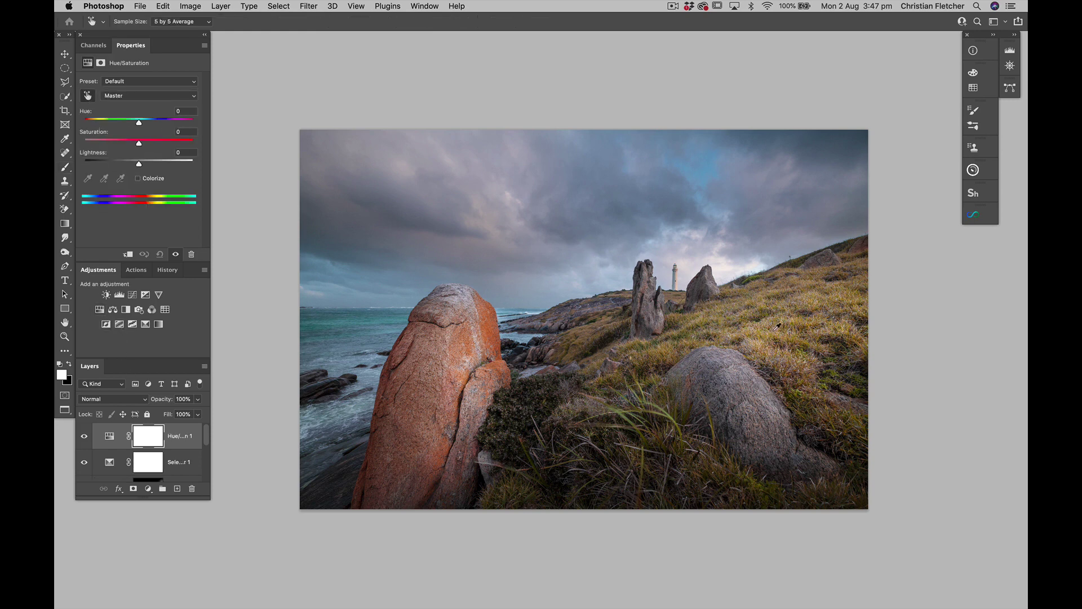
{"action": "left_click_drag", "start_coordinate": [781, 336], "coordinate": [784, 334]}
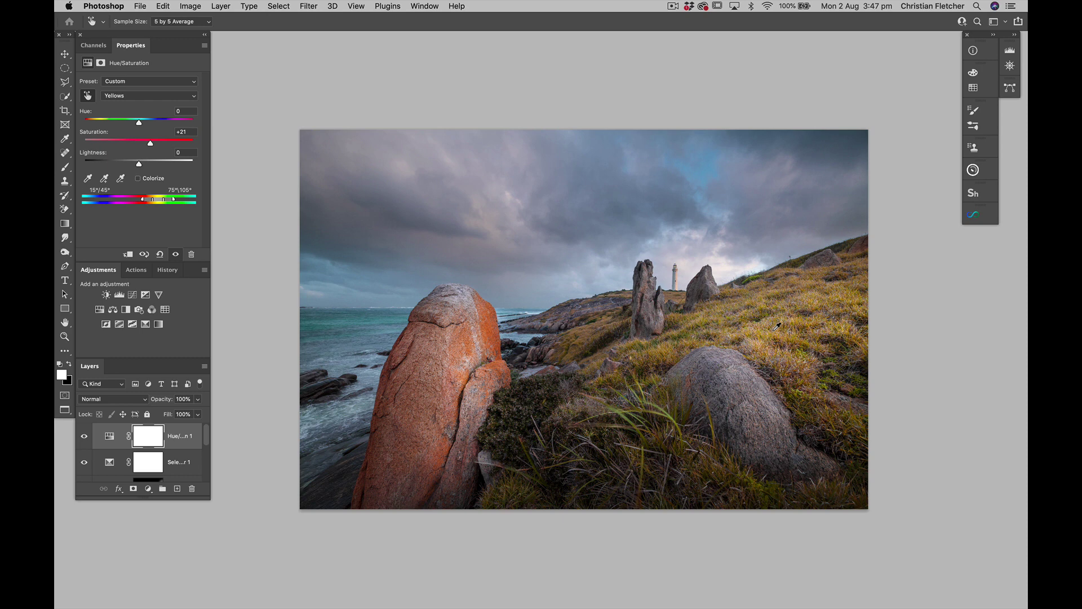
{"action": "key", "text": "super+i"}
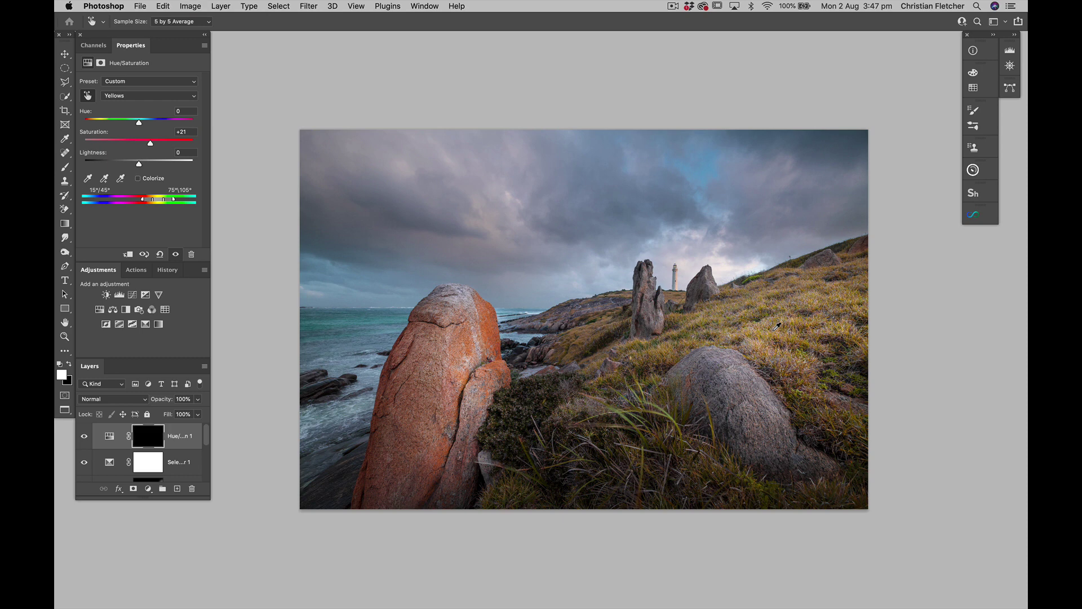
Step: Lower the Hue/Saturation layer's opacity to 30% and paint white over the grassy hillside in its mask at 20% brush opacity
{"action": "key", "text": "3"}
{"action": "key", "text": "b"}
{"action": "key", "text": "bracketleft"}
{"action": "key", "text": "bracketleft"}
{"action": "key", "text": "bracketleft"}
{"action": "key", "text": "bracketleft"}
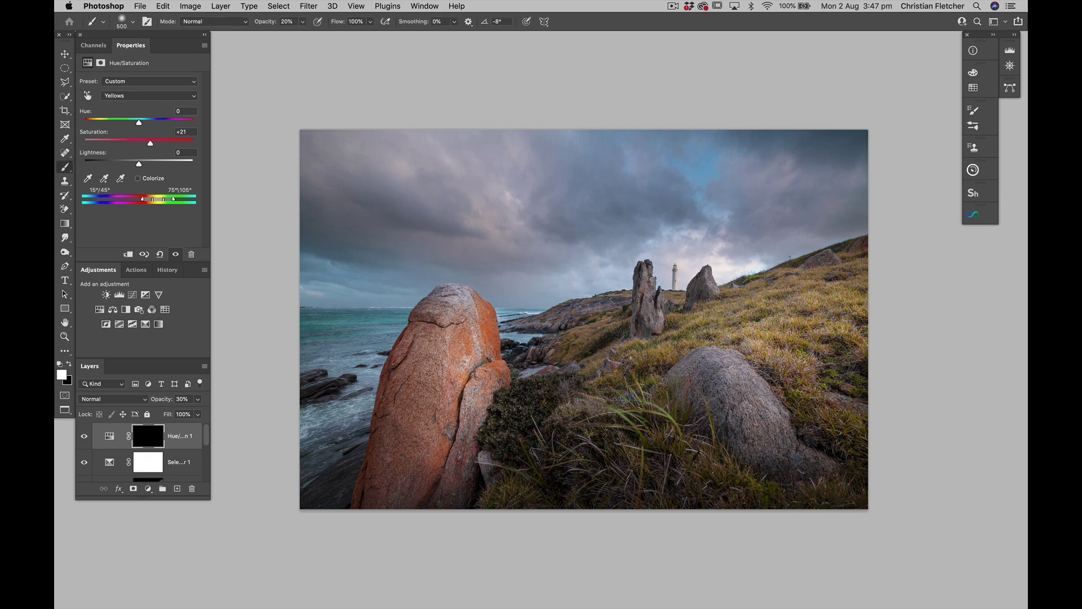
{"action": "left_click_drag", "start_coordinate": [631, 312], "coordinate": [853, 183]}
Step: Paint the Hue/Saturation mask white over the clouds on the left of the sky with a 1400 px brush at 100% opacity
{"action": "key", "text": "bracketright"}
{"action": "key", "text": "bracketright"}
{"action": "key", "text": "bracketright"}
{"action": "key", "text": "bracketright"}
{"action": "key", "text": "bracketright"}
{"action": "key", "text": "bracketright"}
{"action": "key", "text": "bracketright"}
{"action": "mouse_move", "coordinate": [482, 212]}
{"action": "left_mouse_down"}
{"action": "mouse_move", "coordinate": [417, 150]}
{"action": "mouse_move", "coordinate": [485, 210]}
{"action": "mouse_move", "coordinate": [434, 164]}
{"action": "mouse_move", "coordinate": [430, 191]}
{"action": "left_mouse_up"}
{"action": "key", "text": "0"}
{"action": "mouse_move", "coordinate": [420, 211]}
{"action": "left_mouse_down"}
{"action": "mouse_move", "coordinate": [361, 209]}
{"action": "mouse_move", "coordinate": [403, 170]}
{"action": "mouse_move", "coordinate": [437, 159]}
{"action": "mouse_move", "coordinate": [416, 133]}
{"action": "left_mouse_up"}
Step: Raise the Hue/Saturation layer's Yellows saturation to +40, comparing the image with and without the layer
{"action": "left_click", "coordinate": [85, 437]}
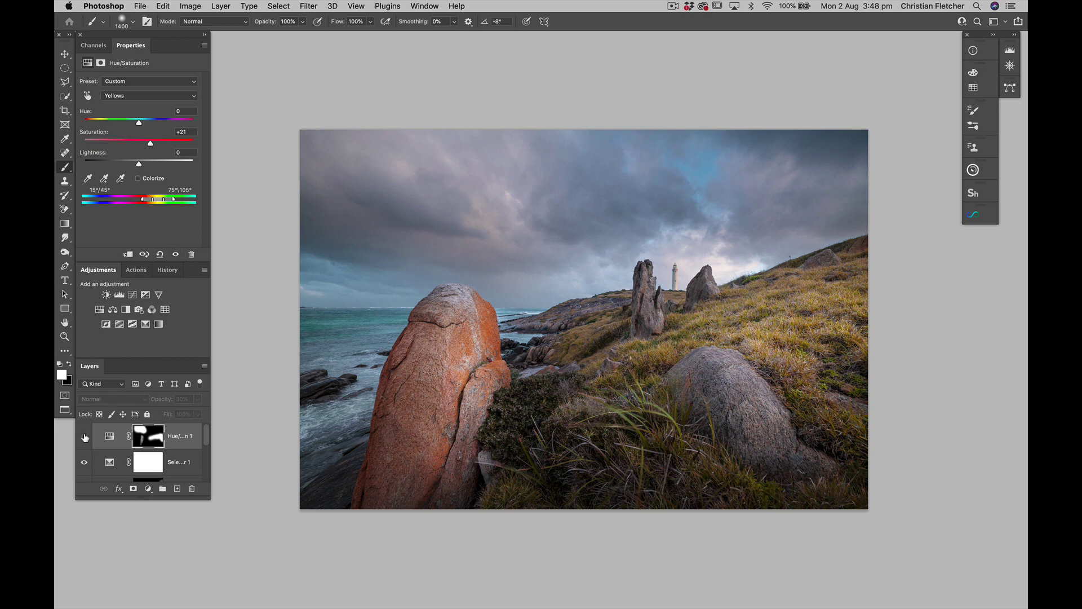
{"action": "left_click", "coordinate": [85, 437]}
{"action": "left_click", "coordinate": [85, 437]}
{"action": "left_click", "coordinate": [85, 437]}
{"action": "left_click", "coordinate": [85, 437]}
{"action": "left_click", "coordinate": [85, 437]}
{"action": "mouse_move", "coordinate": [149, 144]}
{"action": "left_mouse_down"}
{"action": "mouse_move", "coordinate": [175, 148]}
{"action": "mouse_move", "coordinate": [161, 145]}
{"action": "left_mouse_up"}
{"action": "left_click", "coordinate": [85, 436]}
{"action": "left_click", "coordinate": [85, 437]}
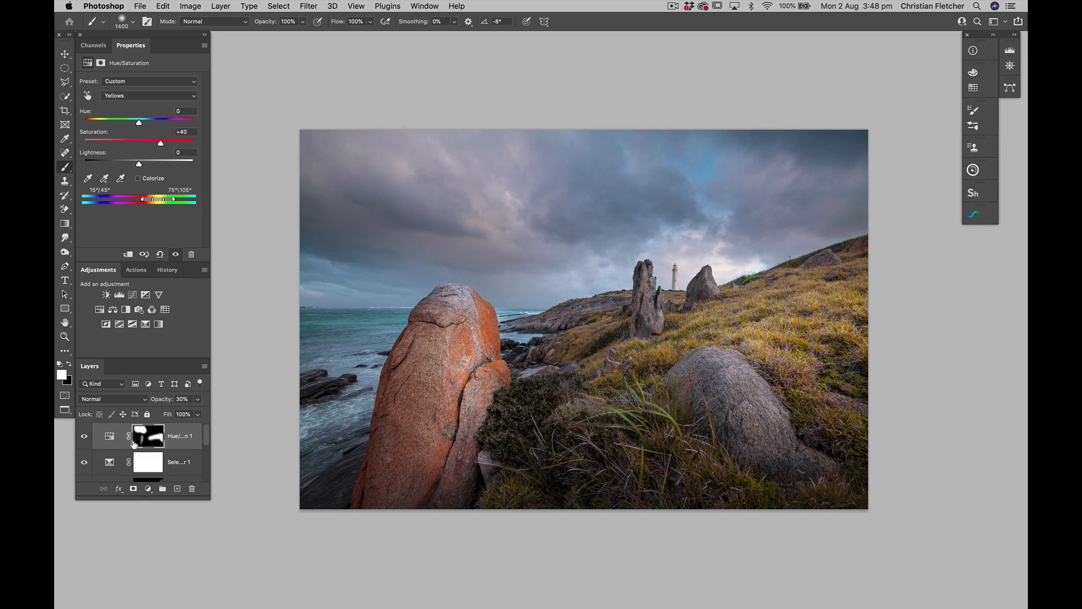
Step: Add a Curves layer, darken the bright left-hand clouds from input 149 to output 130, and invert its mask to black
{"action": "left_click", "coordinate": [133, 296]}
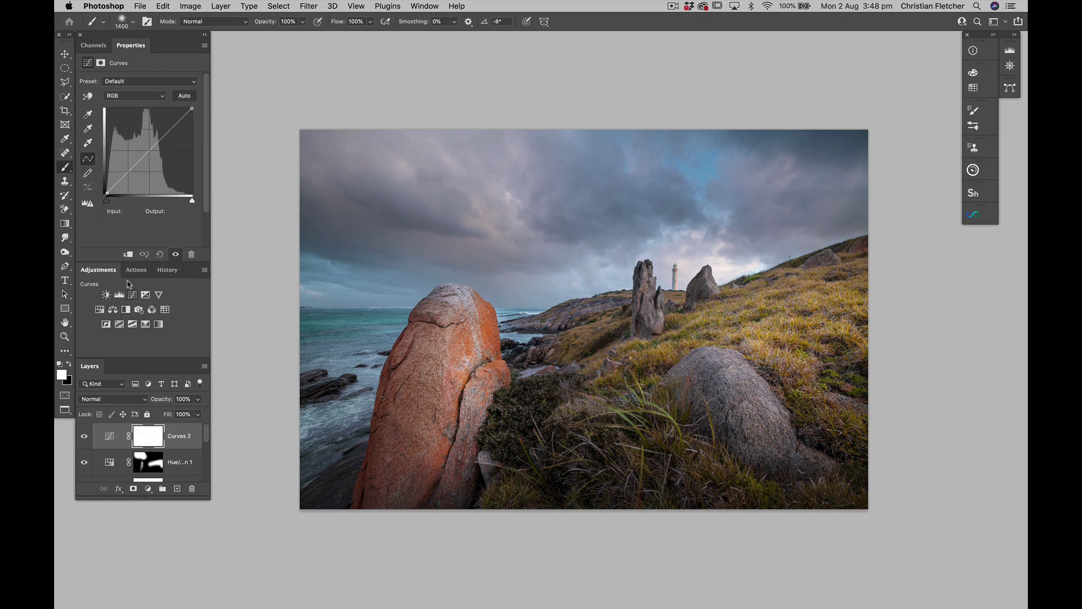
{"action": "left_click", "coordinate": [88, 96]}
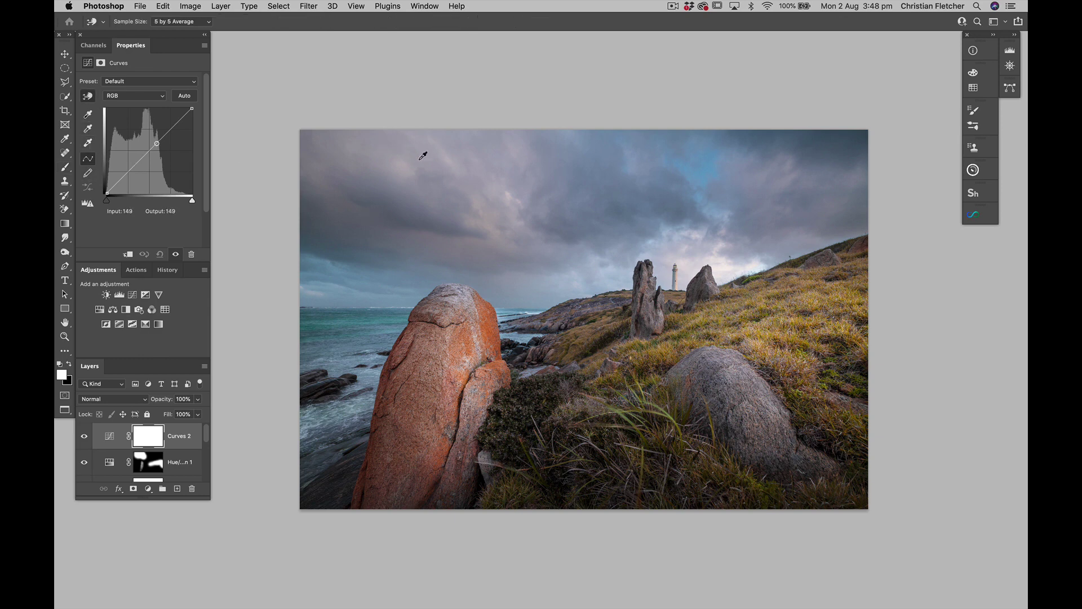
{"action": "left_click_drag", "start_coordinate": [406, 149], "coordinate": [406, 161]}
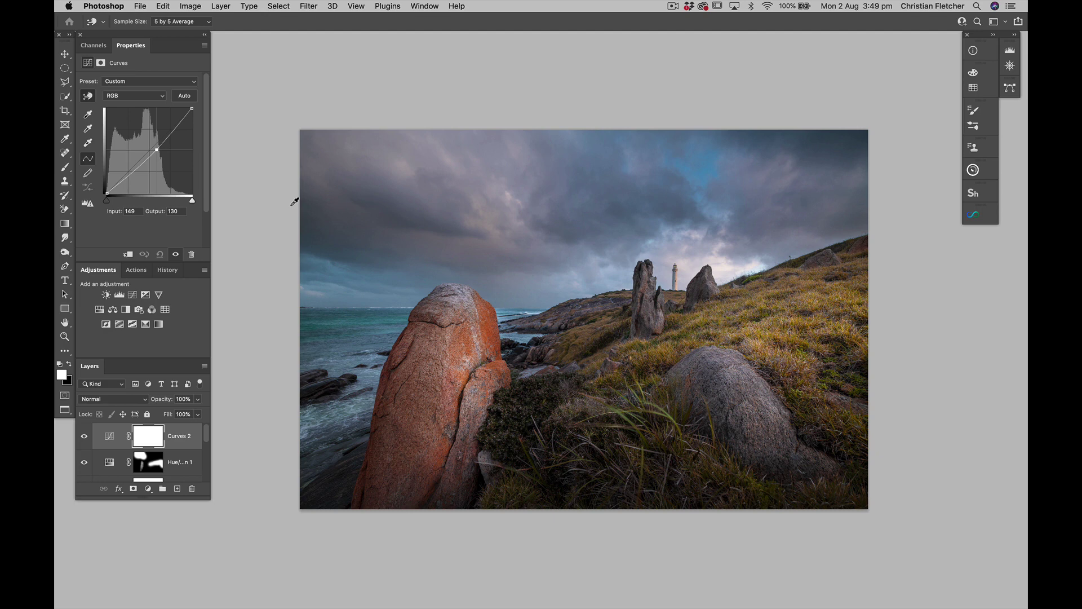
{"action": "key", "text": "super+i"}
Step: Paint the Curves darkening into the mask along the upper-left sky with a 2400 px white brush at 20% opacity
{"action": "key", "text": "b"}
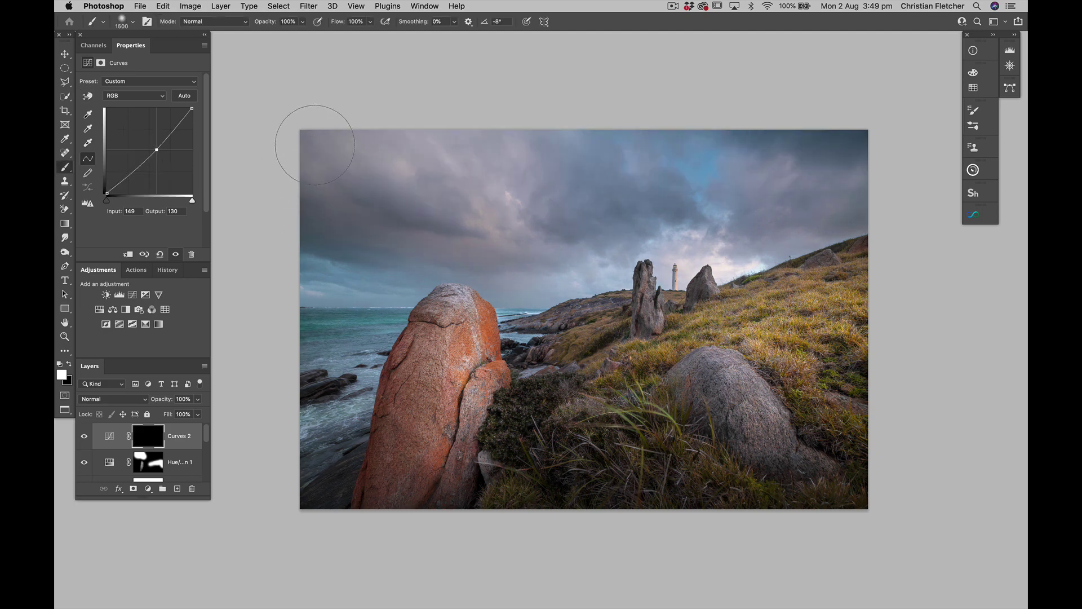
{"action": "key", "text": "bracketright"}
{"action": "key", "text": "bracketright"}
{"action": "key", "text": "bracketright"}
{"action": "key", "text": "bracketright"}
{"action": "key", "text": "bracketright"}
{"action": "key", "text": "bracketright"}
{"action": "key", "text": "bracketright"}
{"action": "key", "text": "bracketright"}
{"action": "key", "text": "bracketright"}
{"action": "key", "text": "bracketright"}
{"action": "key", "text": "2"}
{"action": "mouse_move", "coordinate": [480, 150]}
{"action": "left_mouse_down"}
{"action": "mouse_move", "coordinate": [553, 133]}
{"action": "mouse_move", "coordinate": [401, 130]}
{"action": "mouse_move", "coordinate": [659, 160]}
{"action": "mouse_move", "coordinate": [362, 141]}
{"action": "left_mouse_up"}
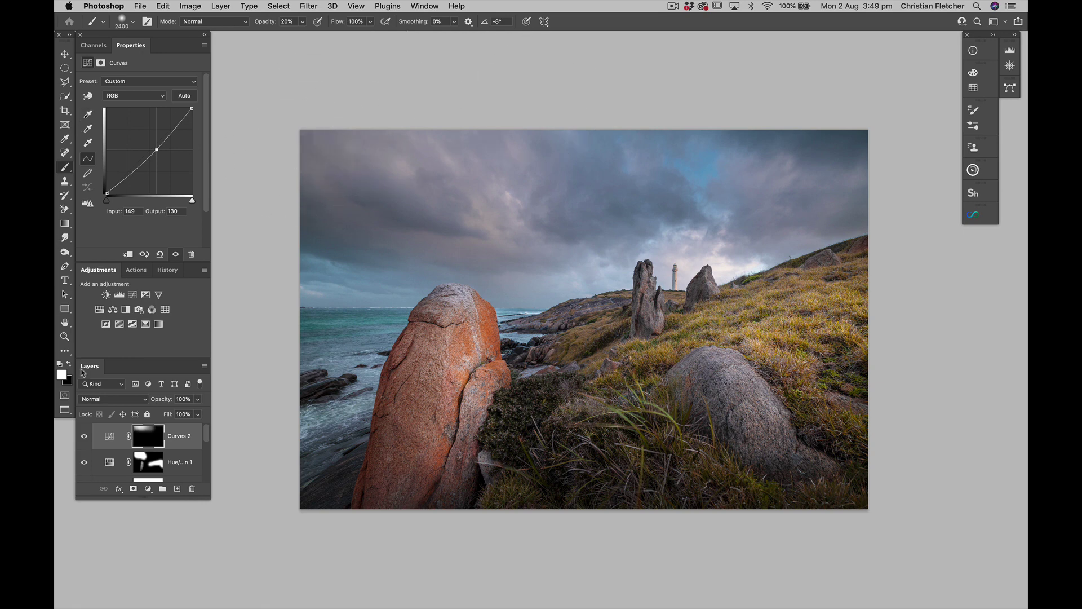
Step: Compare the sky with and without the Curves 2 layer and reduce the brush size to 1700 px
{"action": "left_click", "coordinate": [85, 436]}
{"action": "left_click", "coordinate": [85, 437]}
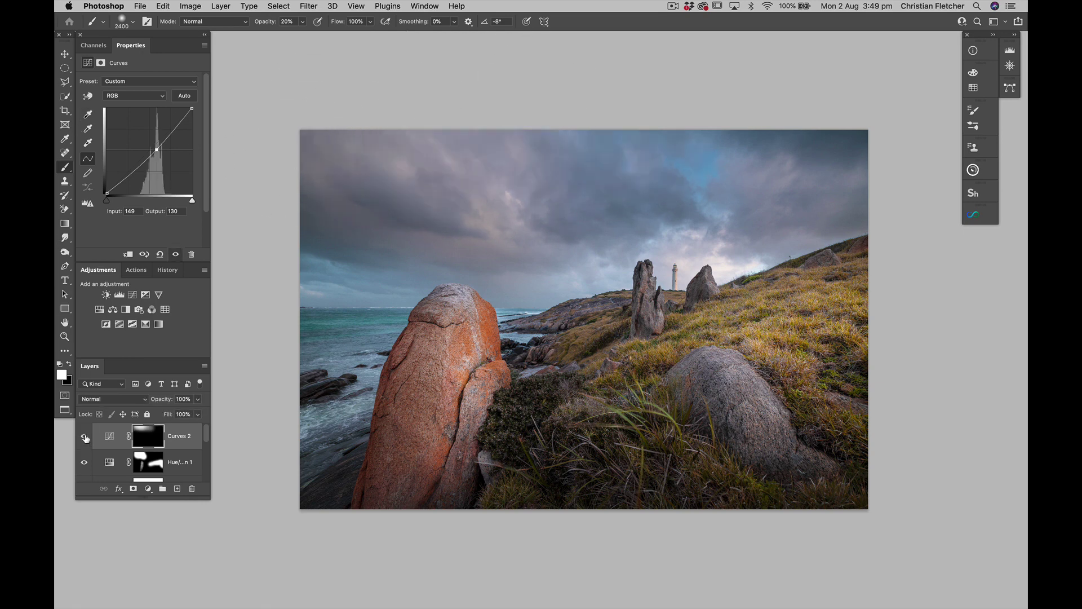
{"action": "left_click", "coordinate": [85, 437]}
{"action": "left_click", "coordinate": [84, 437]}
{"action": "key", "text": "bracketleft"}
{"action": "key", "text": "bracketleft"}
{"action": "key", "text": "bracketleft"}
{"action": "key", "text": "bracketleft"}
{"action": "key", "text": "bracketleft"}
{"action": "key", "text": "bracketleft"}
{"action": "key", "text": "bracketleft"}
{"action": "left_click", "coordinate": [84, 436]}
{"action": "left_click", "coordinate": [84, 437]}
{"action": "left_click", "coordinate": [84, 437]}
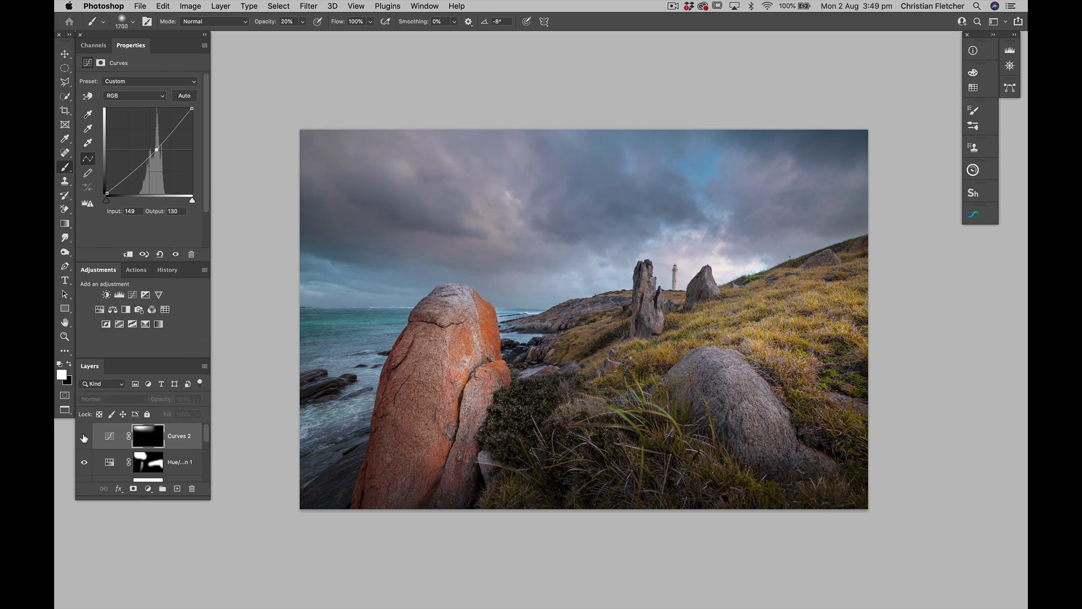
{"action": "left_click", "coordinate": [84, 437]}
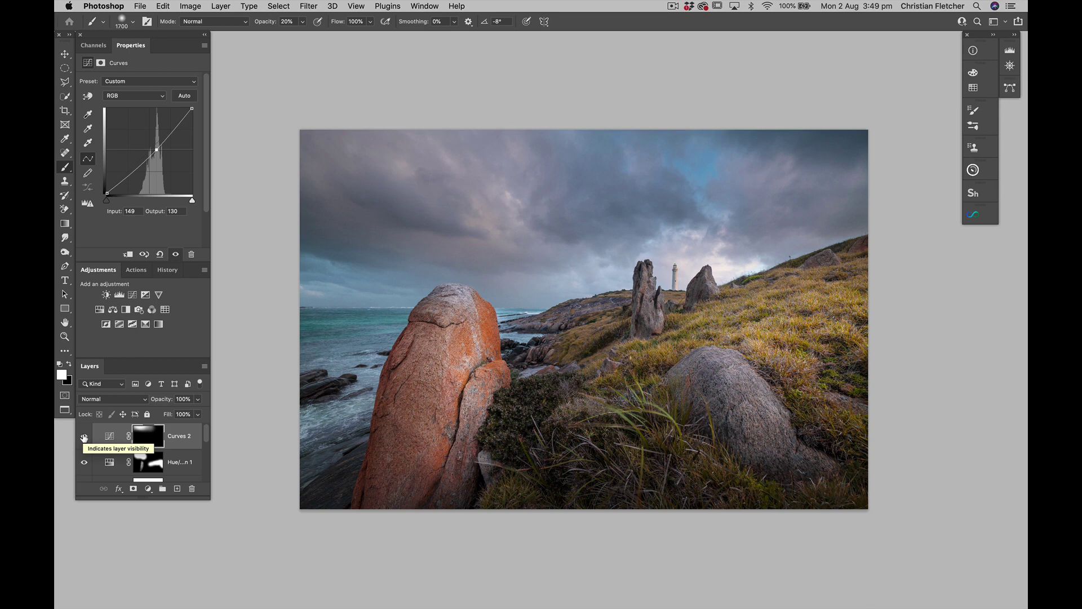
Step: Add a Levels layer, set its white input level to 244, and compare the image with and without it
{"action": "left_click", "coordinate": [120, 295]}
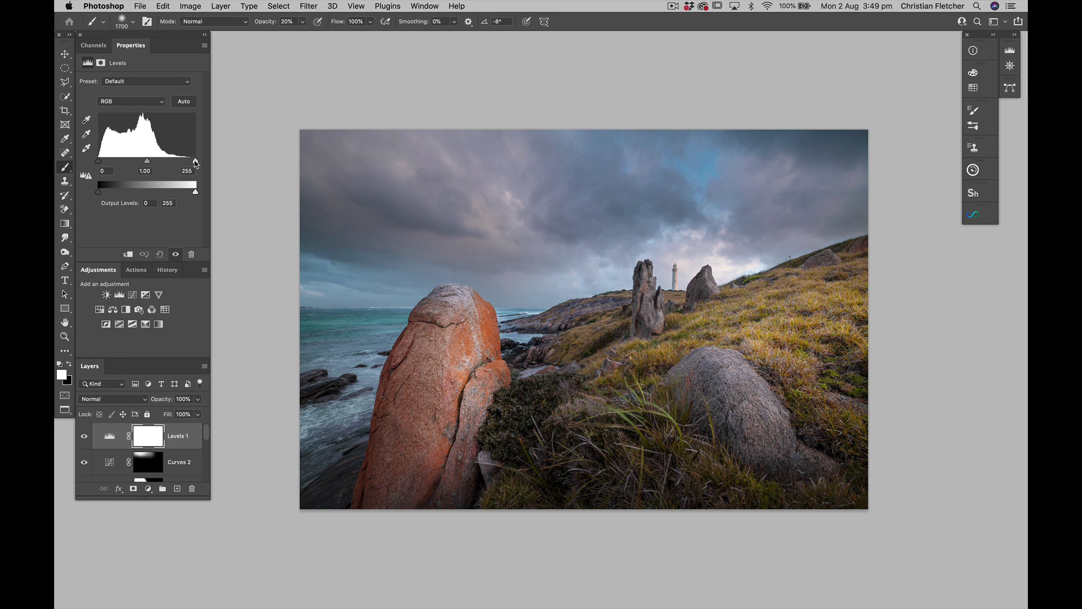
{"action": "left_click_drag", "start_coordinate": [195, 162], "coordinate": [195, 163]}
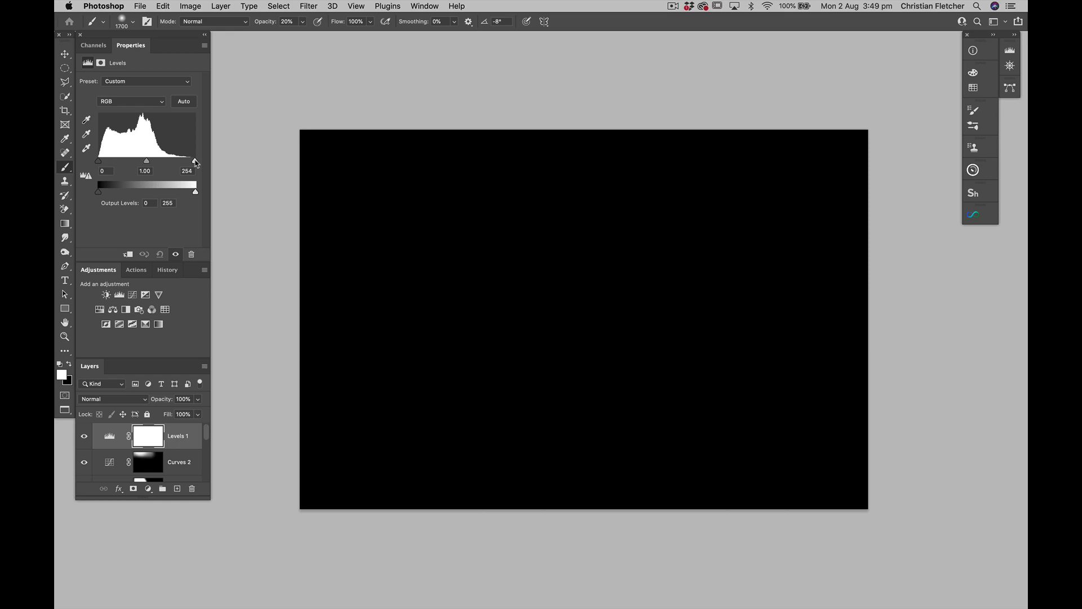
{"action": "left_click_drag", "start_coordinate": [195, 163], "coordinate": [192, 164]}
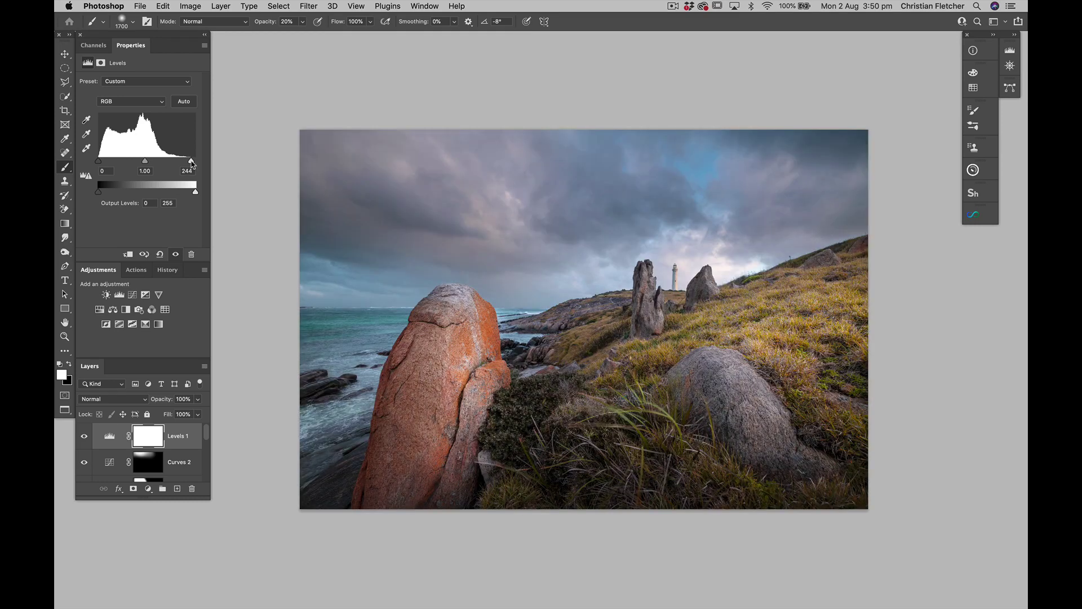
{"action": "left_click", "coordinate": [84, 437]}
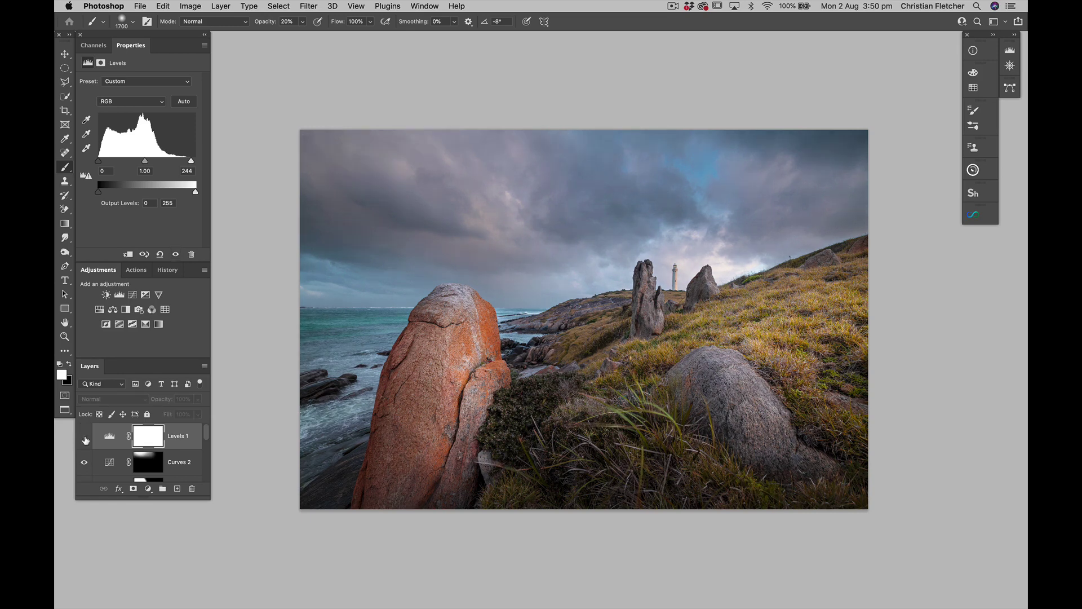
{"action": "left_click", "coordinate": [85, 437]}
{"action": "left_click", "coordinate": [84, 438]}
{"action": "left_click", "coordinate": [85, 438]}
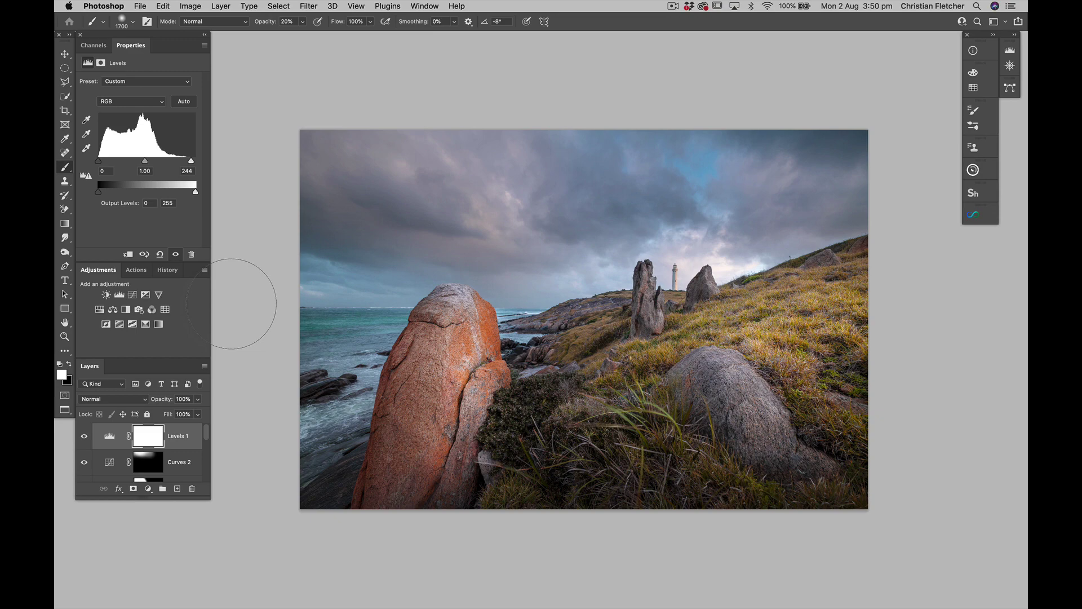
Step: Examine the boulder, lighthouse and grassy hillside up close to review the finished tones
{"action": "key", "text": "super+plus"}
{"action": "key", "text": "super+plus"}
{"action": "key", "text": "super+plus"}
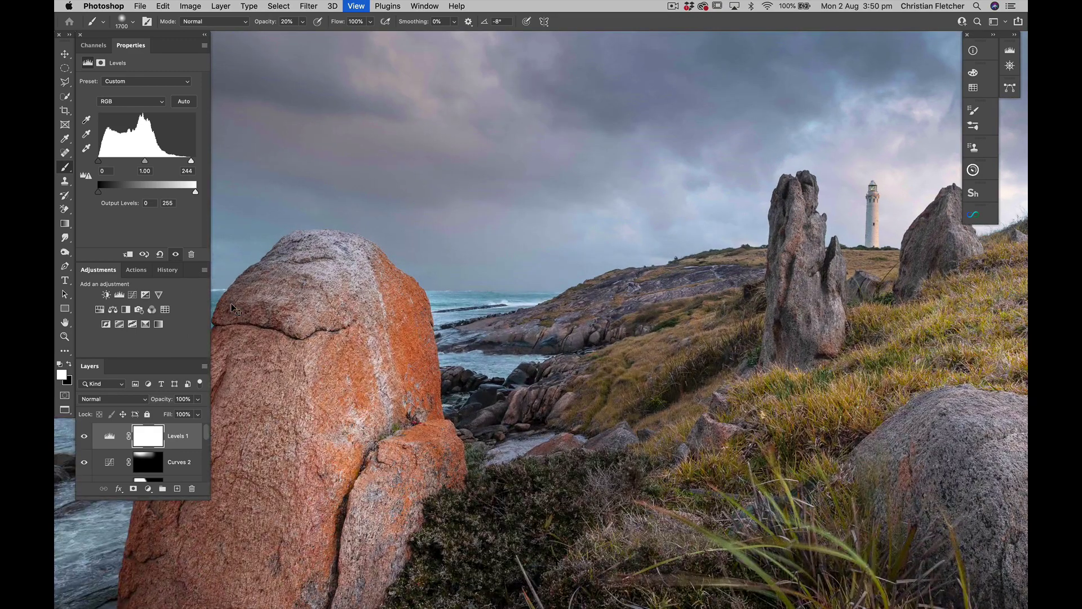
{"action": "scroll", "coordinate": [231, 307], "scroll_direction": "right", "scroll_amount": 5}
{"action": "scroll", "coordinate": [231, 308], "scroll_direction": "up", "scroll_amount": 2}
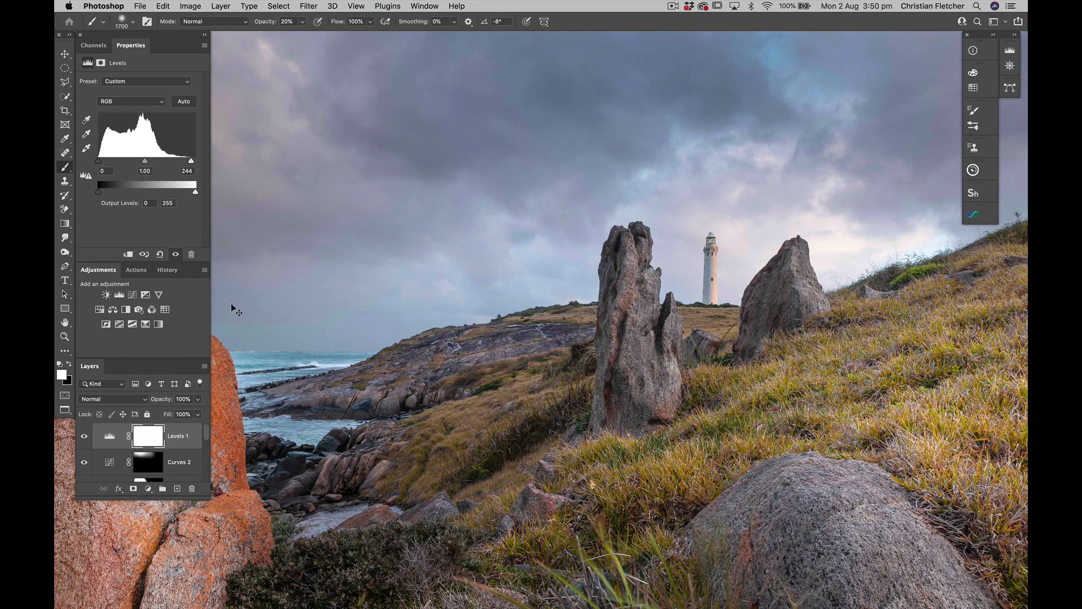
{"action": "key", "text": "super+minus"}
{"action": "key", "text": "super+minus"}
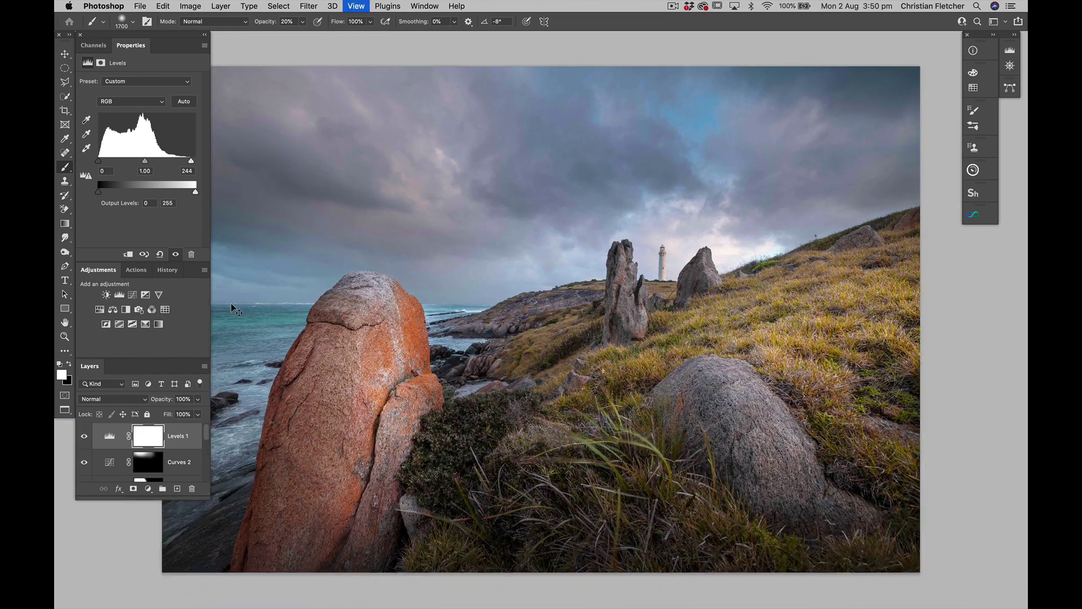
{"action": "key", "text": "super+minus"}
{"action": "scroll", "coordinate": [231, 304], "scroll_direction": "left", "scroll_amount": 2}
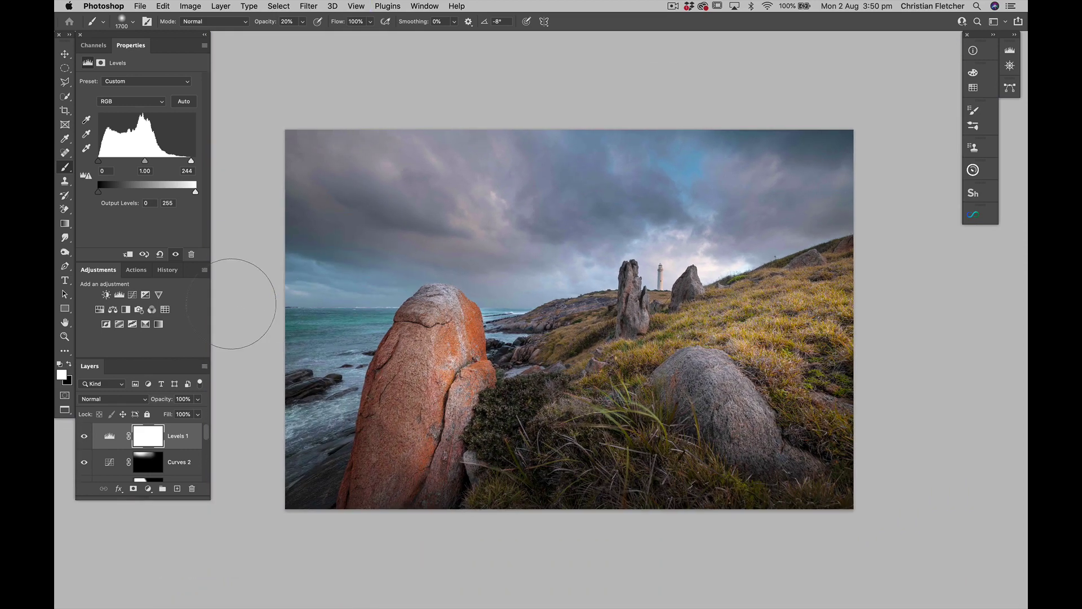
Step: Merge all visible layers and save the image to the Pictures folder as CL0002L.tif, an uncompressed TIFF
{"action": "key", "text": "super+shift+e"}
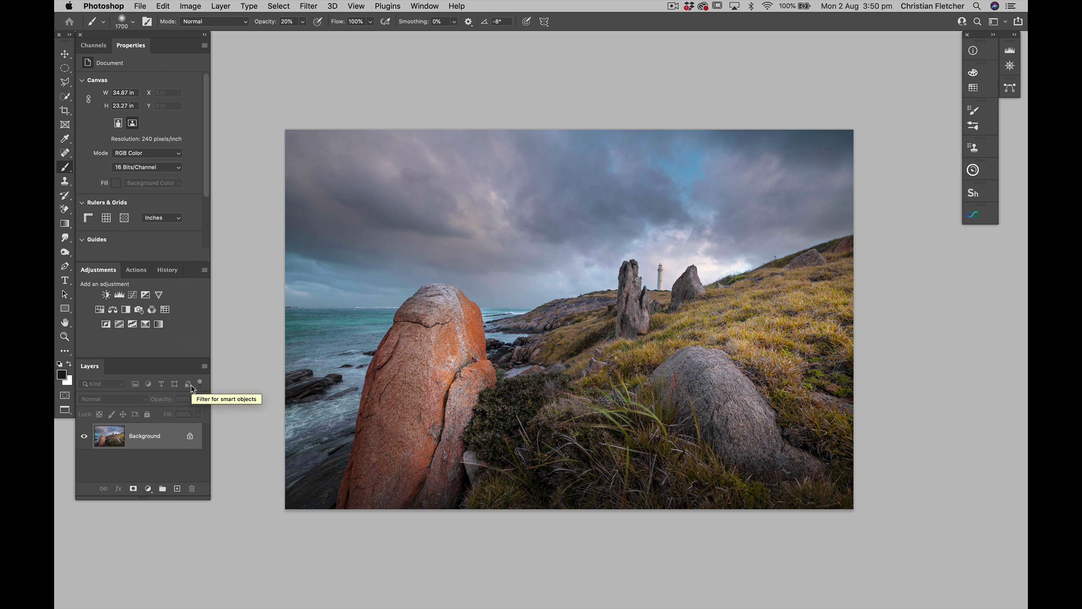
{"action": "key", "text": "super+shift+s"}
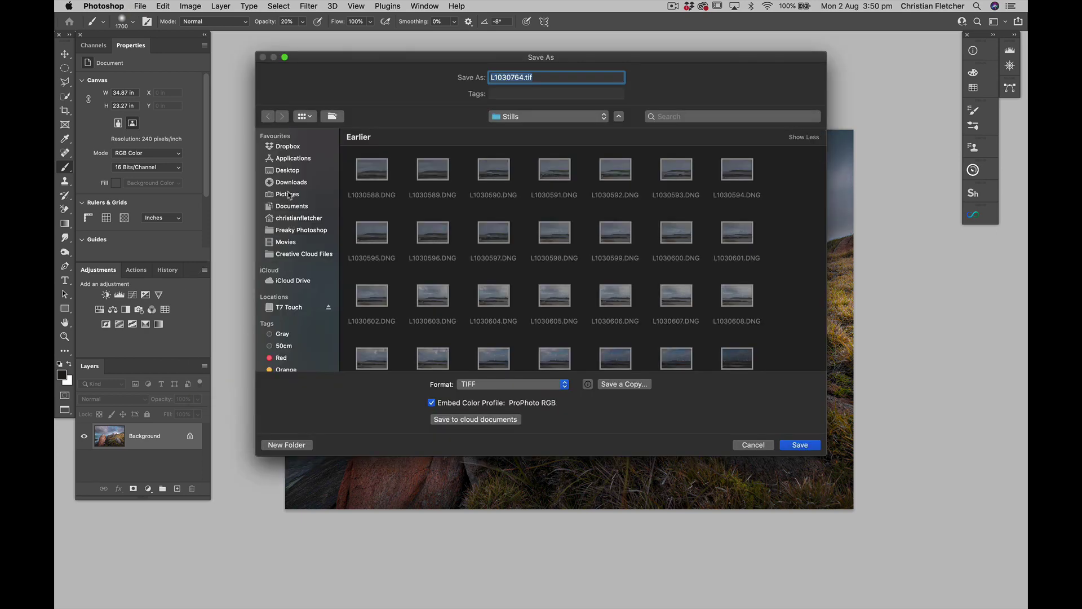
{"action": "left_click", "coordinate": [288, 194]}
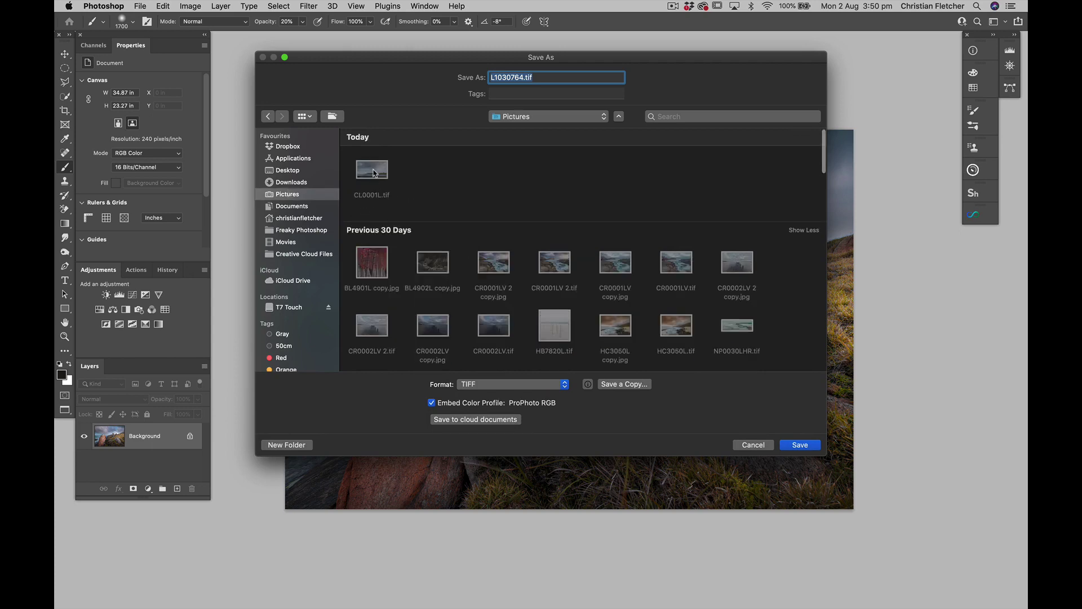
{"action": "left_click", "coordinate": [375, 174]}
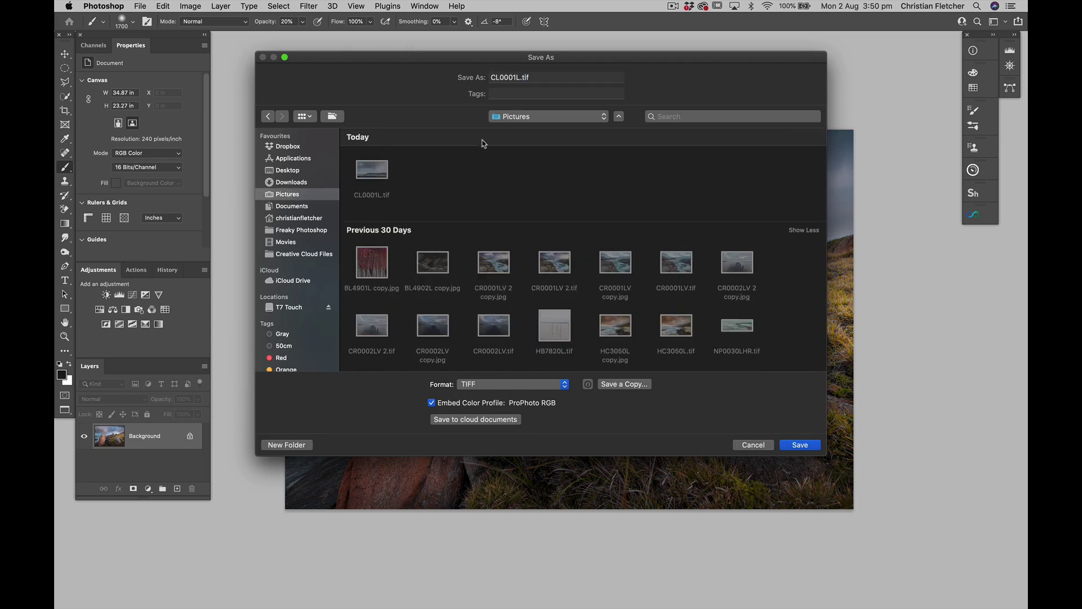
{"action": "left_click", "coordinate": [515, 78]}
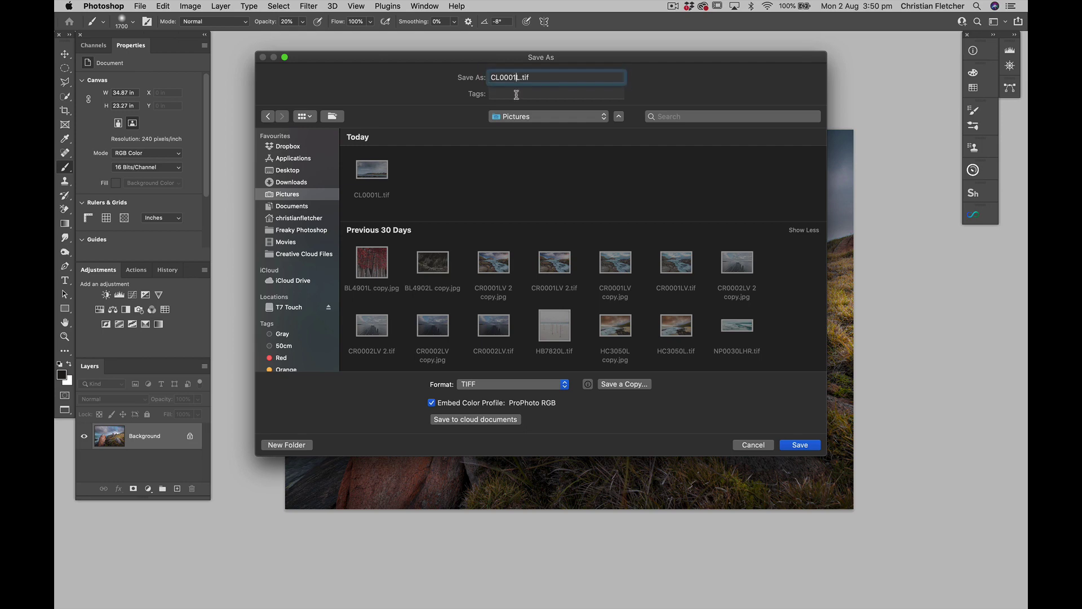
{"action": "key", "text": "BackSpace"}
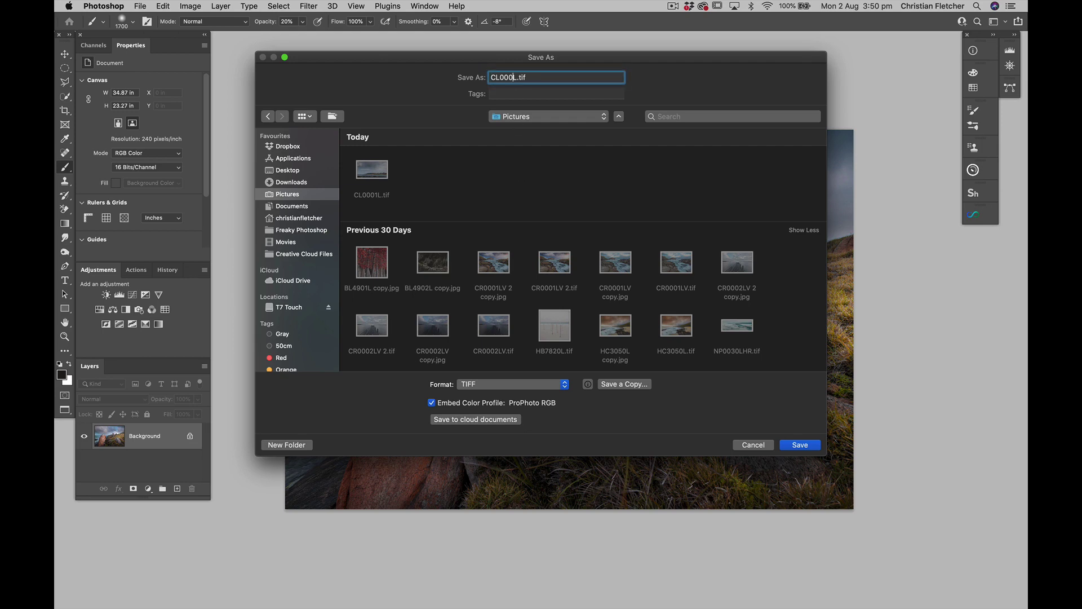
{"action": "type", "text": "2"}
{"action": "left_click", "coordinate": [795, 446]}
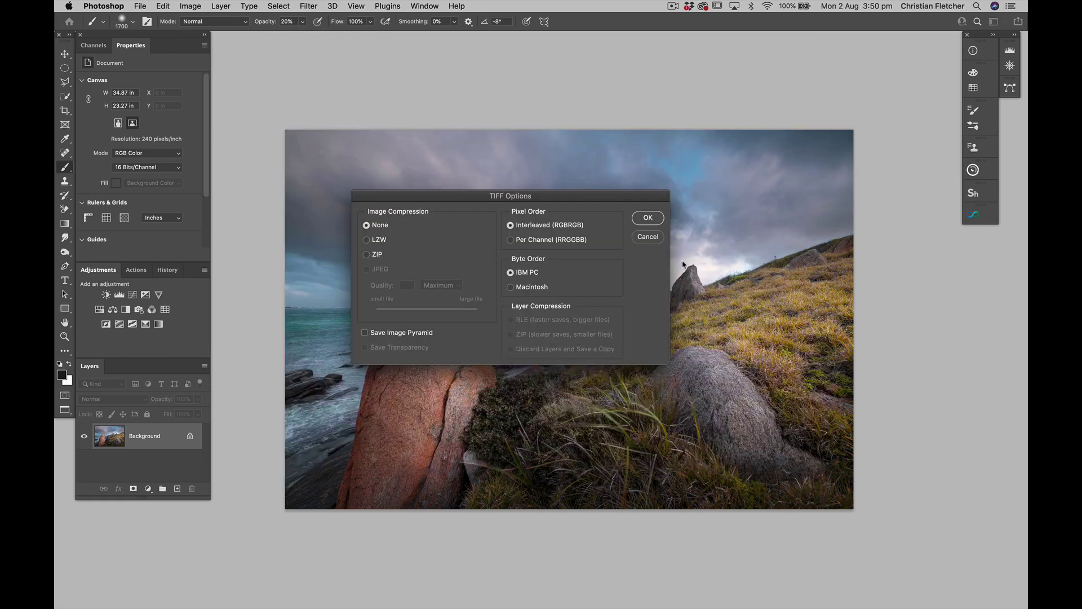
{"action": "left_click", "coordinate": [651, 219]}
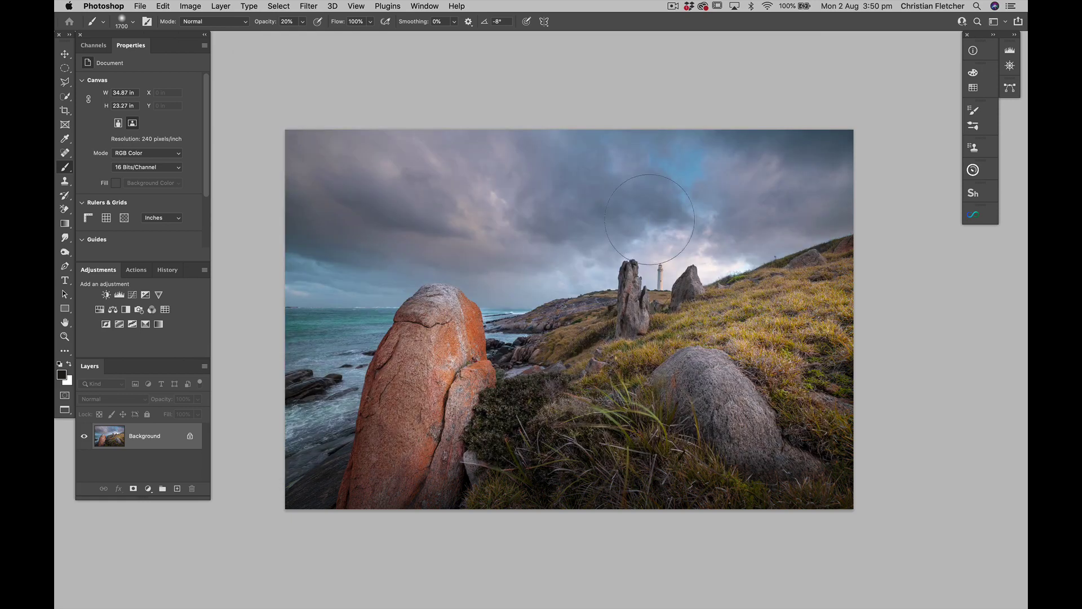
Step: Extend the canvas by 4 inches in both width and height with a white border around the photo
{"action": "key", "text": "v"}
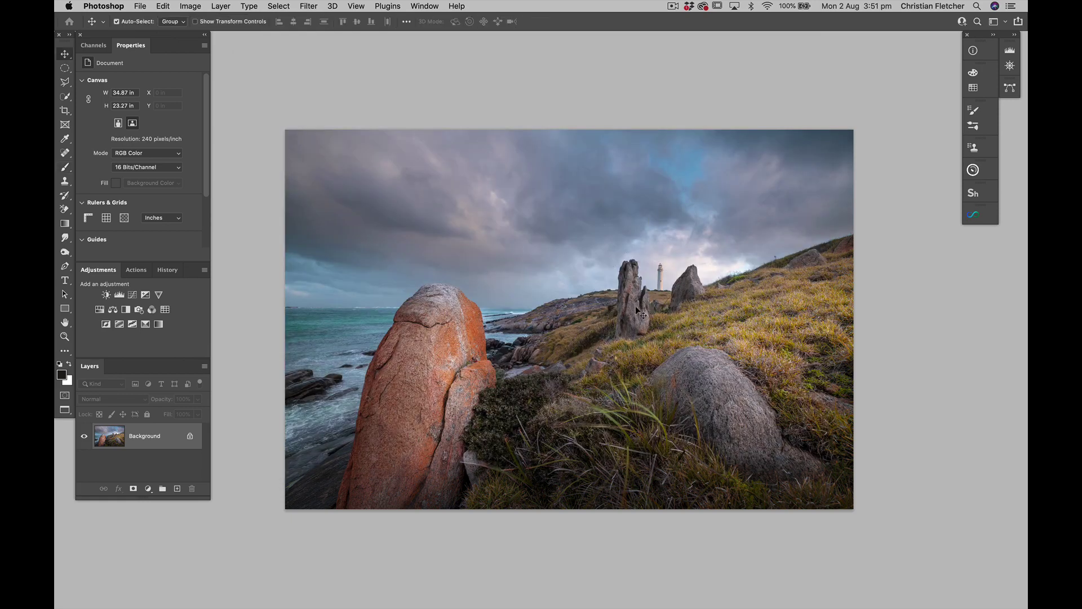
{"action": "key", "text": "super+alt+c"}
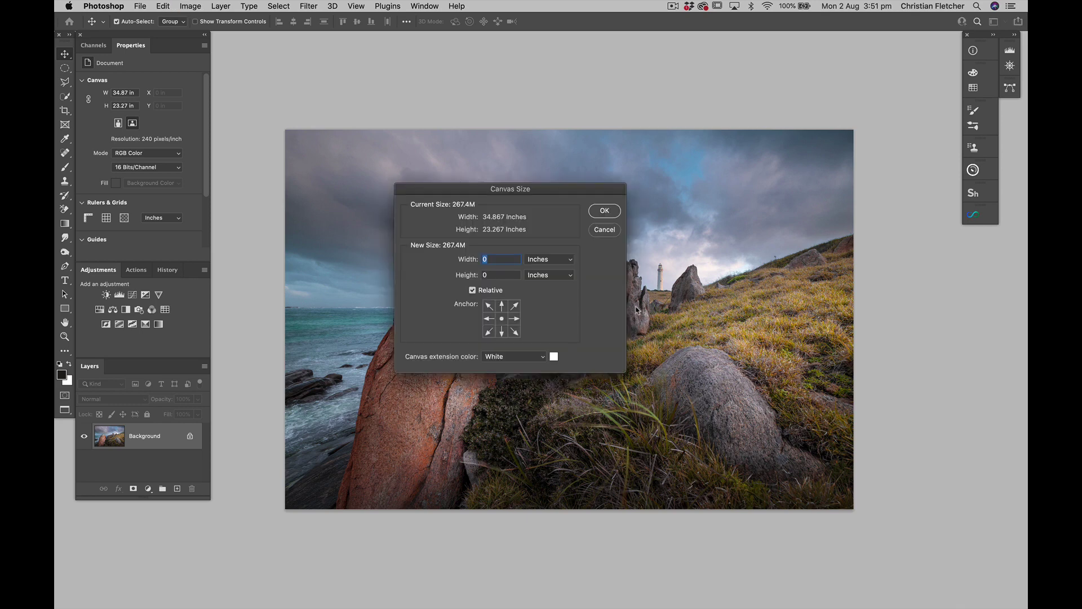
{"action": "type", "text": "4"}
{"action": "key", "text": "Tab"}
{"action": "type", "text": "4"}
{"action": "key", "text": "Tab"}
{"action": "key", "text": "Return"}
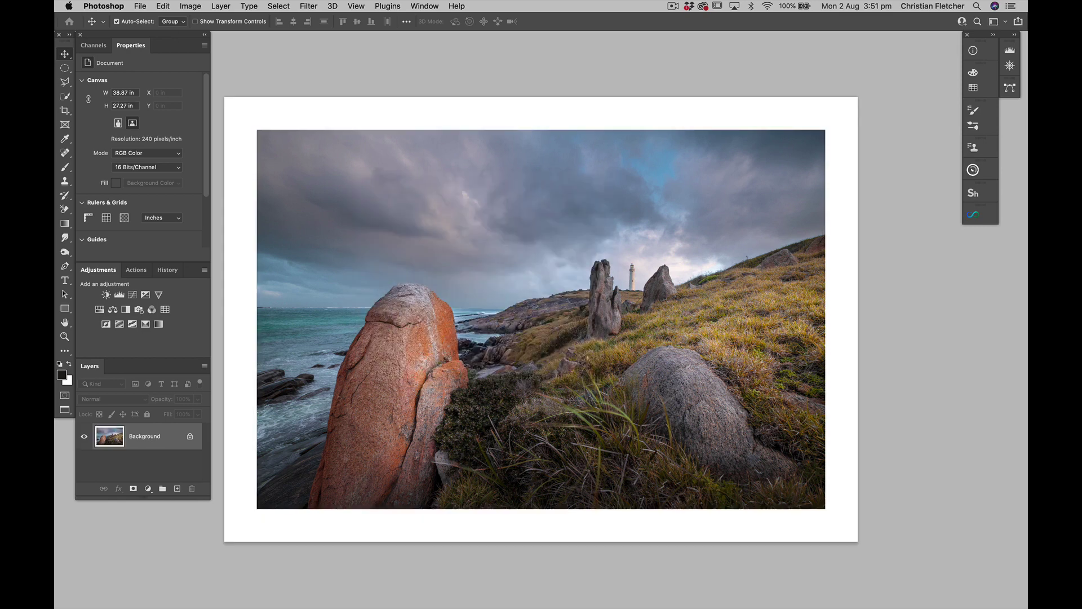
Step: Preview the white-bordered photo at different sizes with the panels hidden, and undo the canvas extension
{"action": "key", "text": "Tab"}
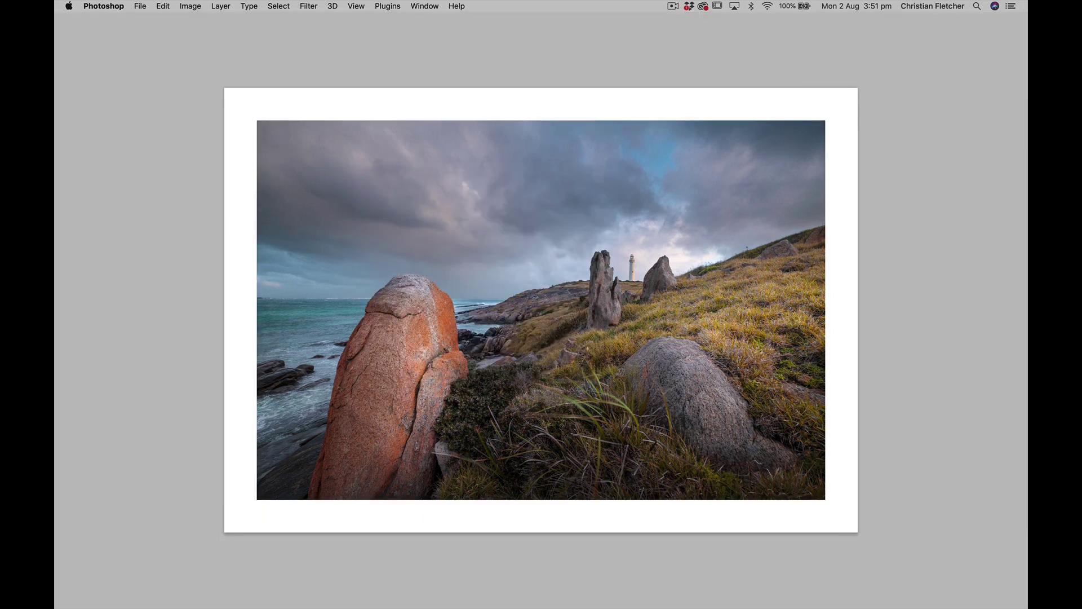
{"action": "key", "text": "super+0"}
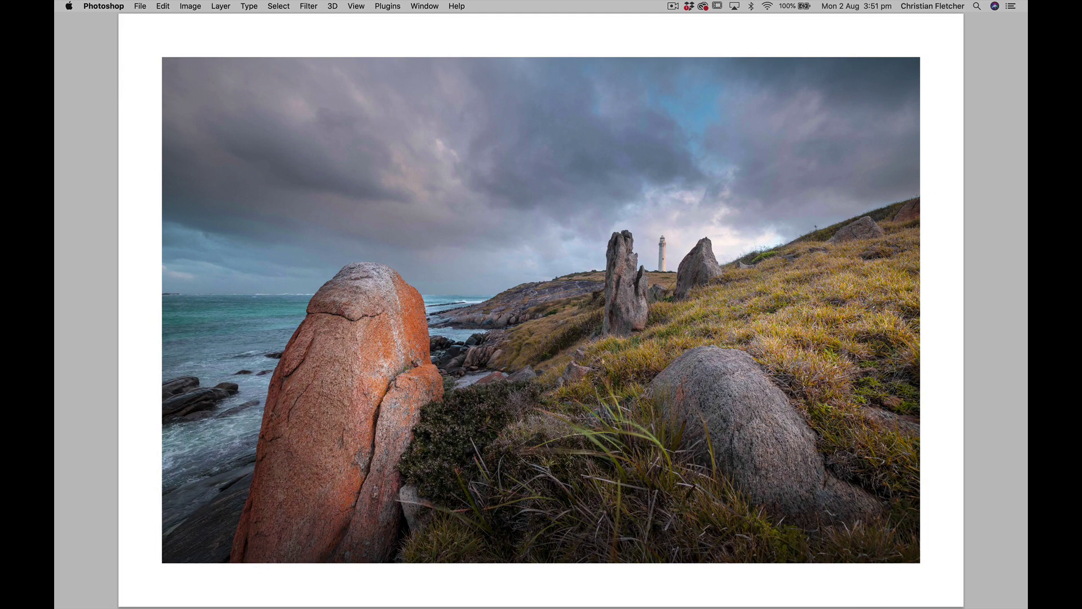
{"action": "key", "text": "super+minus"}
{"action": "key", "text": "super+minus"}
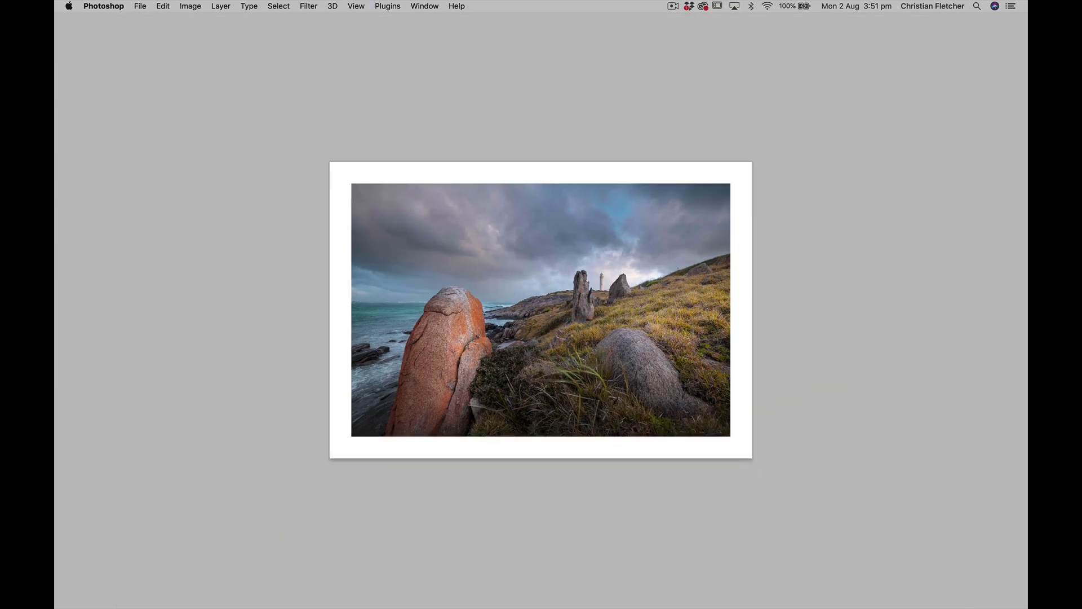
{"action": "key", "text": "super+z"}
{"action": "key", "text": "Tab"}
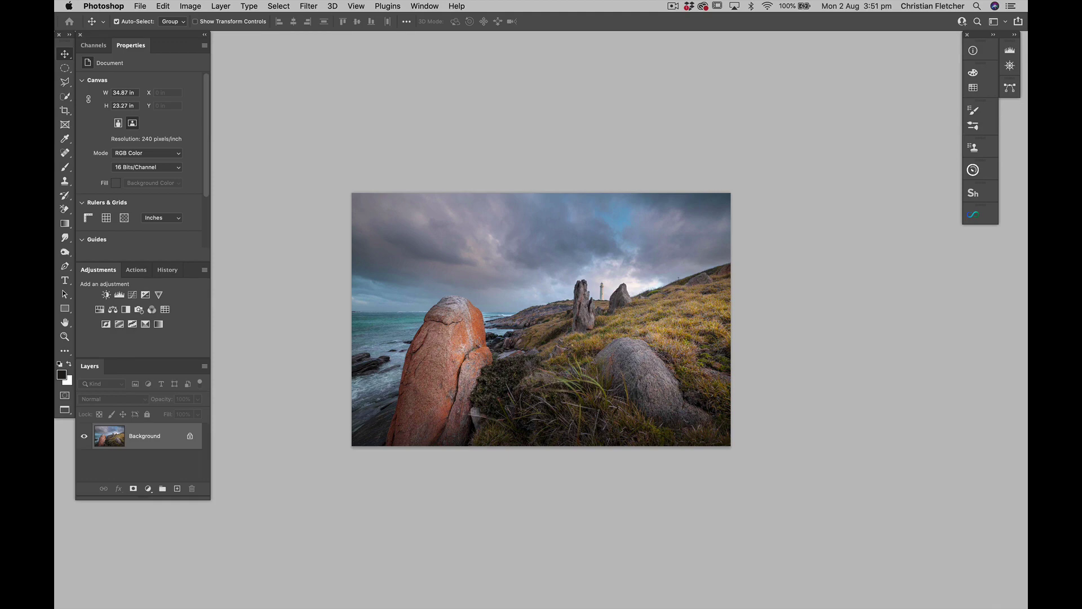
Step: Add a Curves adjustment layer with auto color correction using Find Dark & Light Colors and Snap Neutral Midtones, after trying the other algorithms
{"action": "key", "text": "super+plus"}
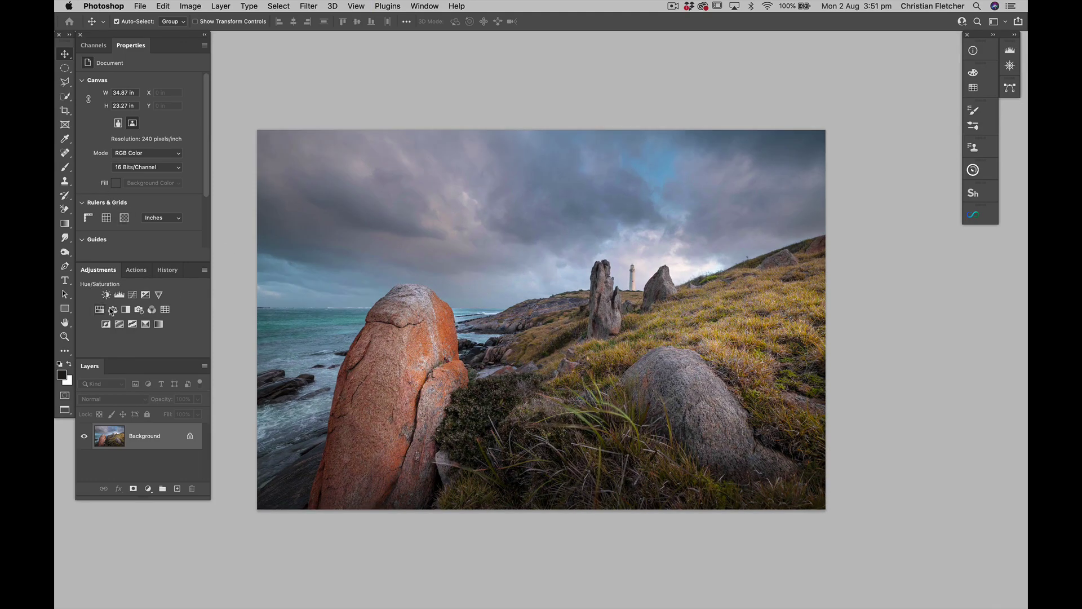
{"action": "left_click", "coordinate": [133, 295]}
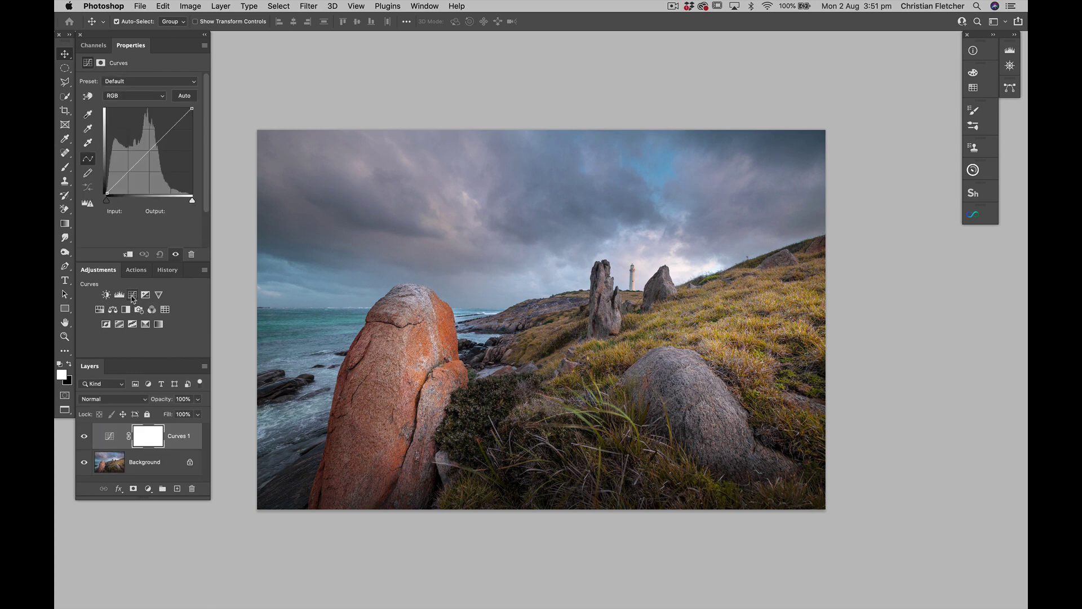
{"action": "left_click", "coordinate": [184, 96], "text": "alt"}
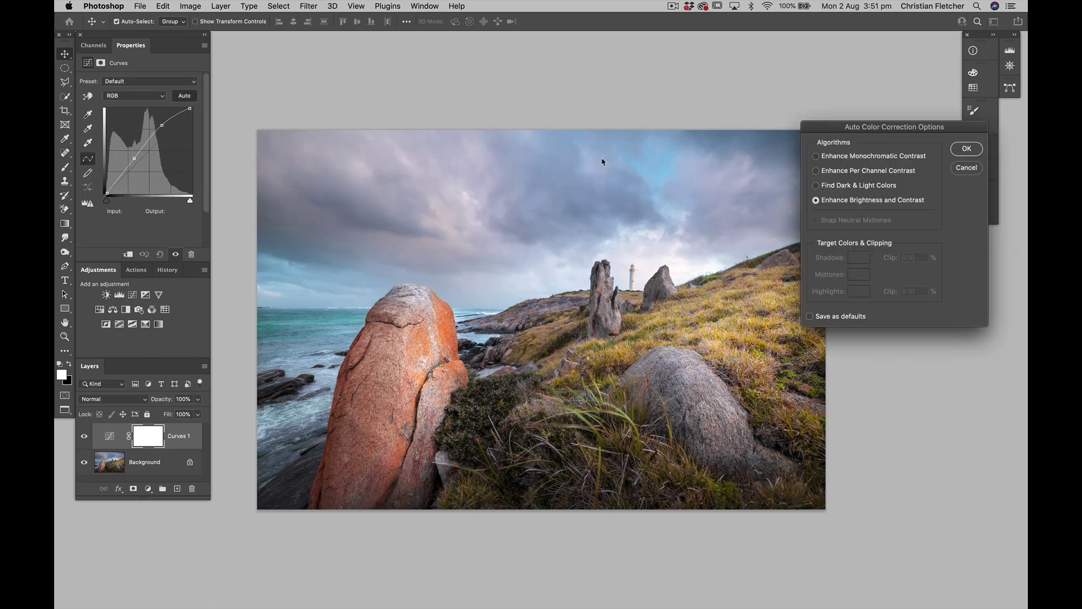
{"action": "left_click", "coordinate": [816, 185]}
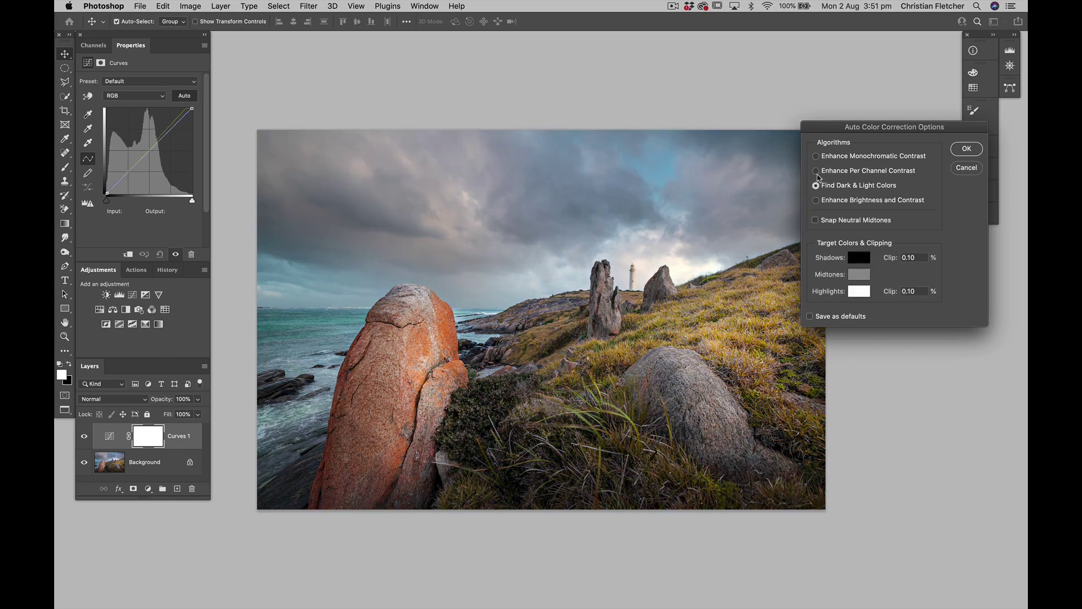
{"action": "left_click", "coordinate": [816, 171]}
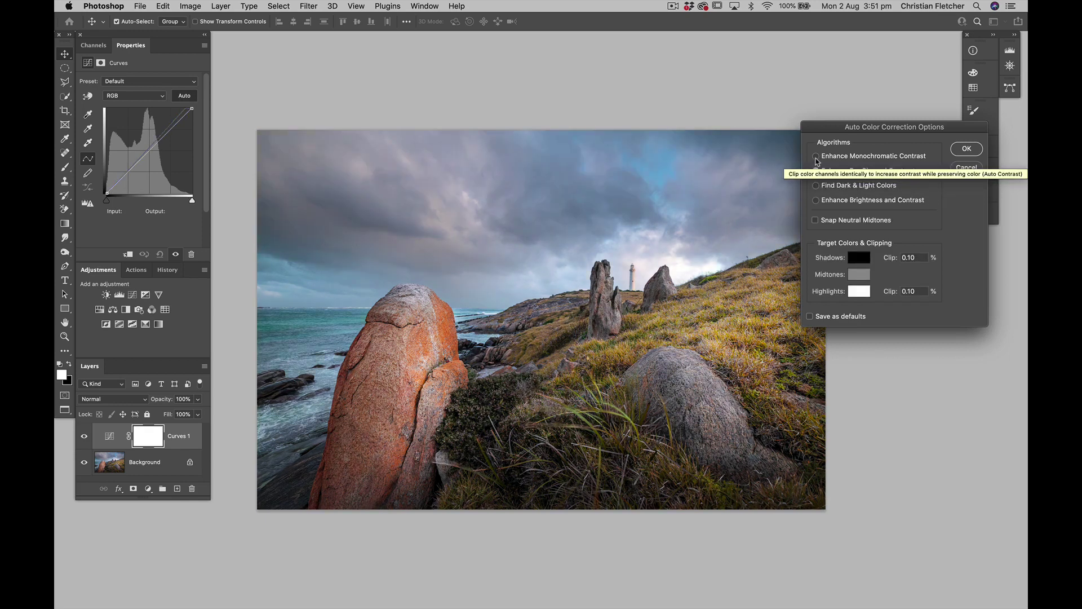
{"action": "left_click", "coordinate": [815, 156]}
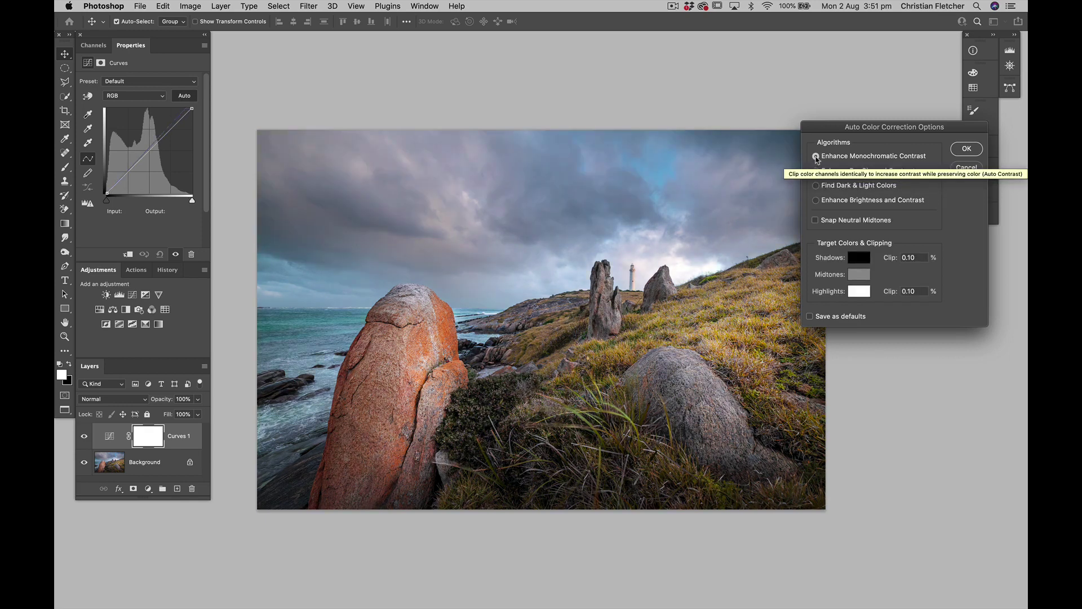
{"action": "left_click", "coordinate": [815, 220]}
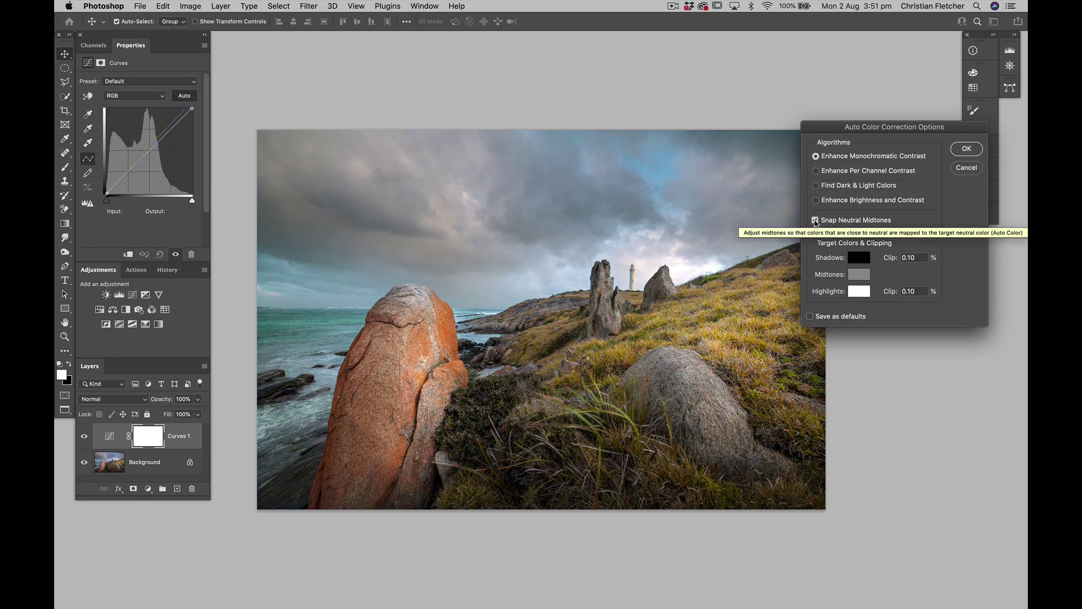
{"action": "left_click", "coordinate": [816, 171]}
{"action": "left_click", "coordinate": [816, 186]}
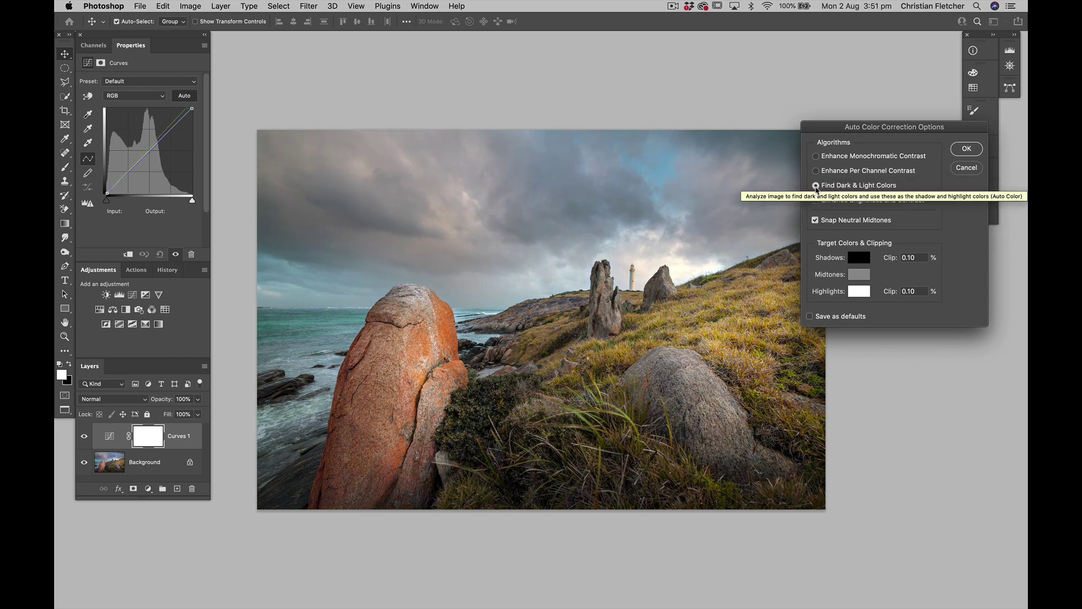
{"action": "left_click", "coordinate": [967, 149]}
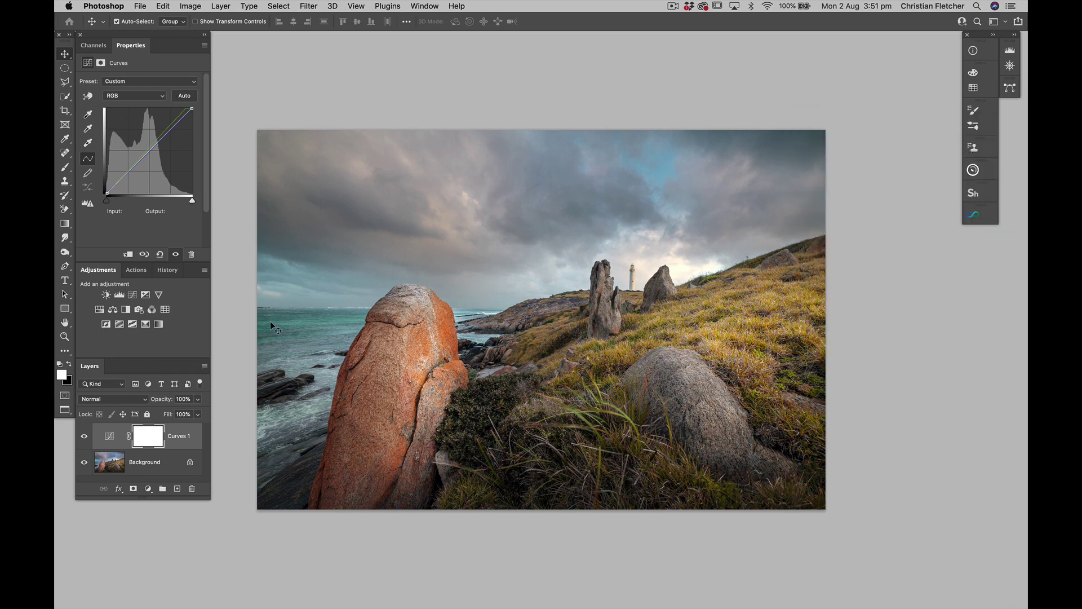
Step: Compare the photo with and without the Curves correction, and set the adjustment layer's opacity to 40%
{"action": "left_click", "coordinate": [85, 436]}
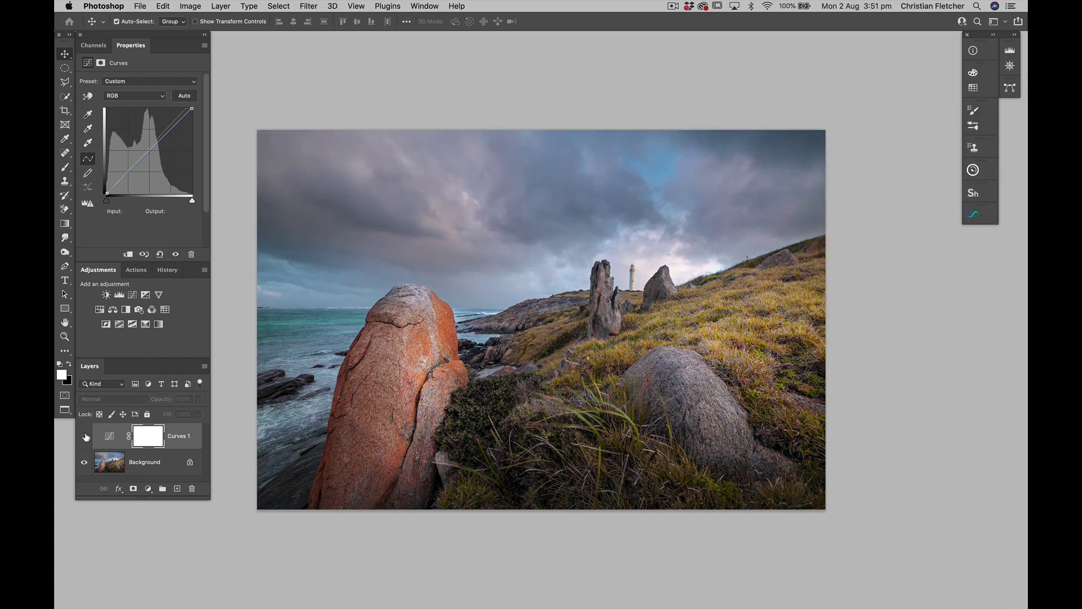
{"action": "left_click", "coordinate": [85, 436]}
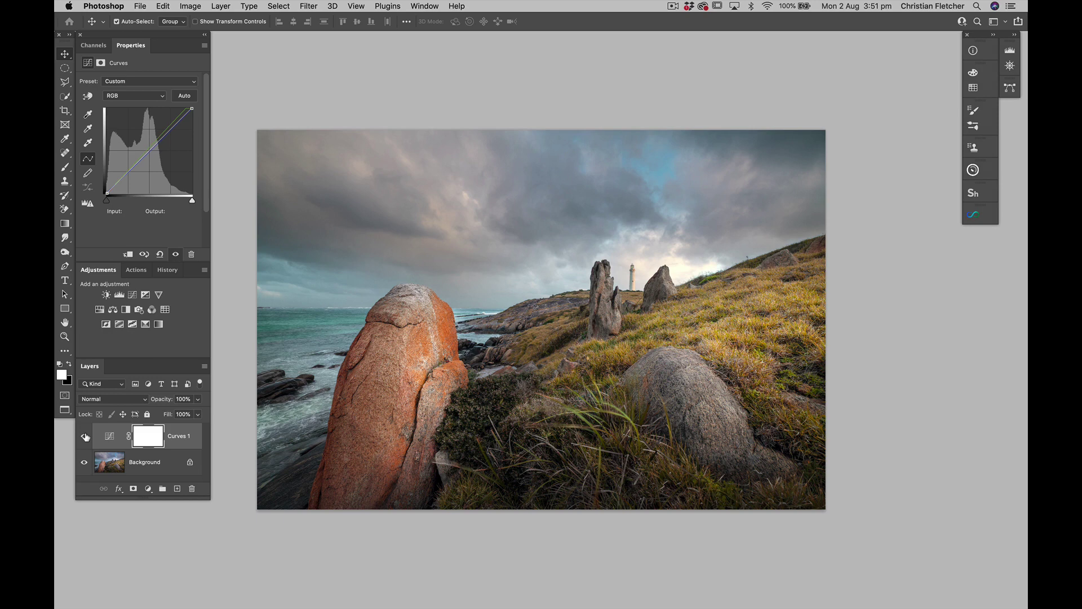
{"action": "left_click", "coordinate": [85, 437]}
{"action": "left_click", "coordinate": [85, 437]}
{"action": "left_click_drag", "start_coordinate": [160, 399], "coordinate": [127, 401]}
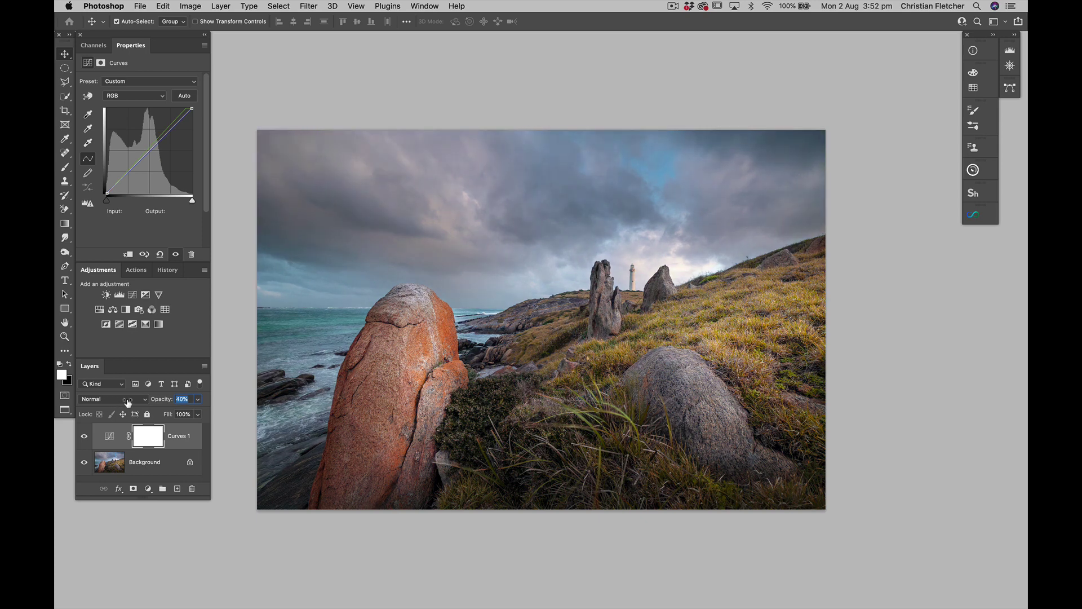
Step: Compare the softened Curves correction with the original by toggling its visibility, and reduce the layer's opacity further
{"action": "left_click", "coordinate": [85, 435]}
{"action": "left_click", "coordinate": [84, 435]}
{"action": "left_click", "coordinate": [84, 435]}
{"action": "left_click", "coordinate": [84, 435]}
{"action": "left_click", "coordinate": [84, 435]}
{"action": "left_click_drag", "start_coordinate": [159, 402], "coordinate": [141, 401]}
Step: Check the Curves layer's effect on the photo by hiding and showing it, and delete the adjustment layer
{"action": "left_click", "coordinate": [84, 435]}
{"action": "left_click", "coordinate": [84, 435]}
{"action": "left_click", "coordinate": [84, 435]}
{"action": "left_click", "coordinate": [83, 435]}
{"action": "left_click", "coordinate": [84, 435]}
{"action": "left_click", "coordinate": [84, 436]}
{"action": "left_click", "coordinate": [84, 435]}
{"action": "left_click", "coordinate": [84, 435]}
{"action": "key", "text": "Delete"}
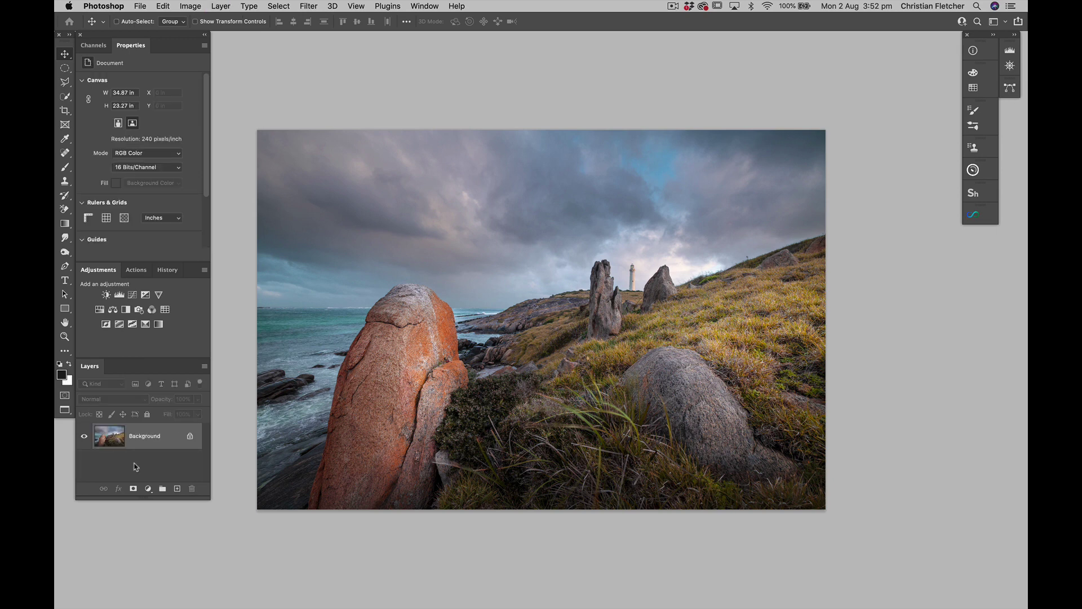
Step: Save the flattened photo and display it full screen against a black background without the panels
{"action": "key", "text": "super+s"}
{"action": "key", "text": "f"}
{"action": "key", "text": "f"}
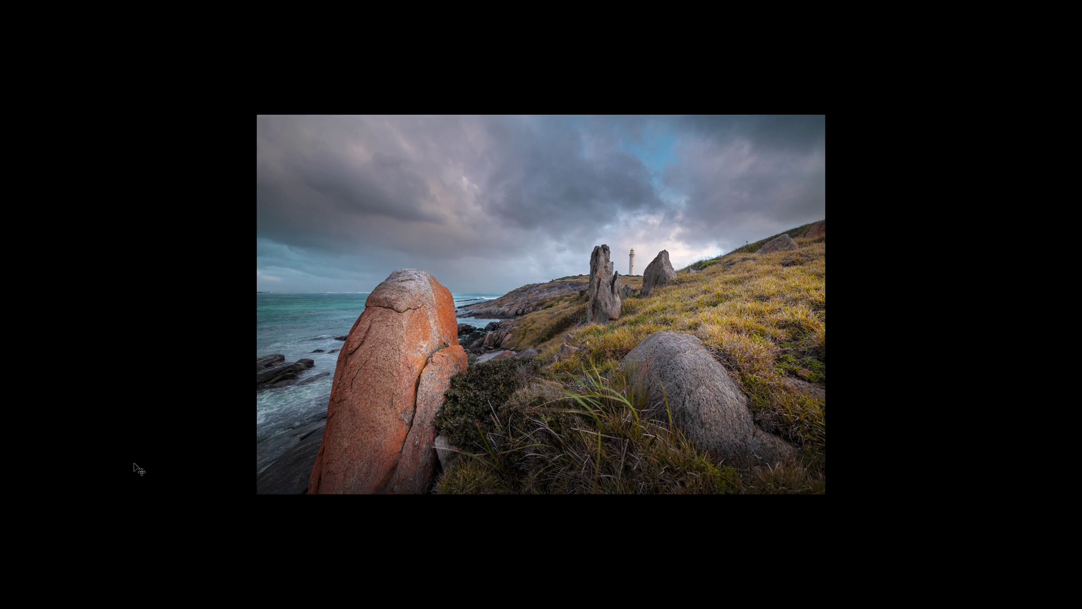
Step: Extend the canvas by 6 inches in both width and height around the centred photo, with white as the extension color
{"action": "key", "text": "super+alt+c"}
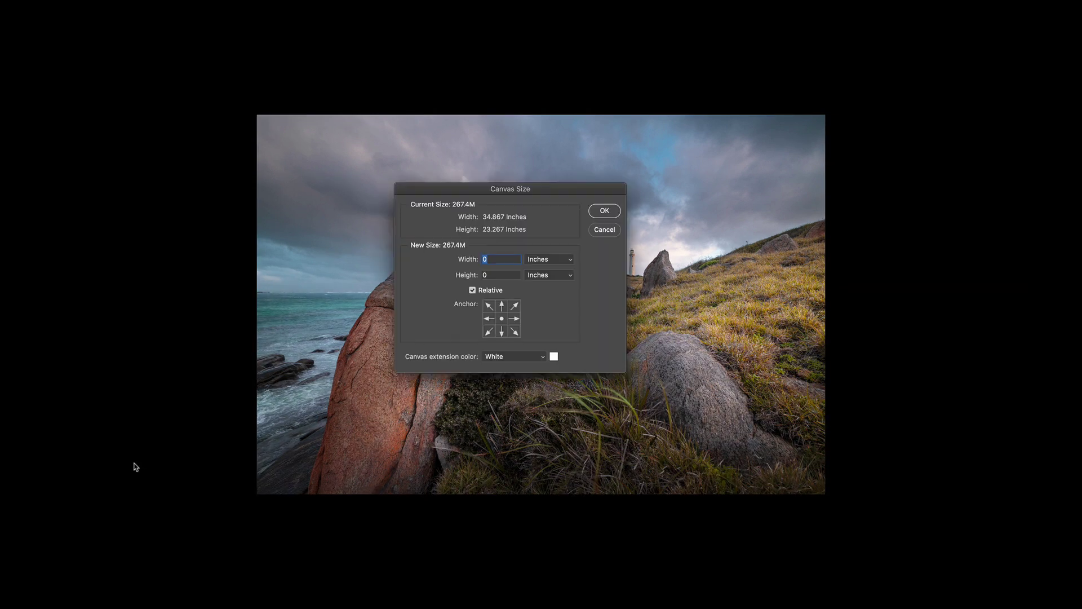
{"action": "type", "text": "6"}
{"action": "key", "text": "Tab"}
{"action": "type", "text": "6"}
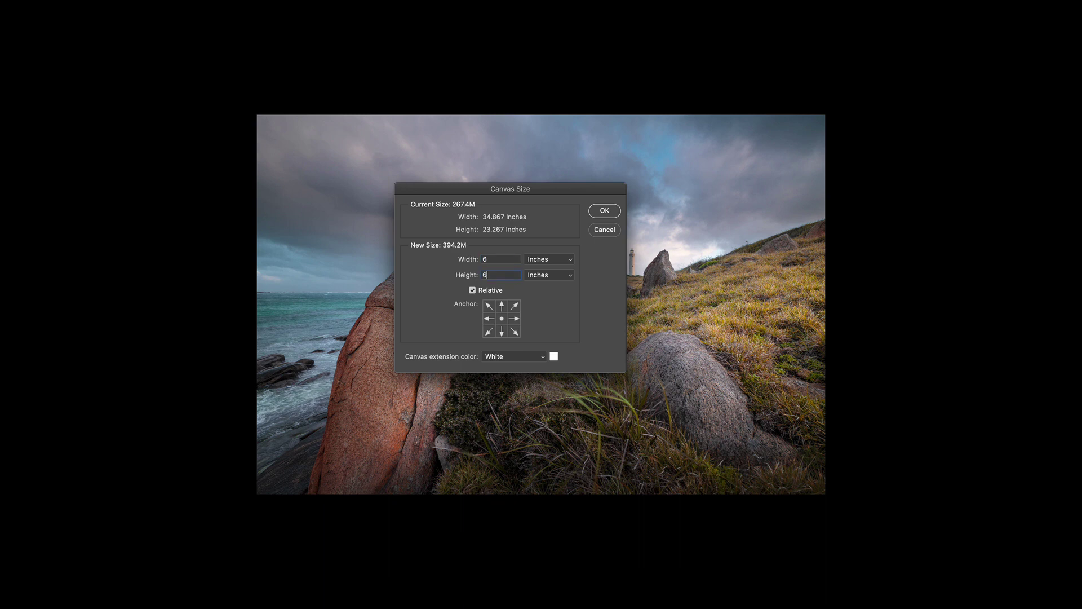